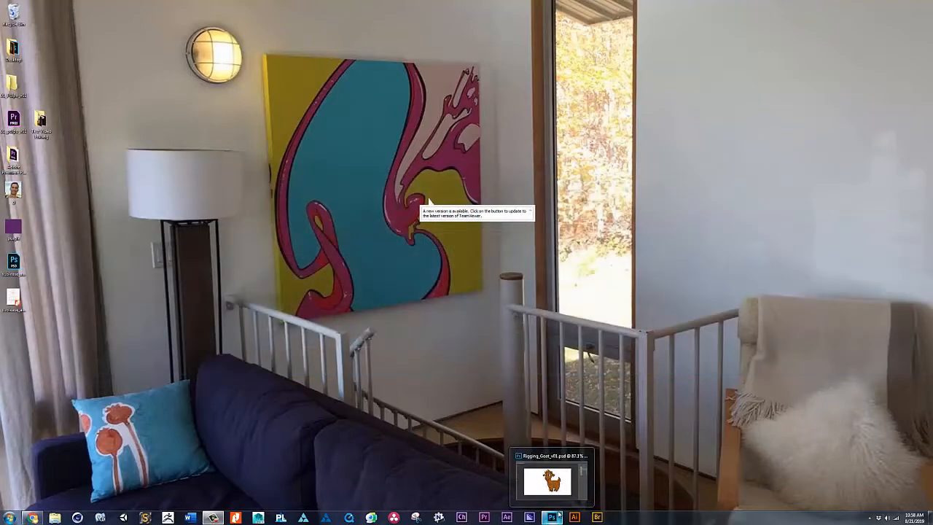
Switch to Photoshop and move all the goat layers, from Tail through the back legs, together toward the canvas's left side
{"action": "left_click", "coordinate": [553, 517]}
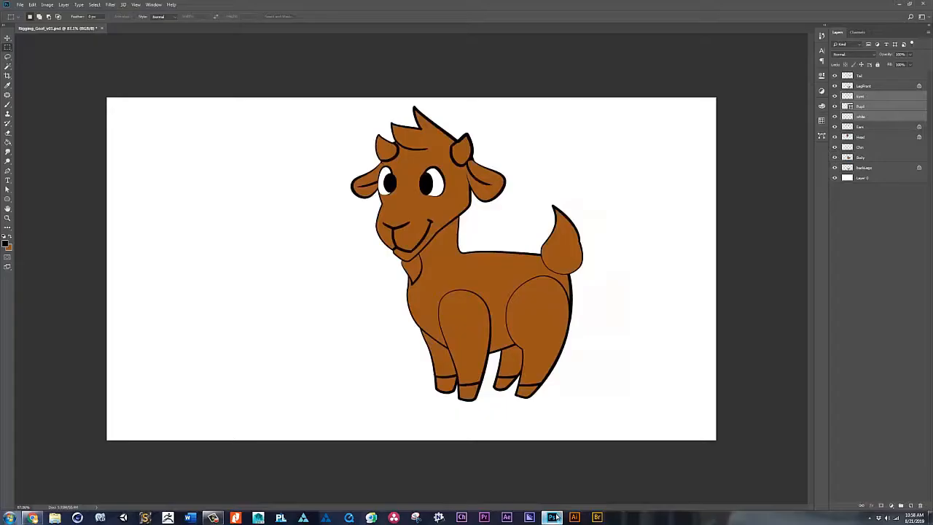
{"action": "left_click", "coordinate": [874, 76]}
{"action": "left_click", "coordinate": [870, 168], "text": "shift"}
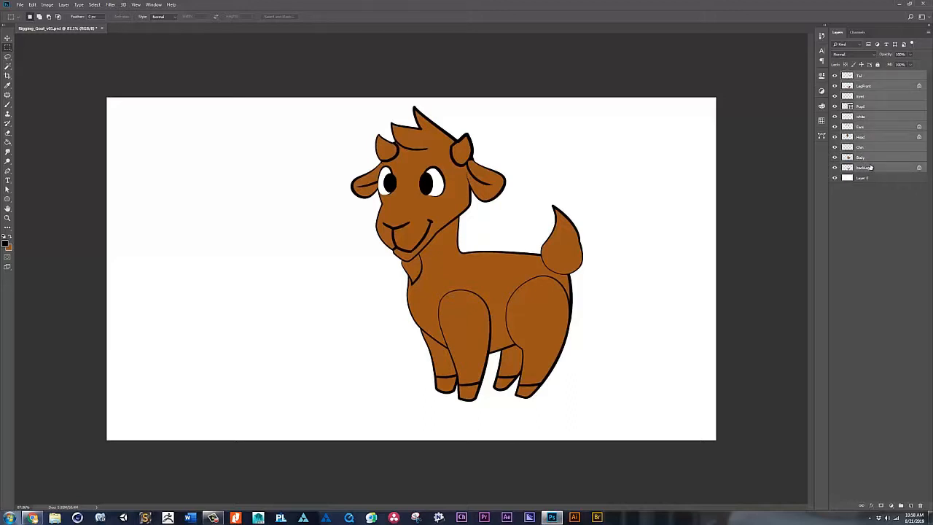
{"action": "key", "text": "ctrl+t"}
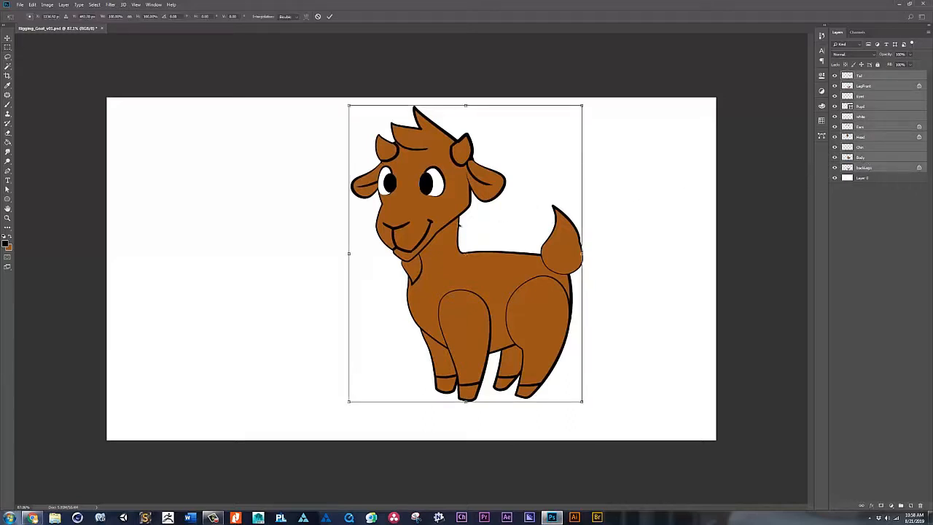
{"action": "left_click_drag", "start_coordinate": [508, 227], "coordinate": [433, 224]}
{"action": "key", "text": "Return"}
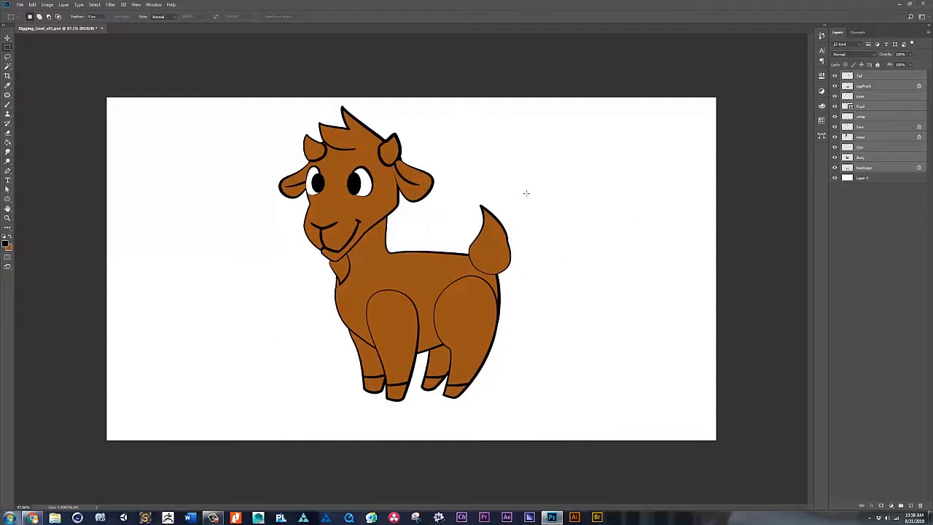
Enlarge the view of the goat and show the document in full screen mode with the menu bar
{"action": "key", "text": "z"}
{"action": "left_click", "coordinate": [458, 249]}
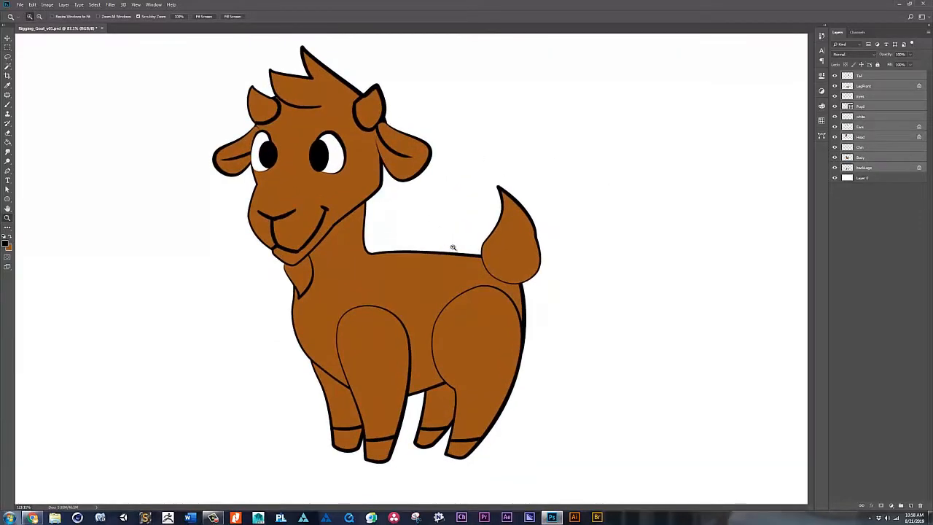
{"action": "key", "text": "f"}
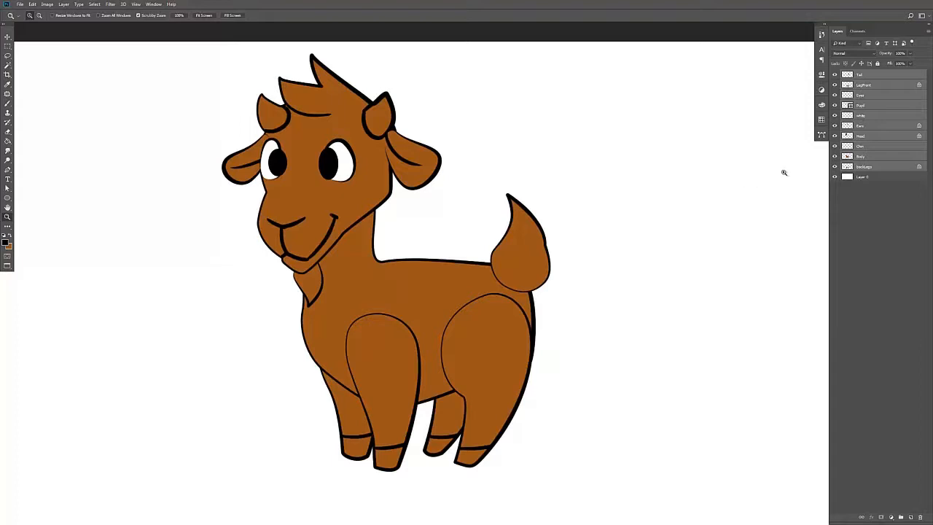
Toggle the Head layer's visibility to check which parts of the goat it contains
{"action": "left_click", "coordinate": [868, 138]}
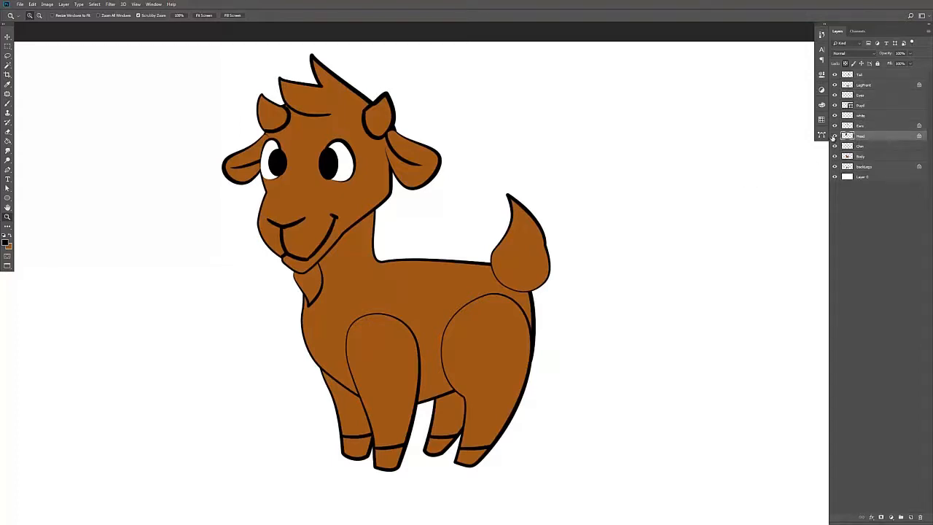
{"action": "left_click", "coordinate": [835, 136]}
{"action": "left_click", "coordinate": [834, 136]}
{"action": "left_click", "coordinate": [835, 137]}
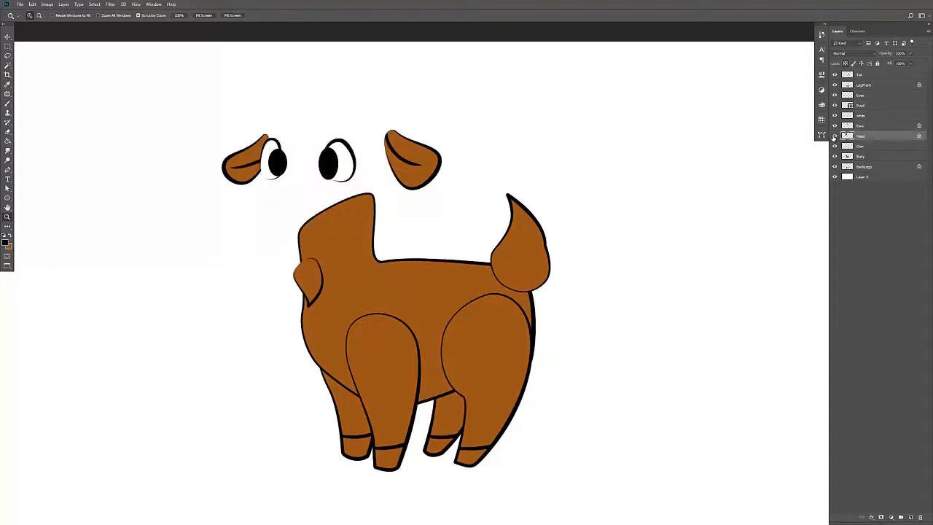
{"action": "left_click", "coordinate": [835, 136]}
Try moving the Head layer away from the body into the empty canvas area
{"action": "key", "text": "ctrl+t"}
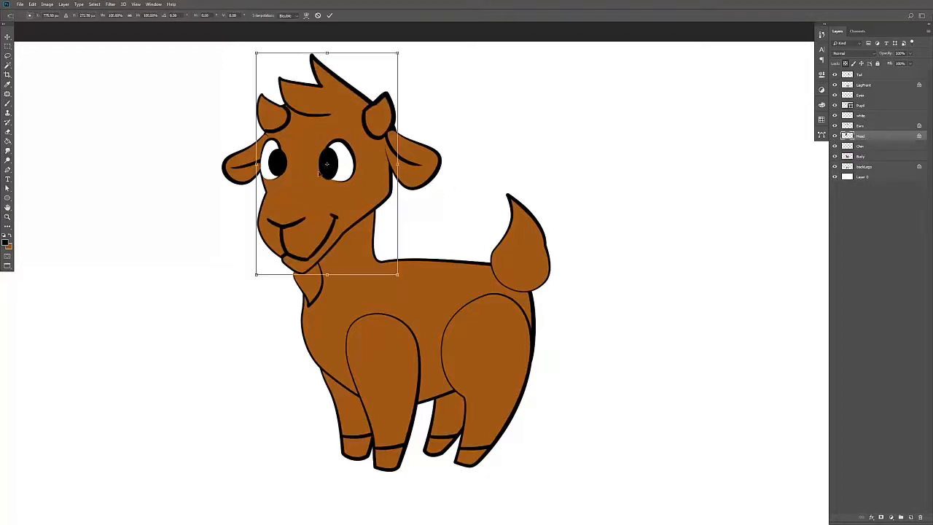
{"action": "left_click_drag", "start_coordinate": [261, 164], "coordinate": [55, 170]}
{"action": "key", "text": "Return"}
{"action": "key", "text": "z"}
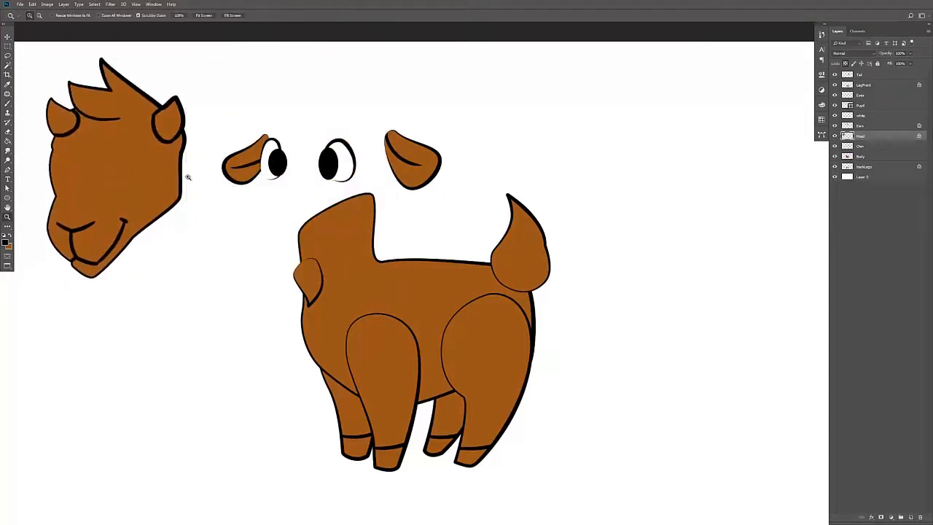
{"action": "key", "text": "ctrl+z"}
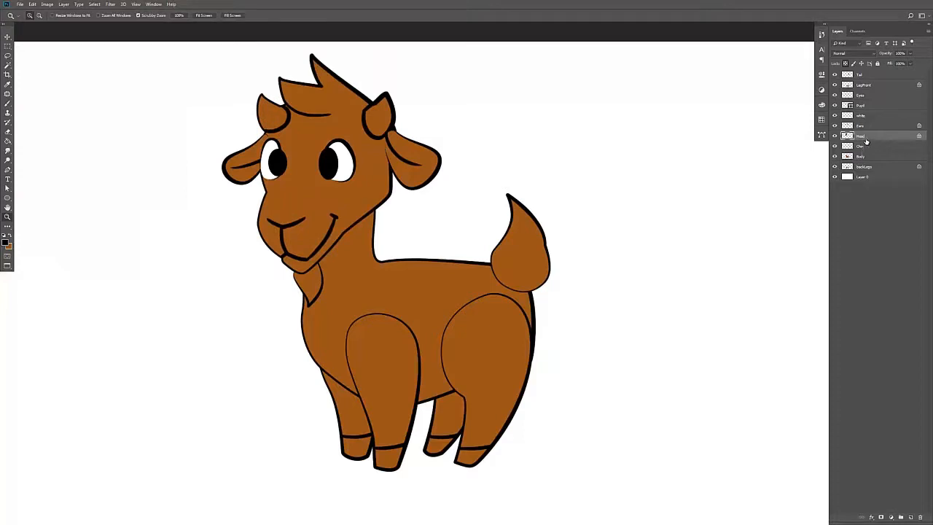
Toggle the Ears layer's visibility repeatedly to check which parts of the goat it contains
{"action": "left_click", "coordinate": [836, 126]}
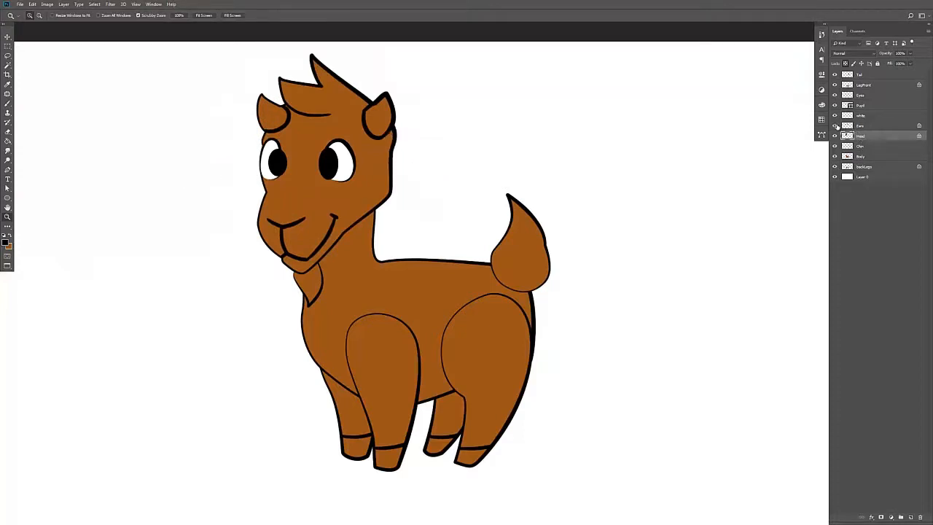
{"action": "left_click", "coordinate": [836, 125]}
{"action": "left_click", "coordinate": [835, 125]}
{"action": "left_click", "coordinate": [835, 126]}
{"action": "left_click", "coordinate": [836, 125]}
{"action": "left_click", "coordinate": [836, 125]}
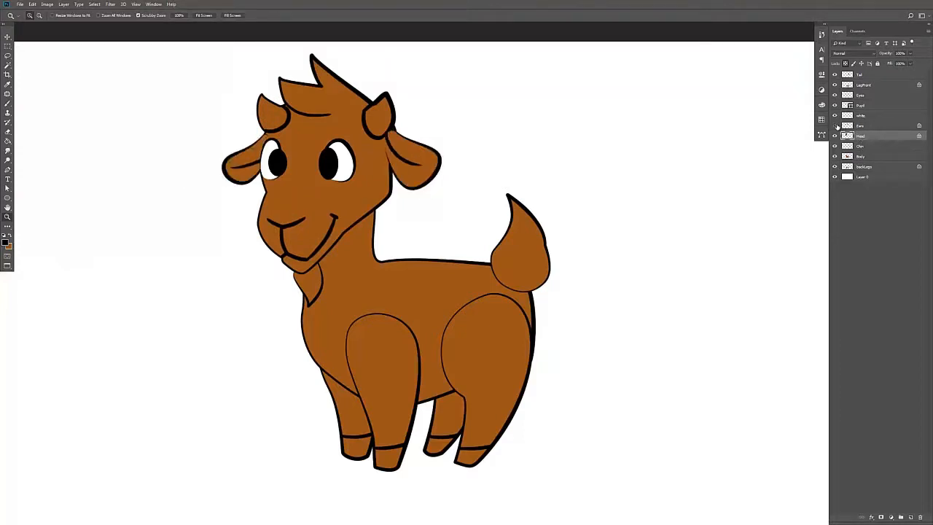
{"action": "left_click", "coordinate": [835, 126]}
{"action": "left_click", "coordinate": [835, 126]}
{"action": "left_click", "coordinate": [836, 126]}
{"action": "left_click", "coordinate": [835, 125]}
Select and unlock the Ears layer, and try rotating both ears together as one piece
{"action": "left_click", "coordinate": [864, 125]}
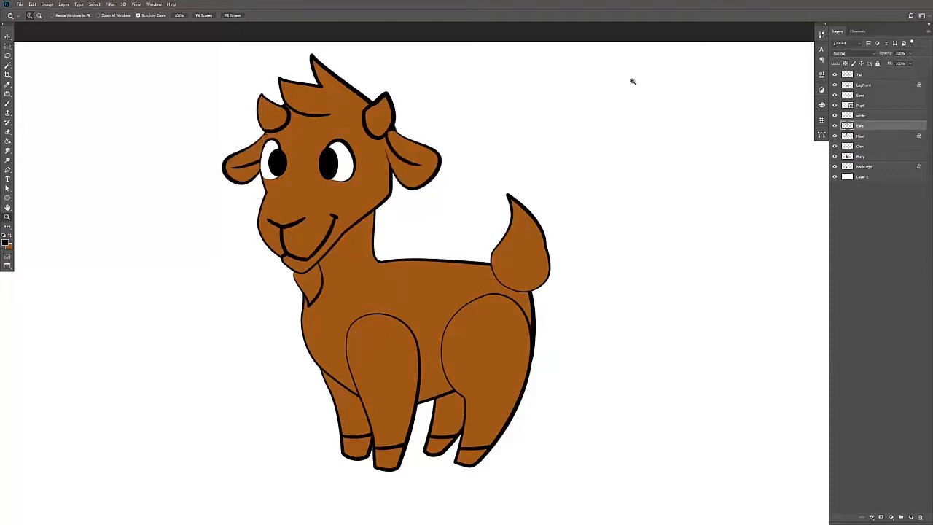
{"action": "left_click_drag", "start_coordinate": [333, 105], "coordinate": [349, 106]}
{"action": "left_click_drag", "start_coordinate": [308, 159], "coordinate": [409, 142]}
{"action": "key", "text": "ctrl+t"}
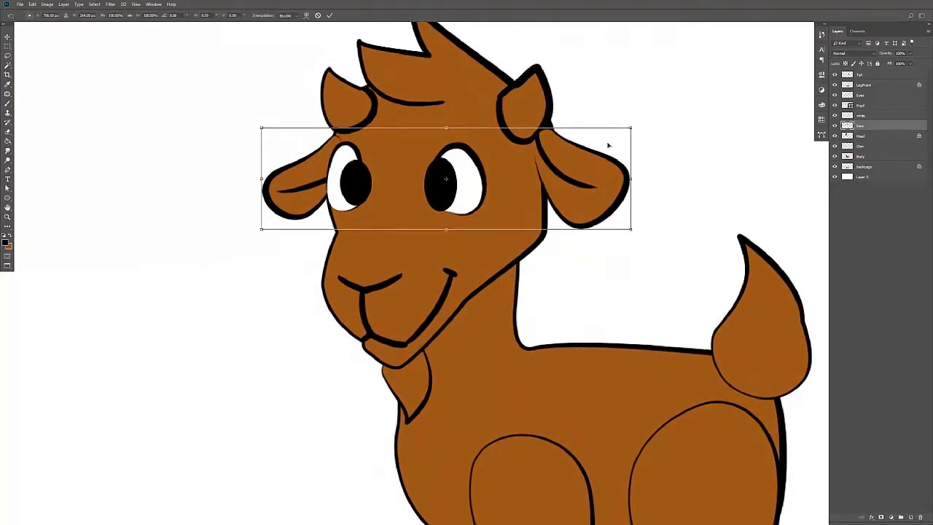
{"action": "left_click_drag", "start_coordinate": [655, 159], "coordinate": [653, 127]}
{"action": "key", "text": "Return"}
Lasso the goat's right ear, on the muzzle side, and cut it out of the Ears layer
{"action": "key", "text": "l"}
{"action": "mouse_move", "coordinate": [396, 156]}
{"action": "left_mouse_down"}
{"action": "mouse_move", "coordinate": [217, 220]}
{"action": "mouse_move", "coordinate": [349, 265]}
{"action": "mouse_move", "coordinate": [405, 157]}
{"action": "left_mouse_up"}
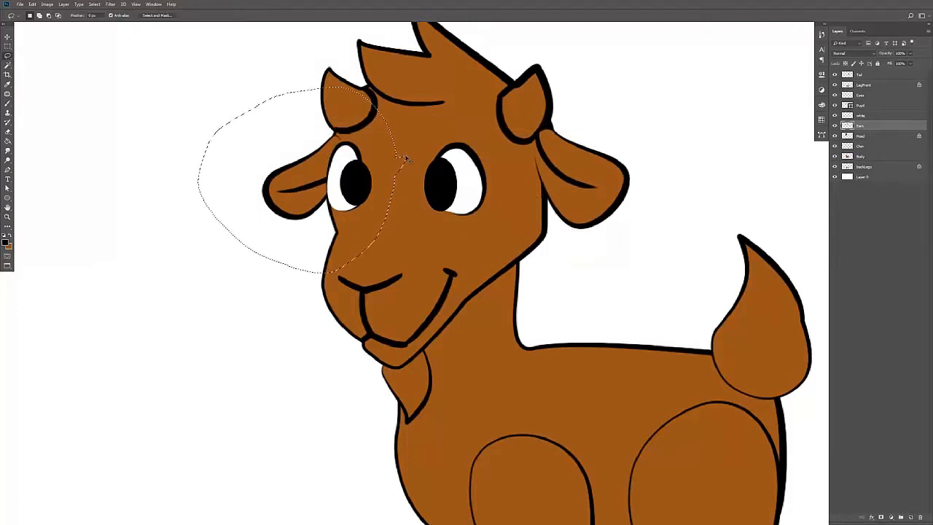
{"action": "key", "text": "Delete"}
{"action": "key", "text": "ctrl+d"}
Paste the cut ear in place on a new layer named R_ear and place that layer beneath Head
{"action": "key", "text": "ctrl+shift+n"}
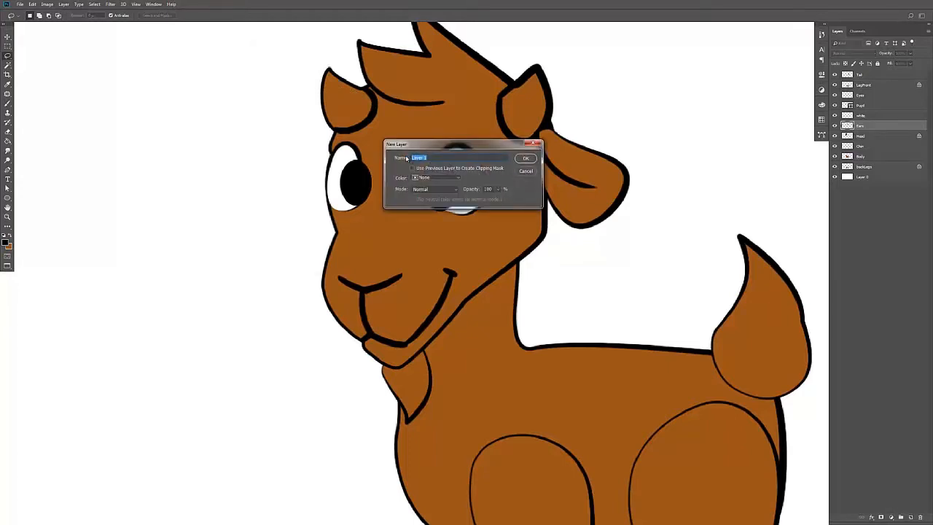
{"action": "type", "text": "R_ear"}
{"action": "key", "text": "Return"}
{"action": "key", "text": "ctrl+shift+v"}
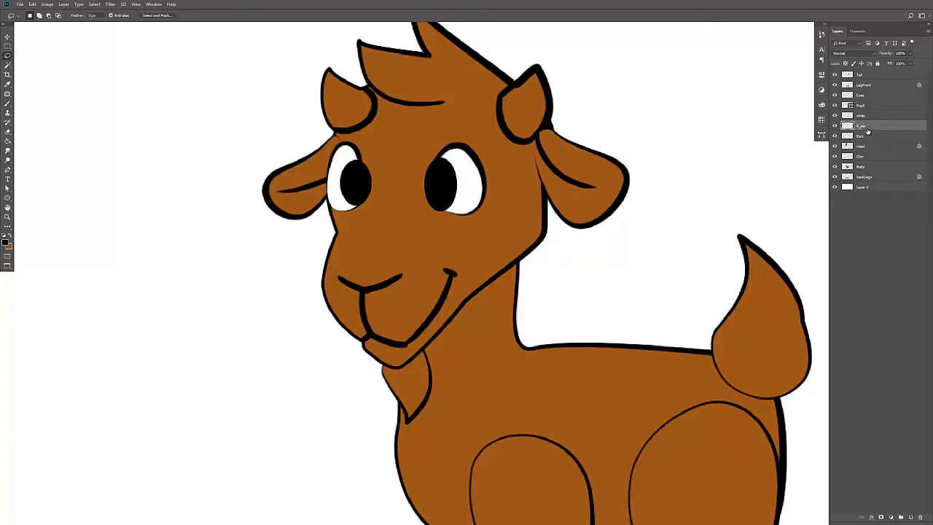
{"action": "left_click_drag", "start_coordinate": [867, 131], "coordinate": [866, 151]}
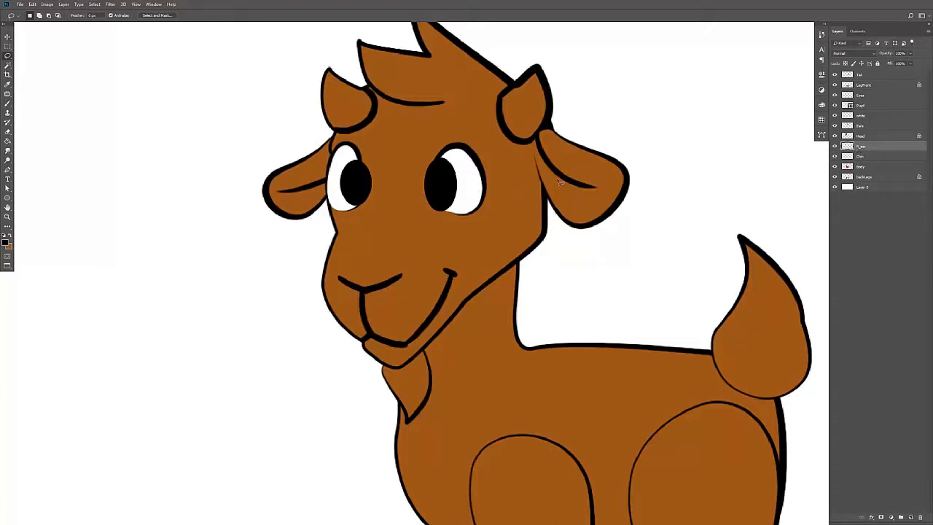
Check which ear remains on the Ears layer and rename that layer L_ear
{"action": "key", "text": "z"}
{"action": "left_click_drag", "start_coordinate": [545, 188], "coordinate": [588, 199]}
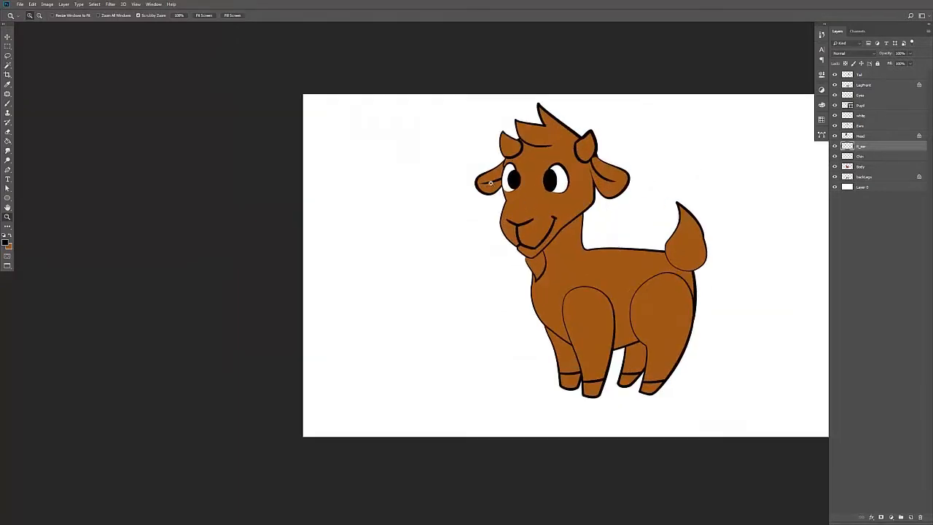
{"action": "left_click", "coordinate": [861, 127]}
{"action": "left_click", "coordinate": [835, 126]}
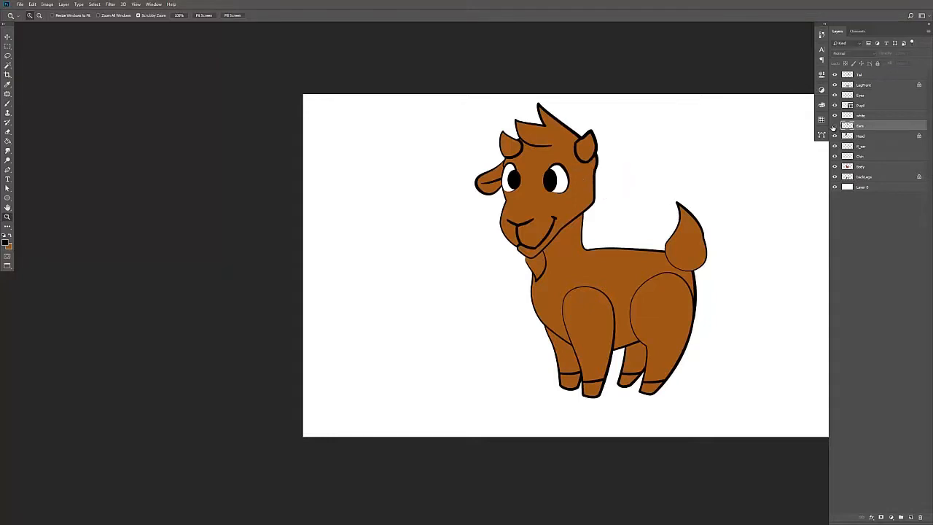
{"action": "left_click", "coordinate": [835, 126]}
{"action": "left_click", "coordinate": [835, 125]}
{"action": "left_click", "coordinate": [835, 126]}
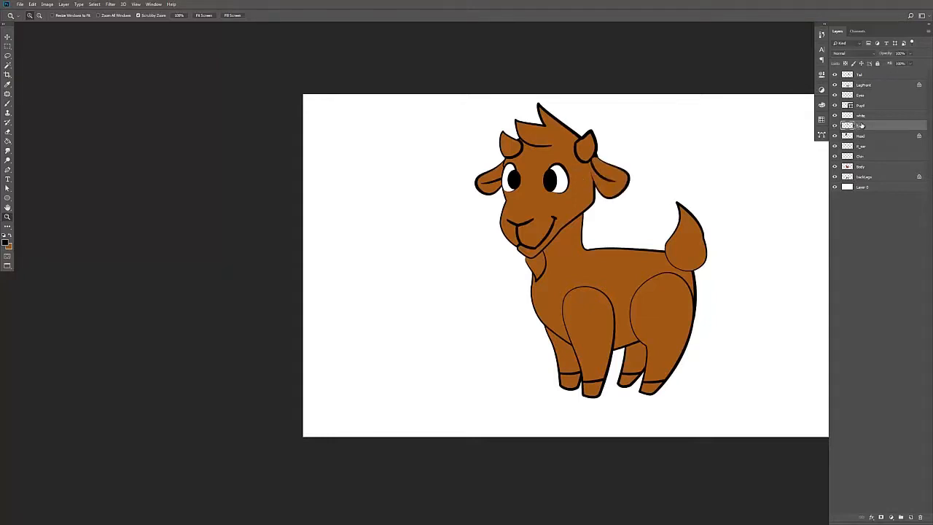
{"action": "double_click", "coordinate": [861, 126]}
{"action": "type", "text": "L_ear"}
{"action": "key", "text": "Return"}
Check what the Chin layer contains and move it above R_ear, directly beneath Head
{"action": "left_click", "coordinate": [835, 156]}
{"action": "left_click", "coordinate": [835, 156]}
{"action": "left_click", "coordinate": [835, 159]}
{"action": "left_click", "coordinate": [836, 158]}
{"action": "left_click", "coordinate": [836, 158]}
{"action": "left_click", "coordinate": [863, 158]}
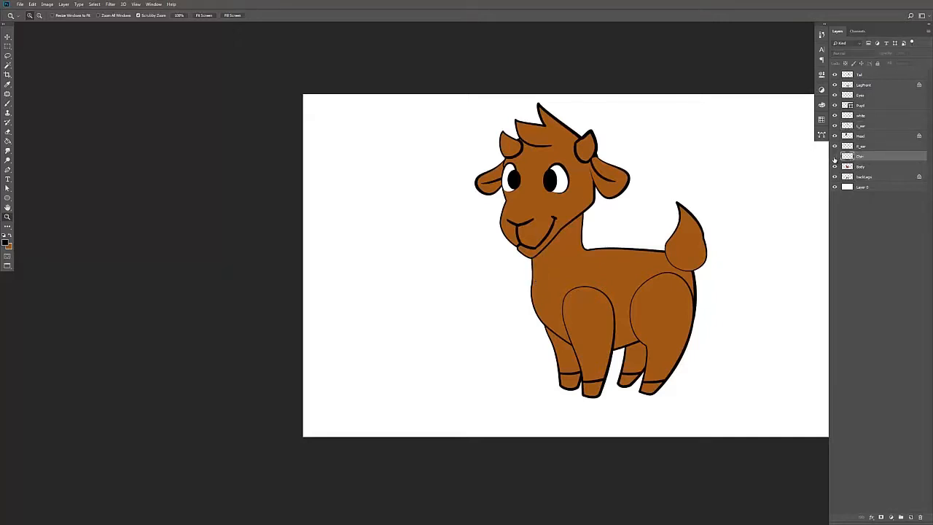
{"action": "left_click", "coordinate": [835, 157]}
{"action": "left_click_drag", "start_coordinate": [863, 161], "coordinate": [863, 151]}
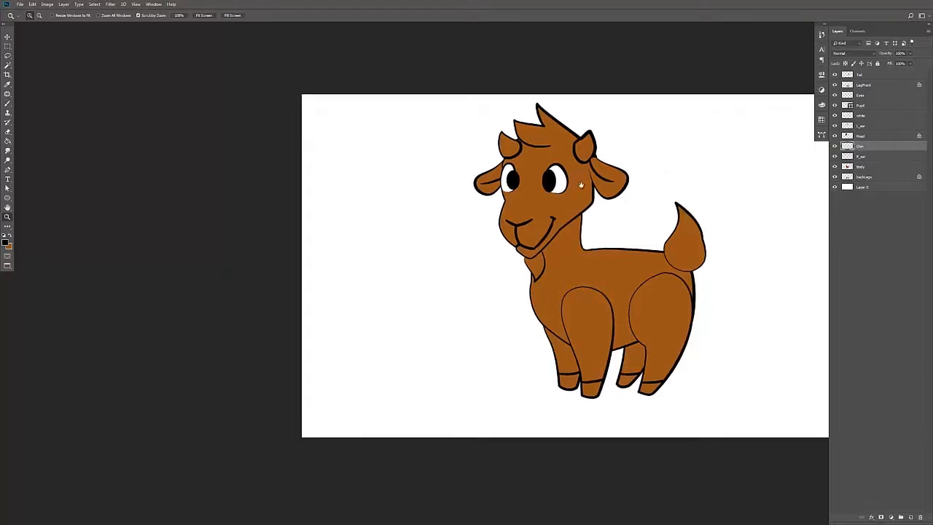
Check the Head layer's contents, then select it and unlock its transparent pixels
{"action": "left_click_drag", "start_coordinate": [581, 185], "coordinate": [533, 202]}
{"action": "left_click_drag", "start_coordinate": [515, 170], "coordinate": [541, 169]}
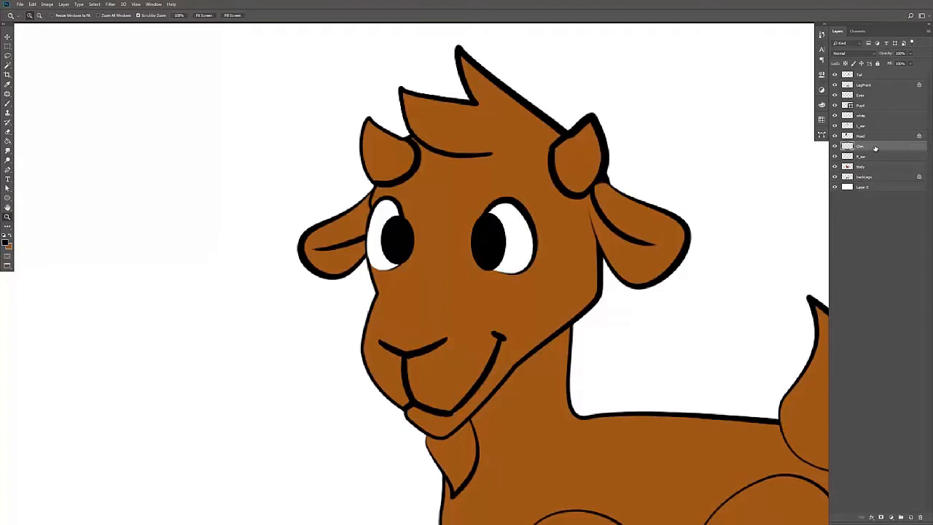
{"action": "left_click", "coordinate": [834, 137]}
{"action": "left_click", "coordinate": [835, 137]}
{"action": "left_click", "coordinate": [869, 137]}
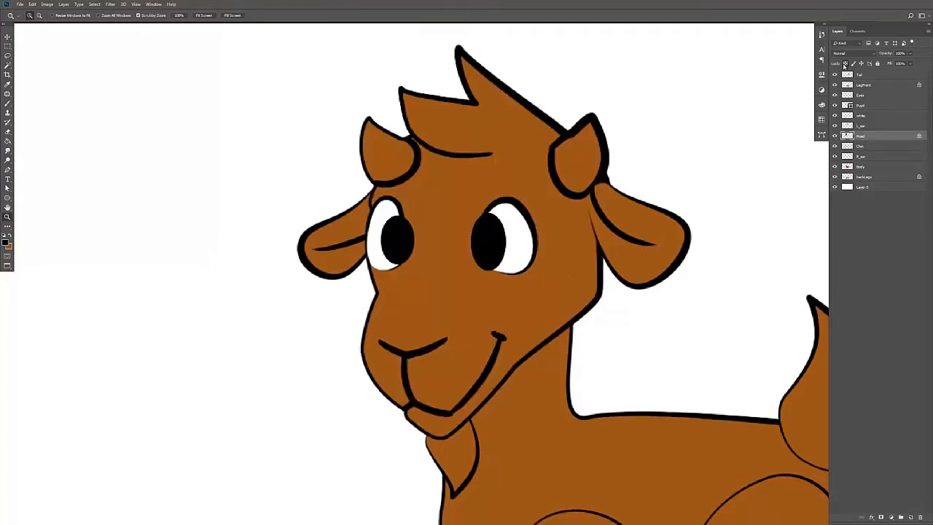
{"action": "left_click_drag", "start_coordinate": [530, 164], "coordinate": [481, 156]}
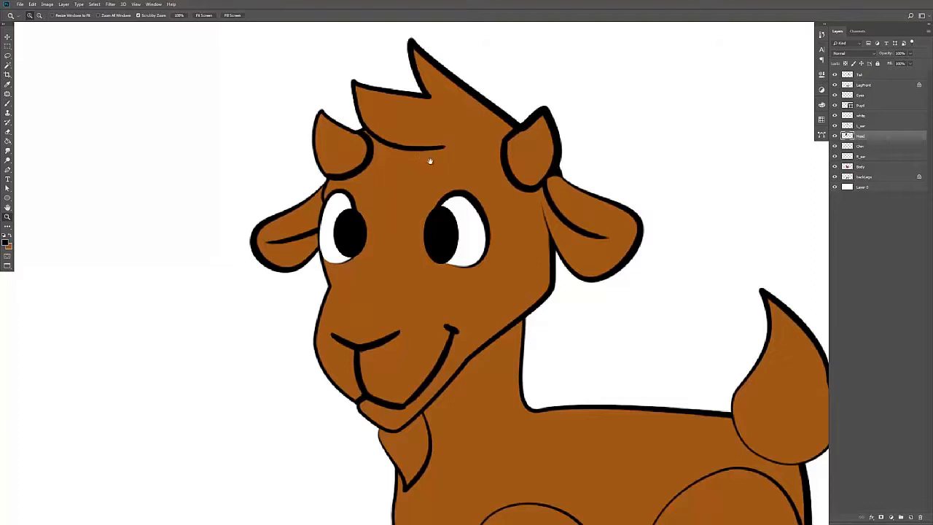
{"action": "left_click_drag", "start_coordinate": [430, 161], "coordinate": [395, 173]}
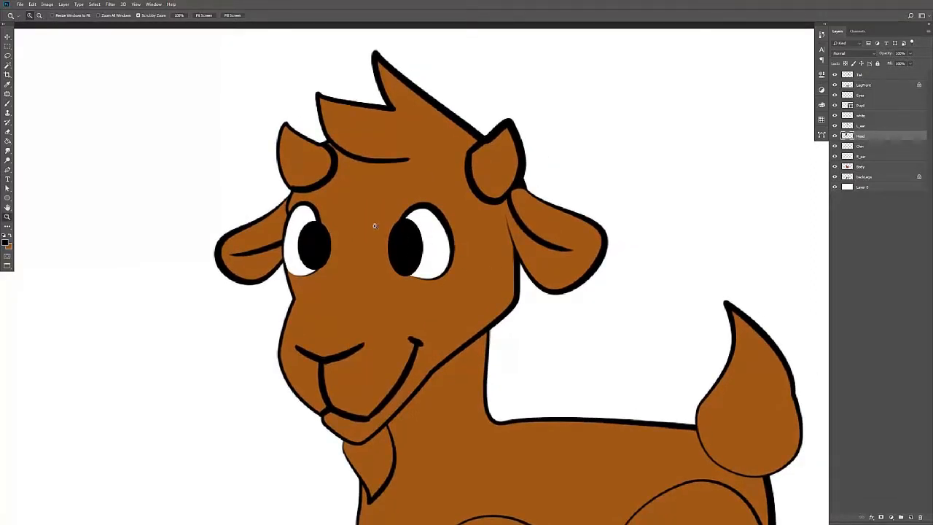
Draw a closed Pen path around the tuft of hair between the goat's horns
{"action": "key", "text": "p"}
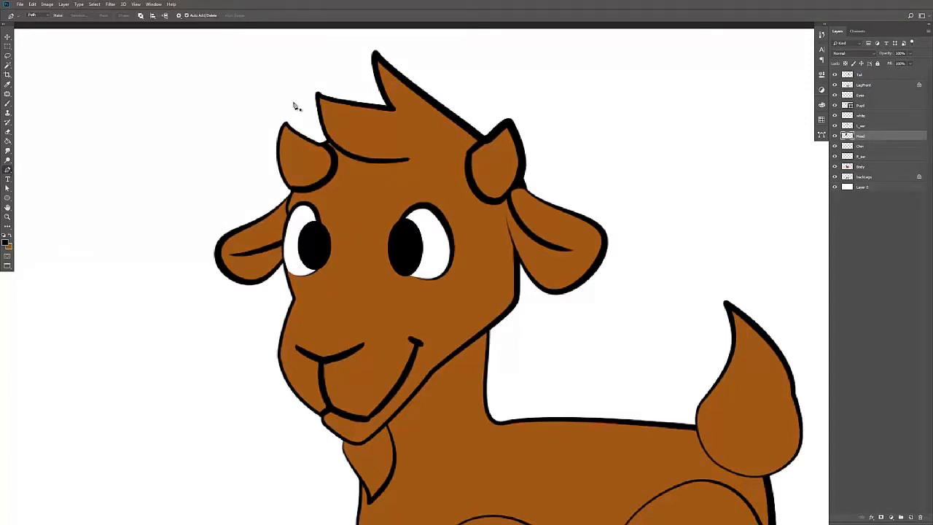
{"action": "left_click_drag", "start_coordinate": [305, 72], "coordinate": [302, 85]}
{"action": "left_click_drag", "start_coordinate": [321, 135], "coordinate": [426, 155]}
{"action": "left_click_drag", "start_coordinate": [480, 141], "coordinate": [483, 119]}
{"action": "left_click_drag", "start_coordinate": [395, 44], "coordinate": [368, 51]}
{"action": "left_click", "coordinate": [311, 75]}
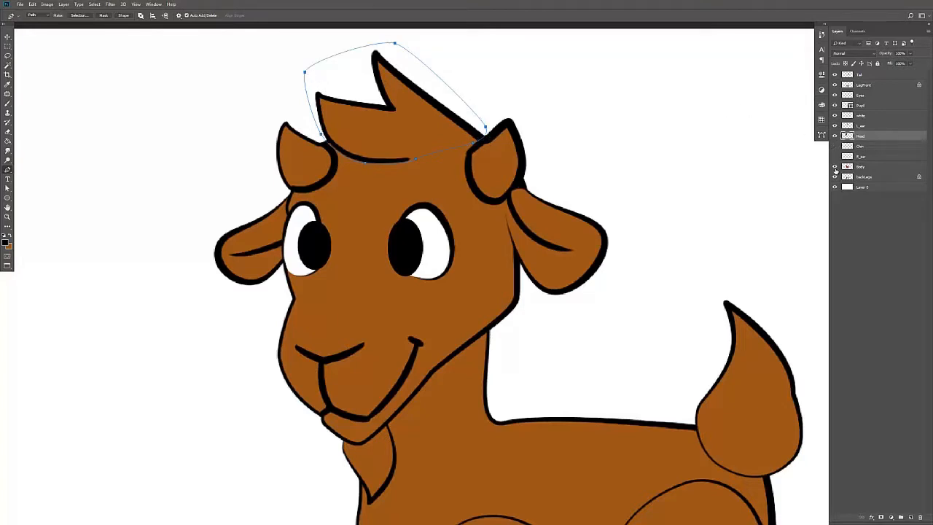
Hide every layer except Head and the white background, and refine the hair path's anchor points and curve along the tuft's lower outline
{"action": "left_click_drag", "start_coordinate": [836, 172], "coordinate": [842, 159]}
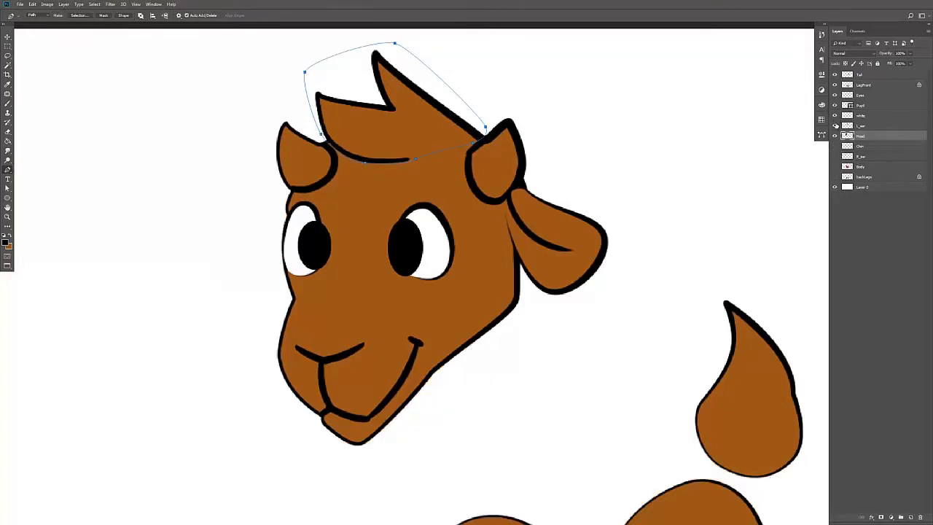
{"action": "left_click_drag", "start_coordinate": [836, 117], "coordinate": [835, 84]}
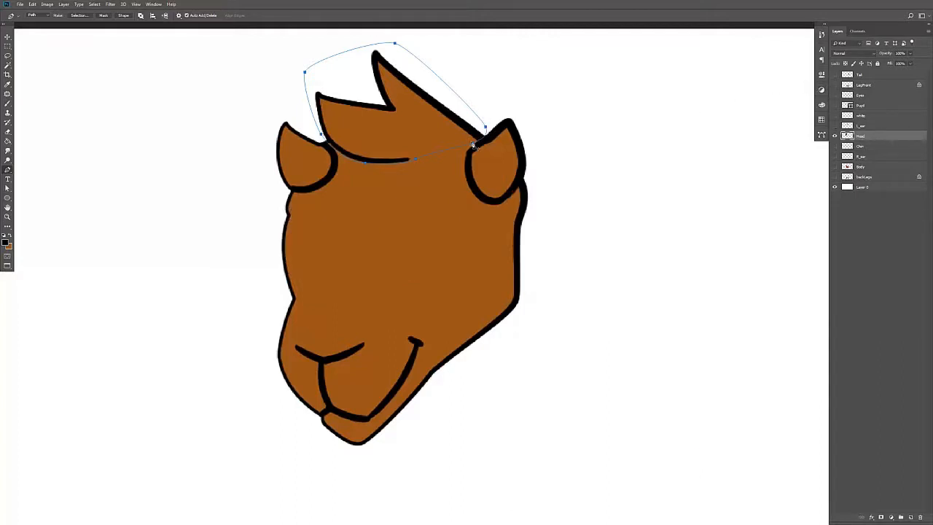
{"action": "key", "text": "z"}
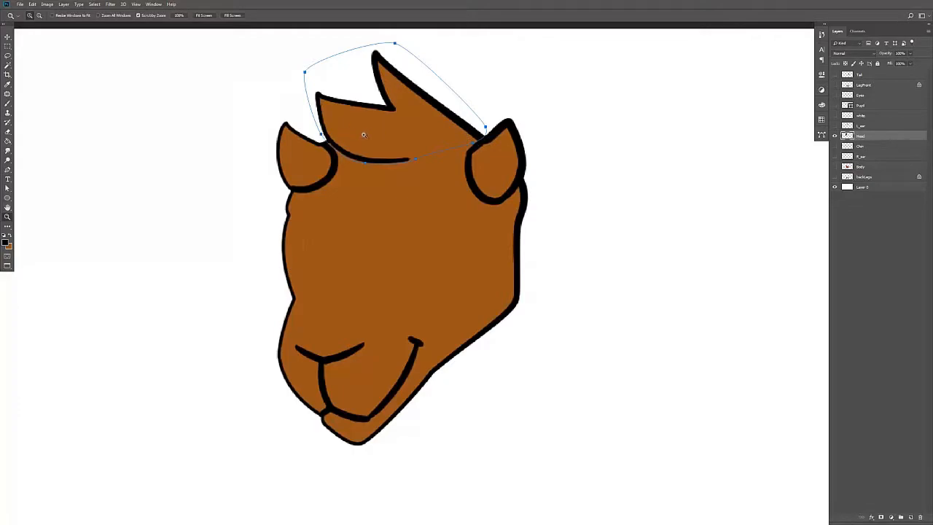
{"action": "left_click", "coordinate": [363, 135]}
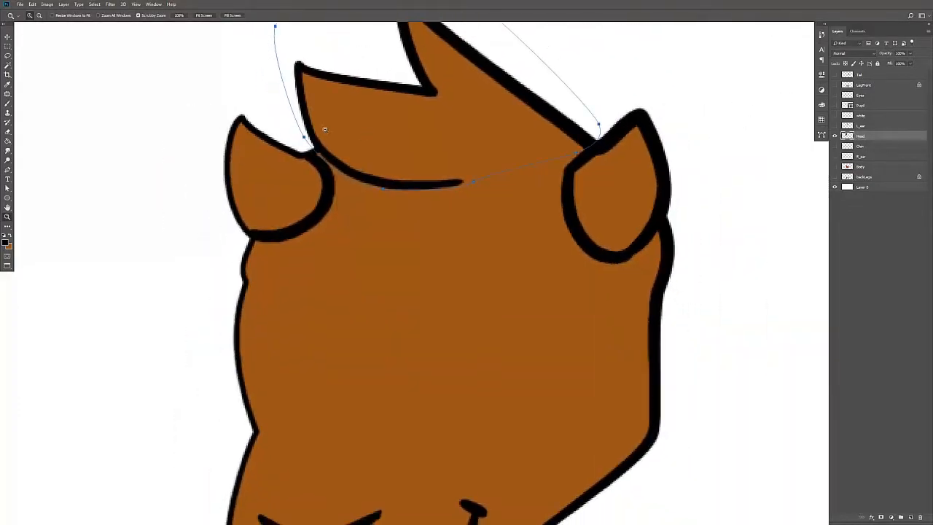
{"action": "key", "text": "a"}
{"action": "left_click", "coordinate": [307, 137]}
{"action": "left_click_drag", "start_coordinate": [305, 137], "coordinate": [304, 132]}
{"action": "left_click_drag", "start_coordinate": [385, 191], "coordinate": [337, 183]}
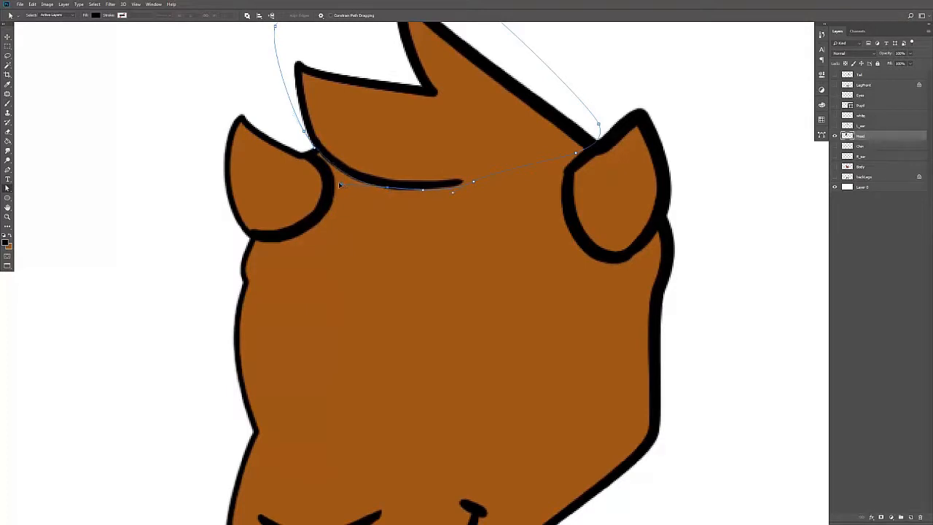
{"action": "left_click", "coordinate": [476, 177]}
Convert the hair path into a selection and copy the selected tuft from Head onto a new layer
{"action": "key", "text": "p"}
{"action": "right_click", "coordinate": [489, 141]}
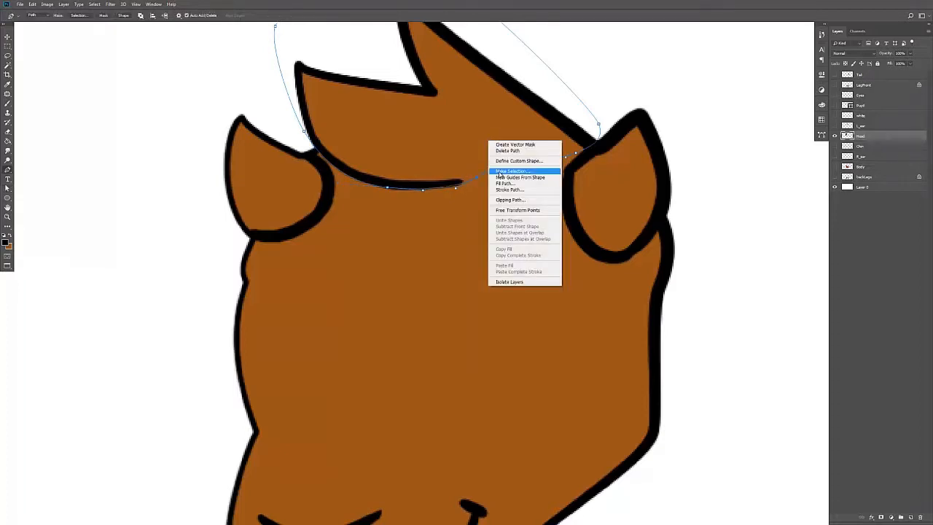
{"action": "left_click", "coordinate": [500, 172]}
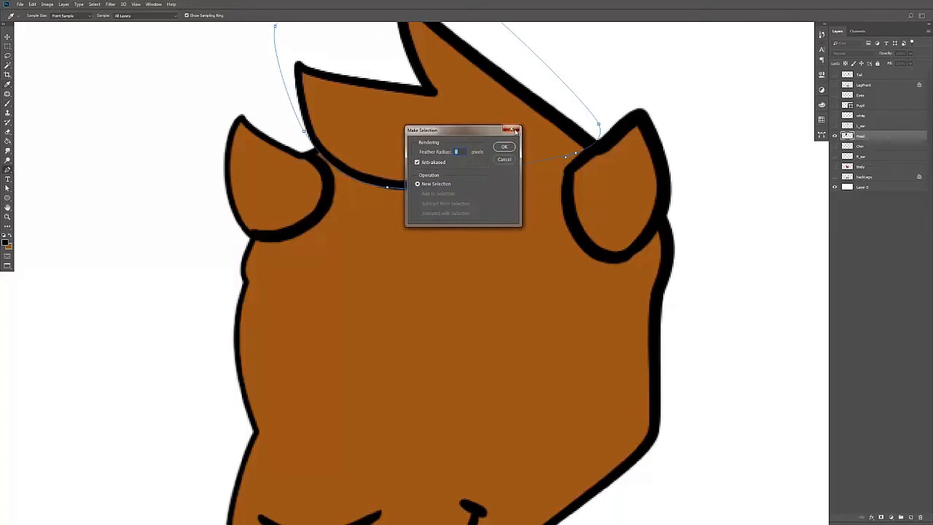
{"action": "left_click", "coordinate": [515, 130]}
{"action": "left_click_drag", "start_coordinate": [516, 133], "coordinate": [503, 183]}
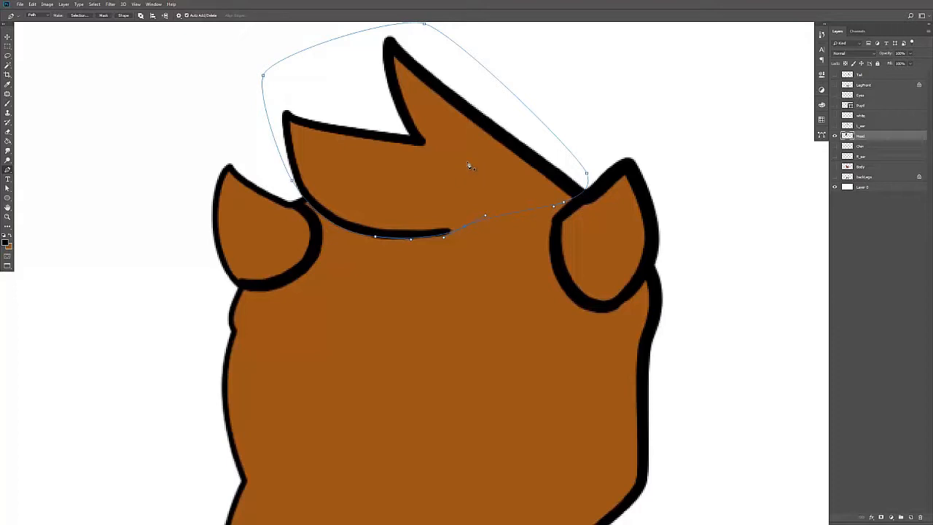
{"action": "right_click", "coordinate": [505, 168]}
{"action": "left_click", "coordinate": [524, 199]}
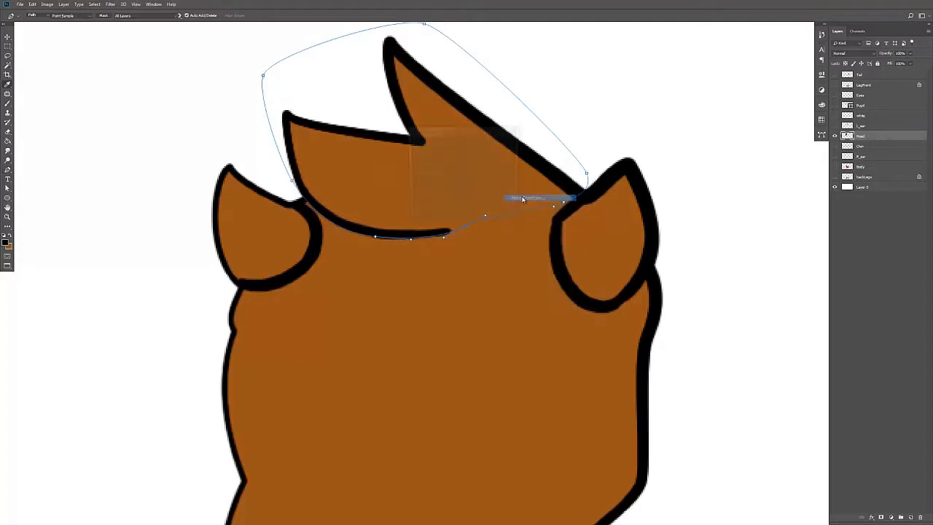
{"action": "key", "text": "Return"}
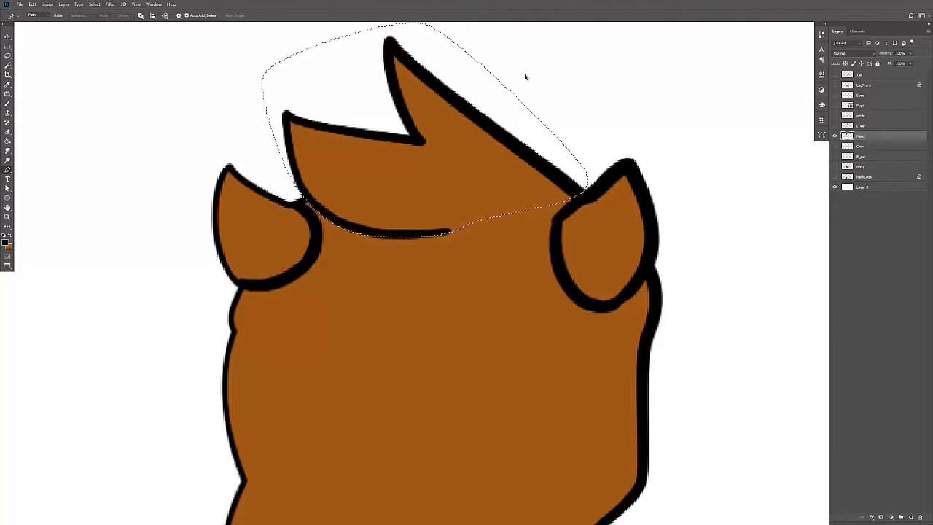
{"action": "key", "text": "ctrl+j"}
Check the copied hair separately from the head, then hide the copy and select the Head layer
{"action": "left_click", "coordinate": [835, 147]}
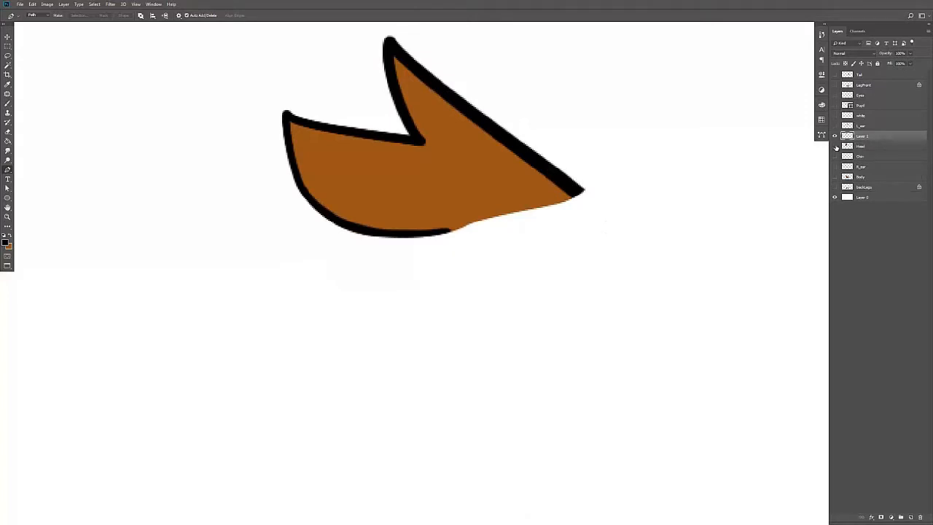
{"action": "left_click", "coordinate": [835, 146]}
{"action": "left_click", "coordinate": [836, 136]}
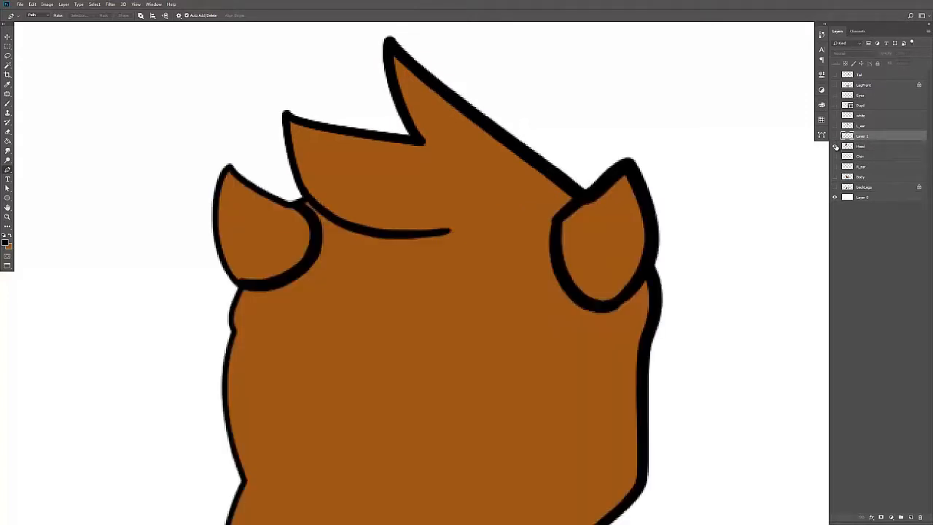
{"action": "left_click", "coordinate": [836, 146]}
{"action": "left_click", "coordinate": [836, 147]}
{"action": "left_click", "coordinate": [865, 148]}
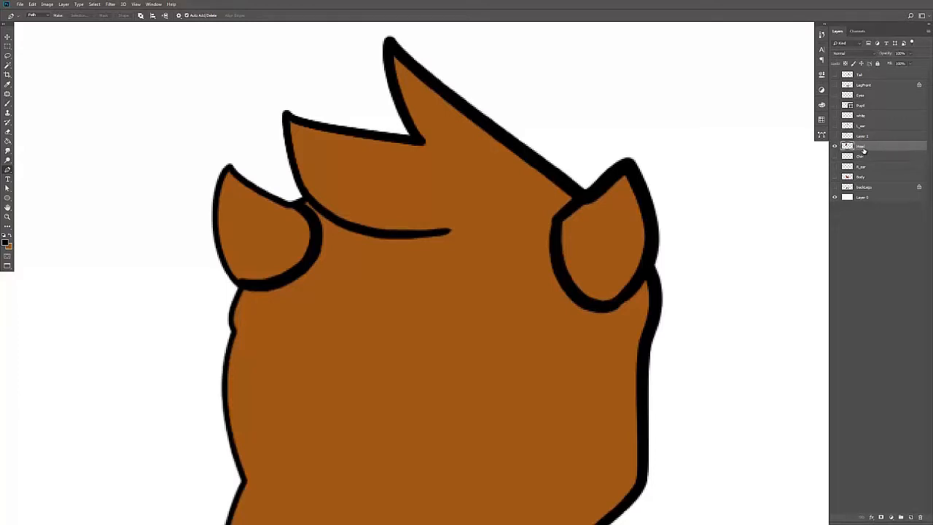
Draw a closed Pen path around the hair on Head, with its lower edge arching across the forehead between the horns, and adjust its points
{"action": "left_click_drag", "start_coordinate": [475, 249], "coordinate": [468, 223]}
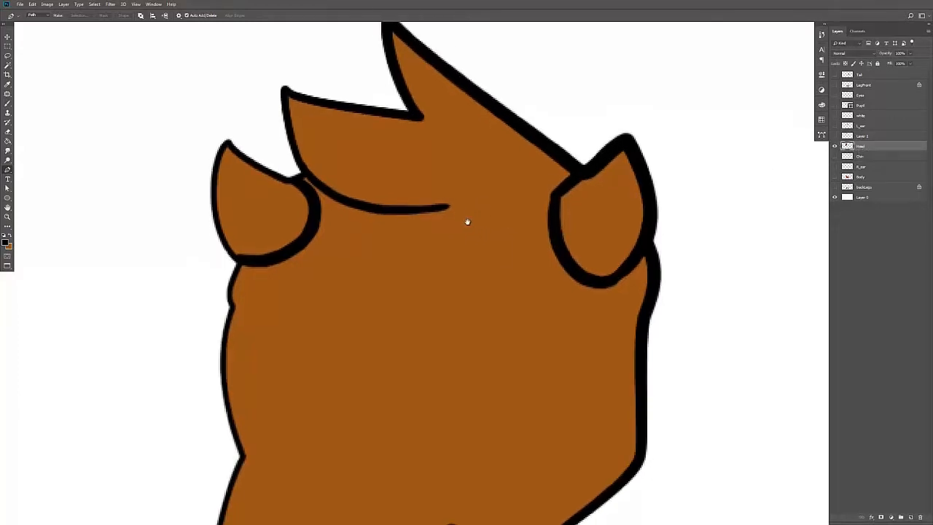
{"action": "left_click_drag", "start_coordinate": [417, 207], "coordinate": [417, 217]}
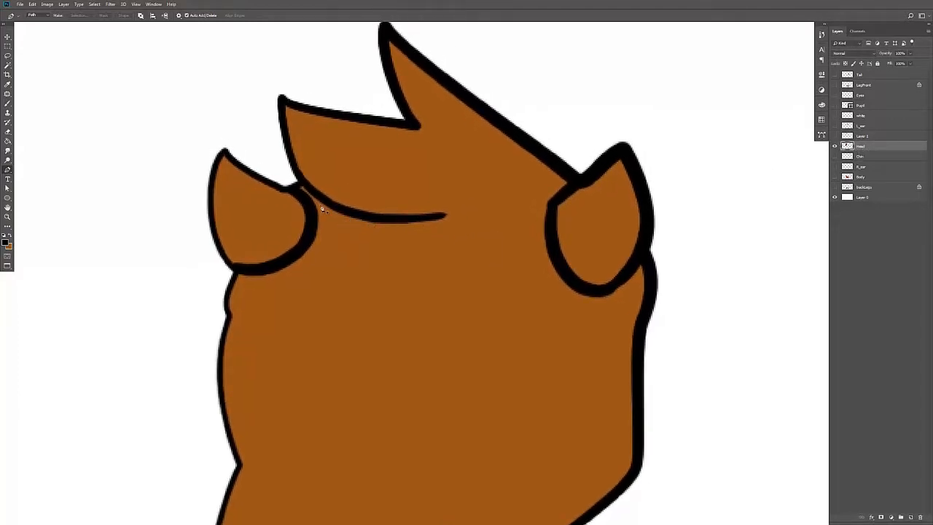
{"action": "left_click_drag", "start_coordinate": [293, 182], "coordinate": [307, 177]}
{"action": "left_click_drag", "start_coordinate": [568, 186], "coordinate": [615, 167]}
{"action": "left_click_drag", "start_coordinate": [471, 35], "coordinate": [431, 36]}
{"action": "left_click_drag", "start_coordinate": [307, 72], "coordinate": [295, 99]}
{"action": "left_click_drag", "start_coordinate": [289, 170], "coordinate": [304, 192]}
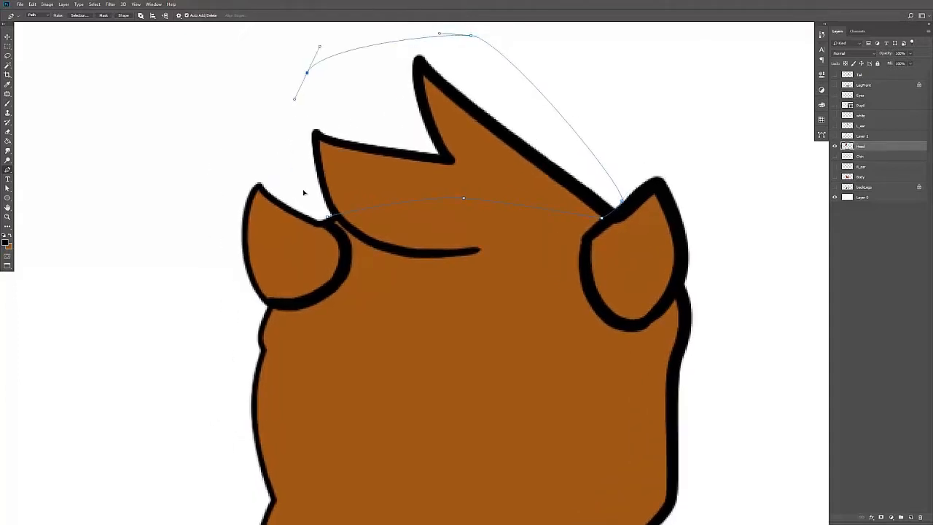
{"action": "left_click", "coordinate": [328, 218]}
{"action": "key", "text": "a"}
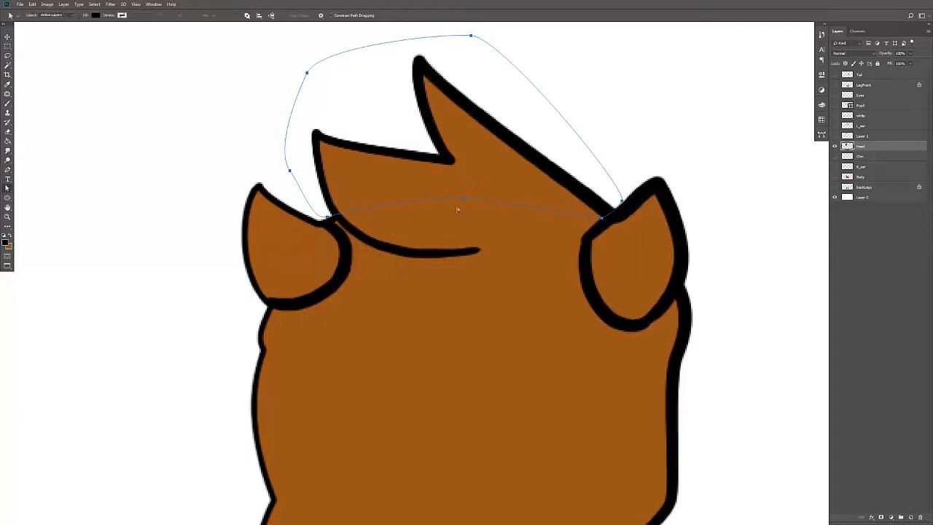
{"action": "left_click", "coordinate": [478, 200]}
{"action": "left_click_drag", "start_coordinate": [623, 203], "coordinate": [620, 204]}
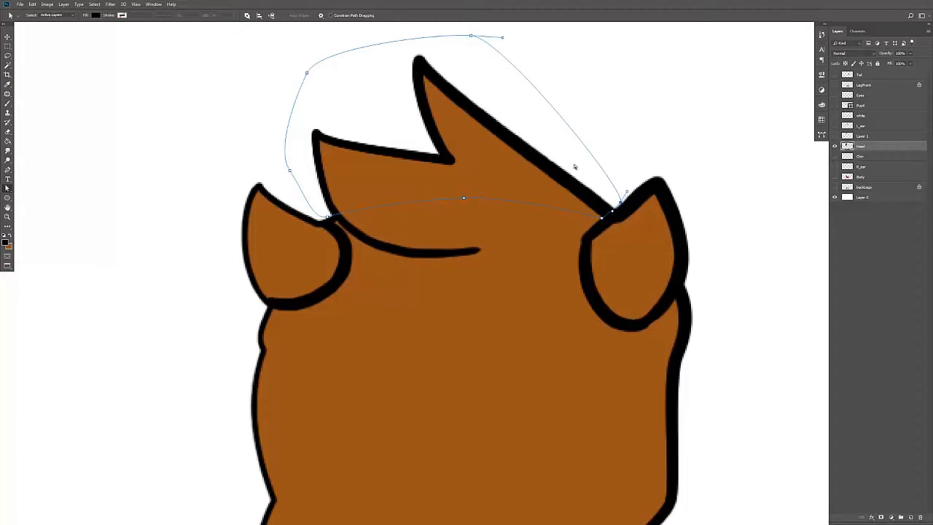
Convert the path into a selection, delete the hair inside it from the Head layer, and deselect
{"action": "key", "text": "p"}
{"action": "right_click", "coordinate": [535, 166]}
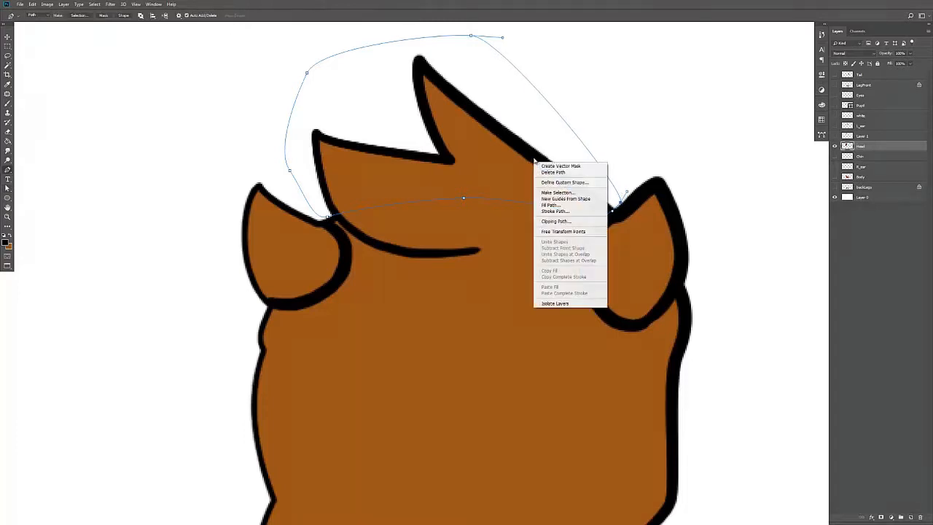
{"action": "left_click", "coordinate": [556, 194]}
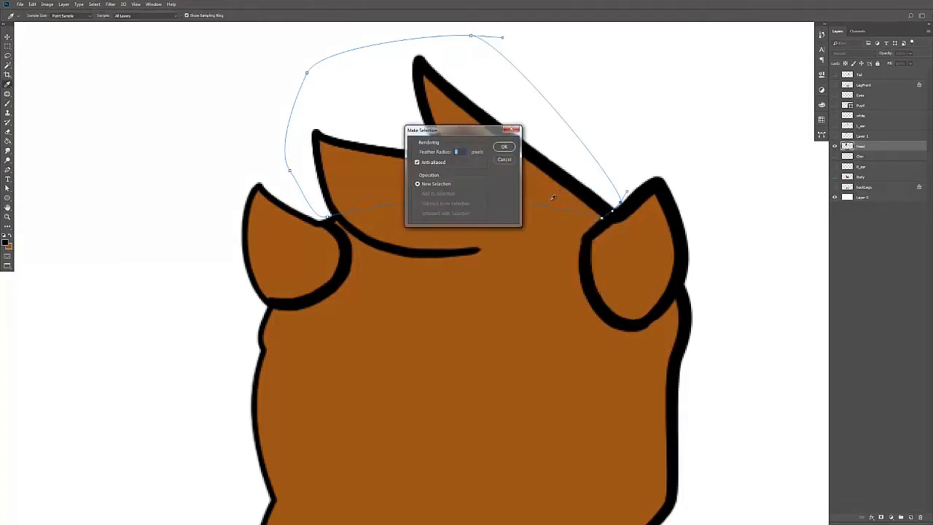
{"action": "key", "text": "Return"}
{"action": "key", "text": "Delete"}
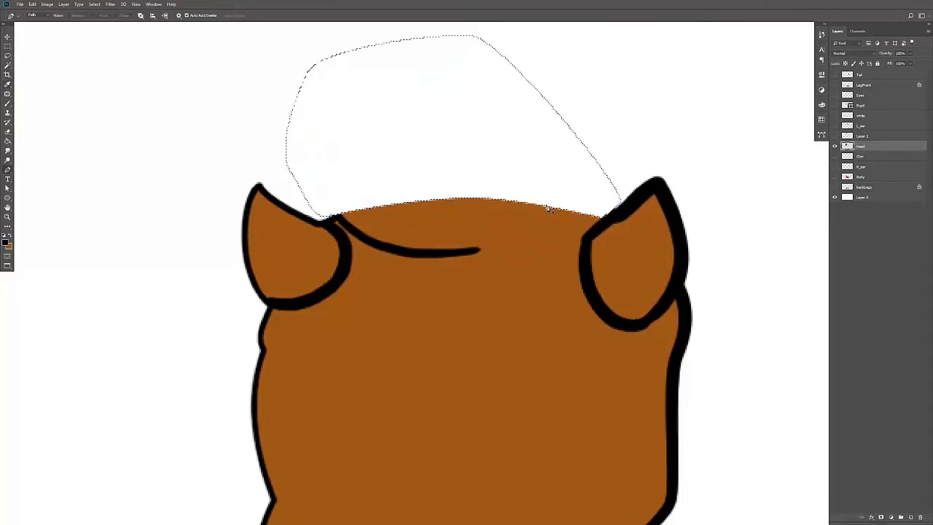
{"action": "key", "text": "m"}
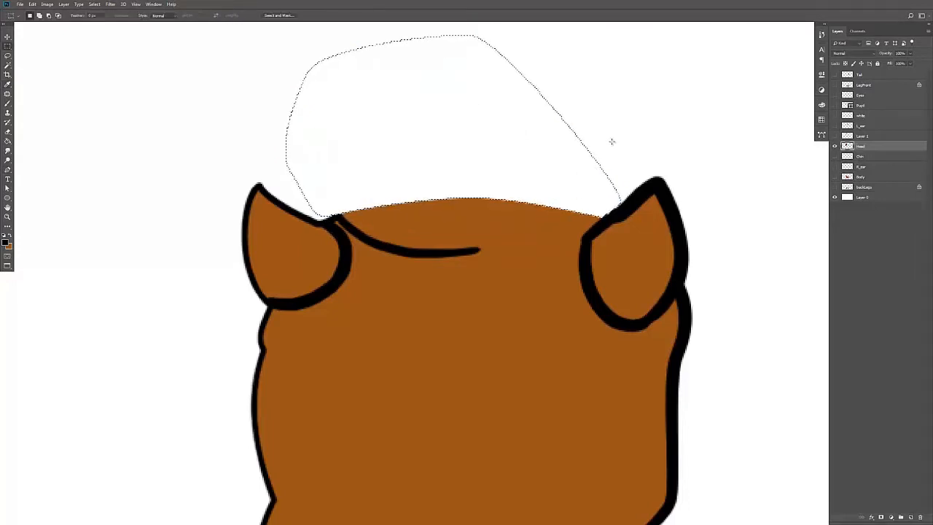
{"action": "left_click", "coordinate": [610, 142]}
Examine the trimmed head with and without the copied hair layer above it
{"action": "key", "text": "z"}
{"action": "left_click_drag", "start_coordinate": [527, 215], "coordinate": [460, 211]}
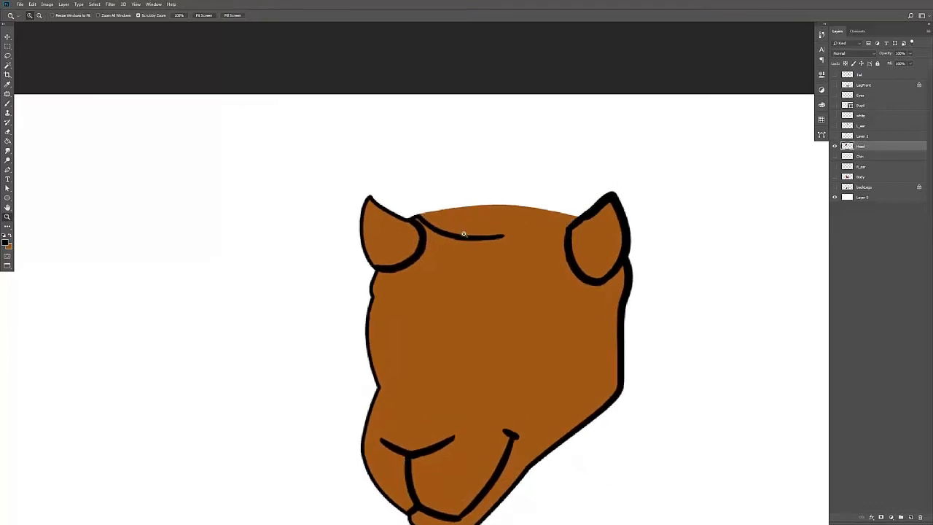
{"action": "left_click", "coordinate": [835, 136]}
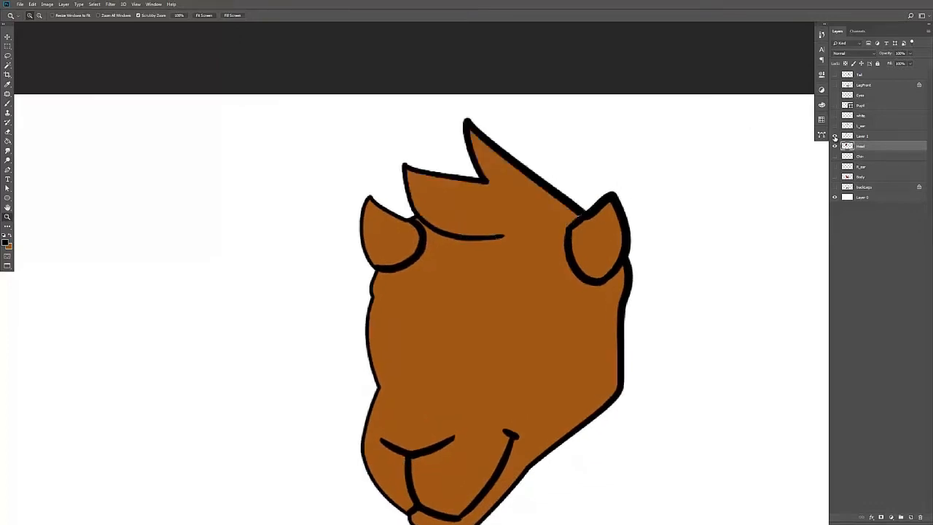
{"action": "left_click", "coordinate": [835, 137]}
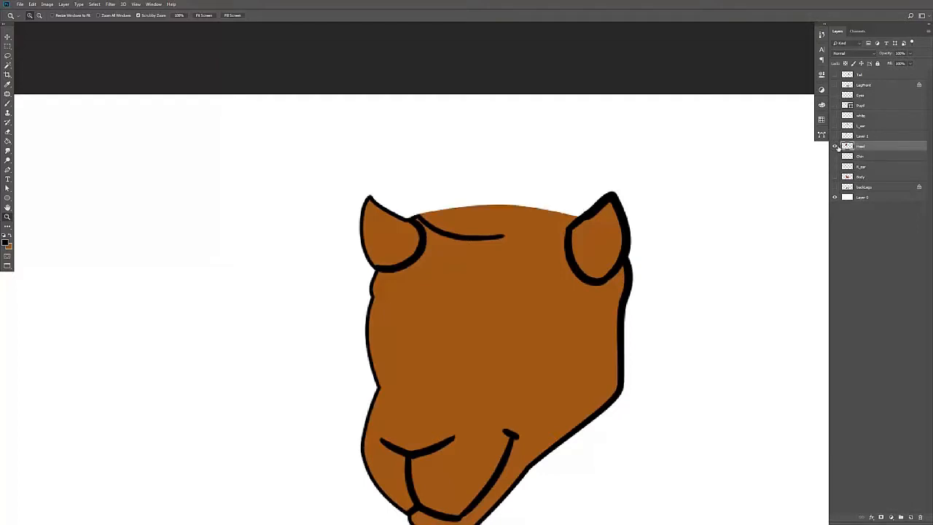
{"action": "left_click", "coordinate": [834, 146]}
{"action": "left_click", "coordinate": [835, 147]}
Lock Head's transparent pixels, sample the brown fur colour, and paint over the leftover hair line on the forehead with an enlarged brush
{"action": "left_click_drag", "start_coordinate": [484, 235], "coordinate": [507, 237]}
{"action": "key", "text": "i"}
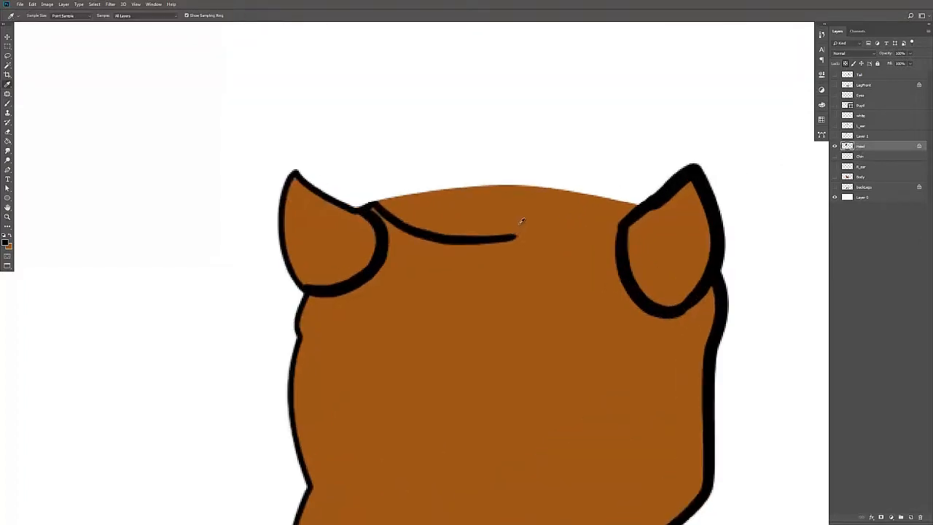
{"action": "left_click", "coordinate": [529, 224]}
{"action": "key", "text": "b"}
{"action": "key", "text": "bracketright"}
{"action": "key", "text": "bracketright"}
{"action": "key", "text": "bracketright"}
{"action": "key", "text": "bracketright"}
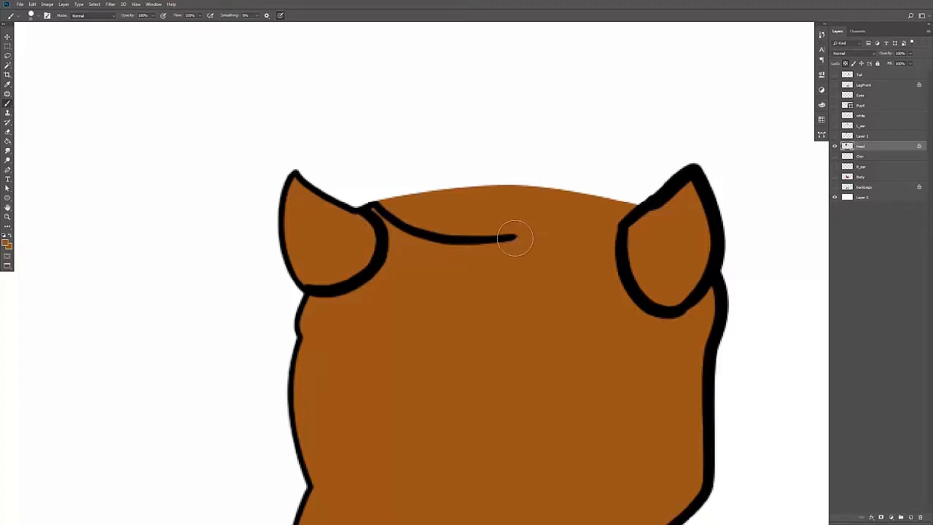
{"action": "mouse_move", "coordinate": [515, 235]}
{"action": "left_mouse_down"}
{"action": "mouse_move", "coordinate": [438, 231]}
{"action": "mouse_move", "coordinate": [383, 192]}
{"action": "mouse_move", "coordinate": [410, 222]}
{"action": "mouse_move", "coordinate": [386, 194]}
{"action": "left_mouse_up"}
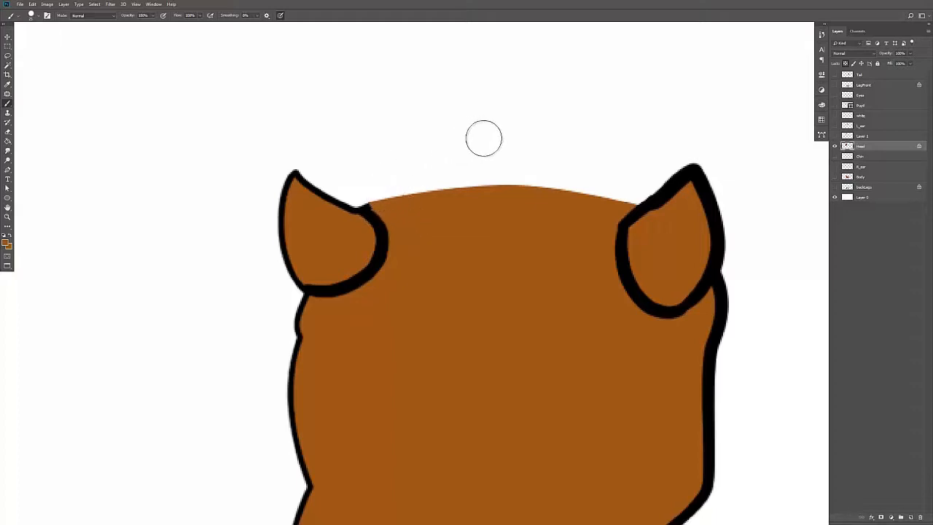
Paint a black outline along the top of the head between the horns using the sampled outline colour, and even its lower edge with brown
{"action": "key", "text": "i"}
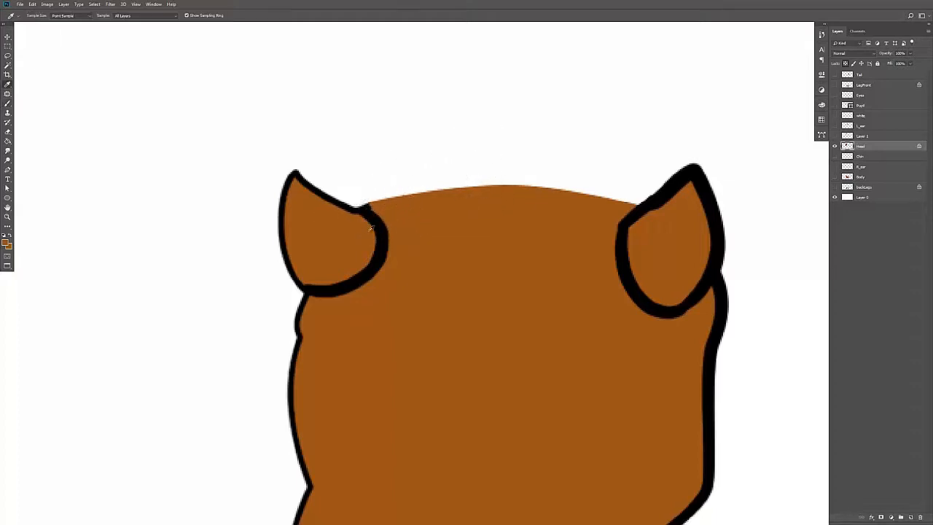
{"action": "left_click", "coordinate": [382, 234]}
{"action": "key", "text": "b"}
{"action": "mouse_move", "coordinate": [376, 229]}
{"action": "left_mouse_down"}
{"action": "mouse_move", "coordinate": [387, 210]}
{"action": "mouse_move", "coordinate": [554, 203]}
{"action": "left_mouse_up"}
{"action": "mouse_move", "coordinate": [433, 194]}
{"action": "left_mouse_down"}
{"action": "mouse_move", "coordinate": [645, 208]}
{"action": "mouse_move", "coordinate": [558, 185]}
{"action": "left_mouse_up"}
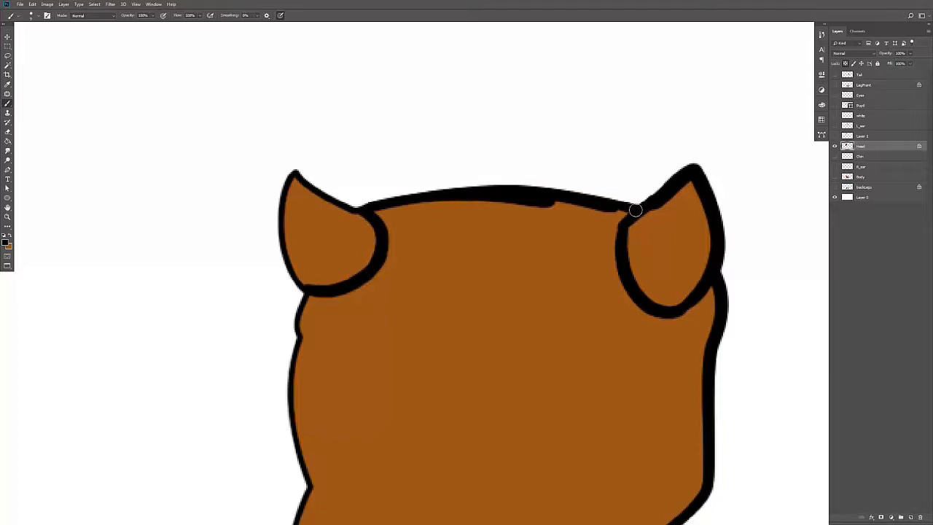
{"action": "key", "text": "x"}
{"action": "mouse_move", "coordinate": [503, 208]}
{"action": "left_mouse_down"}
{"action": "mouse_move", "coordinate": [554, 206]}
{"action": "mouse_move", "coordinate": [491, 204]}
{"action": "mouse_move", "coordinate": [570, 213]}
{"action": "mouse_move", "coordinate": [535, 199]}
{"action": "left_mouse_up"}
Show the copied hair layer again and rename it Hair
{"action": "key", "text": "z"}
{"action": "mouse_move", "coordinate": [599, 208]}
{"action": "left_mouse_down"}
{"action": "mouse_move", "coordinate": [569, 217]}
{"action": "mouse_move", "coordinate": [592, 216]}
{"action": "left_mouse_up"}
{"action": "left_click", "coordinate": [835, 136]}
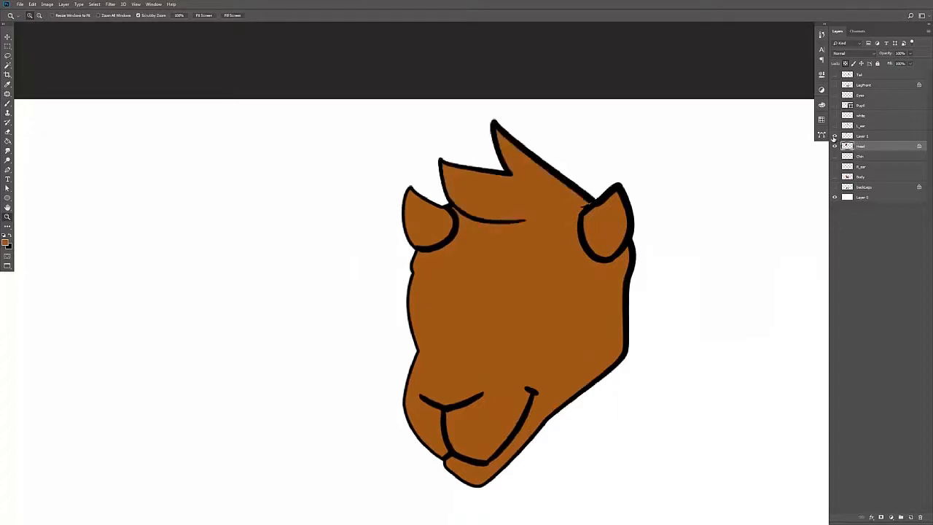
{"action": "left_click", "coordinate": [609, 220]}
{"action": "left_click", "coordinate": [863, 137]}
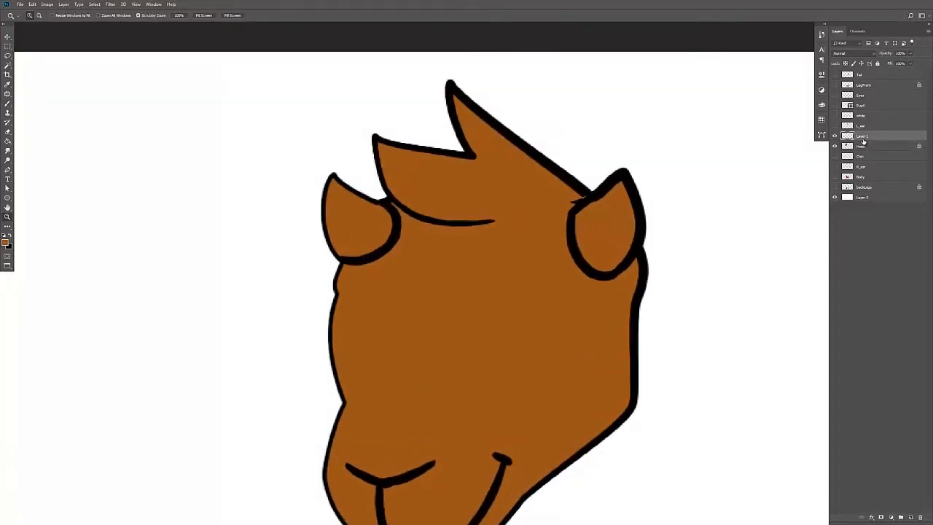
{"action": "double_click", "coordinate": [860, 136]}
{"action": "key", "text": "Return"}
Check the forehead outline beneath the Hair layer and move the hair slightly down to cover it
{"action": "mouse_move", "coordinate": [581, 203]}
{"action": "left_mouse_down"}
{"action": "mouse_move", "coordinate": [599, 206]}
{"action": "mouse_move", "coordinate": [580, 192]}
{"action": "left_mouse_up"}
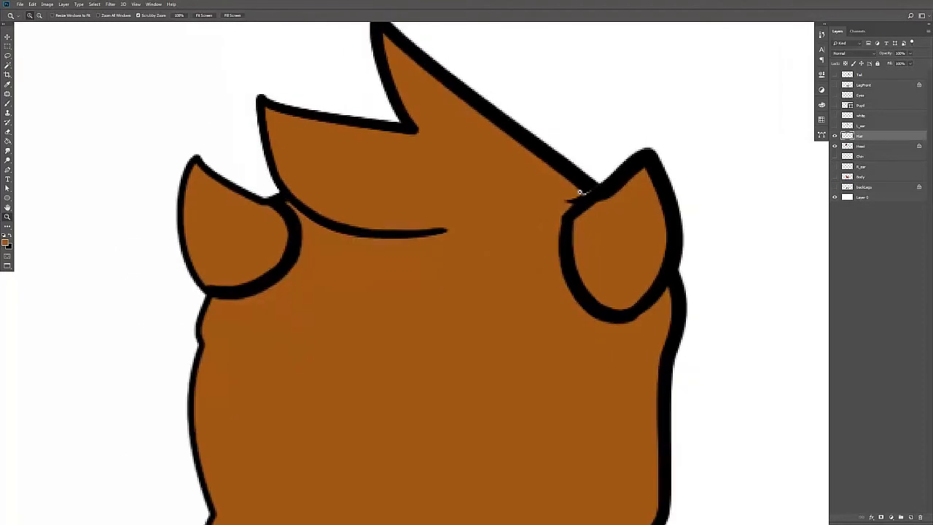
{"action": "left_click", "coordinate": [834, 137]}
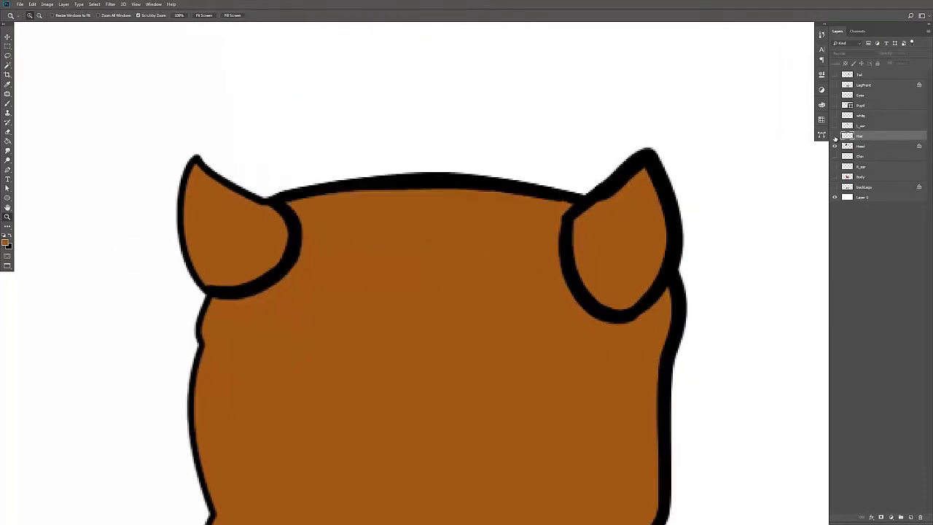
{"action": "left_click", "coordinate": [835, 136]}
{"action": "key", "text": "v"}
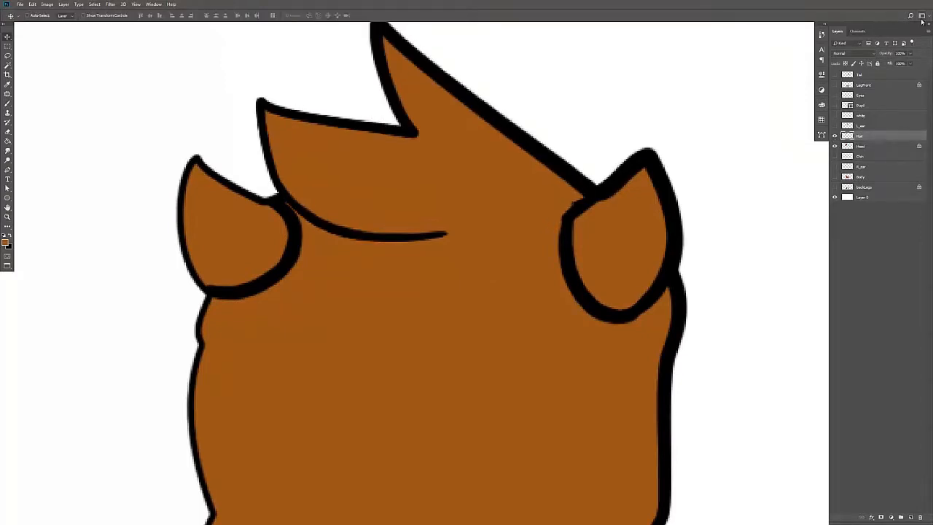
Try rotating the Hair layer slightly clockwise with Free Transform about a pivot near its base beside the larger horn
{"action": "key", "text": "z"}
{"action": "mouse_move", "coordinate": [554, 201]}
{"action": "left_mouse_down"}
{"action": "mouse_move", "coordinate": [539, 219]}
{"action": "mouse_move", "coordinate": [541, 207]}
{"action": "left_mouse_up"}
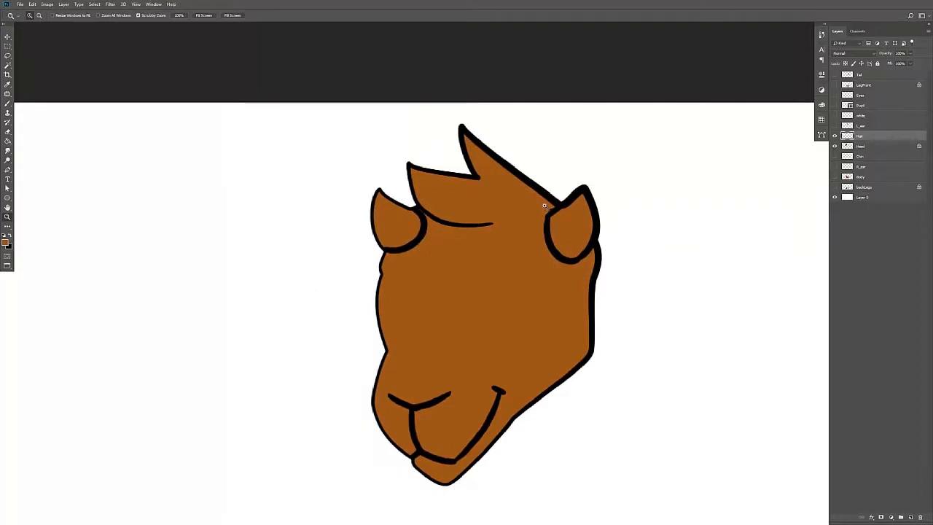
{"action": "key", "text": "ctrl+t"}
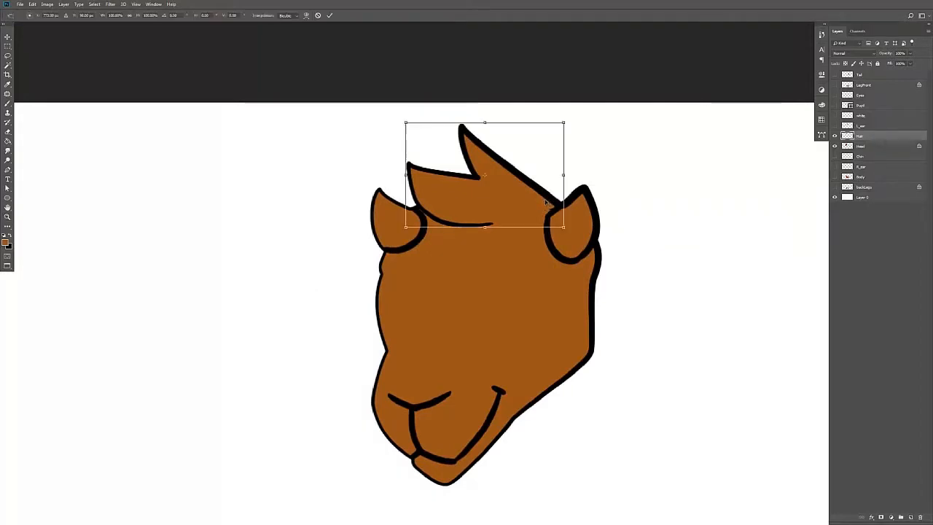
{"action": "left_click_drag", "start_coordinate": [491, 178], "coordinate": [558, 221]}
{"action": "key", "text": "ctrl+z"}
{"action": "left_click_drag", "start_coordinate": [584, 135], "coordinate": [600, 125]}
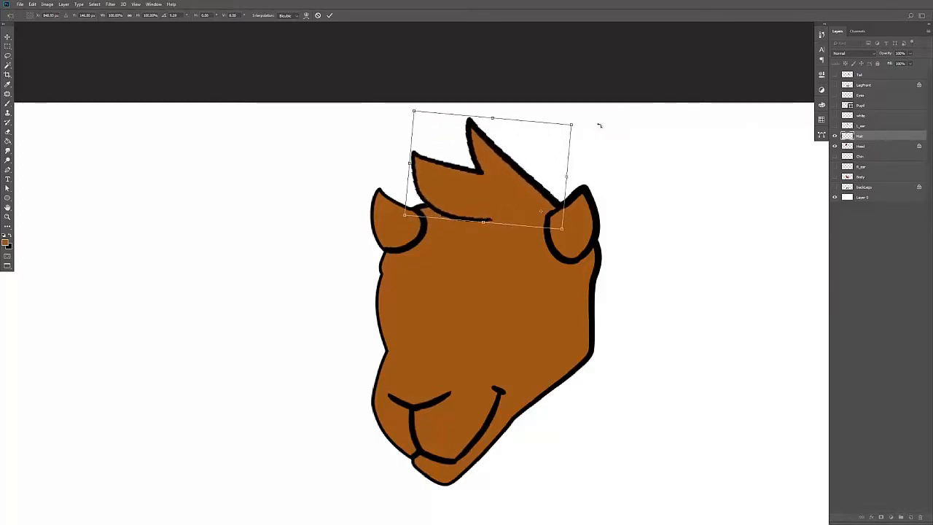
{"action": "key", "text": "Return"}
Trace a closed Pen path along the outer edge of the larger horn on the goat's head
{"action": "key", "text": "z"}
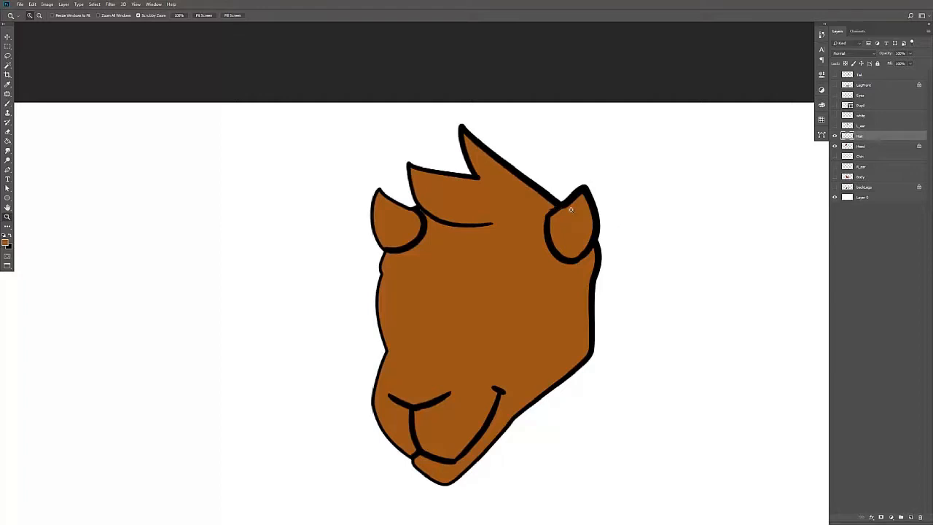
{"action": "left_click_drag", "start_coordinate": [570, 209], "coordinate": [598, 190]}
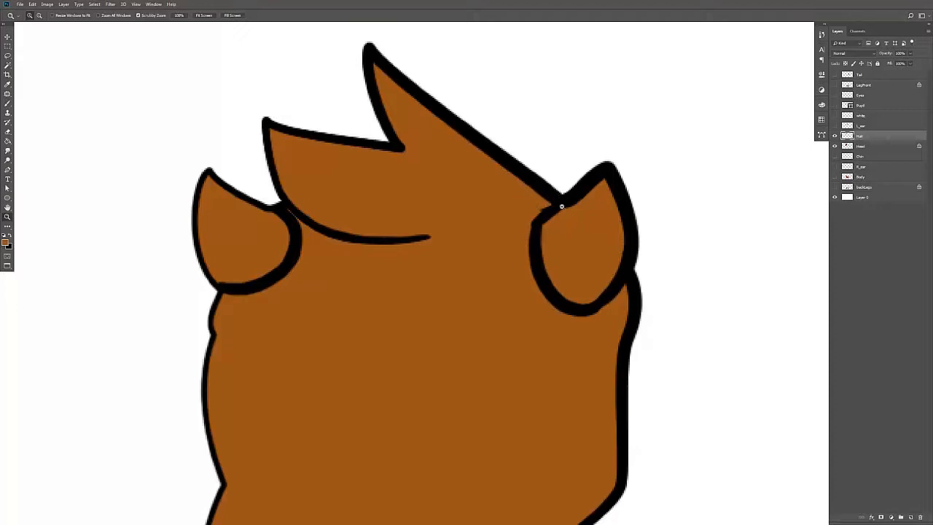
{"action": "key", "text": "p"}
{"action": "left_click_drag", "start_coordinate": [615, 152], "coordinate": [602, 154]}
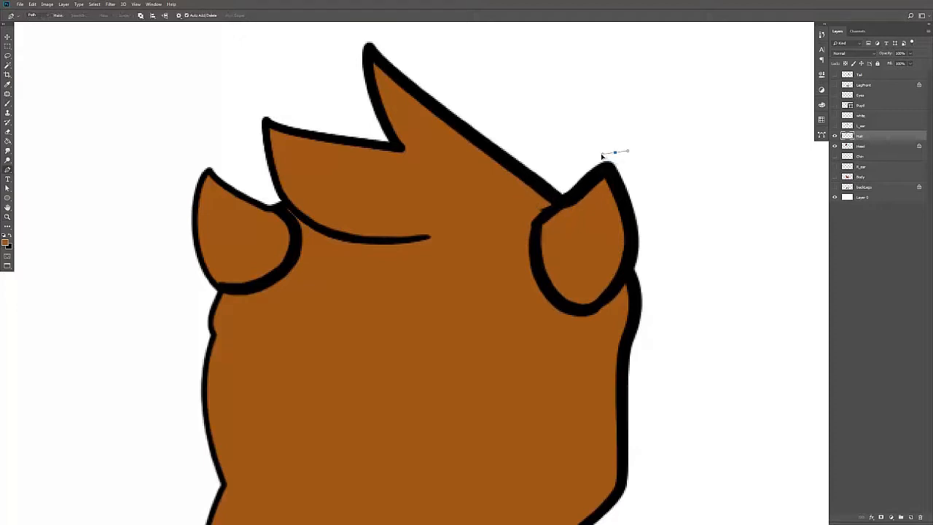
{"action": "left_click", "coordinate": [561, 197]}
{"action": "left_click", "coordinate": [530, 225]}
{"action": "left_click_drag", "start_coordinate": [562, 317], "coordinate": [613, 299]}
{"action": "left_click_drag", "start_coordinate": [640, 259], "coordinate": [644, 247]}
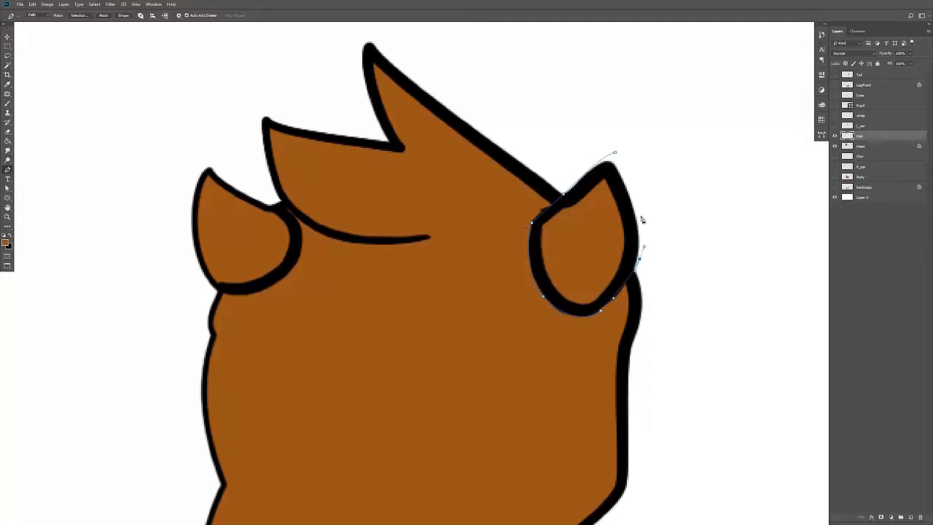
{"action": "left_click", "coordinate": [615, 153]}
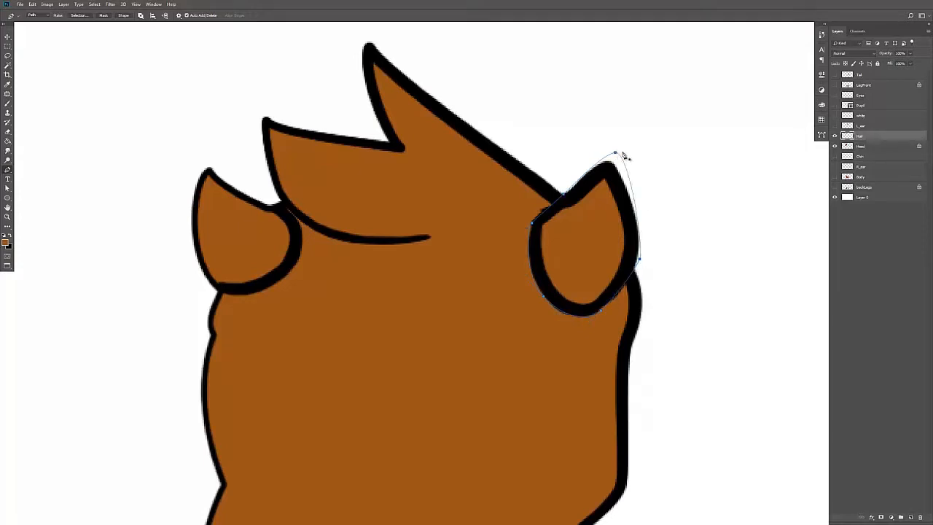
Convert the horn path into a selection and copy that area of the Head layer onto a new layer
{"action": "left_click", "coordinate": [861, 146]}
{"action": "left_click", "coordinate": [836, 146]}
{"action": "left_click", "coordinate": [835, 146]}
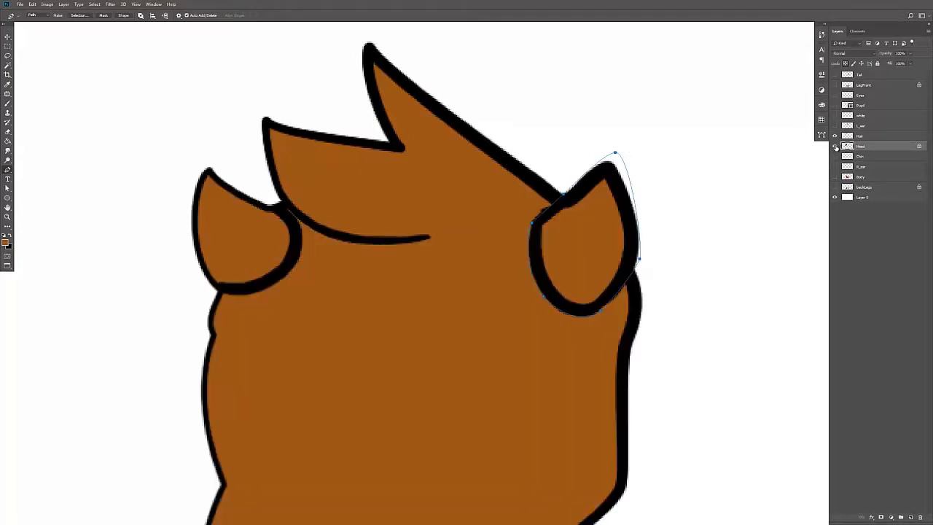
{"action": "right_click", "coordinate": [594, 215]}
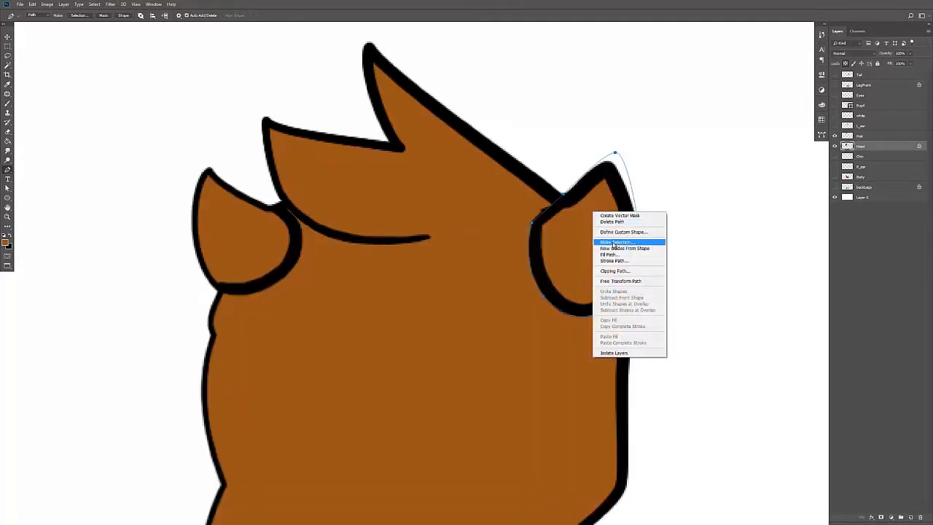
{"action": "left_click", "coordinate": [615, 243]}
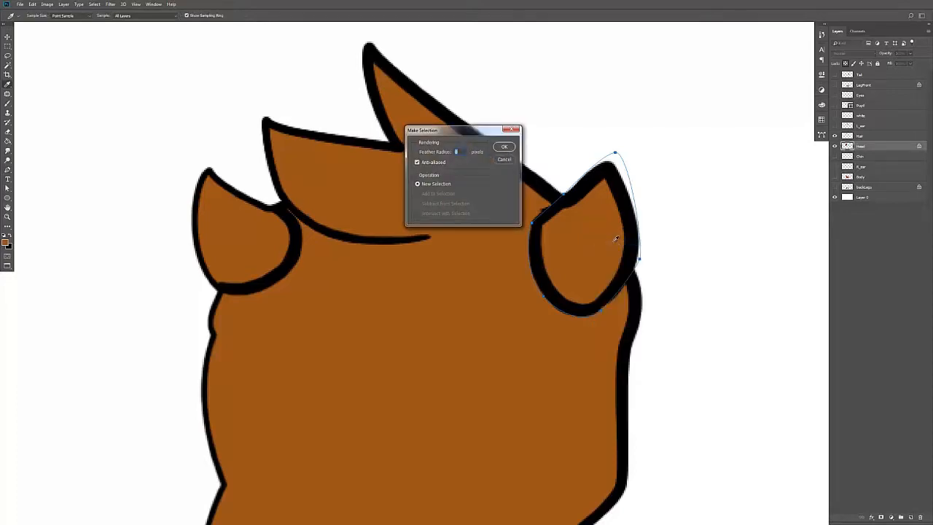
{"action": "key", "text": "Return"}
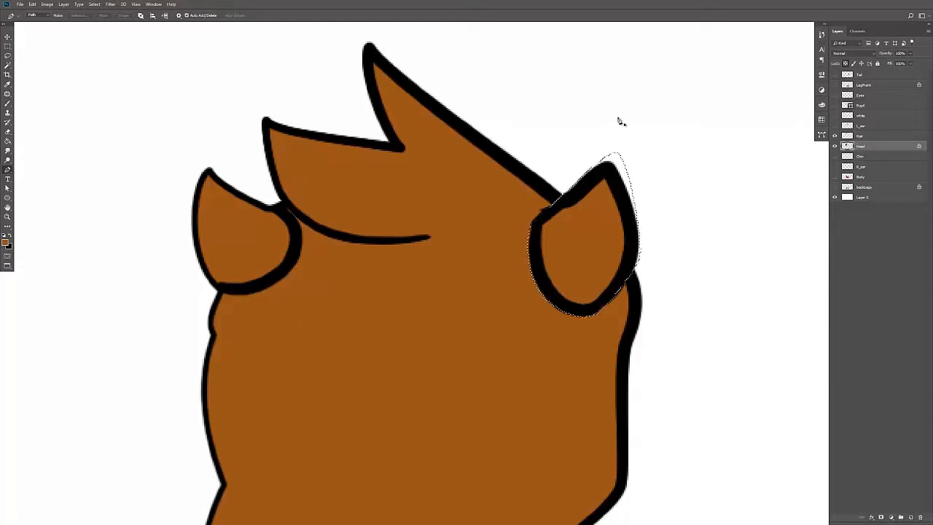
{"action": "key", "text": "ctrl+j"}
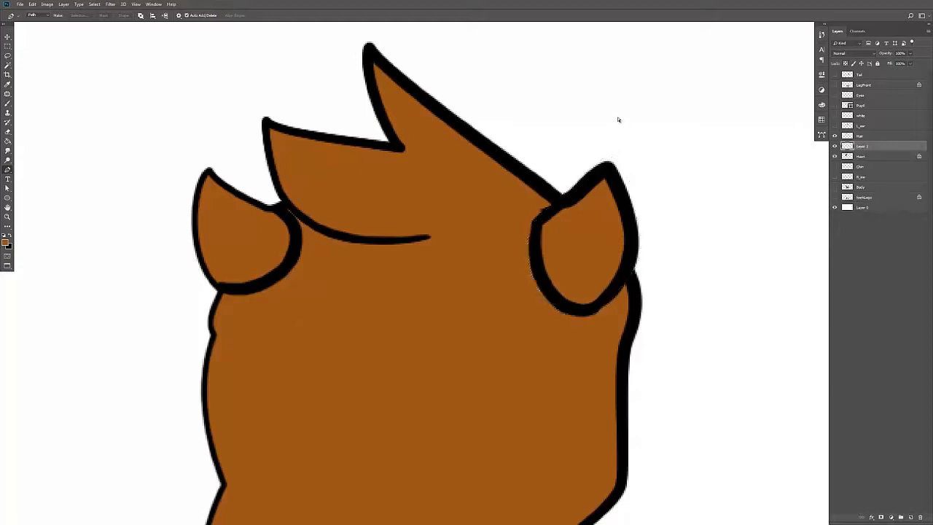
Check the copied horn without Head, move its layer above Hair, and leave only Head and the white background visible
{"action": "left_click", "coordinate": [835, 157]}
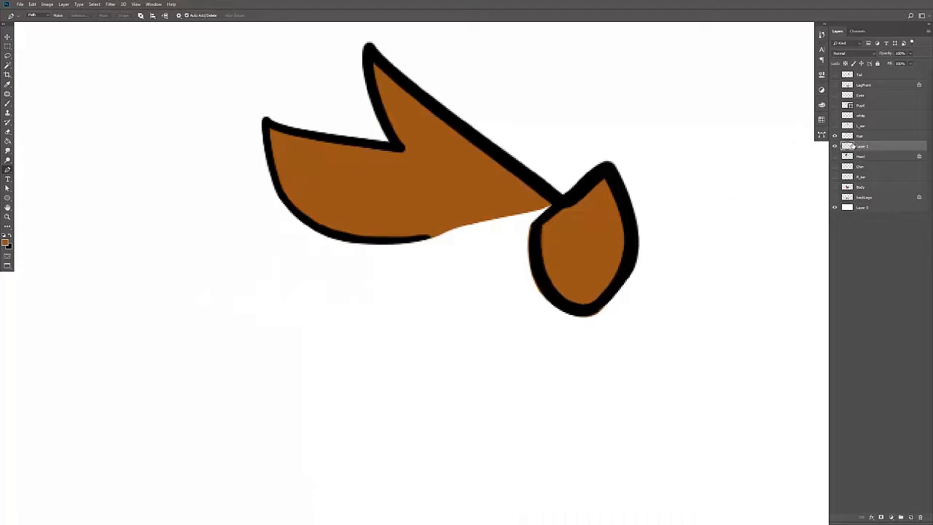
{"action": "left_click_drag", "start_coordinate": [851, 146], "coordinate": [858, 137]}
{"action": "left_click", "coordinate": [835, 156]}
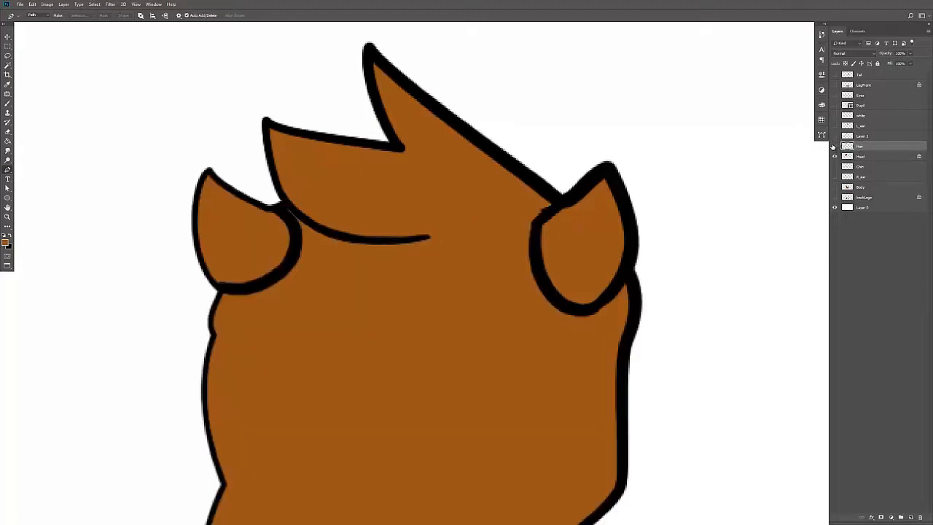
{"action": "left_click", "coordinate": [834, 146]}
Unlock Head's transparent pixels and trace a closed Pen path around the horn tip, cutting along the intended head curve
{"action": "left_click_drag", "start_coordinate": [605, 234], "coordinate": [577, 202]}
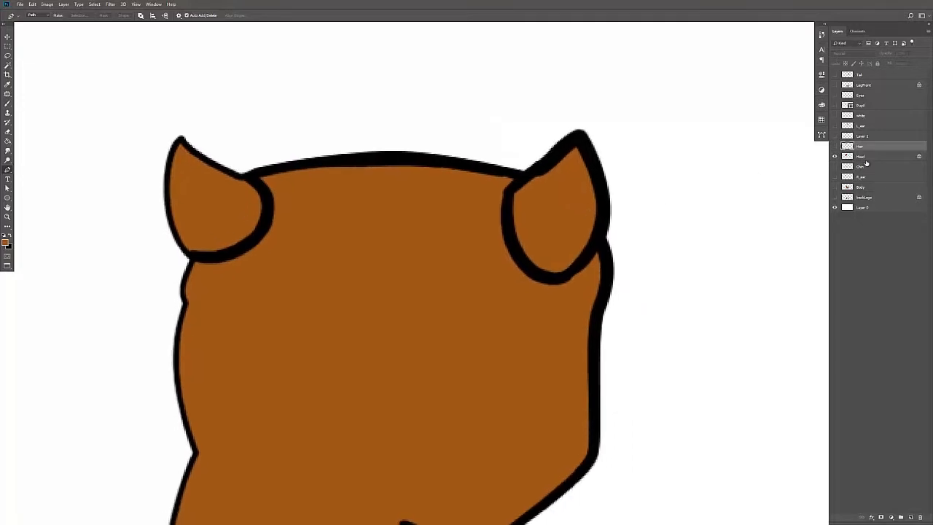
{"action": "left_click", "coordinate": [868, 160]}
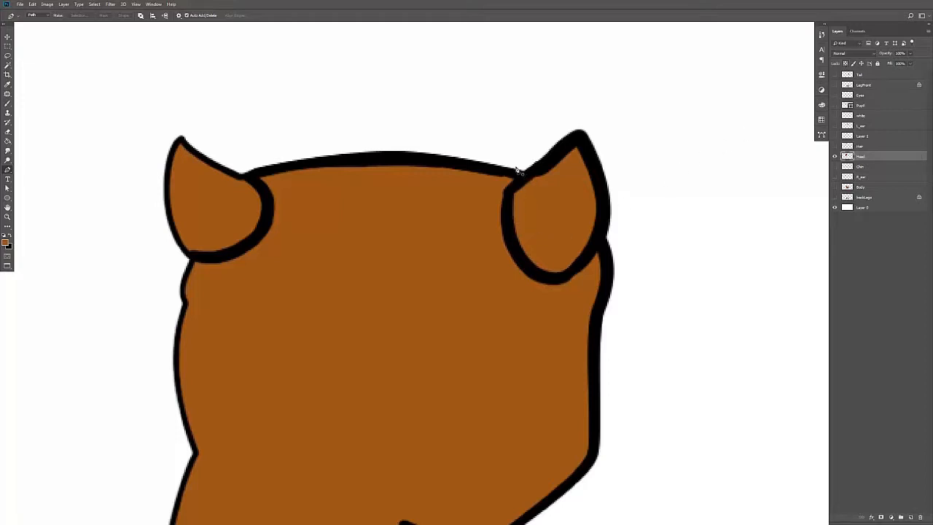
{"action": "left_click_drag", "start_coordinate": [530, 173], "coordinate": [525, 171]}
{"action": "key", "text": "ctrl+z"}
{"action": "left_click_drag", "start_coordinate": [609, 240], "coordinate": [626, 276]}
{"action": "left_click", "coordinate": [662, 199]}
{"action": "left_click_drag", "start_coordinate": [627, 85], "coordinate": [548, 94]}
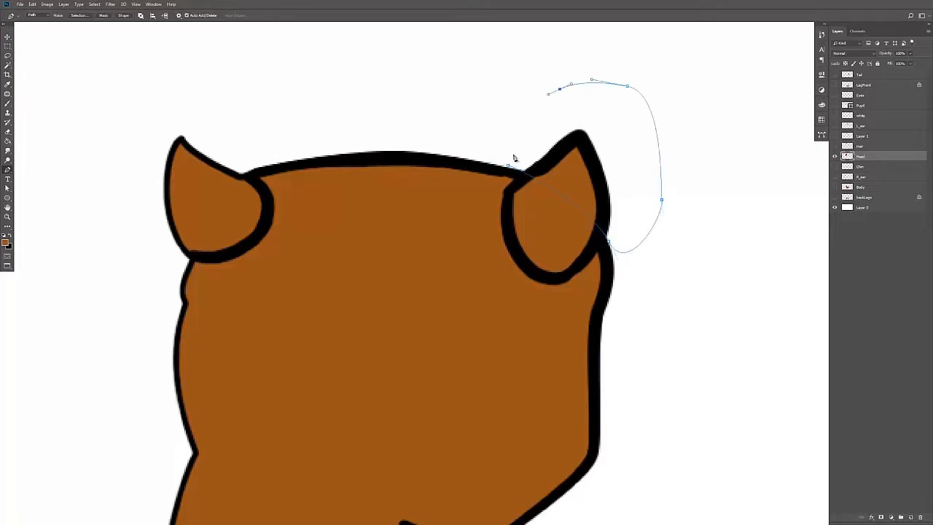
{"action": "left_click", "coordinate": [508, 167]}
Convert the path into a selection, delete the horn tip from Head, deselect, and lock Head's transparent pixels again
{"action": "right_click", "coordinate": [569, 161]}
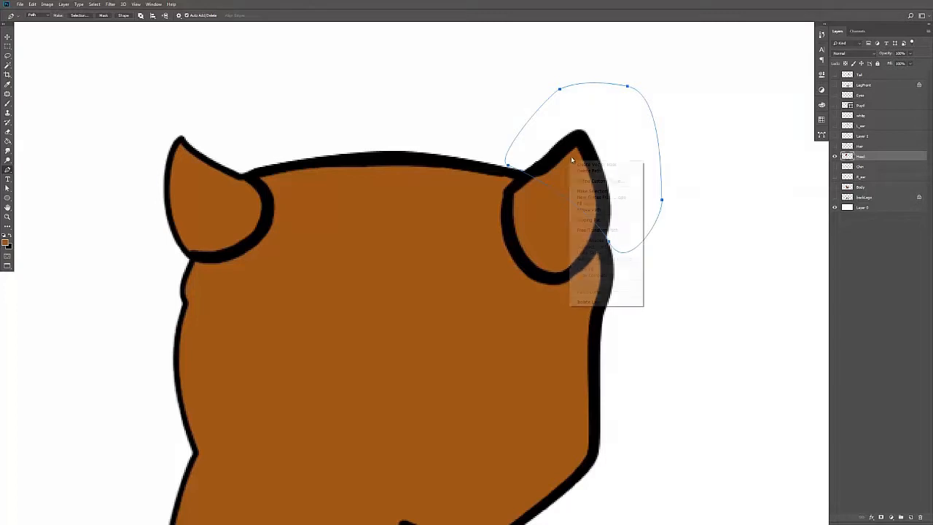
{"action": "left_click", "coordinate": [594, 191]}
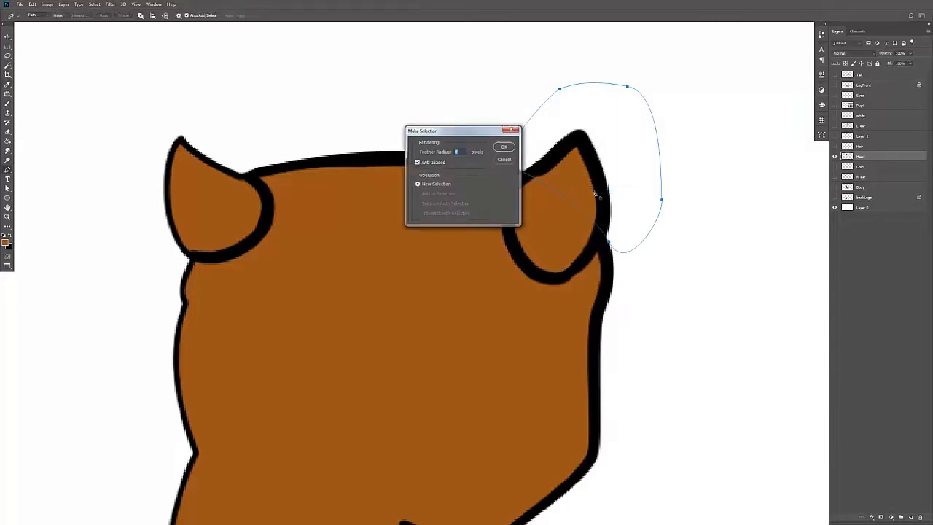
{"action": "key", "text": "Return"}
{"action": "key", "text": "m"}
{"action": "left_click", "coordinate": [702, 243]}
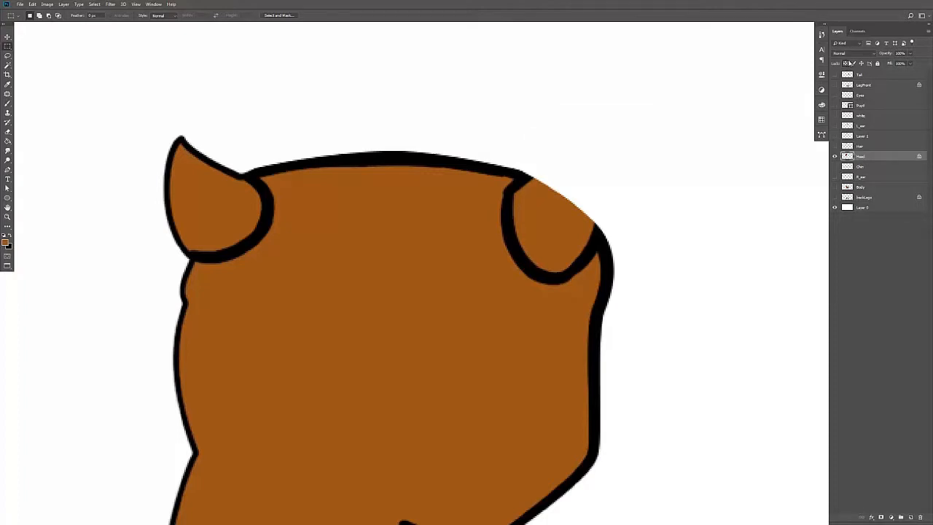
Paint over the leftover horn outline with sampled brown and fill the gap in the head outline with sampled black
{"action": "key", "text": "z"}
{"action": "mouse_move", "coordinate": [618, 224]}
{"action": "left_mouse_down"}
{"action": "mouse_move", "coordinate": [563, 269]}
{"action": "mouse_move", "coordinate": [537, 205]}
{"action": "mouse_move", "coordinate": [562, 232]}
{"action": "mouse_move", "coordinate": [568, 267]}
{"action": "mouse_move", "coordinate": [584, 244]}
{"action": "left_mouse_up"}
{"action": "key", "text": "i"}
{"action": "left_click", "coordinate": [559, 286]}
{"action": "key", "text": "b"}
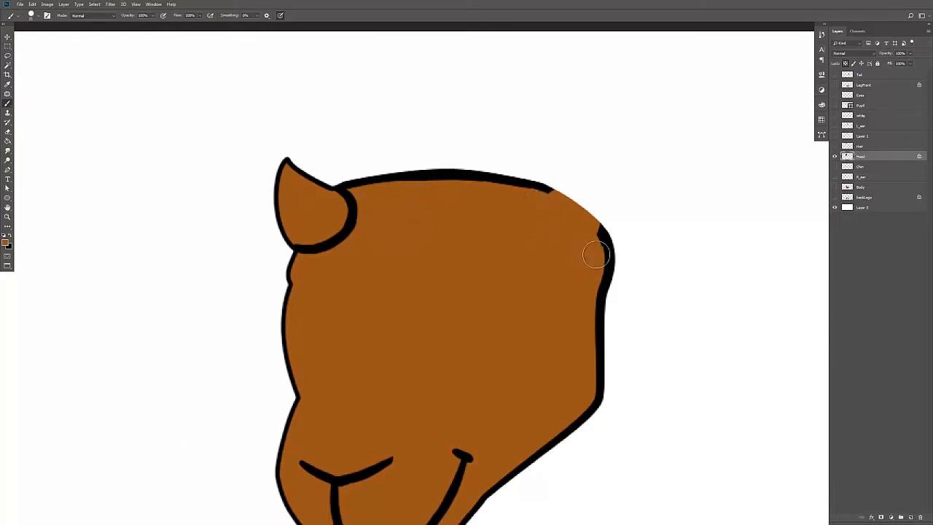
{"action": "key", "text": "i"}
{"action": "left_click", "coordinate": [609, 250]}
{"action": "left_click_drag", "start_coordinate": [558, 183], "coordinate": [587, 202]}
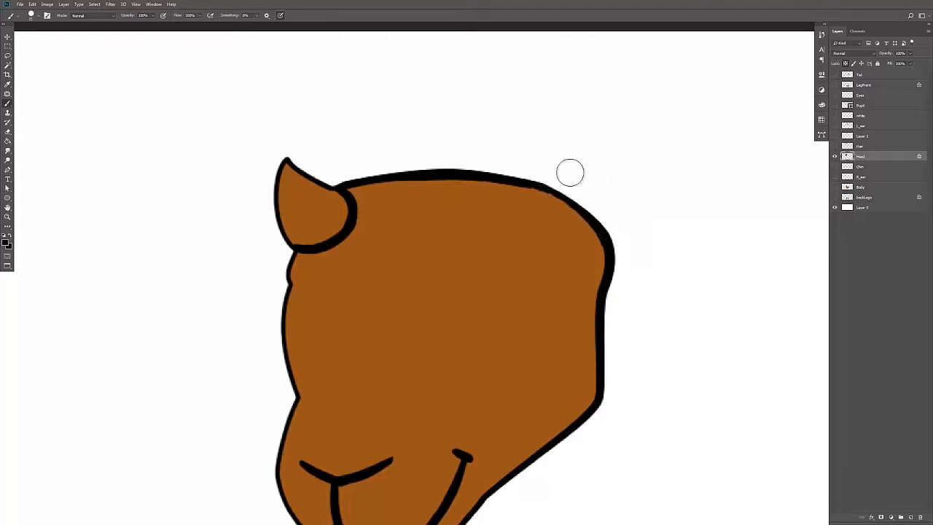
Show the Hair layer and the copied horn layer again, and rename the horn layer L_horn
{"action": "left_click", "coordinate": [834, 146]}
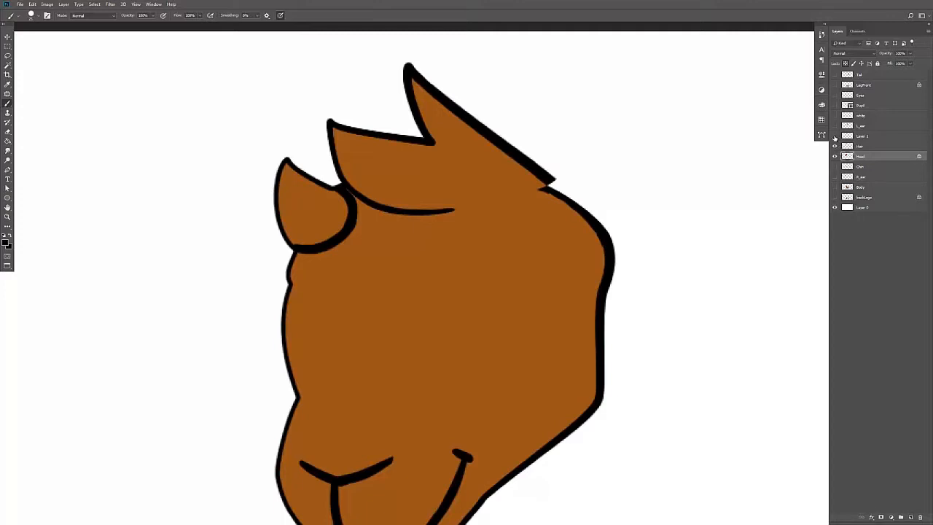
{"action": "left_click", "coordinate": [834, 136]}
{"action": "double_click", "coordinate": [861, 137]}
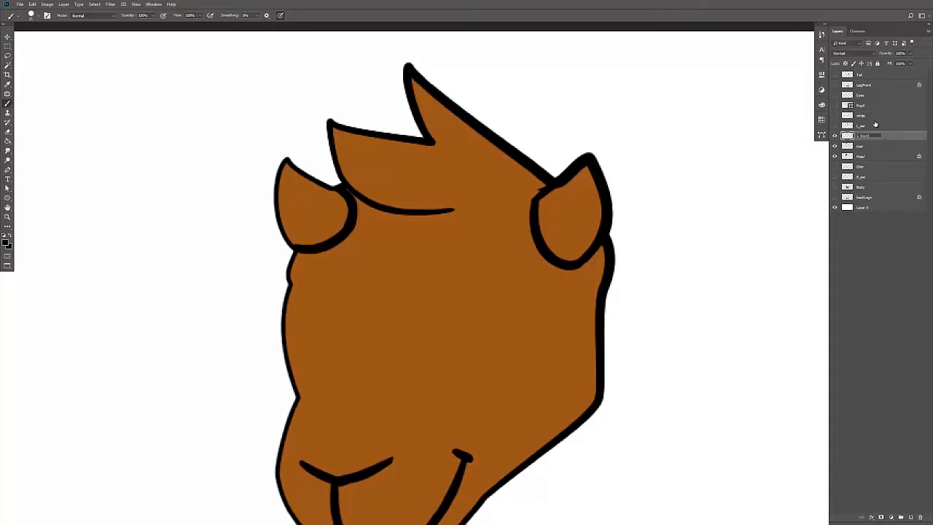
{"action": "key", "text": "Return"}
Hide L_horn and Head to isolate the hair, and select the Hair layer for Clone Stamp retouching
{"action": "left_click", "coordinate": [835, 136]}
{"action": "left_click", "coordinate": [835, 156]}
{"action": "key", "text": "z"}
{"action": "left_click_drag", "start_coordinate": [551, 210], "coordinate": [573, 194]}
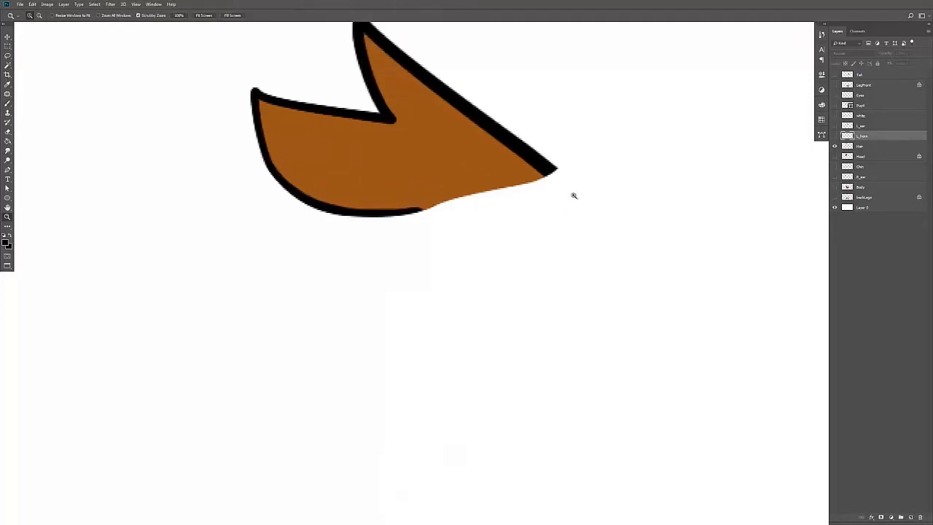
{"action": "key", "text": "s"}
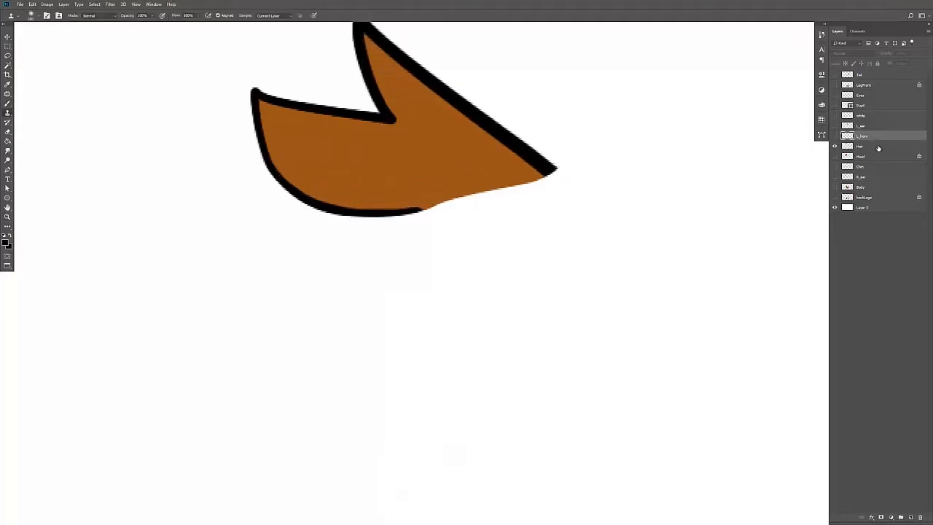
{"action": "left_click", "coordinate": [850, 147]}
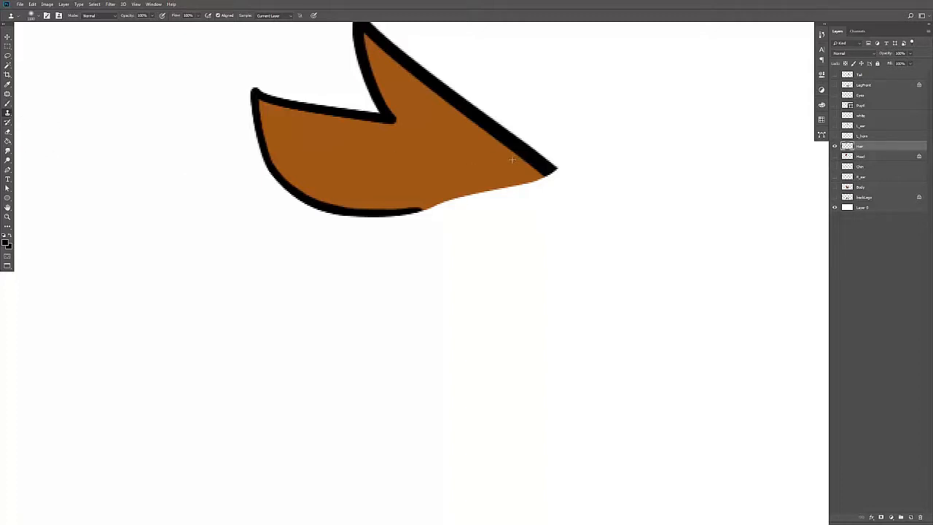
Shrink the Clone Stamp brush, sample the hair's long black outline, and clone it to extend the hair's pointed end
{"action": "key", "text": "z"}
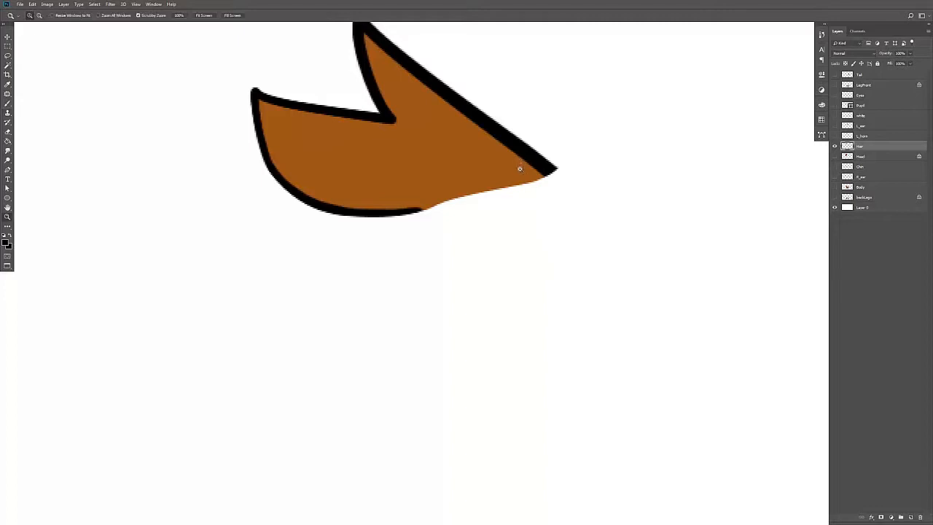
{"action": "left_click_drag", "start_coordinate": [522, 173], "coordinate": [503, 182]}
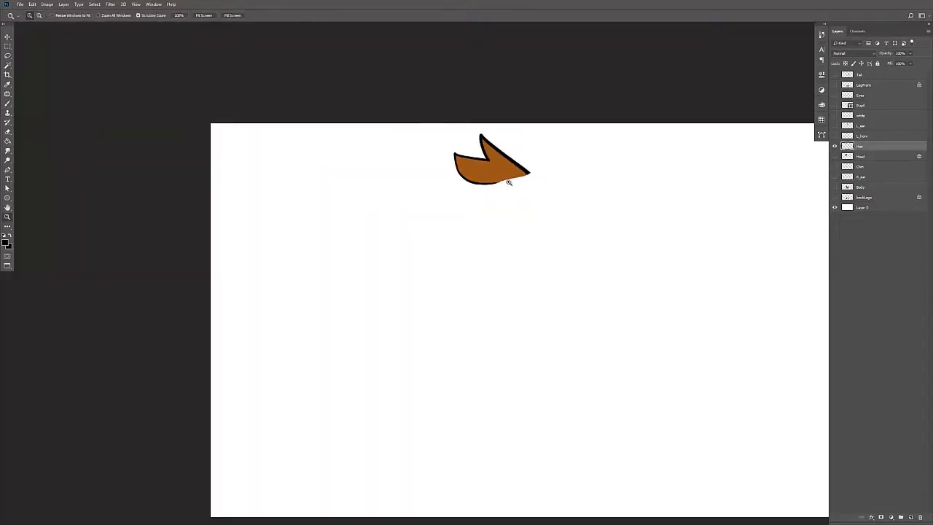
{"action": "key", "text": "s"}
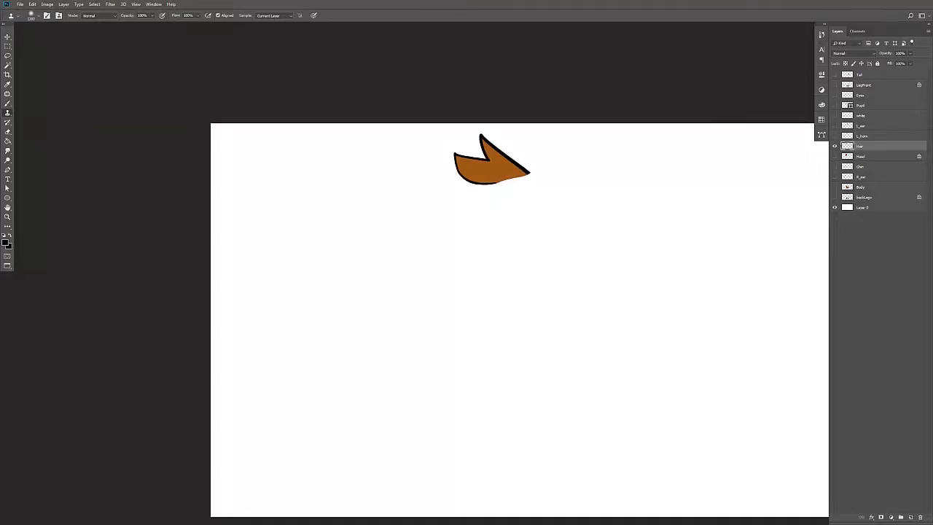
{"action": "key", "text": "bracketleft"}
{"action": "key", "text": "bracketleft"}
{"action": "key", "text": "bracketleft"}
{"action": "key", "text": "bracketleft"}
{"action": "key", "text": "bracketleft"}
{"action": "key", "text": "bracketleft"}
{"action": "key", "text": "bracketleft"}
{"action": "key", "text": "bracketleft"}
{"action": "key", "text": "bracketleft"}
{"action": "key", "text": "z"}
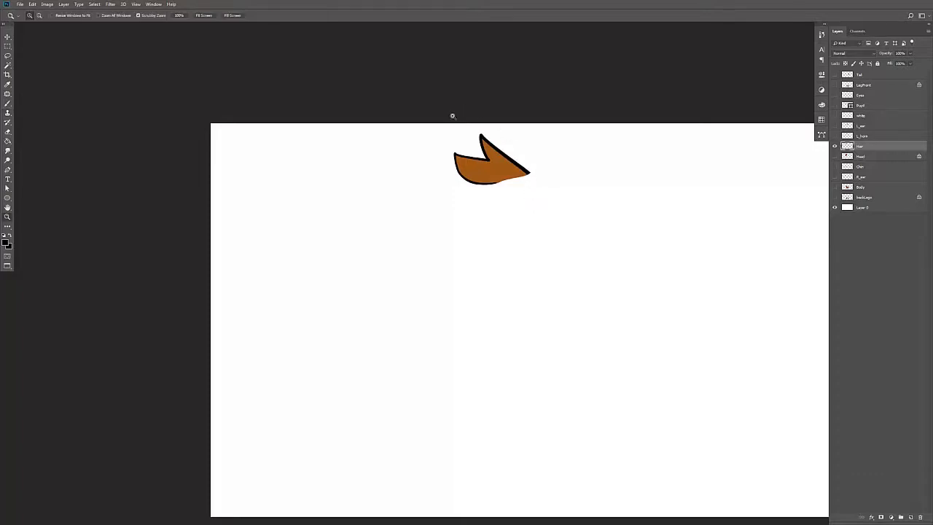
{"action": "mouse_move", "coordinate": [453, 116]}
{"action": "left_mouse_down"}
{"action": "mouse_move", "coordinate": [508, 148]}
{"action": "mouse_move", "coordinate": [489, 133]}
{"action": "left_mouse_up"}
{"action": "key", "text": "s"}
{"action": "left_click_drag", "start_coordinate": [577, 239], "coordinate": [437, 207]}
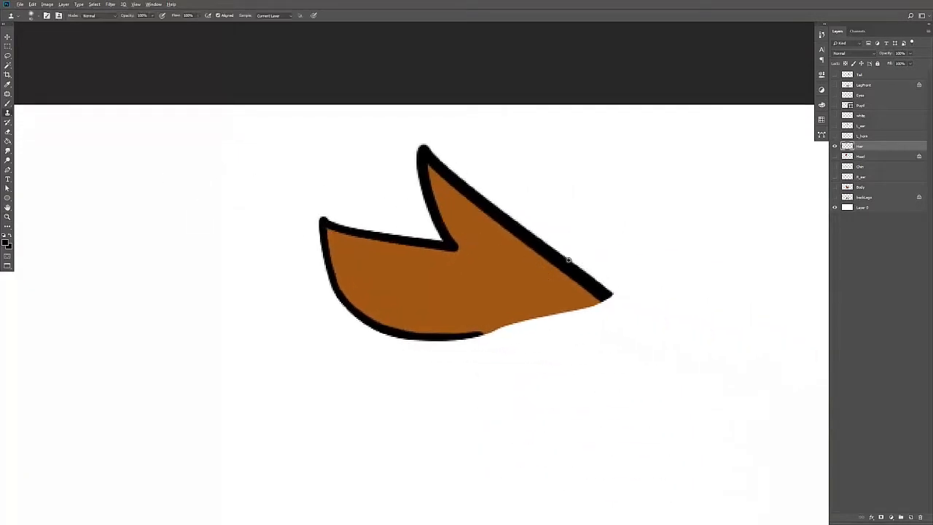
{"action": "left_click", "coordinate": [585, 282], "text": "alt"}
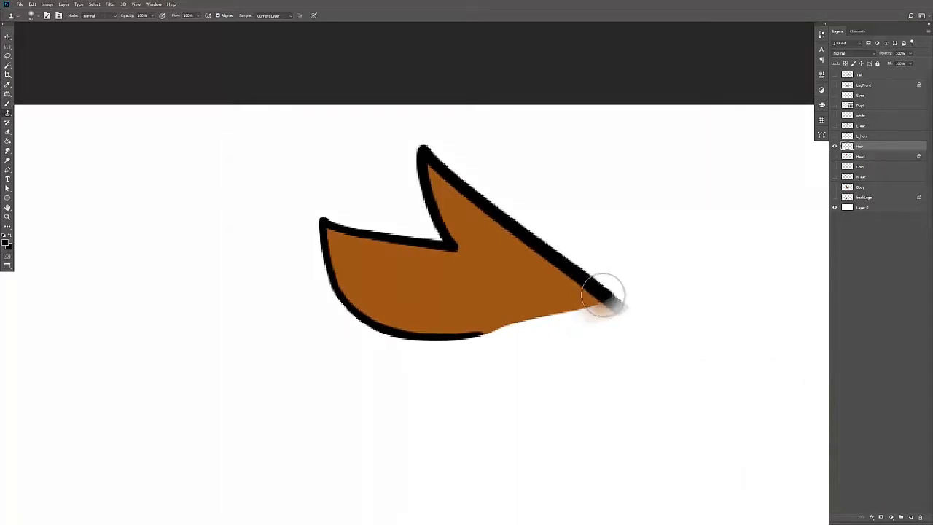
{"action": "mouse_move", "coordinate": [604, 296]}
{"action": "left_mouse_down"}
{"action": "mouse_move", "coordinate": [500, 317]}
{"action": "mouse_move", "coordinate": [542, 306]}
{"action": "mouse_move", "coordinate": [509, 313]}
{"action": "mouse_move", "coordinate": [526, 294]}
{"action": "mouse_move", "coordinate": [520, 325]}
{"action": "mouse_move", "coordinate": [495, 323]}
{"action": "mouse_move", "coordinate": [607, 322]}
{"action": "left_mouse_up"}
Sample the hair's brown and paint it along the open lower edge toward the pointed end
{"action": "key", "text": "i"}
{"action": "left_click", "coordinate": [519, 315]}
{"action": "key", "text": "b"}
Trim the excess brown with a small eraser so the hair's lower edge becomes a smooth curve
{"action": "key", "text": "e"}
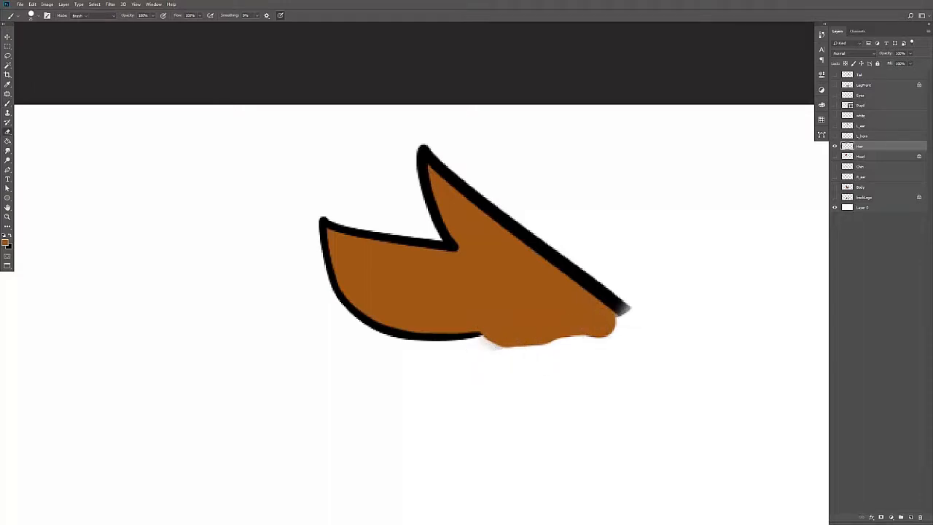
{"action": "key", "text": "bracketleft"}
{"action": "key", "text": "bracketleft"}
{"action": "key", "text": "bracketleft"}
{"action": "key", "text": "bracketleft"}
{"action": "key", "text": "bracketleft"}
{"action": "key", "text": "bracketleft"}
{"action": "key", "text": "bracketleft"}
{"action": "key", "text": "bracketleft"}
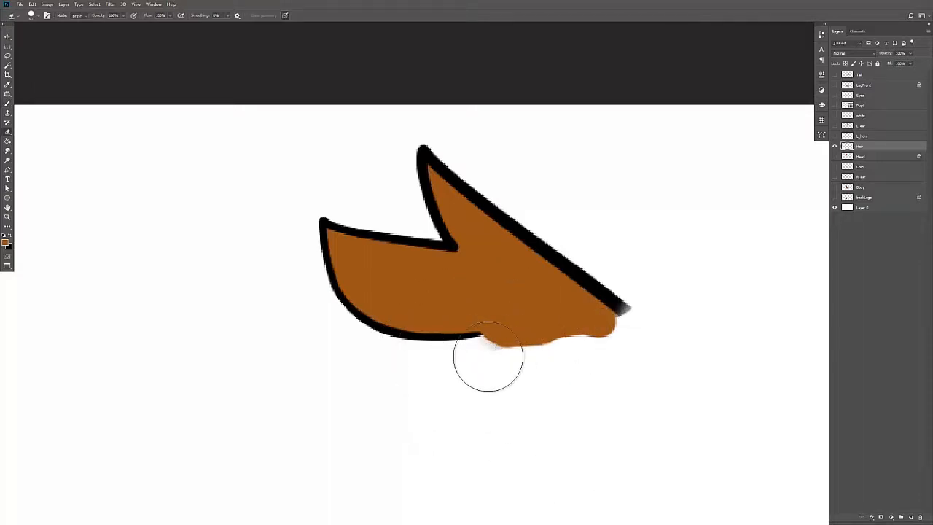
{"action": "key", "text": "bracketleft"}
{"action": "key", "text": "bracketleft"}
{"action": "key", "text": "bracketleft"}
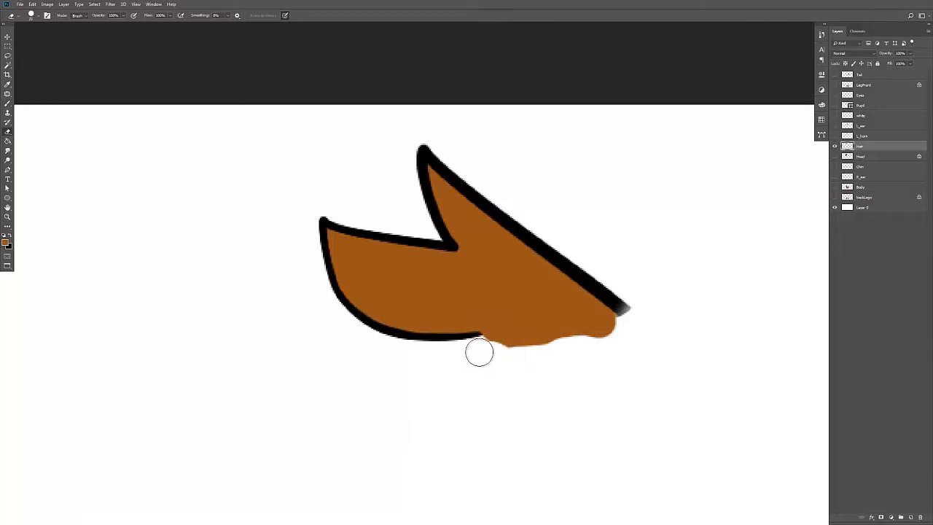
{"action": "mouse_move", "coordinate": [485, 352]}
{"action": "left_mouse_down"}
{"action": "mouse_move", "coordinate": [545, 365]}
{"action": "mouse_move", "coordinate": [497, 354]}
{"action": "mouse_move", "coordinate": [598, 352]}
{"action": "mouse_move", "coordinate": [640, 320]}
{"action": "mouse_move", "coordinate": [591, 347]}
{"action": "mouse_move", "coordinate": [624, 333]}
{"action": "mouse_move", "coordinate": [540, 358]}
{"action": "mouse_move", "coordinate": [603, 344]}
{"action": "mouse_move", "coordinate": [496, 352]}
{"action": "left_mouse_up"}
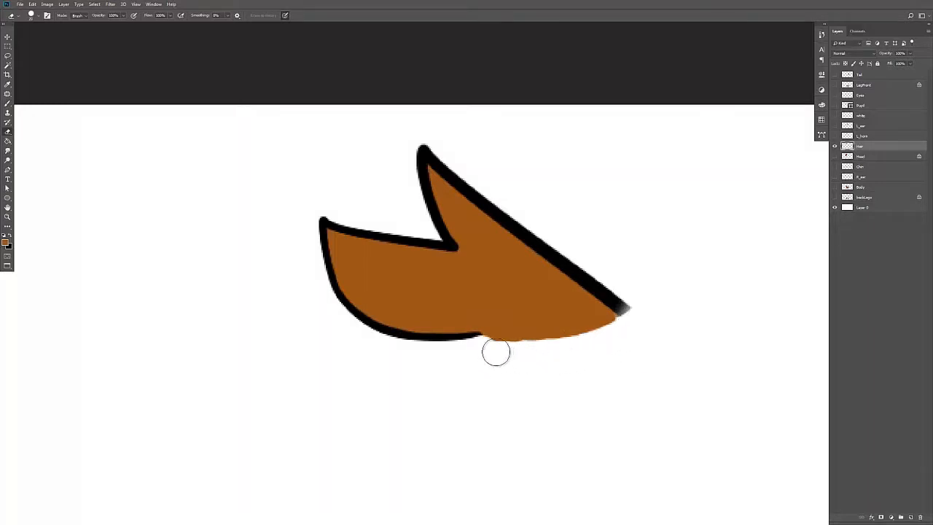
Show the L_horn and Head layers again to view the retouched hair in place
{"action": "left_click", "coordinate": [835, 136]}
{"action": "left_click", "coordinate": [835, 156]}
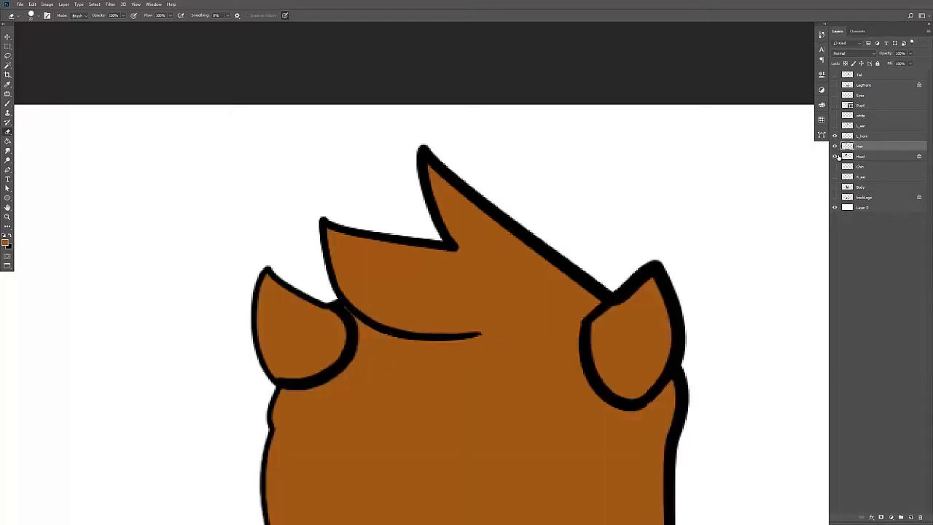
{"action": "key", "text": "ctrl+space"}
{"action": "left_click_drag", "start_coordinate": [548, 292], "coordinate": [504, 296]}
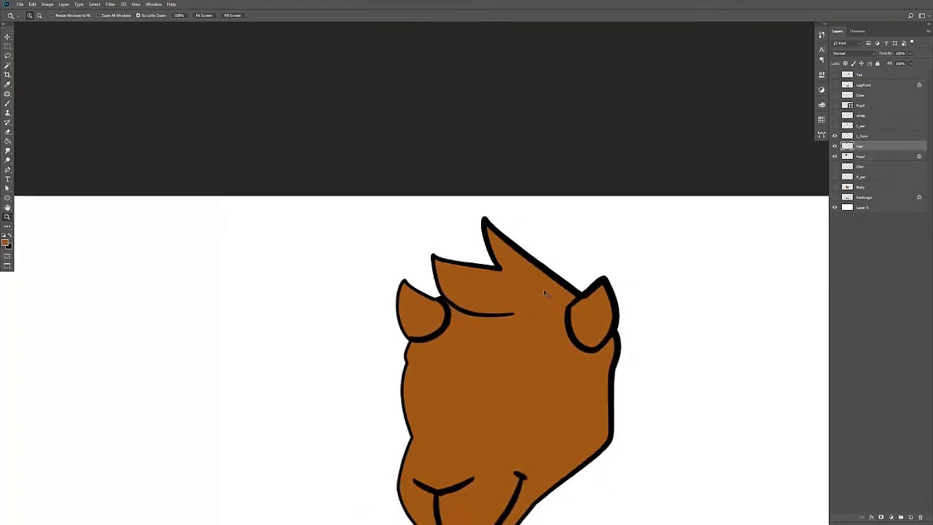
Try rotating the Hair layer around a pivot at its base beside the horn, and undo the rotation
{"action": "key", "text": "ctrl+t"}
{"action": "left_click_drag", "start_coordinate": [513, 267], "coordinate": [570, 302]}
{"action": "left_click_drag", "start_coordinate": [617, 241], "coordinate": [637, 283]}
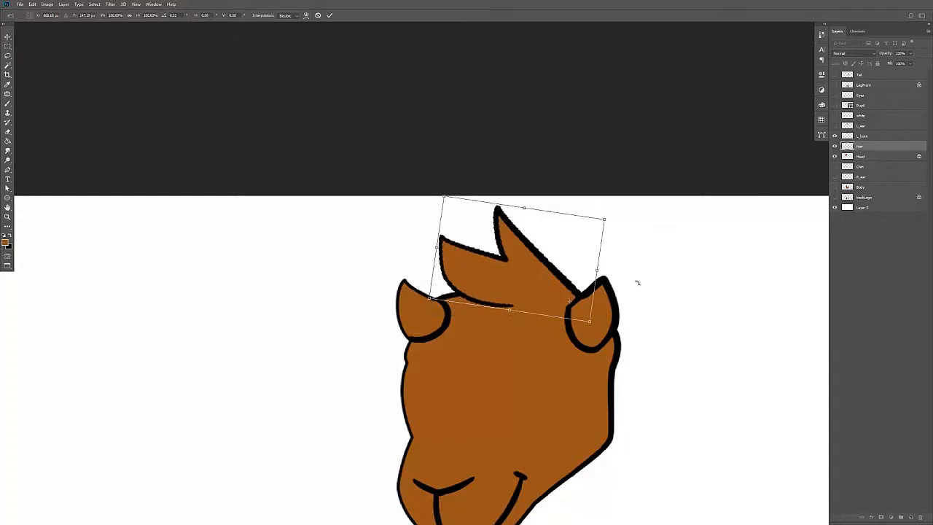
{"action": "left_click_drag", "start_coordinate": [619, 224], "coordinate": [603, 205]}
{"action": "key", "text": "Return"}
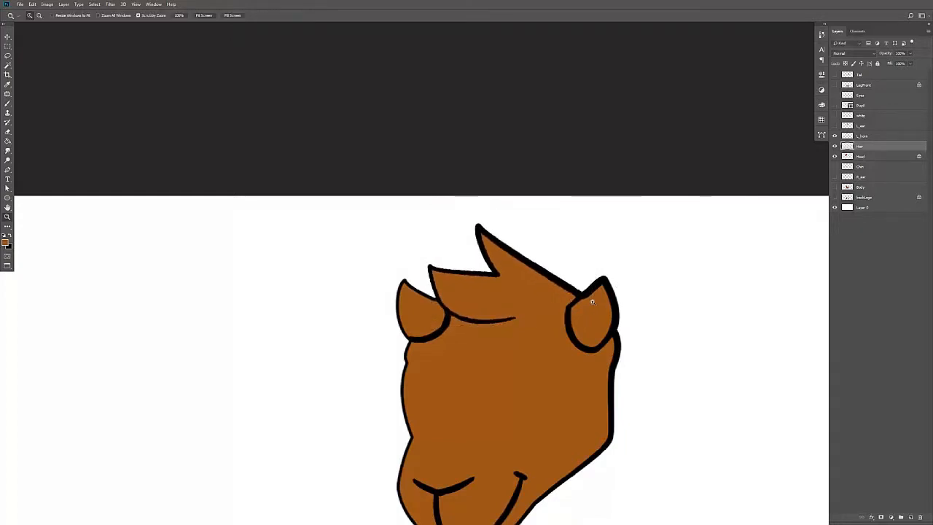
{"action": "key", "text": "z"}
{"action": "left_click", "coordinate": [575, 299]}
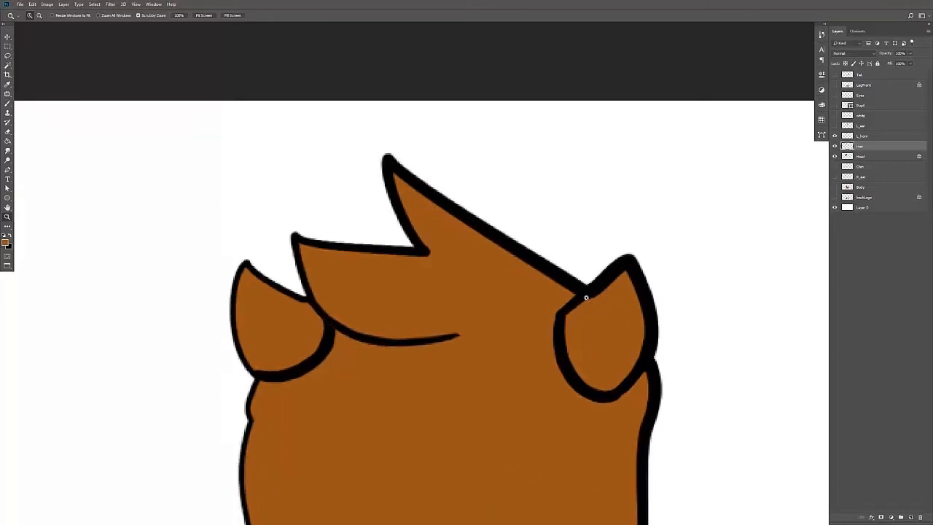
{"action": "key", "text": "ctrl+z"}
Toggle the Eyes, Pupil and white layers to examine which part of the eyes each one holds
{"action": "left_click_drag", "start_coordinate": [606, 285], "coordinate": [569, 222]}
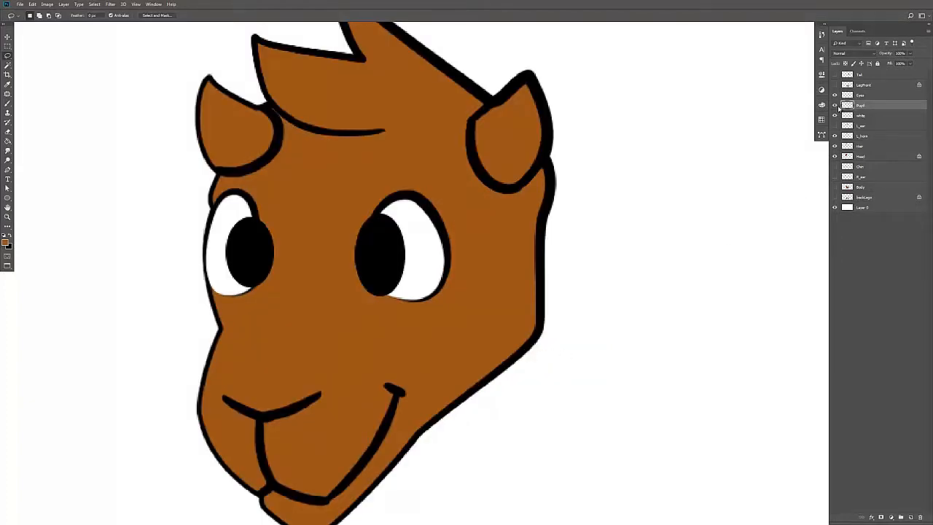
{"action": "left_click", "coordinate": [835, 96]}
{"action": "left_click", "coordinate": [835, 96]}
{"action": "left_click", "coordinate": [834, 96]}
{"action": "left_click", "coordinate": [834, 95]}
{"action": "left_click", "coordinate": [835, 105]}
{"action": "left_click", "coordinate": [834, 106]}
{"action": "left_click", "coordinate": [835, 115]}
{"action": "left_click", "coordinate": [835, 115]}
{"action": "left_click", "coordinate": [835, 115]}
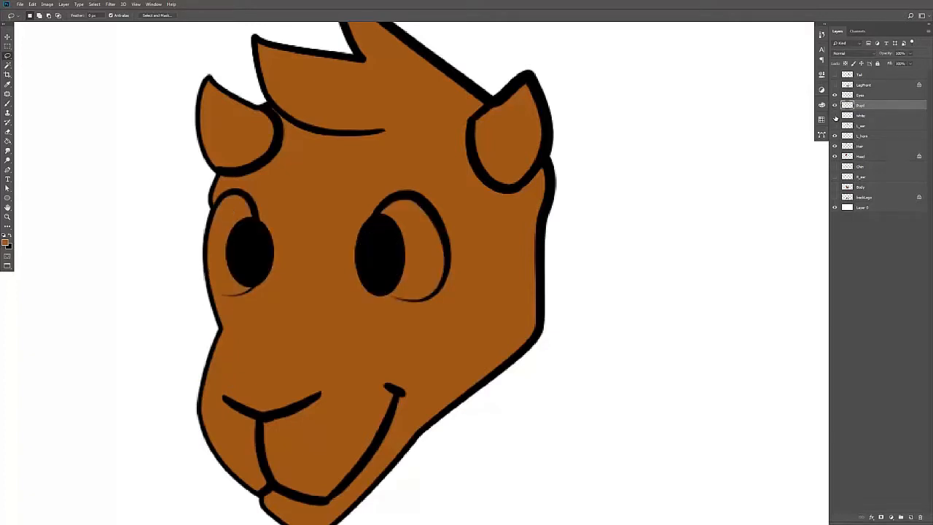
{"action": "left_click", "coordinate": [835, 115]}
{"action": "left_click", "coordinate": [835, 106]}
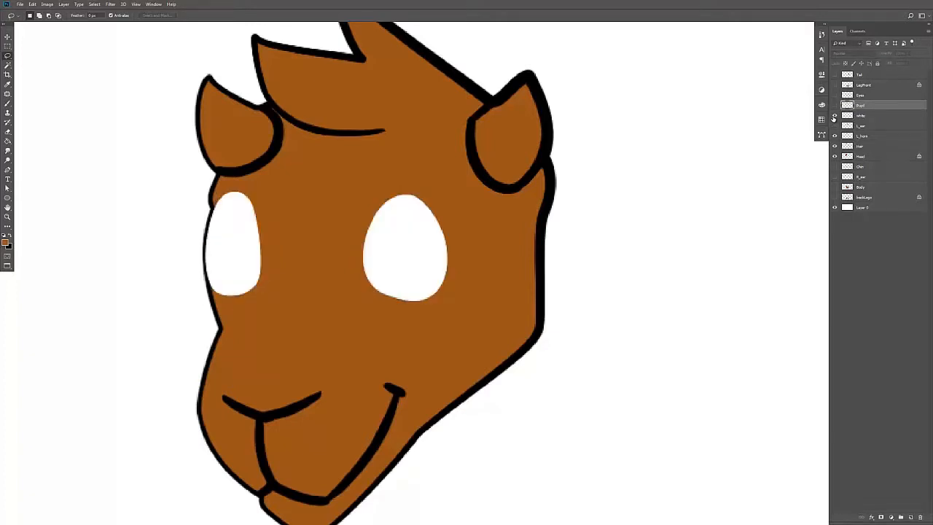
{"action": "left_click", "coordinate": [835, 116]}
{"action": "left_click", "coordinate": [835, 115]}
{"action": "left_click", "coordinate": [835, 106]}
{"action": "left_click", "coordinate": [835, 105]}
{"action": "left_click", "coordinate": [834, 105]}
{"action": "left_click", "coordinate": [834, 106]}
{"action": "left_click", "coordinate": [835, 105]}
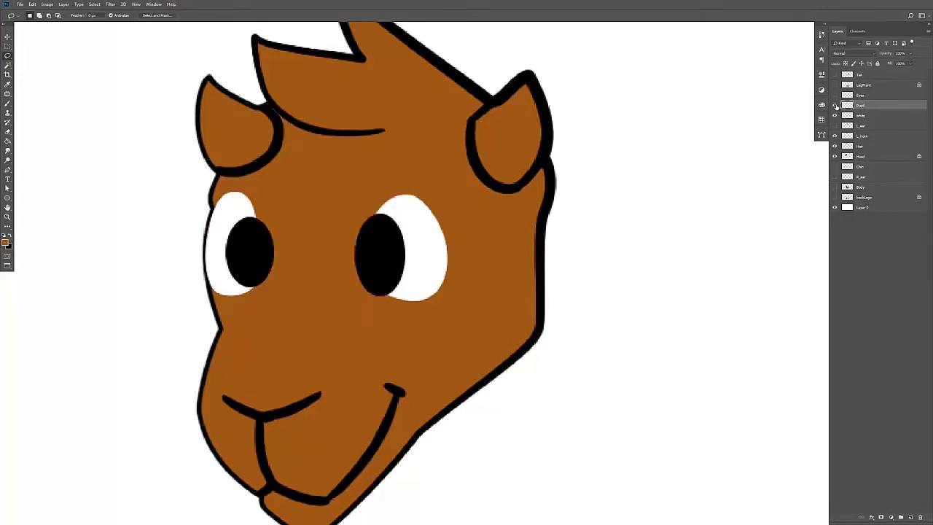
Cut the goat's right pupil out of the Pupil layer and paste it in place on a new layer named R_pupil
{"action": "mouse_move", "coordinate": [301, 217]}
{"action": "left_mouse_down"}
{"action": "mouse_move", "coordinate": [229, 270]}
{"action": "mouse_move", "coordinate": [259, 304]}
{"action": "mouse_move", "coordinate": [316, 277]}
{"action": "mouse_move", "coordinate": [317, 231]}
{"action": "mouse_move", "coordinate": [305, 207]}
{"action": "mouse_move", "coordinate": [271, 242]}
{"action": "left_mouse_up"}
{"action": "key", "text": "Delete"}
{"action": "key", "text": "ctrl+d"}
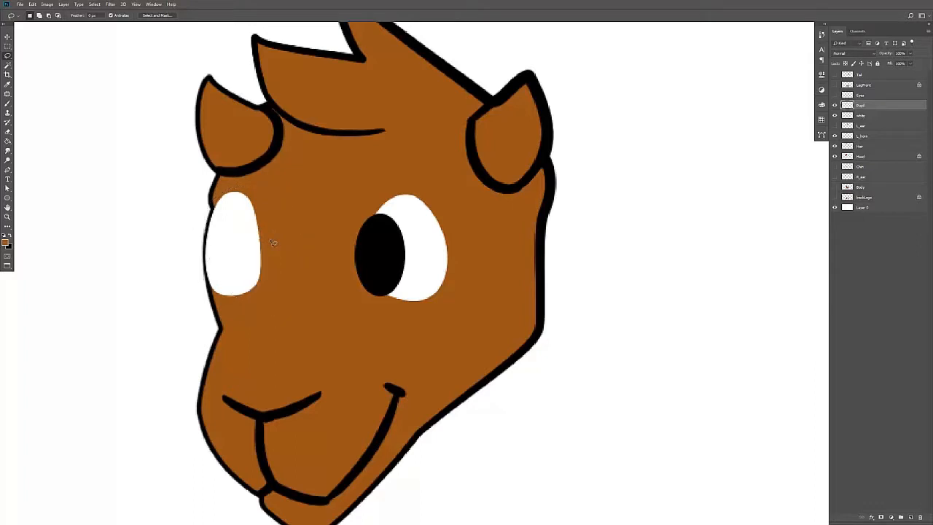
{"action": "key", "text": "ctrl+shift+n"}
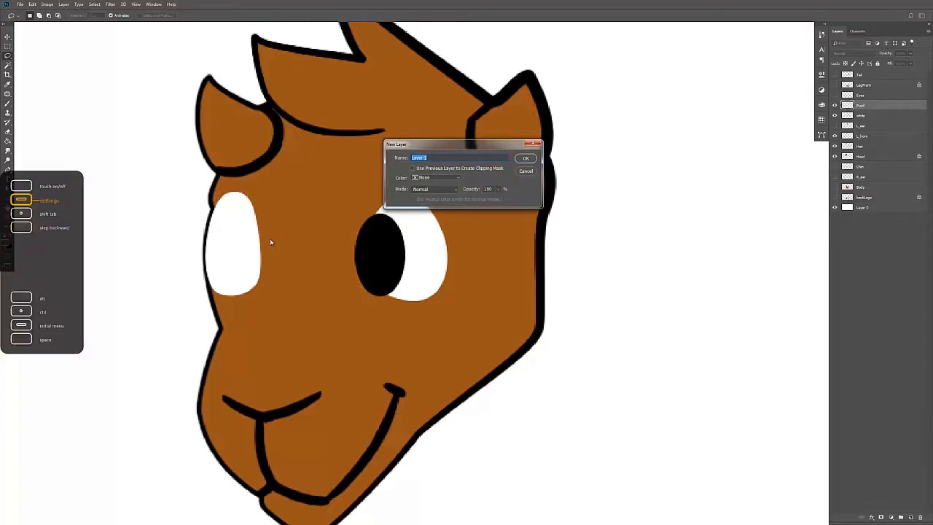
{"action": "type", "text": "R_pupi"}
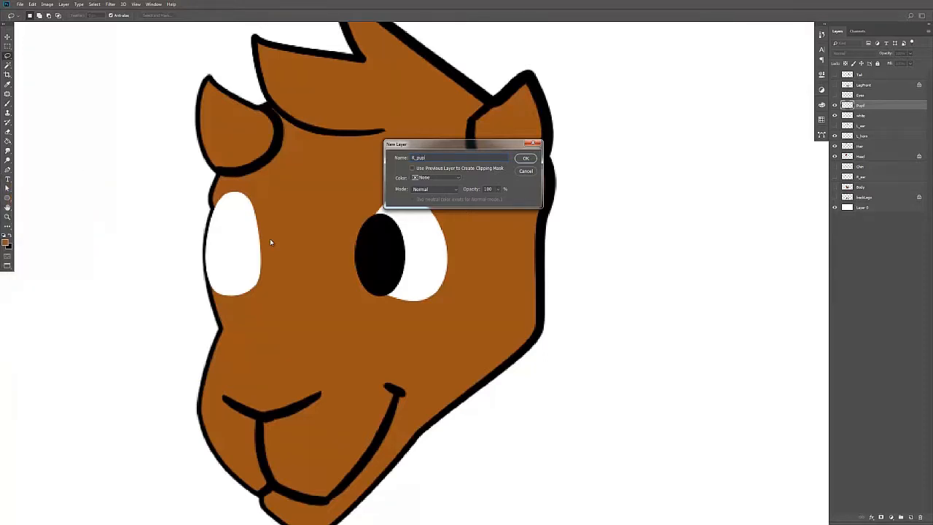
{"action": "type", "text": "l"}
{"action": "key", "text": "Return"}
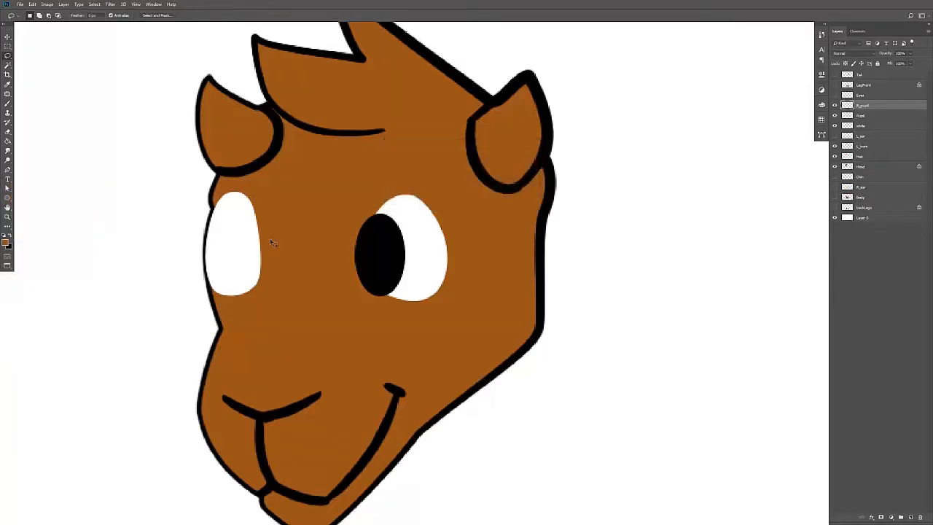
{"action": "key", "text": "ctrl+shift+v"}
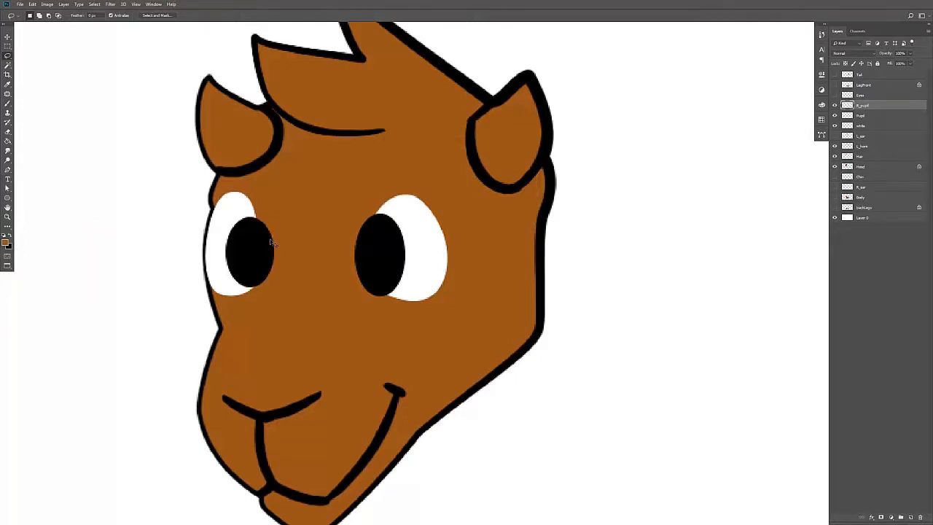
Rename the original Pupil layer to L_pupil, reusing the R_pupil name text
{"action": "double_click", "coordinate": [864, 107]}
{"action": "key", "text": "ctrl+c"}
{"action": "double_click", "coordinate": [861, 116]}
{"action": "key", "text": "ctrl+v"}
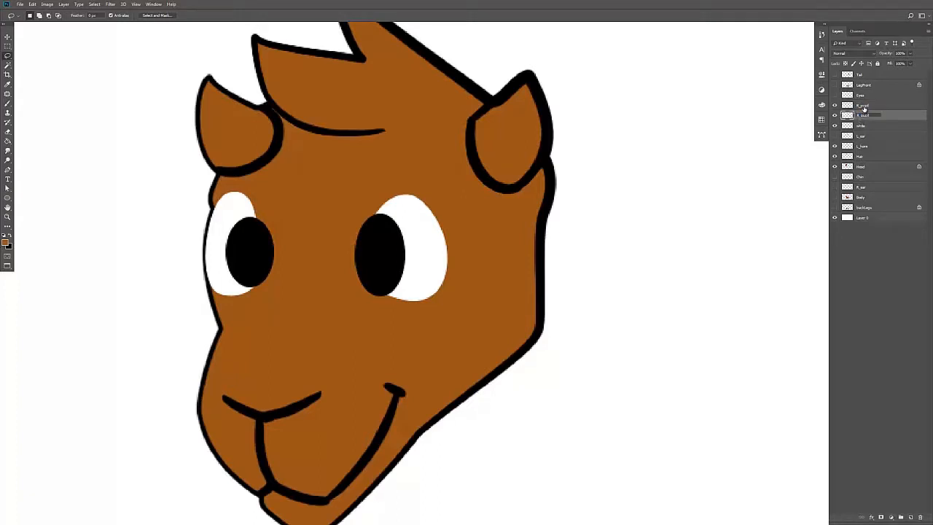
{"action": "key", "text": "Return"}
Test moving the L_pupil and R_pupil layers separately, and show the Eyes layer again
{"action": "key", "text": "v"}
{"action": "mouse_move", "coordinate": [392, 271]}
{"action": "left_mouse_down"}
{"action": "mouse_move", "coordinate": [411, 277]}
{"action": "mouse_move", "coordinate": [434, 245]}
{"action": "mouse_move", "coordinate": [419, 276]}
{"action": "mouse_move", "coordinate": [431, 253]}
{"action": "mouse_move", "coordinate": [386, 267]}
{"action": "left_mouse_up"}
{"action": "left_click", "coordinate": [862, 105]}
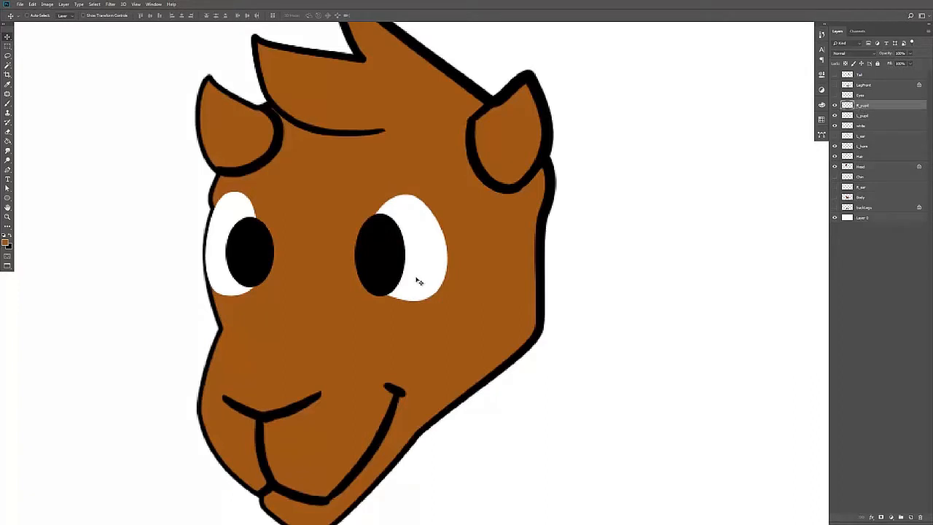
{"action": "mouse_move", "coordinate": [248, 229]}
{"action": "left_mouse_down"}
{"action": "mouse_move", "coordinate": [206, 208]}
{"action": "mouse_move", "coordinate": [243, 218]}
{"action": "mouse_move", "coordinate": [232, 204]}
{"action": "mouse_move", "coordinate": [249, 230]}
{"action": "left_mouse_up"}
{"action": "left_click", "coordinate": [835, 95]}
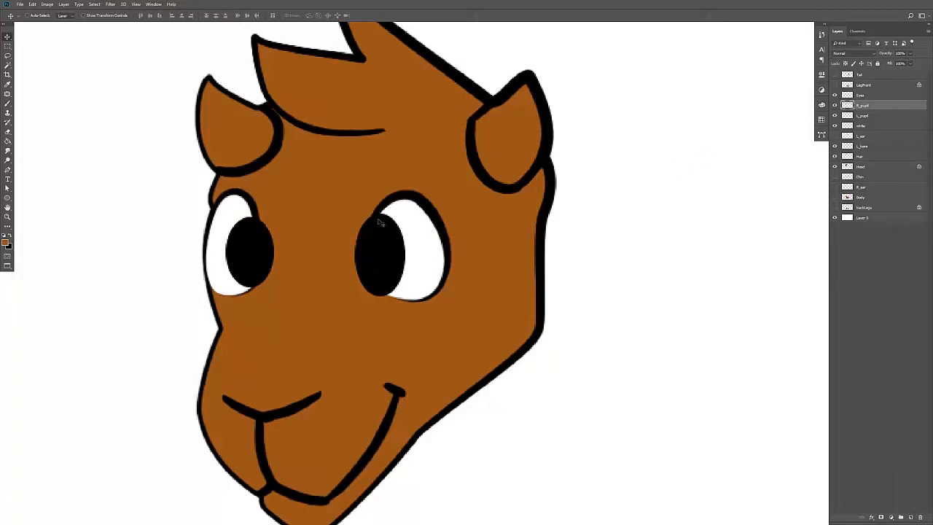
Mask R_pupil with the white layer's shape, copy the mask to L_pupil, and try moving a pupil within its mask
{"action": "left_click", "coordinate": [848, 127], "text": "ctrl"}
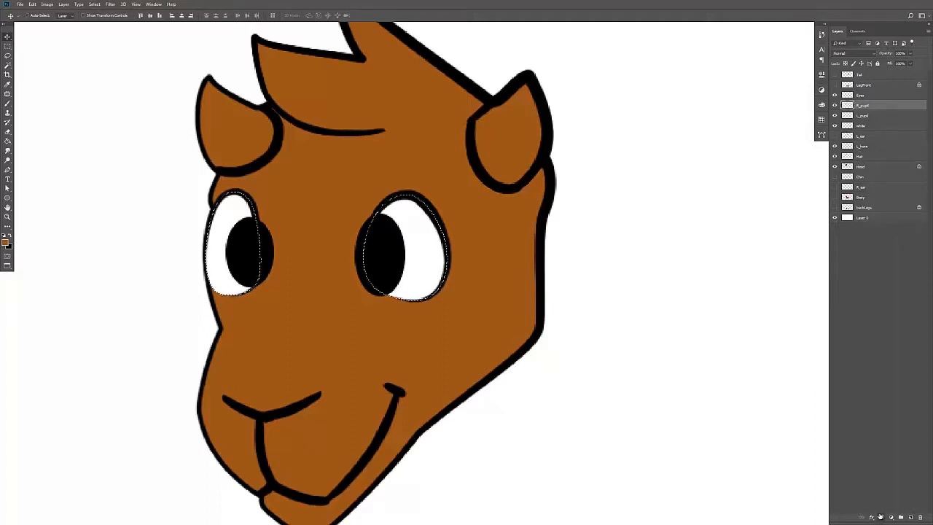
{"action": "left_click", "coordinate": [881, 516]}
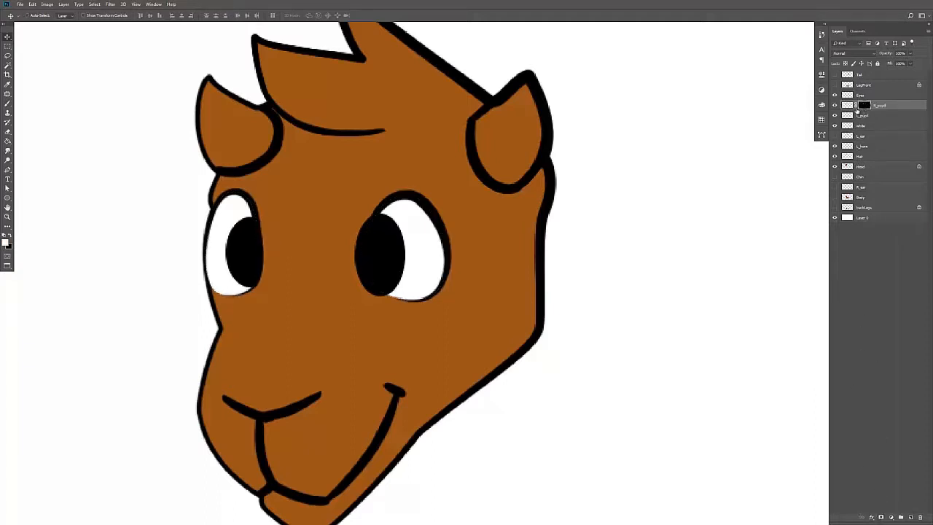
{"action": "left_click_drag", "start_coordinate": [864, 105], "coordinate": [863, 117]}
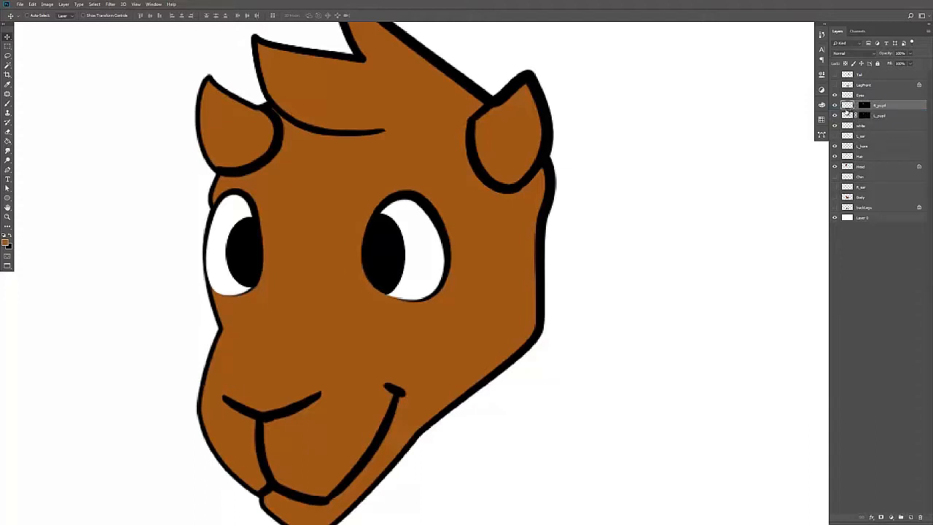
{"action": "left_click_drag", "start_coordinate": [410, 245], "coordinate": [429, 232]}
{"action": "left_click", "coordinate": [868, 109]}
Undo the pupil masks and clear the selection of the eye whites
{"action": "key", "text": "ctrl+alt+z"}
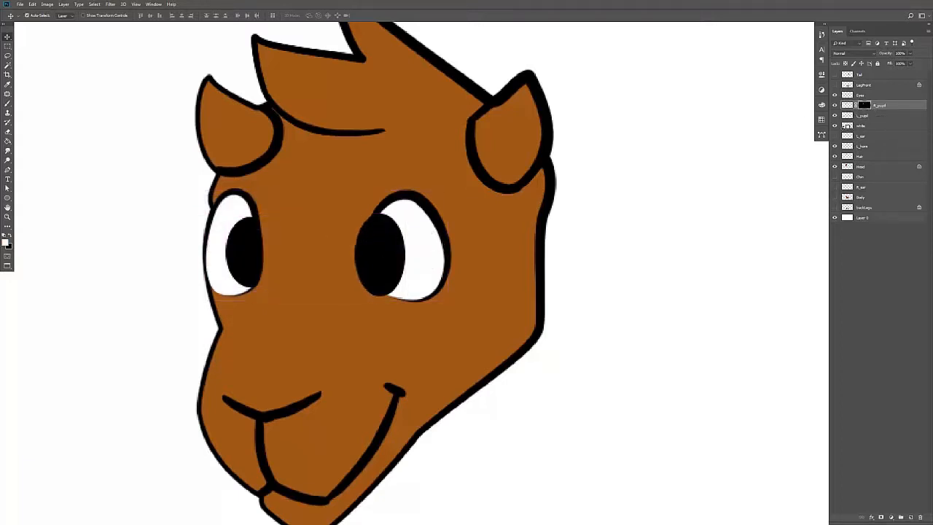
{"action": "key", "text": "ctrl+alt+z"}
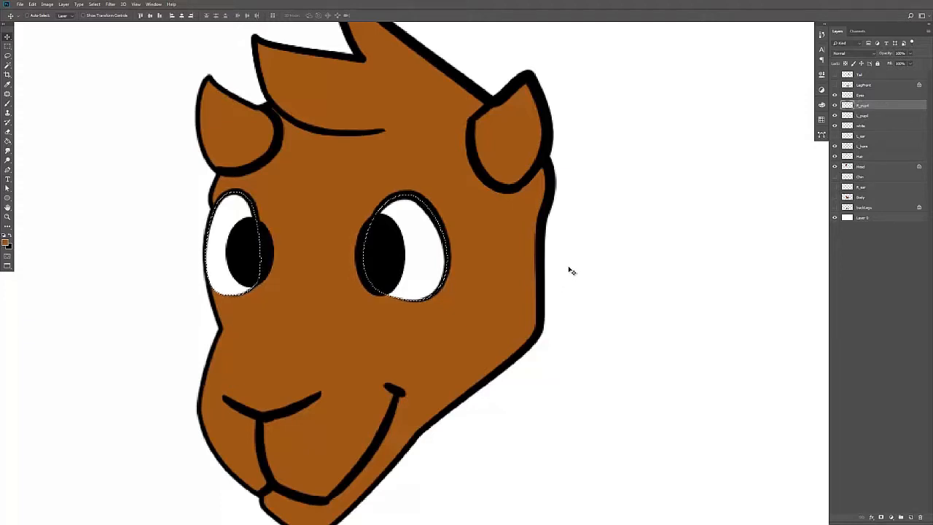
{"action": "key", "text": "l"}
{"action": "key", "text": "z"}
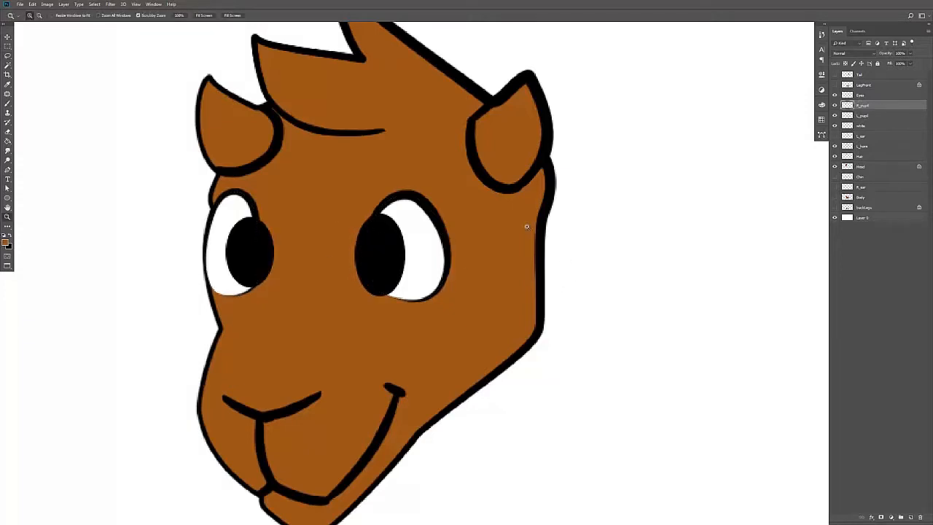
Toggle the white and Eyes layers to examine the eye whites and outlines separately
{"action": "left_click", "coordinate": [849, 125]}
{"action": "left_click", "coordinate": [834, 125]}
{"action": "left_click", "coordinate": [835, 125]}
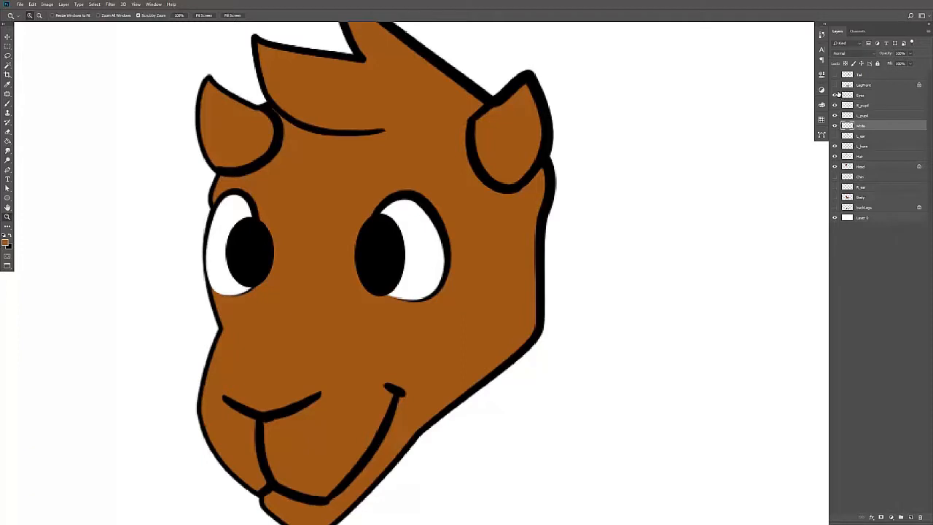
{"action": "left_click", "coordinate": [836, 95]}
{"action": "left_click", "coordinate": [836, 95]}
{"action": "left_click", "coordinate": [859, 99]}
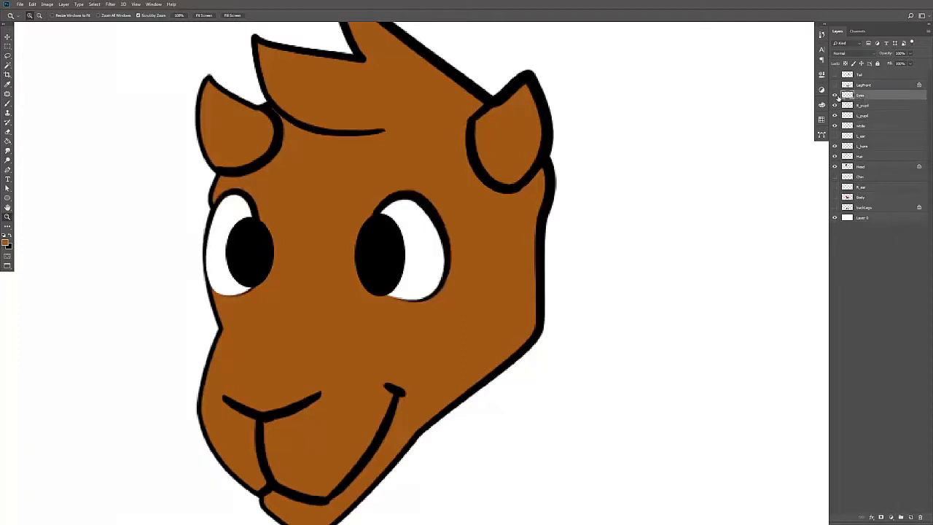
{"action": "left_click", "coordinate": [836, 94]}
{"action": "left_click", "coordinate": [835, 94]}
{"action": "left_click", "coordinate": [835, 95]}
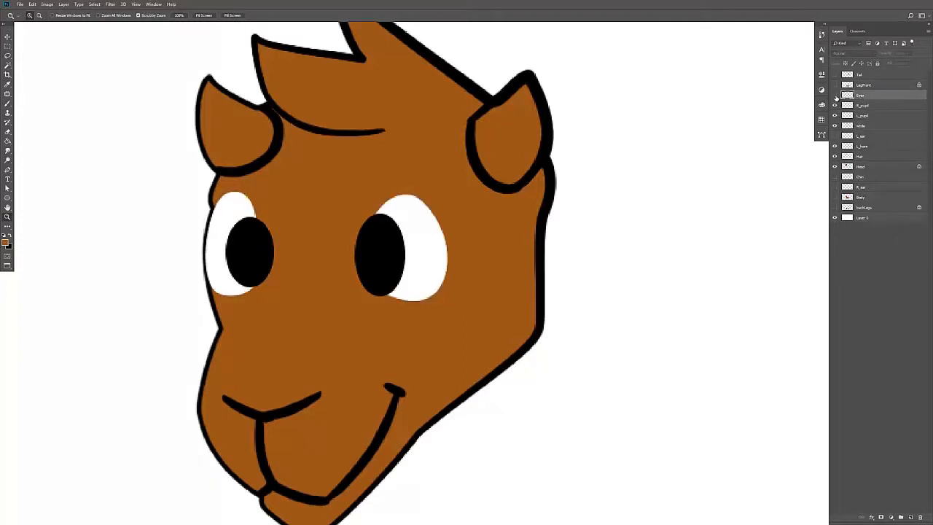
{"action": "left_click", "coordinate": [836, 95]}
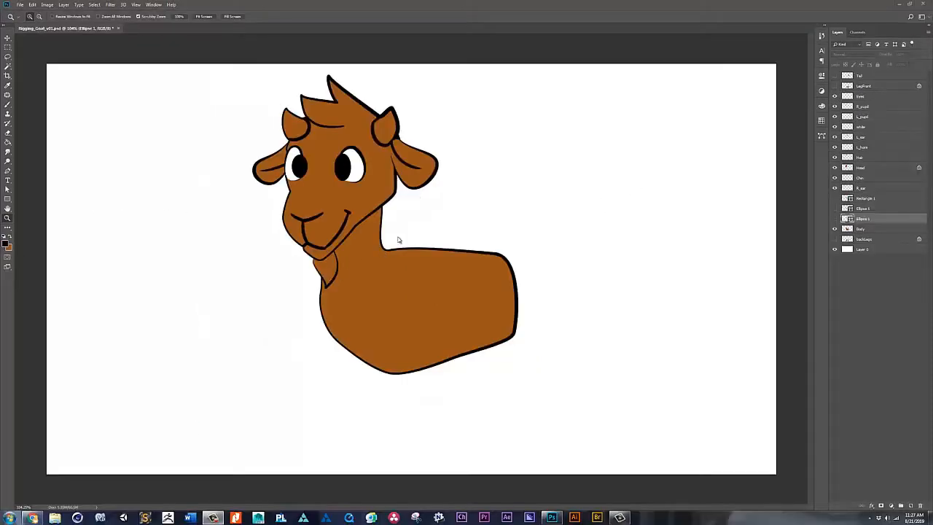
Group all layers from R_ear up to Eyes and name the group Head
{"action": "left_click", "coordinate": [868, 188]}
{"action": "left_click", "coordinate": [870, 97], "text": "shift"}
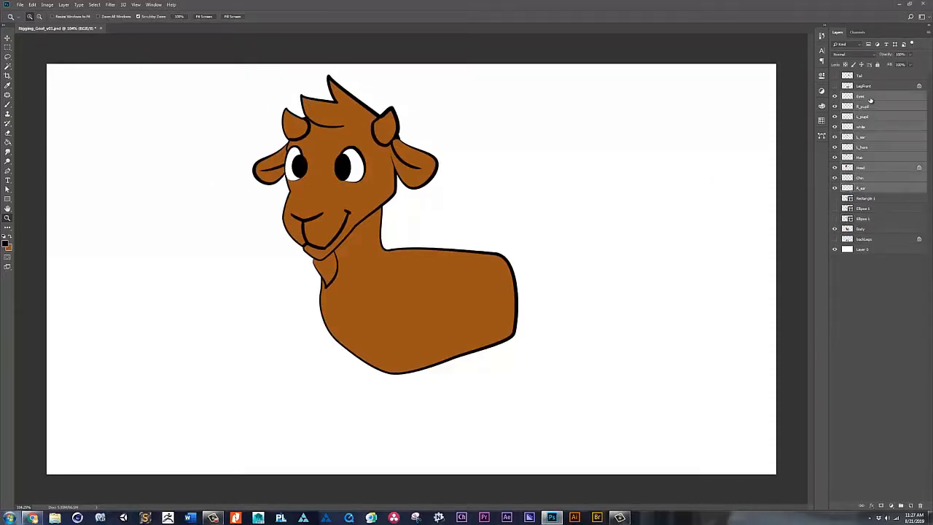
{"action": "key", "text": "ctrl+g"}
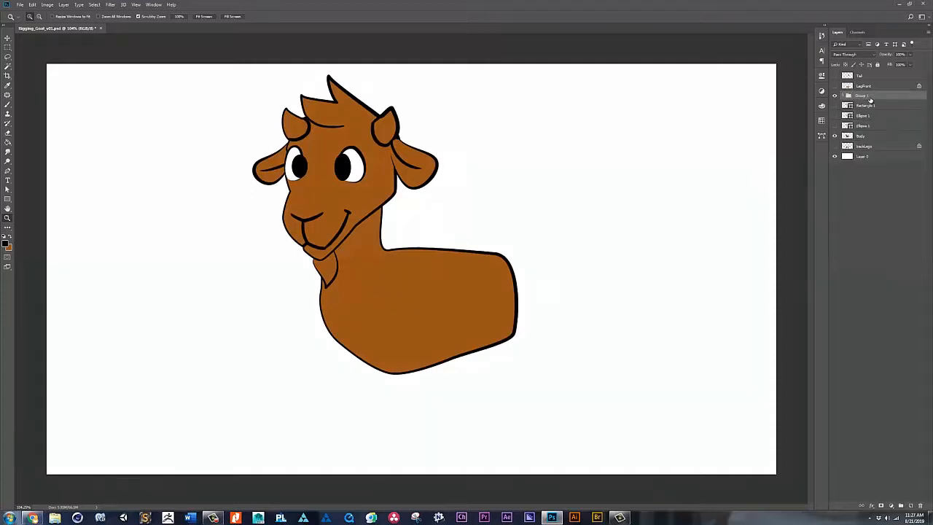
{"action": "double_click", "coordinate": [863, 95]}
{"action": "type", "text": "Head"}
{"action": "key", "text": "Return"}
Toggle the Head group and the Body layer to examine the goat's body without the head
{"action": "left_click", "coordinate": [836, 96]}
{"action": "left_click", "coordinate": [836, 96]}
{"action": "left_click", "coordinate": [835, 96]}
{"action": "left_click", "coordinate": [836, 96]}
{"action": "left_click", "coordinate": [836, 95]}
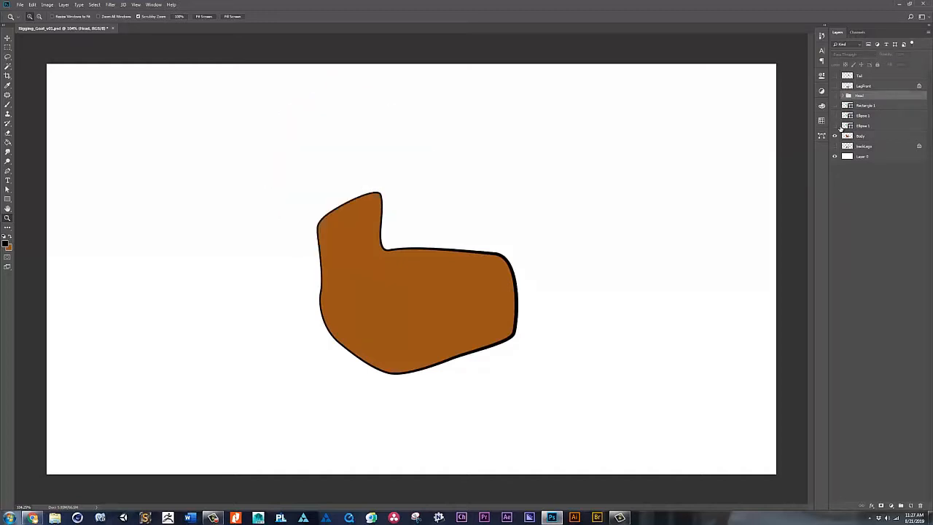
{"action": "left_click", "coordinate": [836, 137]}
{"action": "left_click", "coordinate": [836, 136]}
{"action": "left_click", "coordinate": [836, 136]}
{"action": "left_click", "coordinate": [836, 136]}
{"action": "mouse_move", "coordinate": [302, 291]}
{"action": "left_mouse_down"}
{"action": "mouse_move", "coordinate": [318, 289]}
{"action": "mouse_move", "coordinate": [314, 296]}
{"action": "left_mouse_up"}
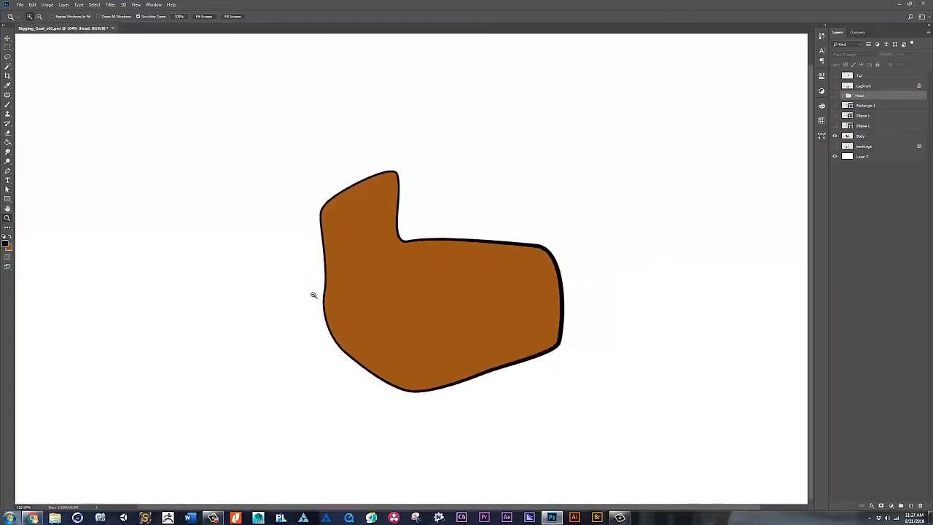
Show the Rectangle 1 layer and both Ellipse 1 layers over the goat's neck in full-screen view
{"action": "key", "text": "f"}
{"action": "left_click_drag", "start_coordinate": [349, 261], "coordinate": [359, 286]}
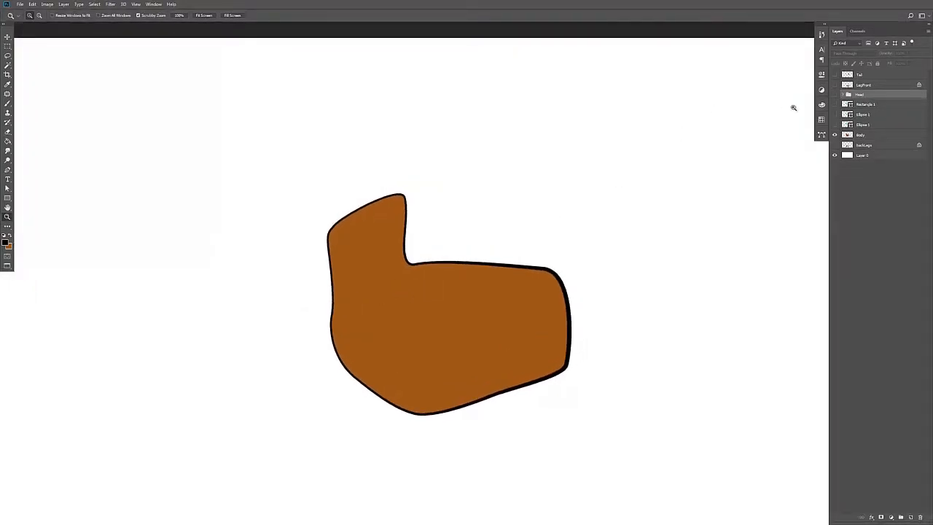
{"action": "left_click", "coordinate": [835, 105]}
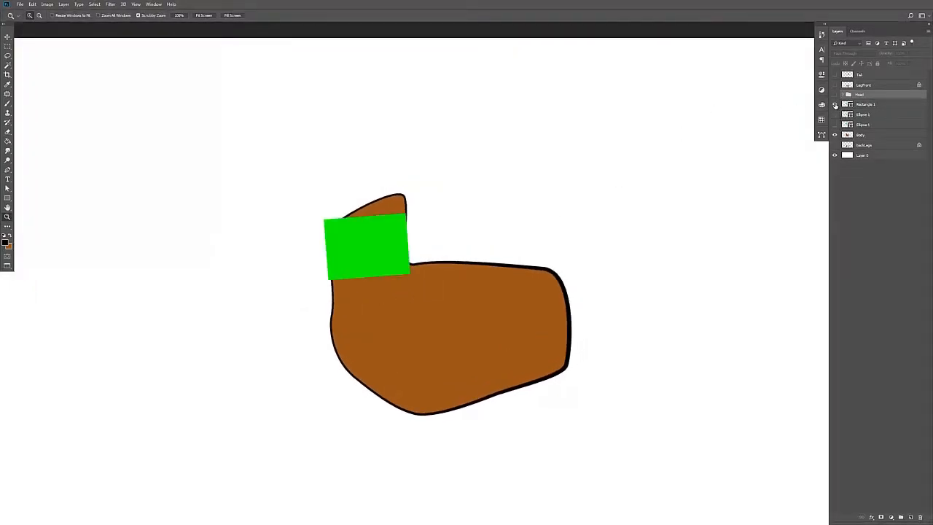
{"action": "left_click", "coordinate": [836, 115]}
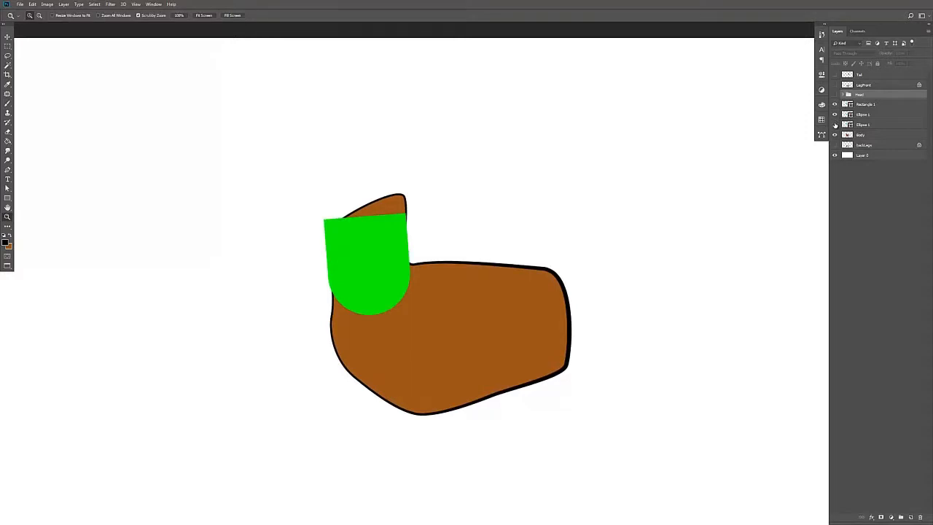
{"action": "left_click", "coordinate": [835, 125]}
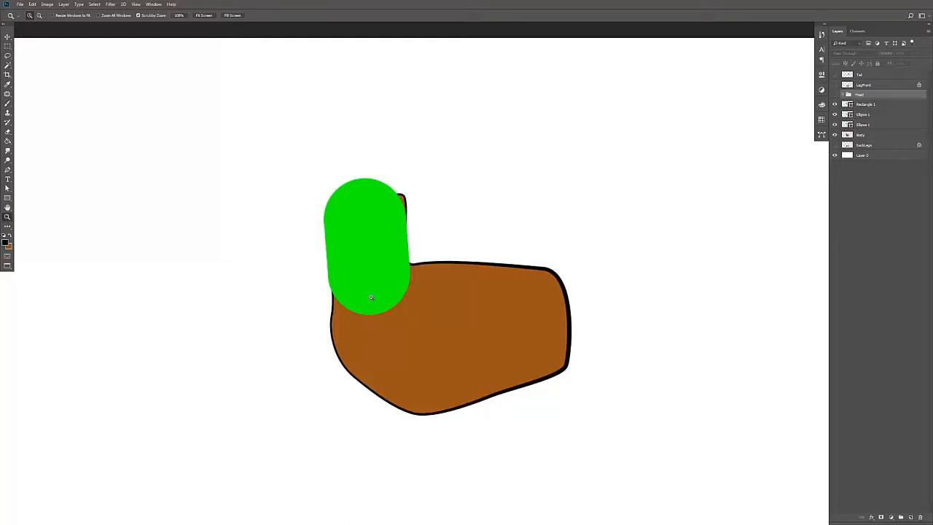
{"action": "left_click_drag", "start_coordinate": [369, 266], "coordinate": [384, 270]}
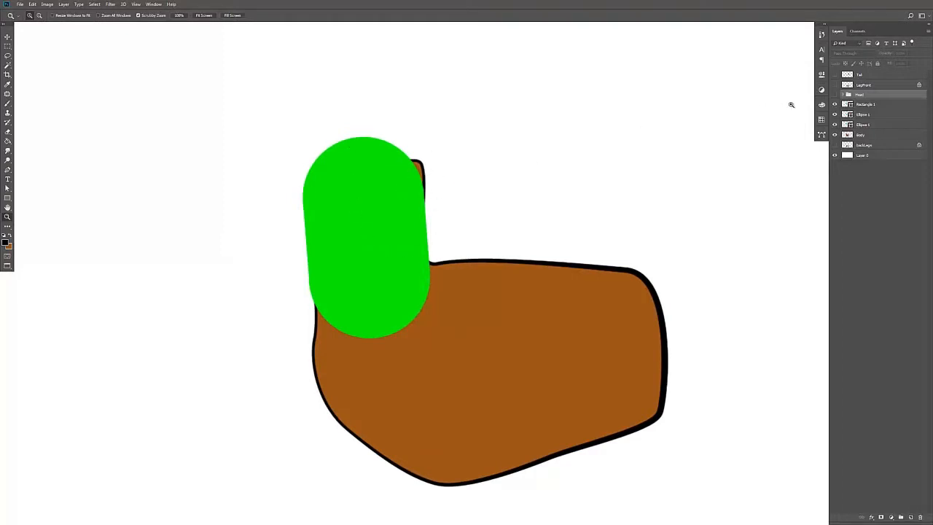
Set the opacity of the Rectangle 1 and both Ellipse 1 layers to 30%
{"action": "left_click", "coordinate": [863, 106]}
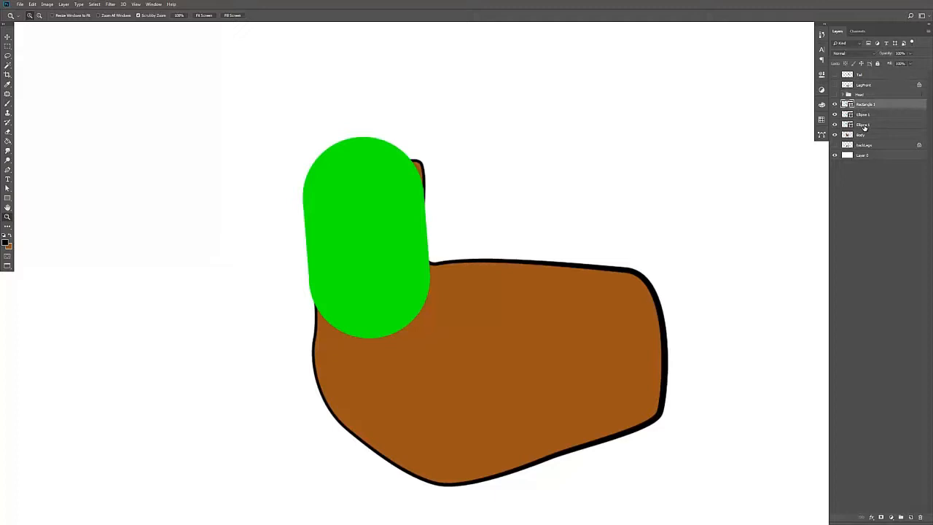
{"action": "left_click", "coordinate": [865, 126], "text": "shift"}
{"action": "key", "text": "v"}
{"action": "key", "text": "3"}
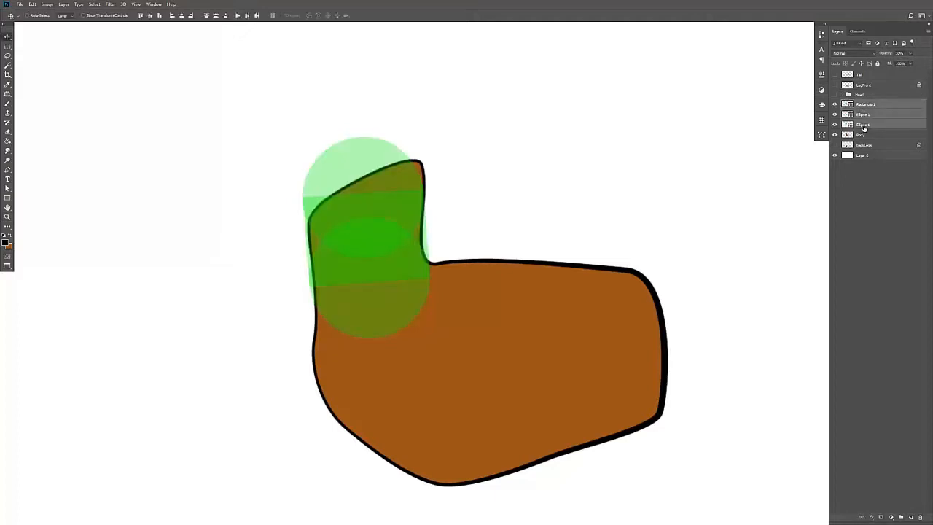
Rotate the three green neck shapes together slightly counter-clockwise around a pivot placed near the middle of the upper circle
{"action": "key", "text": "z"}
{"action": "left_click", "coordinate": [444, 198]}
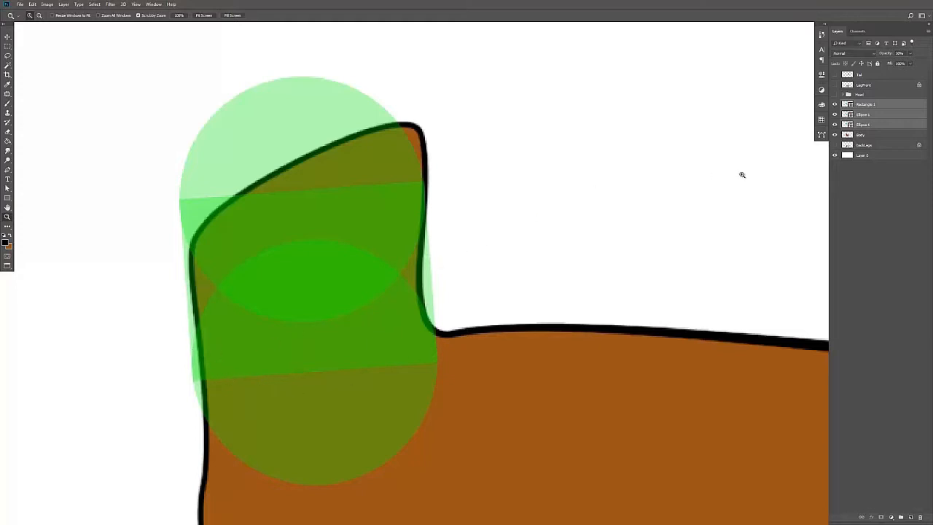
{"action": "mouse_move", "coordinate": [523, 198]}
{"action": "left_mouse_down"}
{"action": "mouse_move", "coordinate": [534, 176]}
{"action": "mouse_move", "coordinate": [512, 189]}
{"action": "left_mouse_up"}
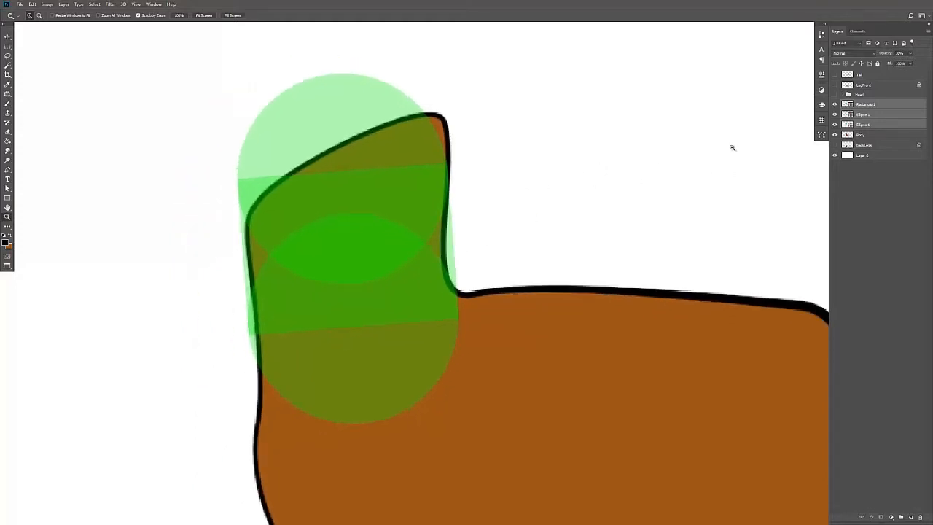
{"action": "key", "text": "ctrl+t"}
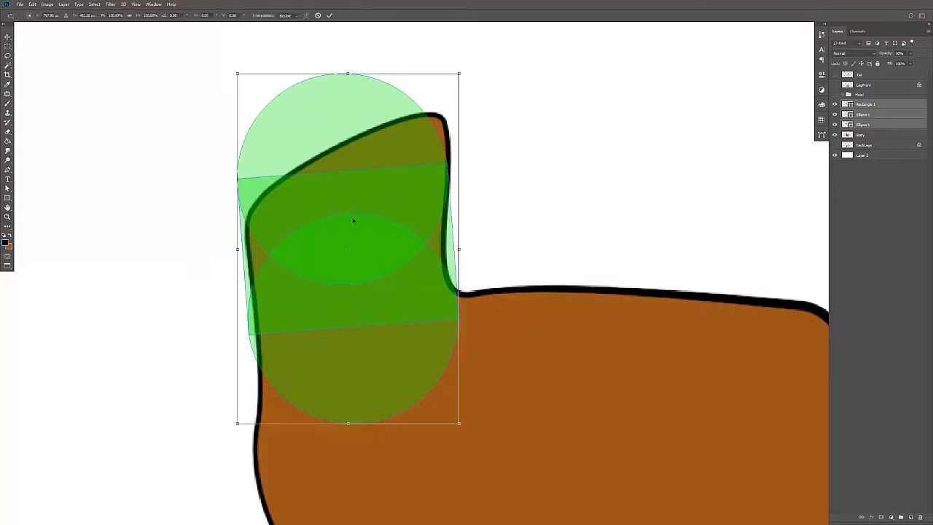
{"action": "left_click_drag", "start_coordinate": [350, 251], "coordinate": [339, 152]}
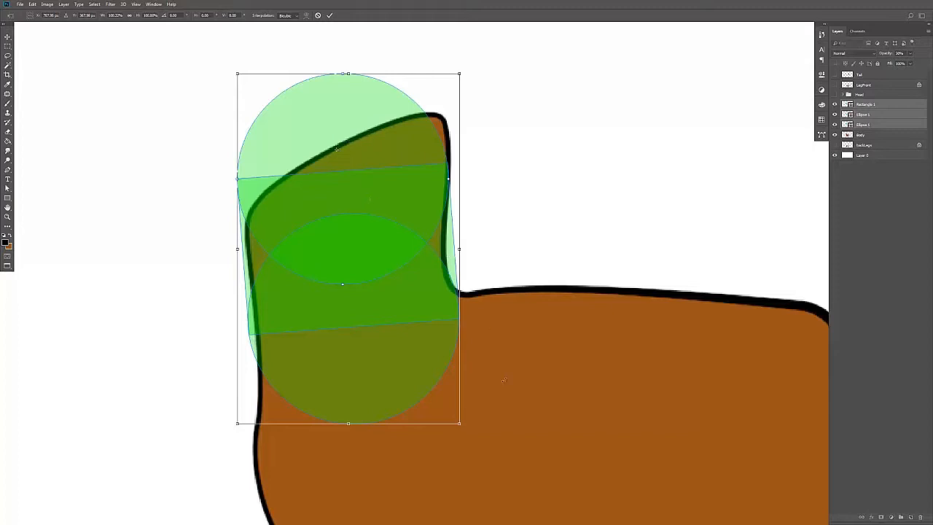
{"action": "mouse_move", "coordinate": [471, 434]}
{"action": "left_mouse_down"}
{"action": "mouse_move", "coordinate": [498, 421]}
{"action": "mouse_move", "coordinate": [478, 434]}
{"action": "left_mouse_up"}
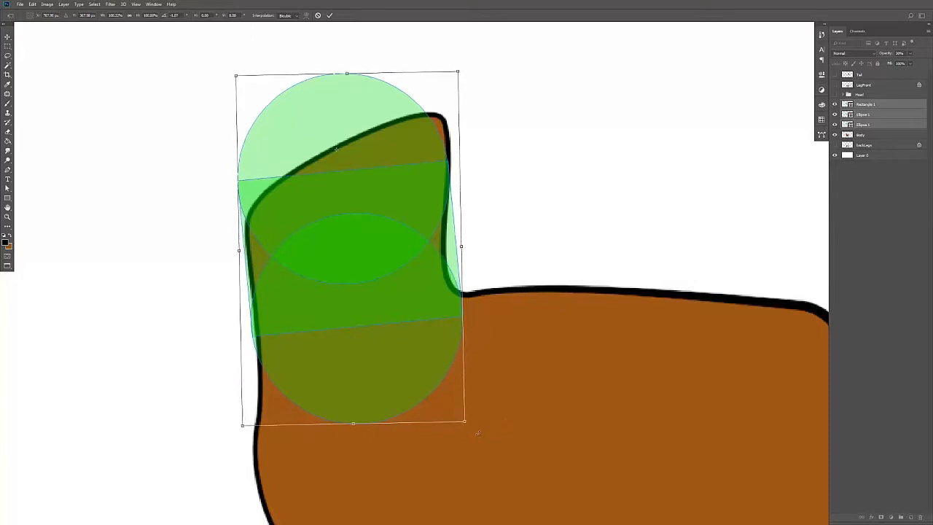
{"action": "key", "text": "Return"}
{"action": "key", "text": "z"}
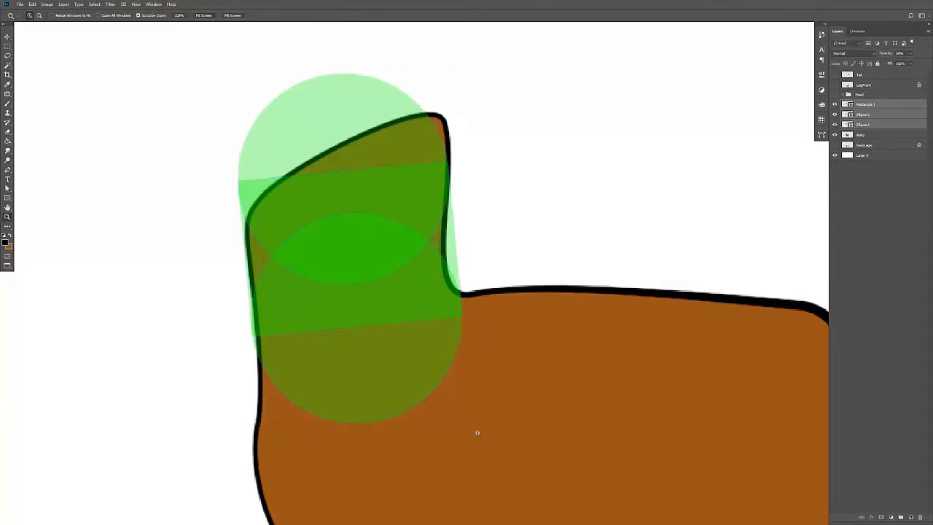
Duplicate the Body layer and leave the original hidden beneath the copy
{"action": "left_click", "coordinate": [869, 137]}
{"action": "key", "text": "v"}
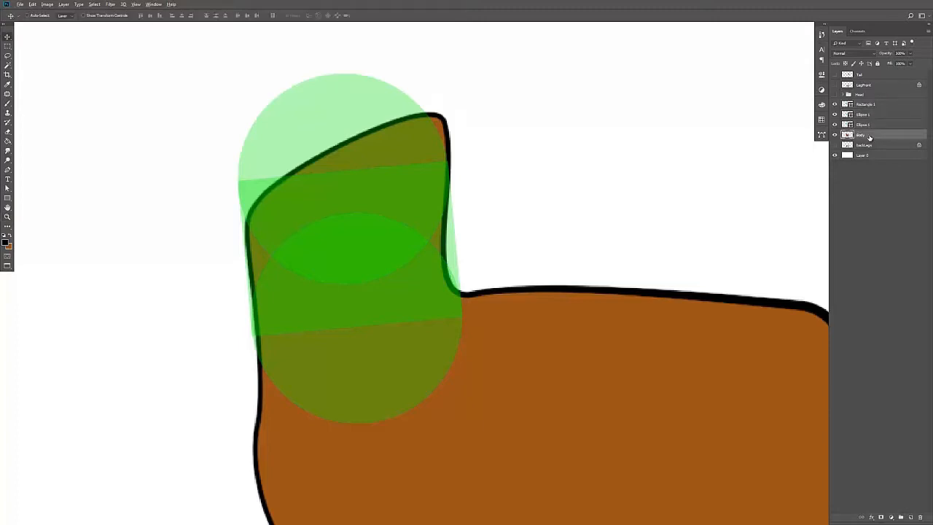
{"action": "key", "text": "ctrl+j"}
{"action": "key", "text": "z"}
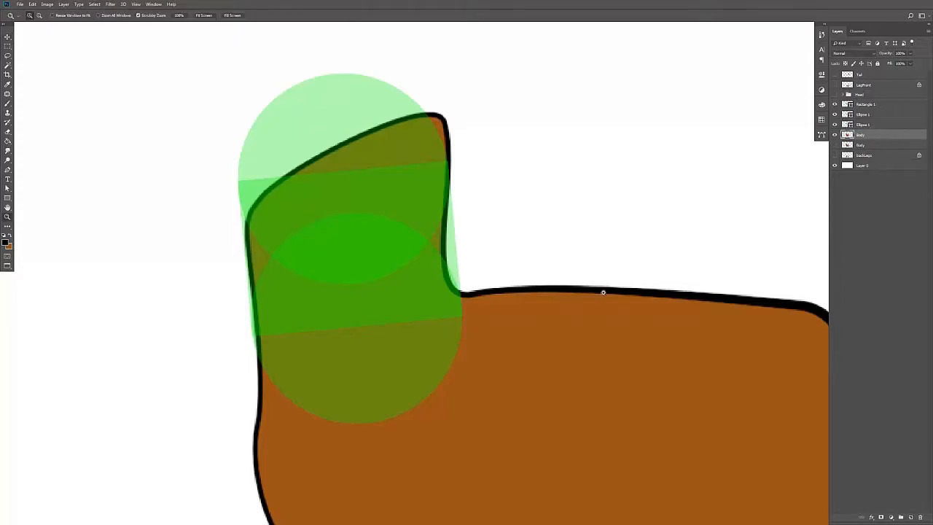
Load the combined outline of both ellipses and the rectangle as one selection around the neck
{"action": "left_click", "coordinate": [596, 299], "text": "alt"}
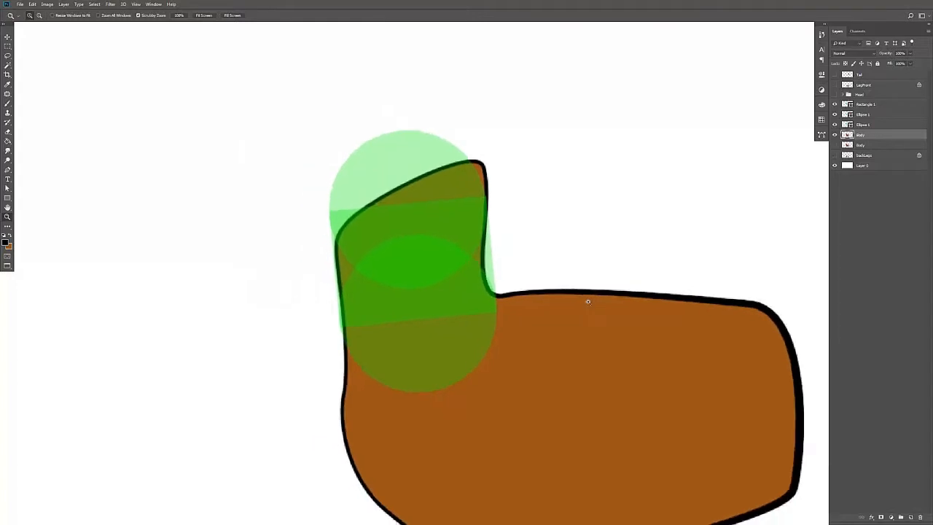
{"action": "left_click", "coordinate": [848, 125], "text": "ctrl"}
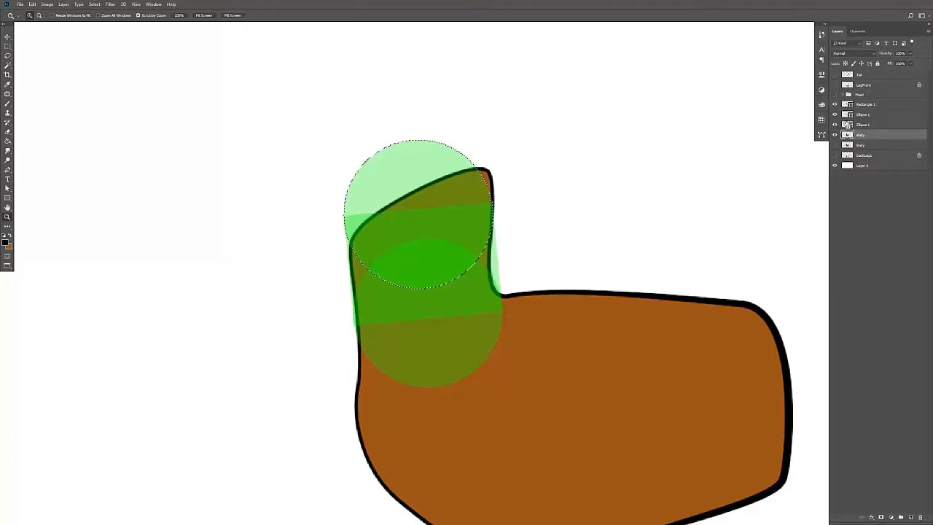
{"action": "left_click", "coordinate": [847, 115], "text": "ctrl+shift"}
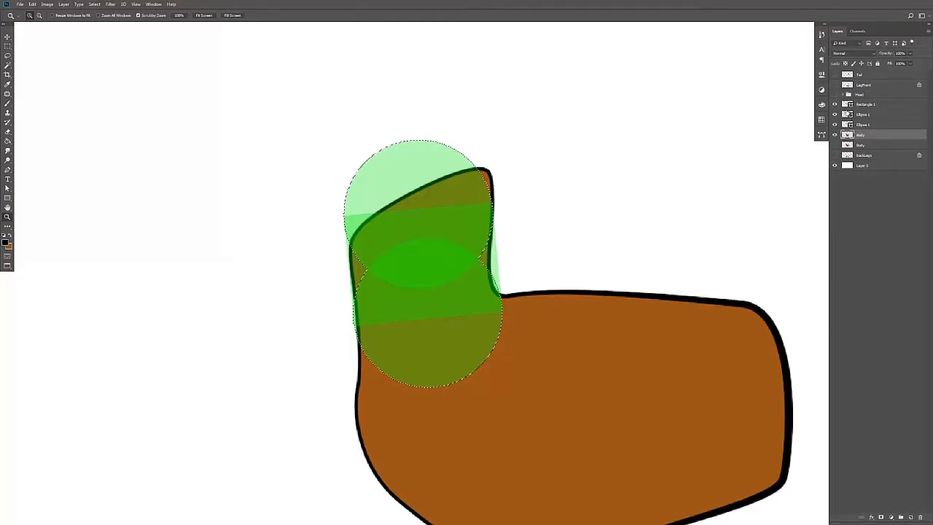
{"action": "left_click", "coordinate": [847, 106], "text": "ctrl+shift"}
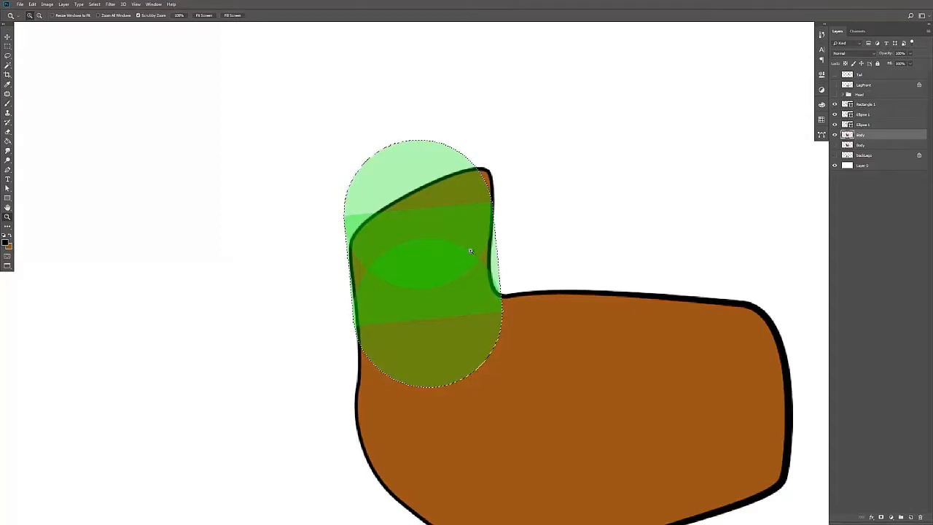
Create a new layer above the visible Body copy and fill the neck selection with the body's brown
{"action": "left_click_drag", "start_coordinate": [469, 249], "coordinate": [478, 253]}
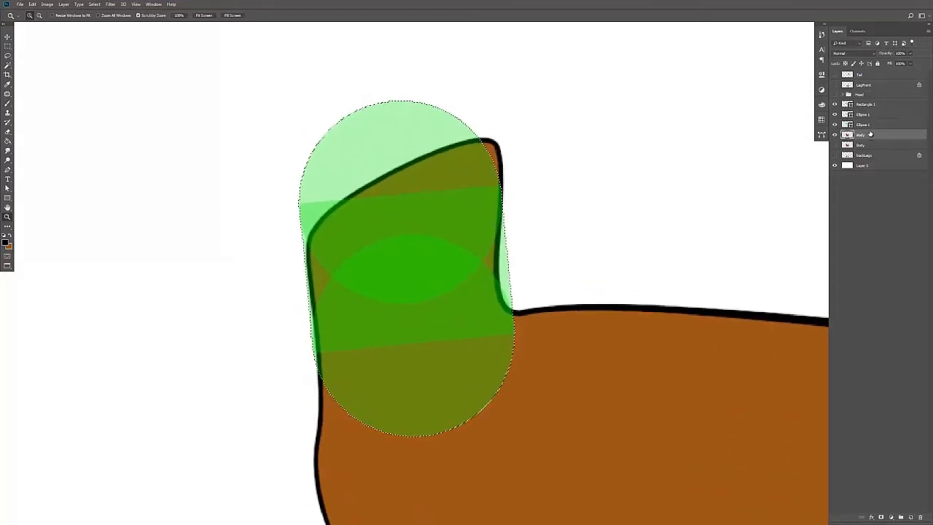
{"action": "key", "text": "ctrl+shift+n"}
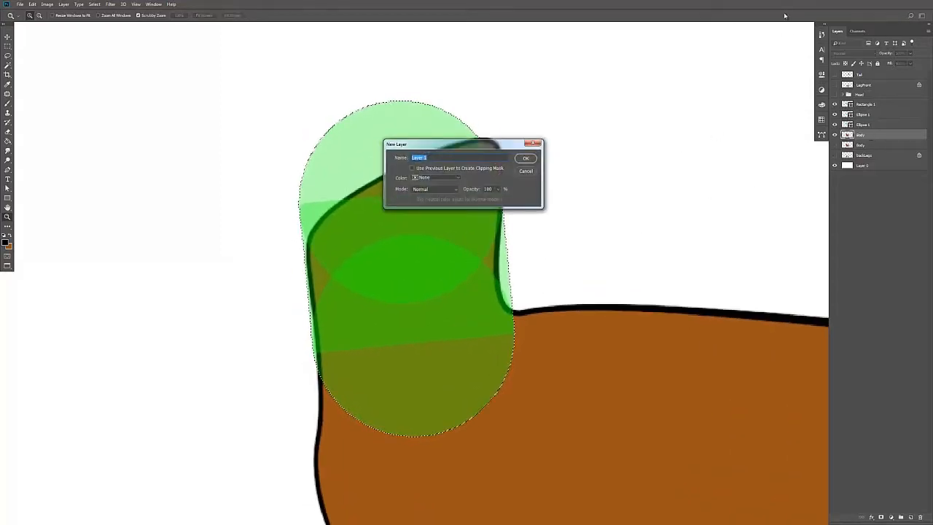
{"action": "key", "text": "Return"}
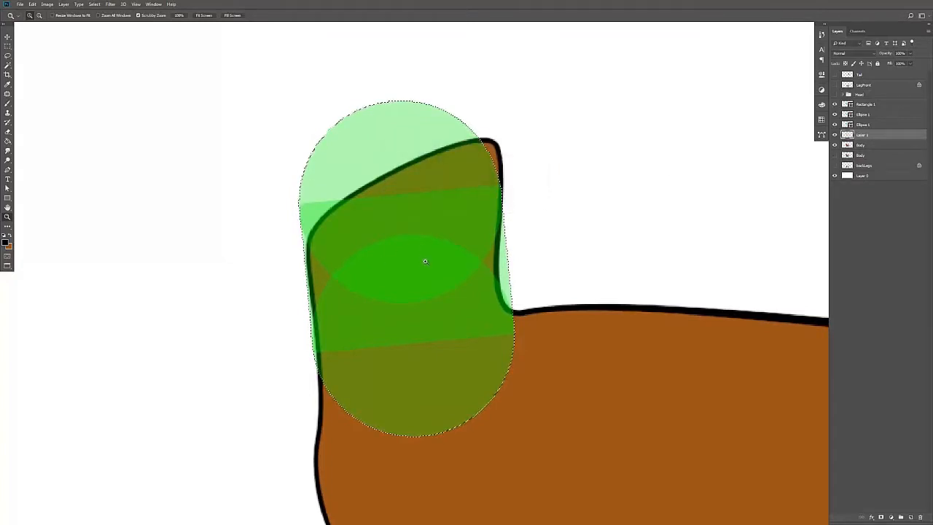
{"action": "key", "text": "x"}
{"action": "key", "text": "g"}
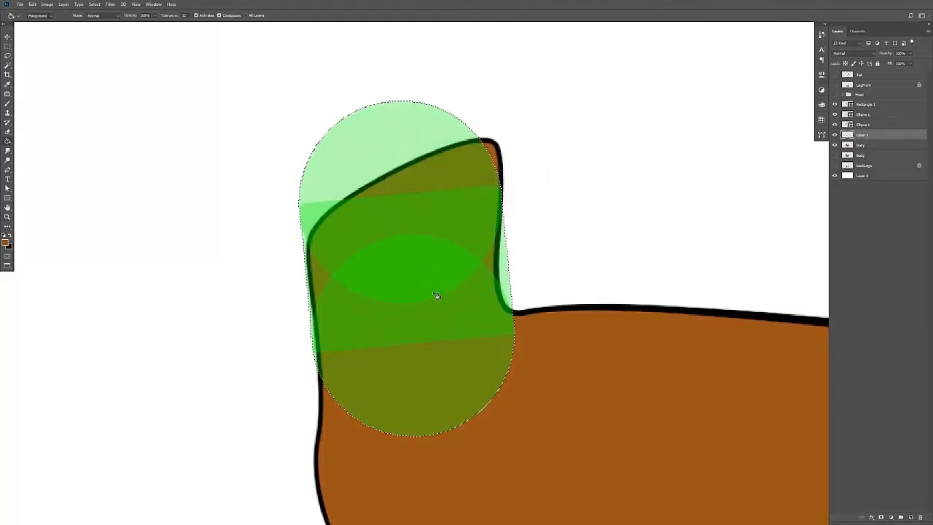
{"action": "left_click", "coordinate": [436, 296]}
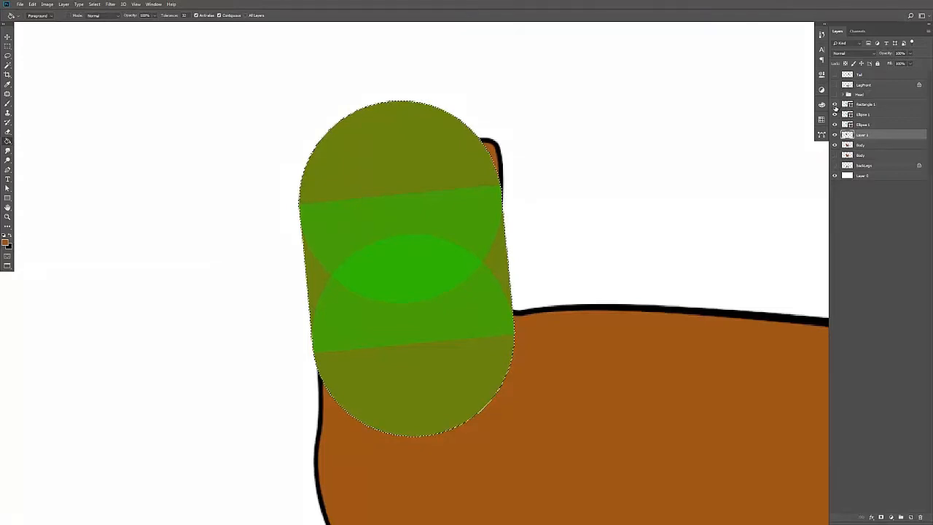
Hide the Rectangle 1 and both Ellipse 1 layers and clear the selection
{"action": "left_click_drag", "start_coordinate": [836, 105], "coordinate": [835, 125]}
{"action": "key", "text": "ctrl+d"}
{"action": "key", "text": "z"}
{"action": "left_click_drag", "start_coordinate": [554, 265], "coordinate": [540, 271]}
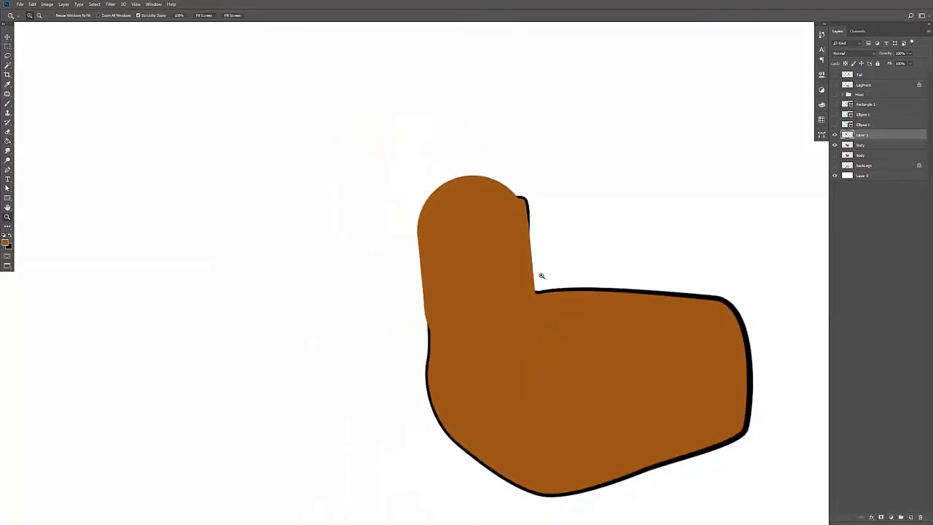
Restore the neck selection and erase the leftover outlined corner sticking out beside the neck on the visible Body copy
{"action": "left_click", "coordinate": [530, 283]}
{"action": "key", "text": "ctrl+shift+d"}
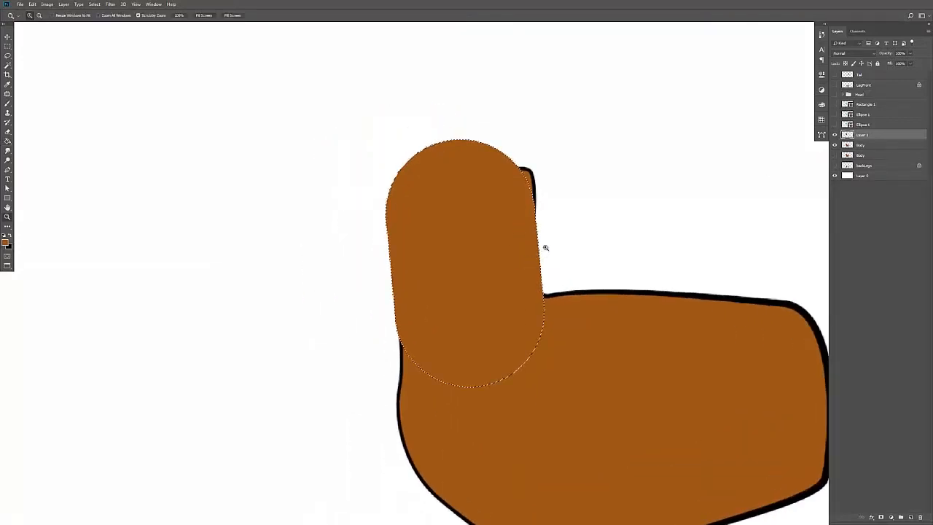
{"action": "left_click", "coordinate": [835, 145]}
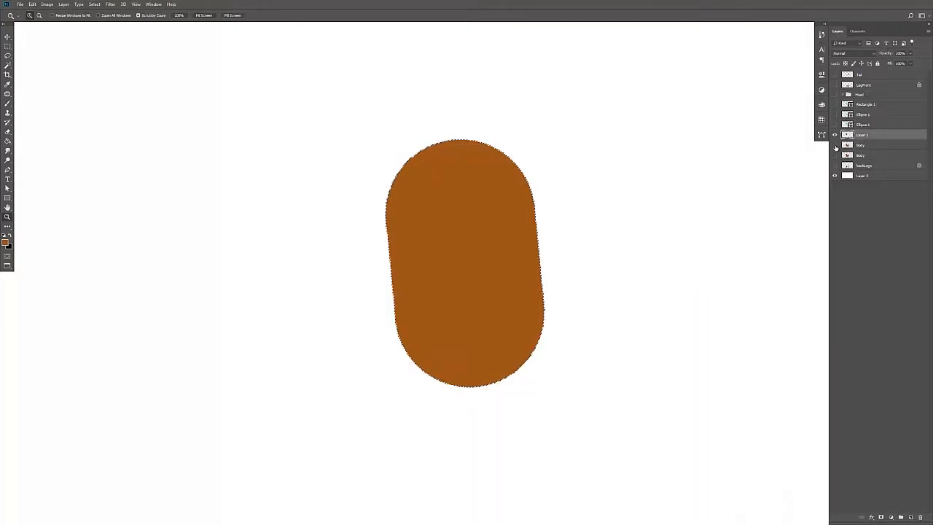
{"action": "left_click", "coordinate": [835, 145]}
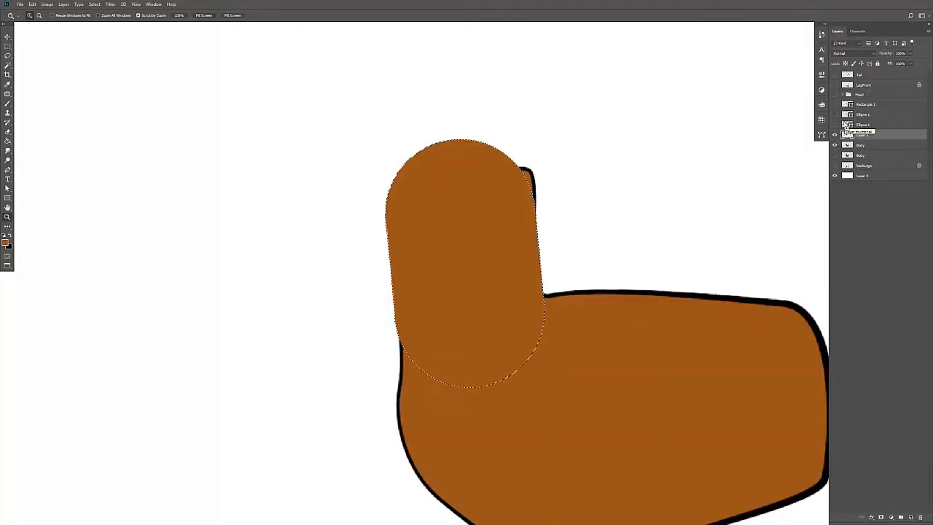
{"action": "left_click", "coordinate": [870, 148]}
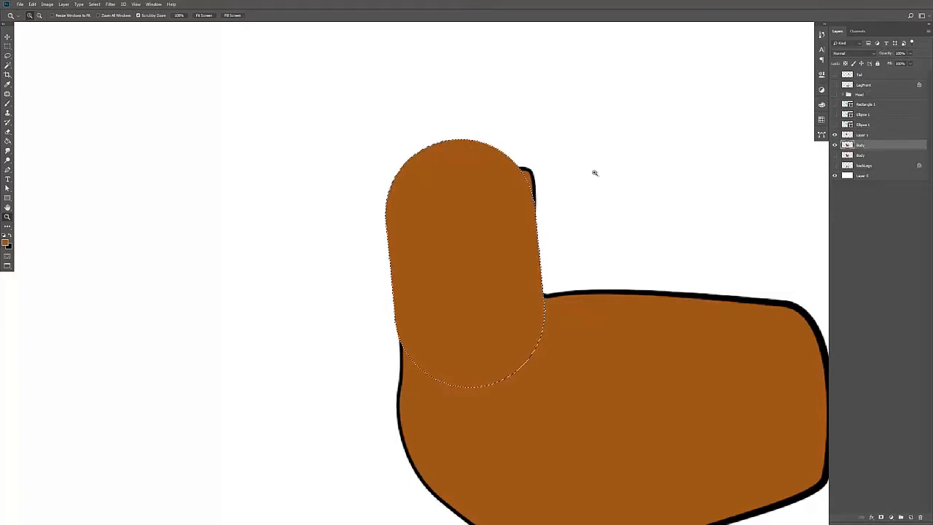
{"action": "key", "text": "b"}
{"action": "left_click_drag", "start_coordinate": [532, 168], "coordinate": [539, 202]}
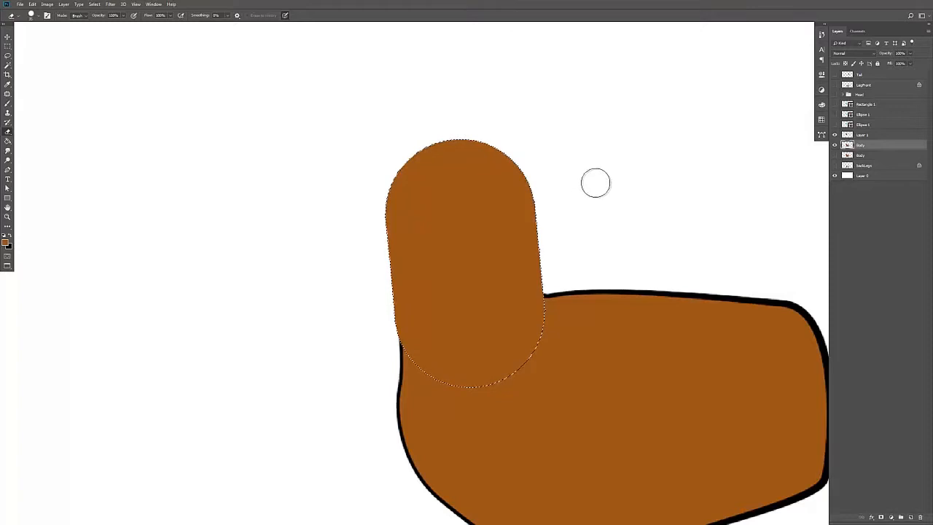
{"action": "key", "text": "m"}
{"action": "left_click", "coordinate": [522, 252]}
{"action": "key", "text": "z"}
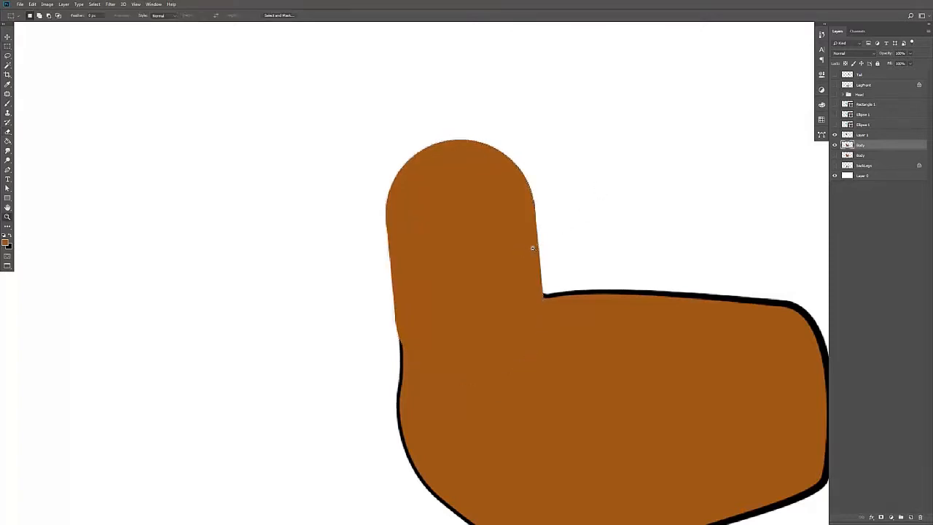
{"action": "left_click_drag", "start_coordinate": [525, 258], "coordinate": [496, 263]}
{"action": "left_click", "coordinate": [441, 276]}
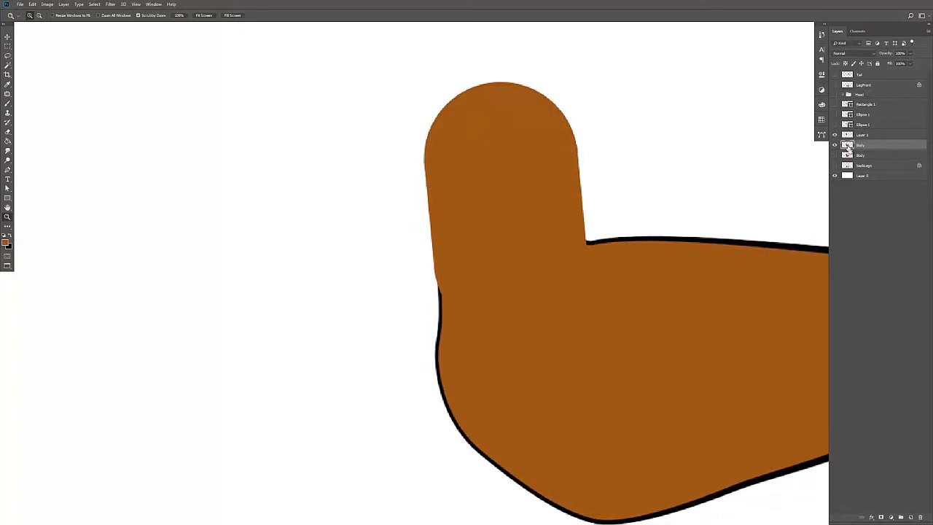
{"action": "left_click", "coordinate": [848, 146], "text": "ctrl"}
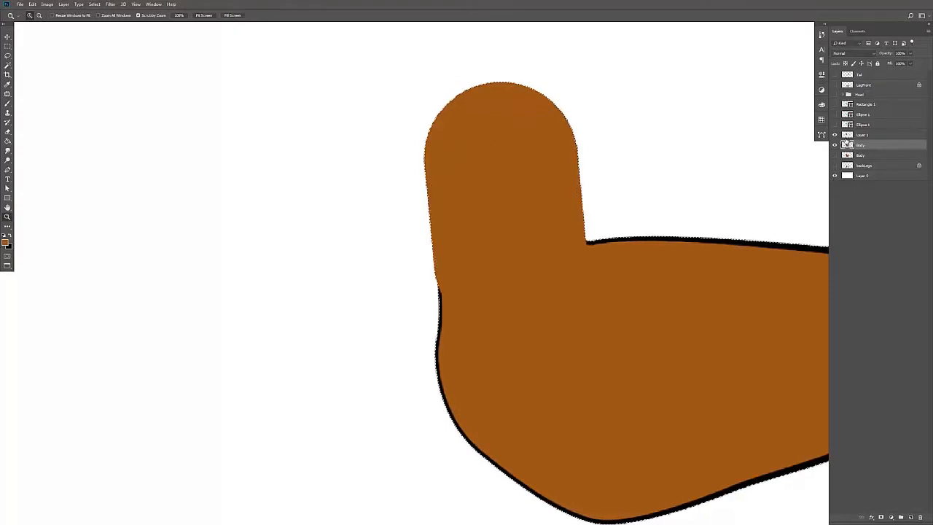
{"action": "key", "text": "l"}
{"action": "left_click", "coordinate": [625, 195]}
Cover the uneven front outline where the neck meets the chest with sampled brown and repaint it in black on the visible Body copy
{"action": "key", "text": "z"}
{"action": "left_click", "coordinate": [439, 293]}
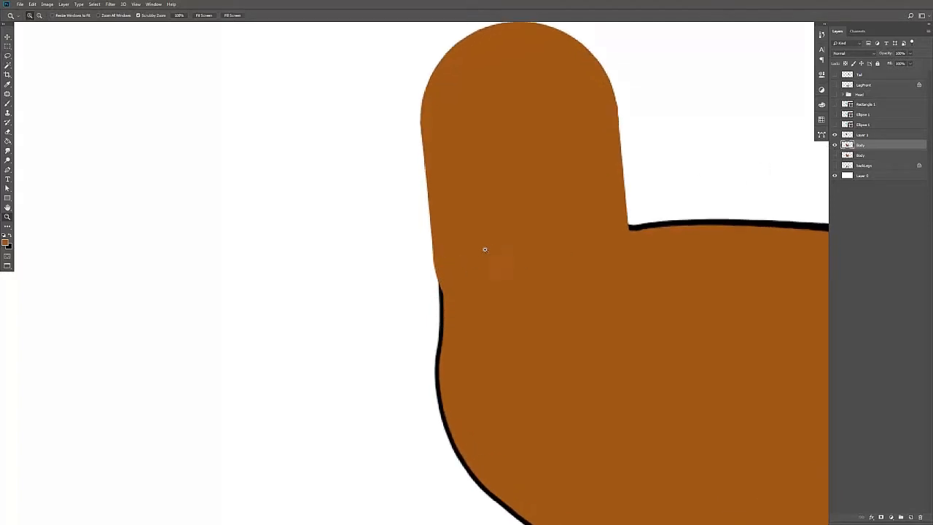
{"action": "key", "text": "i"}
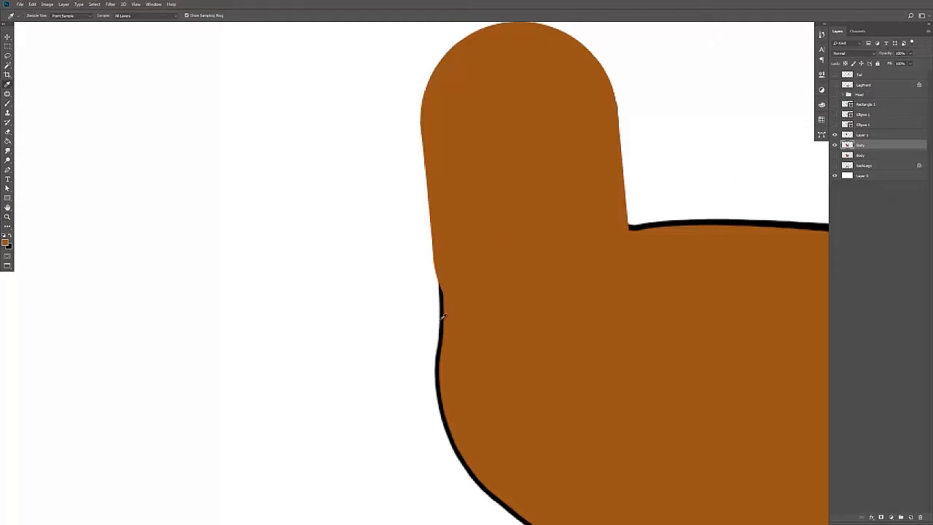
{"action": "key", "text": "b"}
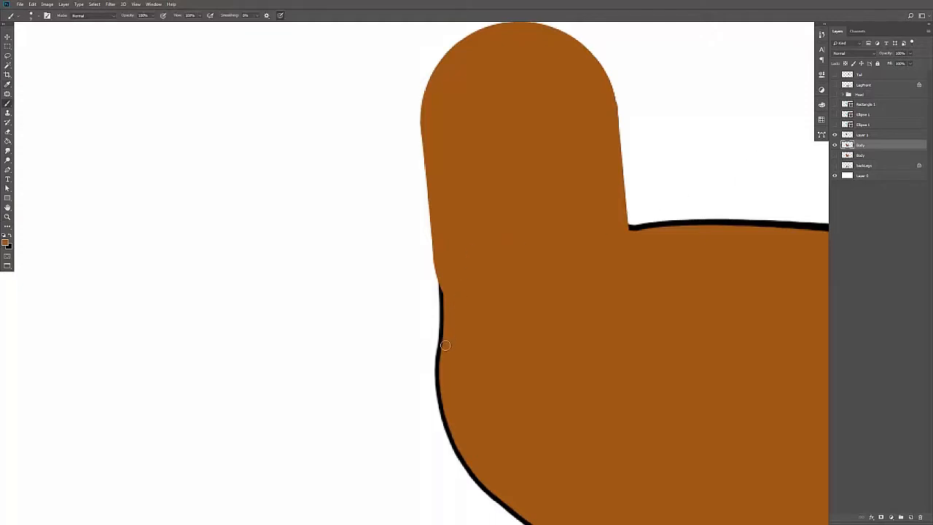
{"action": "mouse_move", "coordinate": [444, 353]}
{"action": "left_mouse_down"}
{"action": "mouse_move", "coordinate": [440, 264]}
{"action": "mouse_move", "coordinate": [444, 304]}
{"action": "left_mouse_up"}
{"action": "left_click_drag", "start_coordinate": [439, 263], "coordinate": [439, 328]}
{"action": "key", "text": "x"}
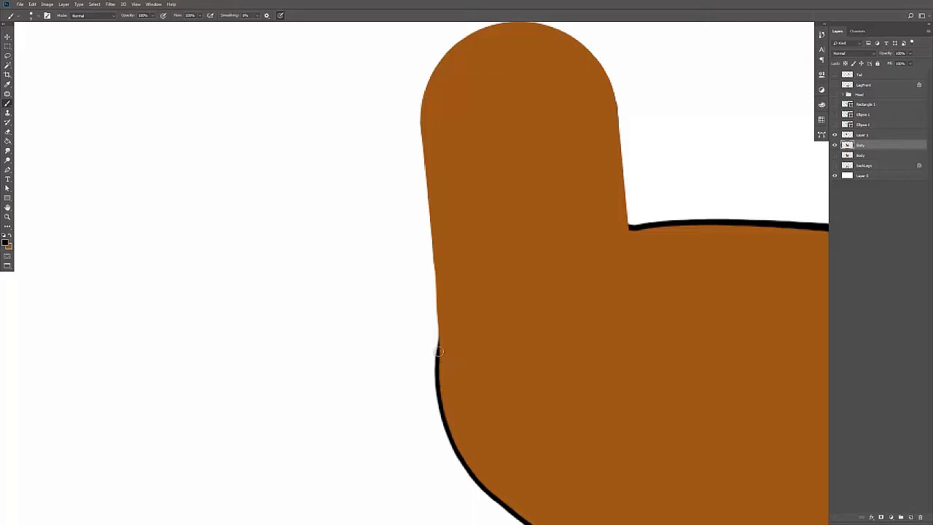
{"action": "left_click_drag", "start_coordinate": [439, 352], "coordinate": [434, 220]}
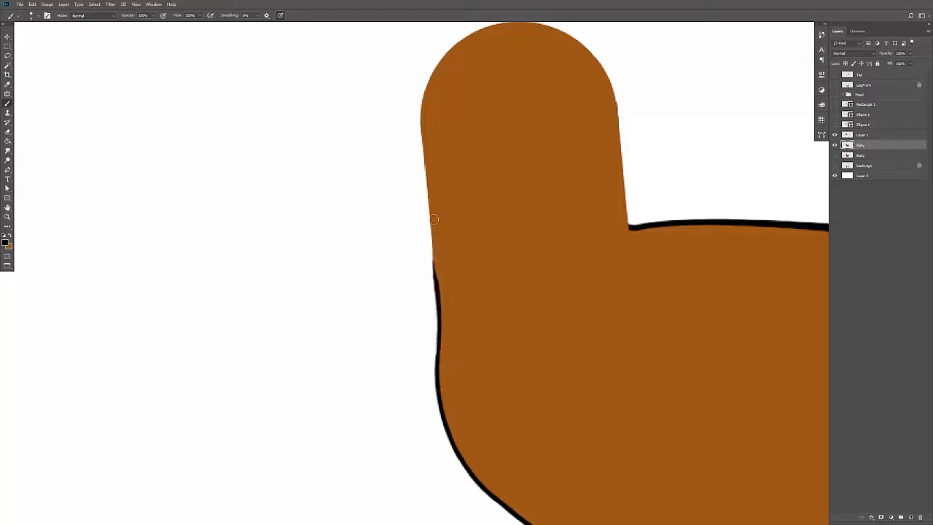
Load the neck shape as a selection and paint black outlines down both of its sides on Layer 1
{"action": "key", "text": "z"}
{"action": "left_click_drag", "start_coordinate": [623, 207], "coordinate": [567, 207]}
{"action": "left_click_drag", "start_coordinate": [641, 225], "coordinate": [614, 242]}
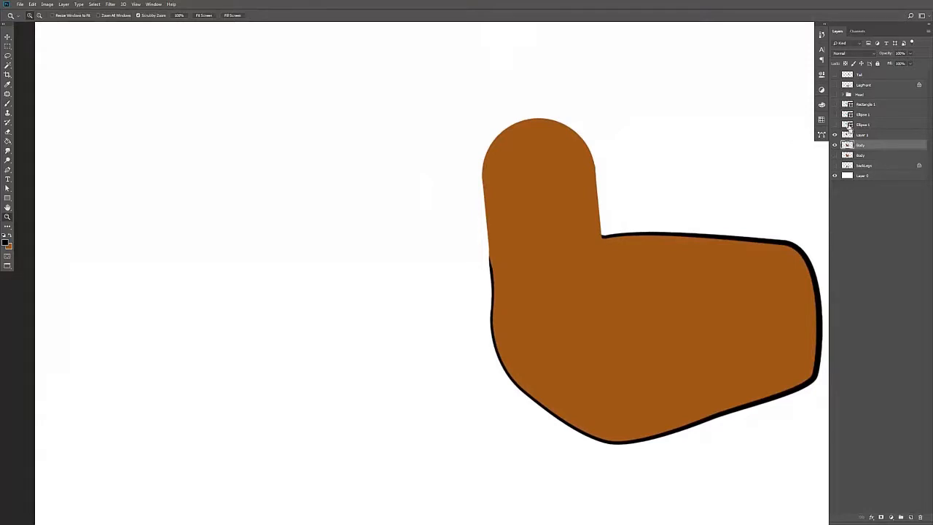
{"action": "left_click", "coordinate": [847, 124], "text": "ctrl"}
{"action": "key", "text": "b"}
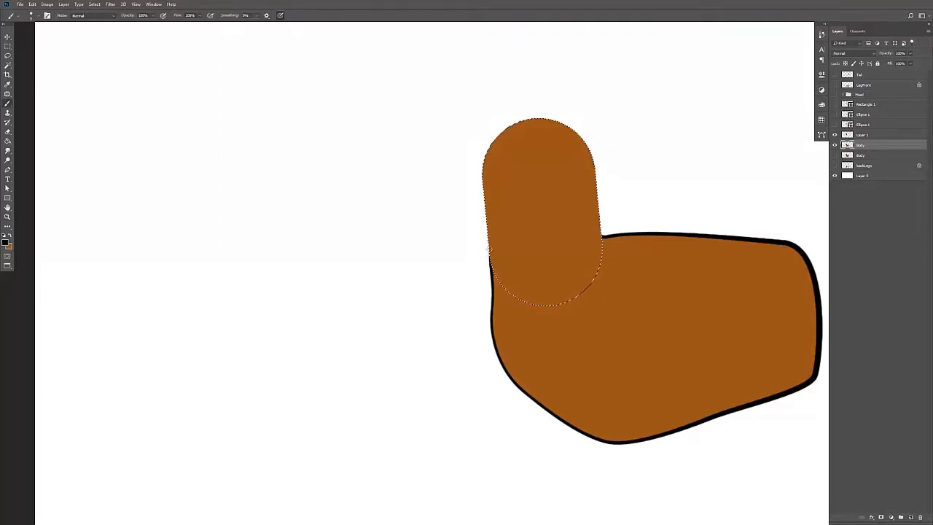
{"action": "left_click", "coordinate": [860, 134]}
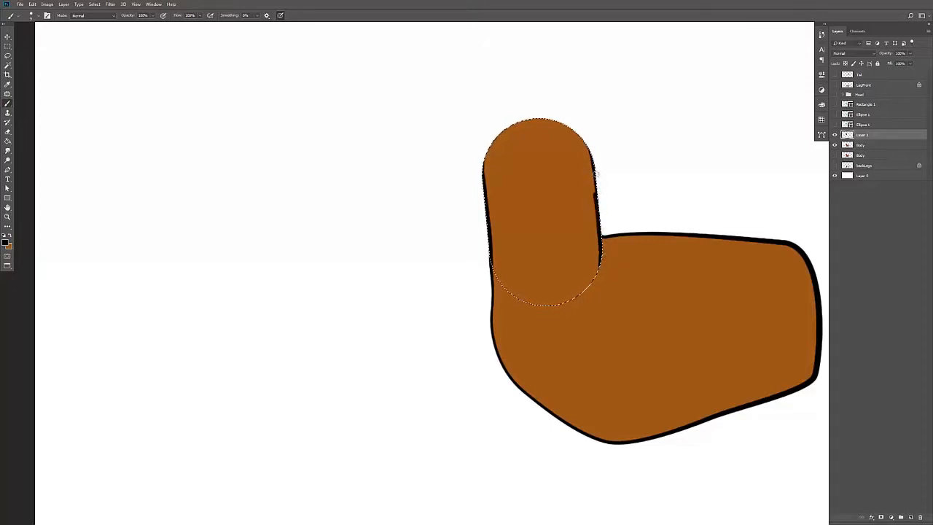
Trim the neck's rough black outline on Layer 1 with a larger brown brush and clear the selection
{"action": "key", "text": "x"}
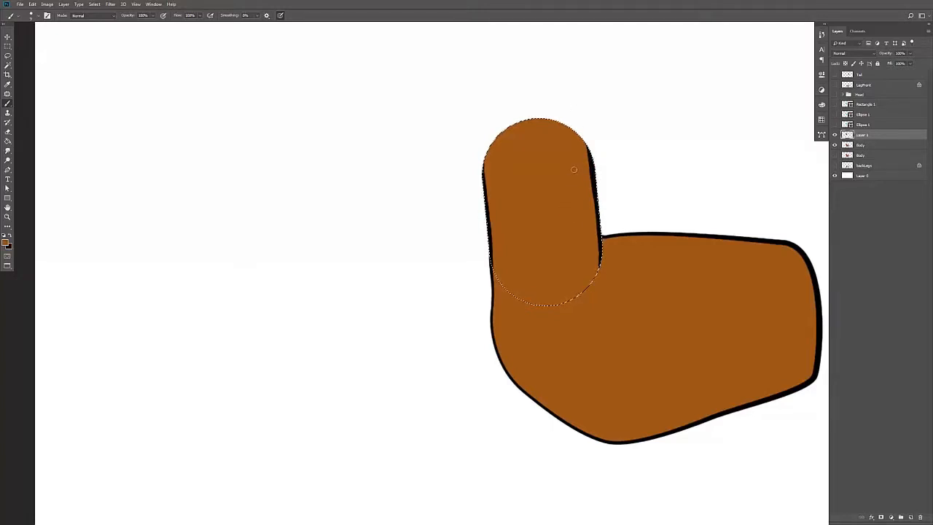
{"action": "key", "text": "bracketright"}
{"action": "key", "text": "bracketright"}
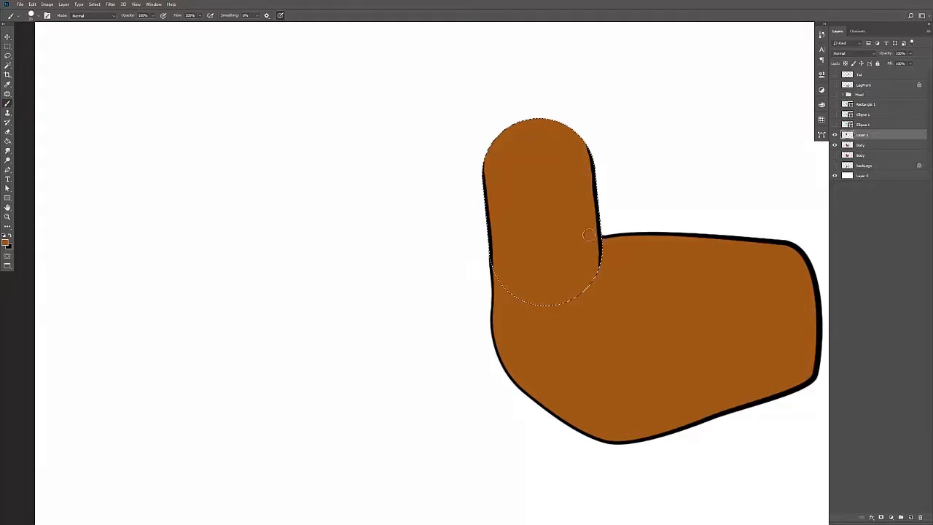
{"action": "key", "text": "l"}
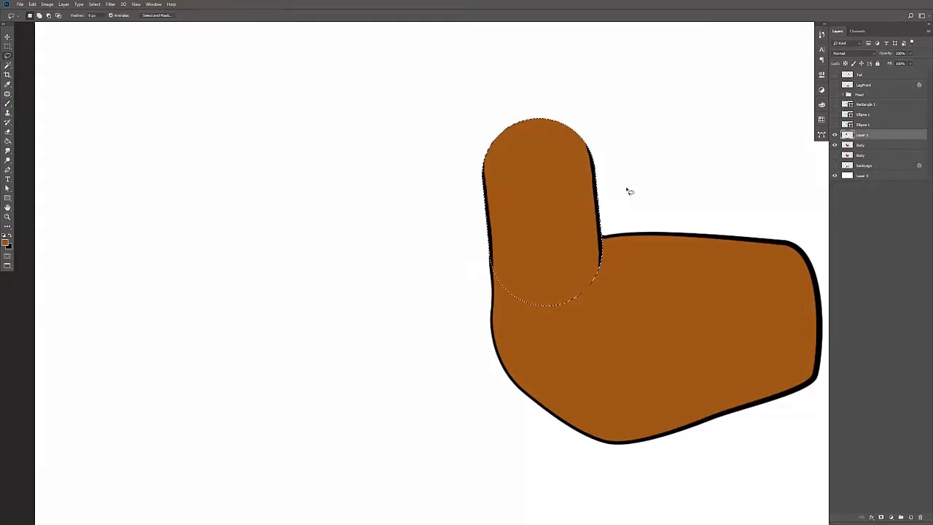
{"action": "key", "text": "ctrl+d"}
{"action": "left_click_drag", "start_coordinate": [634, 180], "coordinate": [611, 187]}
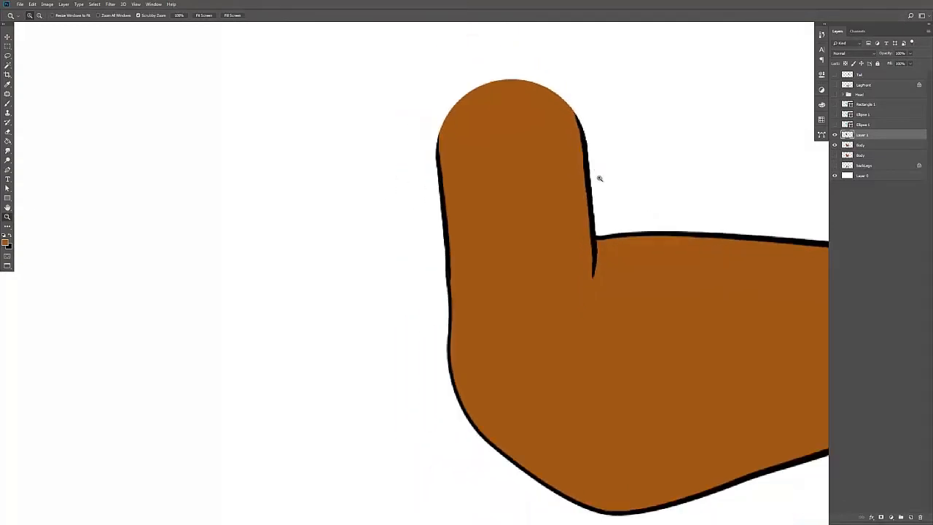
Restore the neck selection, thin the outline along the back of the neck with brown, and deselect
{"action": "key", "text": "ctrl+shift+d"}
{"action": "key", "text": "b"}
{"action": "key", "text": "bracketleft"}
{"action": "key", "text": "bracketleft"}
{"action": "key", "text": "bracketleft"}
{"action": "key", "text": "bracketleft"}
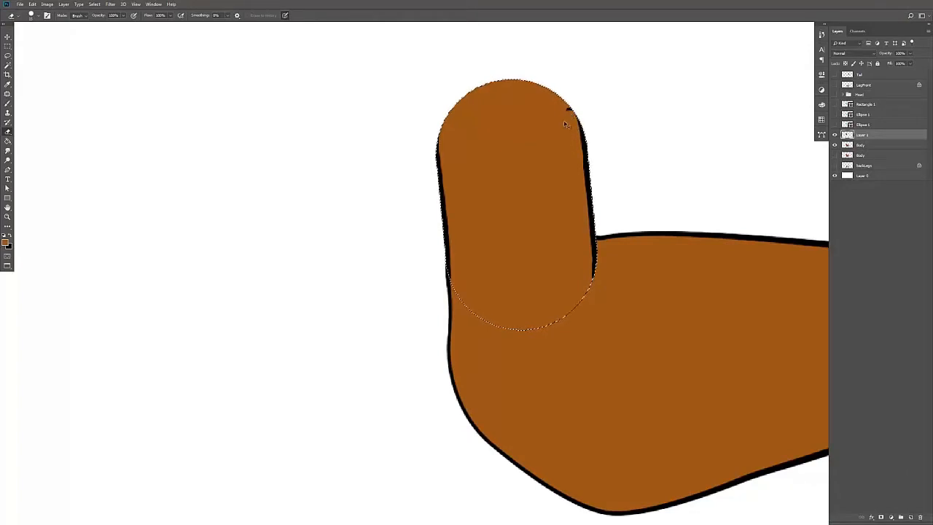
{"action": "left_click", "coordinate": [569, 110]}
{"action": "key", "text": "b"}
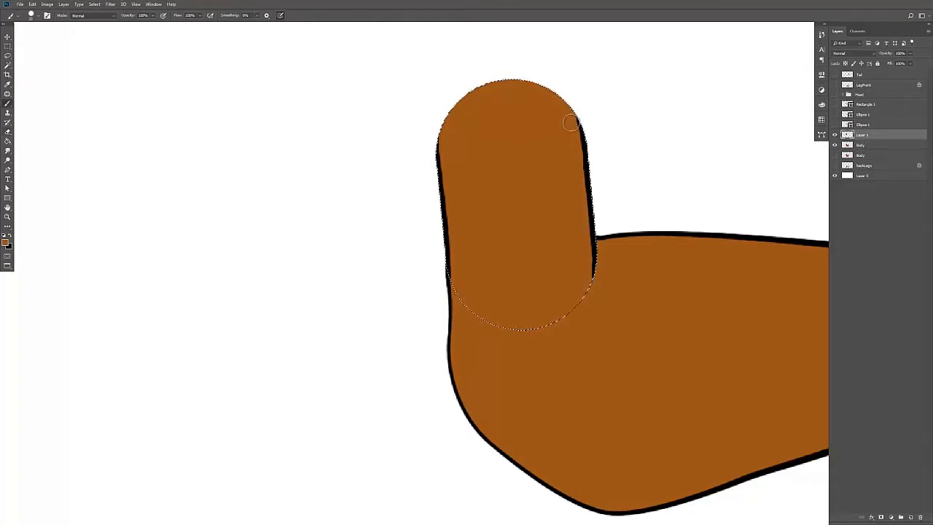
{"action": "mouse_move", "coordinate": [575, 145]}
{"action": "left_mouse_down"}
{"action": "mouse_move", "coordinate": [582, 271]}
{"action": "mouse_move", "coordinate": [578, 265]}
{"action": "left_mouse_up"}
{"action": "left_click_drag", "start_coordinate": [588, 201], "coordinate": [589, 216]}
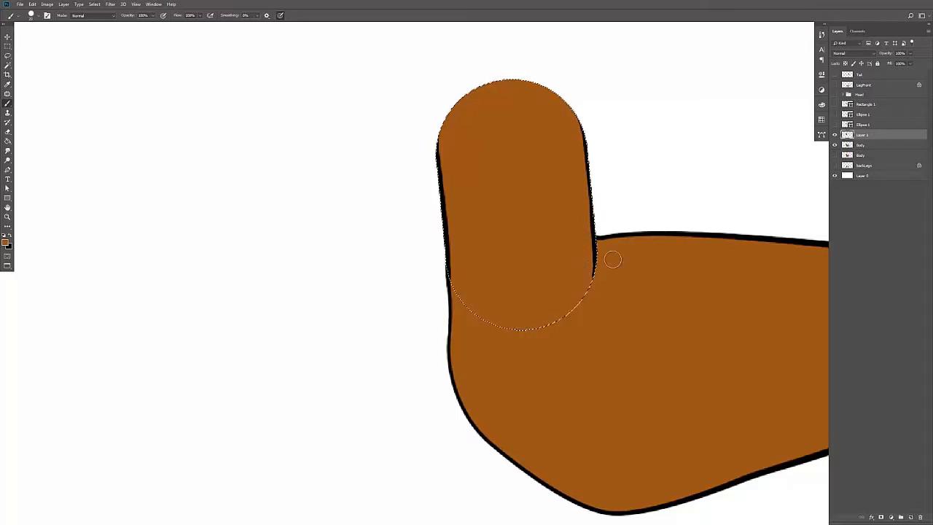
{"action": "key", "text": "m"}
{"action": "left_click", "coordinate": [619, 267]}
Toggle the Head group, the visible Body copy and Layer 1 to examine how the new neck fits between head and body
{"action": "key", "text": "z"}
{"action": "left_click_drag", "start_coordinate": [629, 248], "coordinate": [601, 248]}
{"action": "left_click_drag", "start_coordinate": [648, 226], "coordinate": [610, 241]}
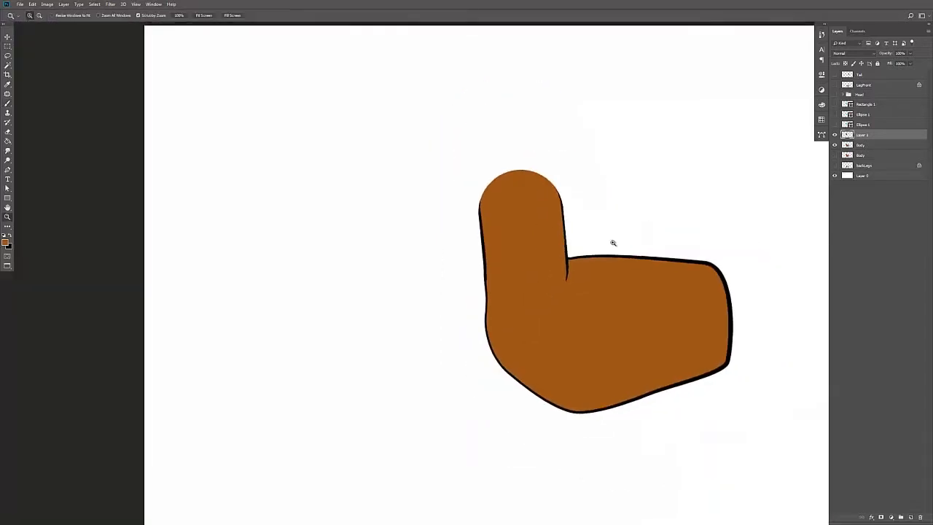
{"action": "left_click", "coordinate": [835, 95]}
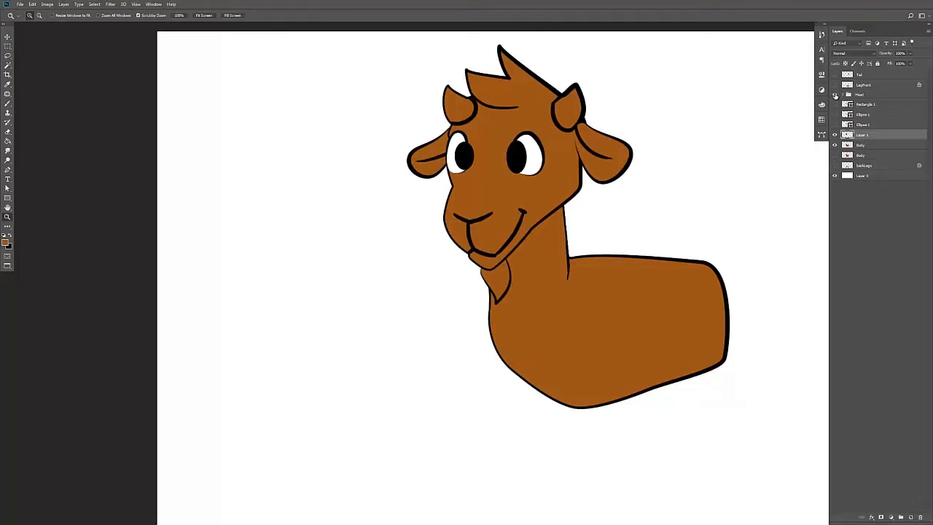
{"action": "left_click", "coordinate": [835, 94]}
{"action": "left_click", "coordinate": [835, 145]}
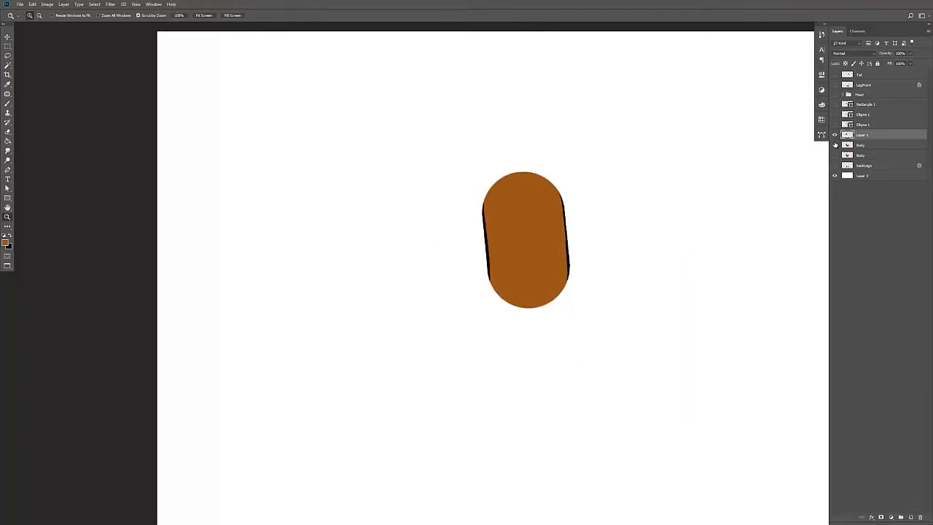
{"action": "left_click", "coordinate": [835, 145]}
{"action": "left_click", "coordinate": [834, 134]}
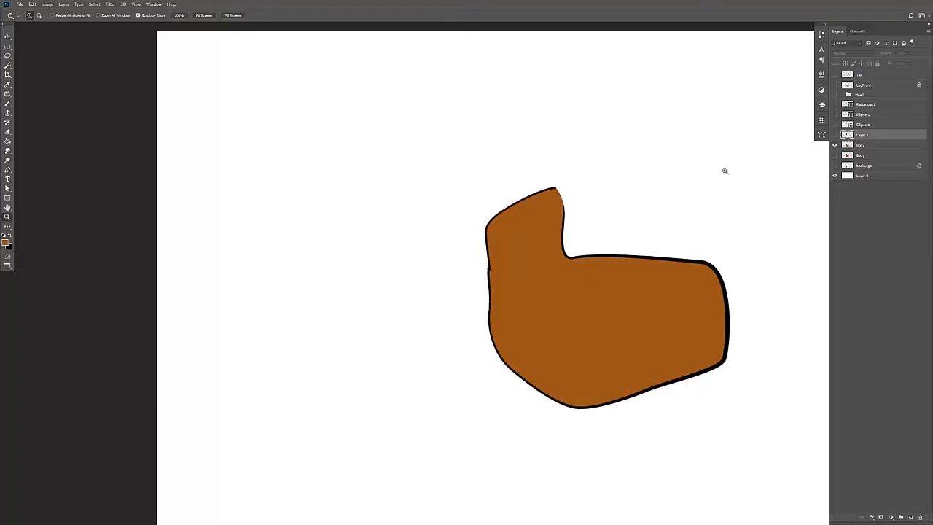
{"action": "left_click", "coordinate": [836, 135]}
Hide Layer 1, show the Rectangle 1 and both Ellipse 1 layers, and make the visible Body copy active
{"action": "left_click", "coordinate": [835, 135]}
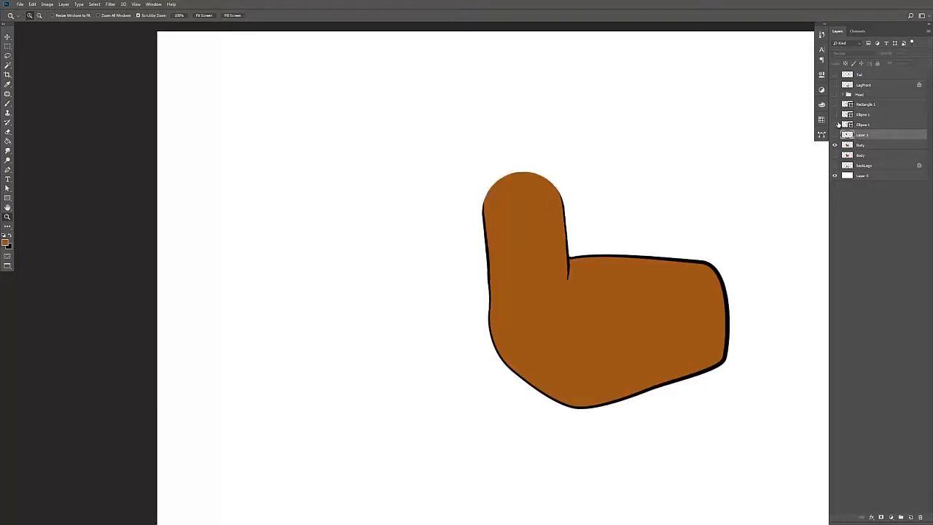
{"action": "left_click_drag", "start_coordinate": [836, 124], "coordinate": [835, 104]}
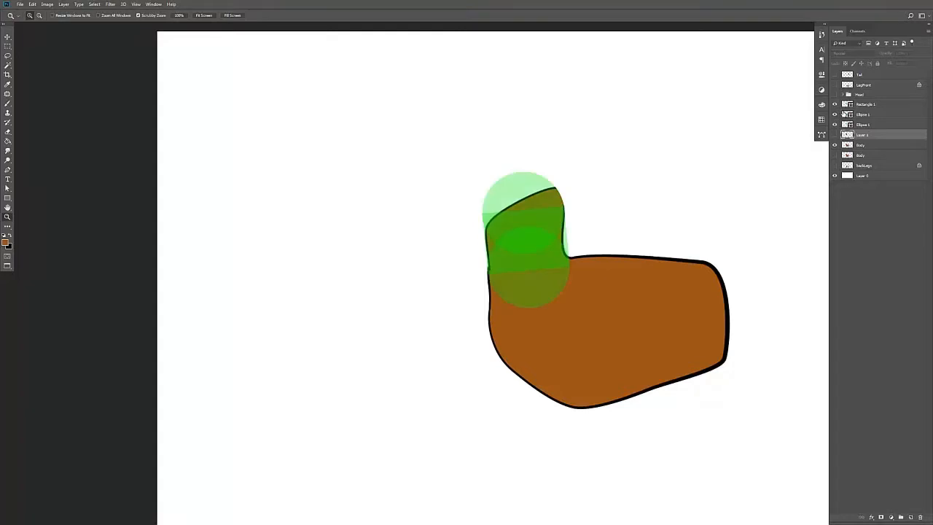
{"action": "left_click", "coordinate": [861, 147]}
{"action": "left_click", "coordinate": [527, 275]}
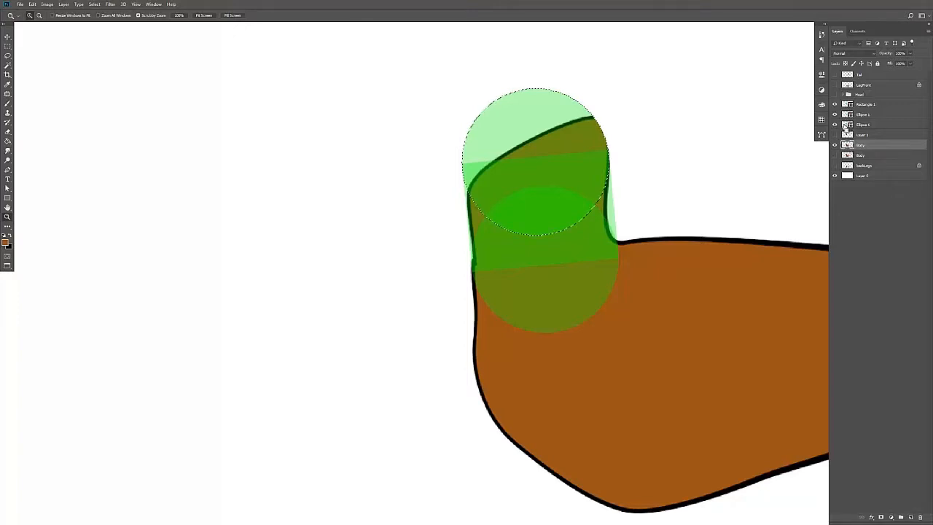
Using the lower ellipse's outline, trim the body's old neck to a round end and paint brown over the outlines inside it
{"action": "left_click", "coordinate": [847, 126], "text": "ctrl"}
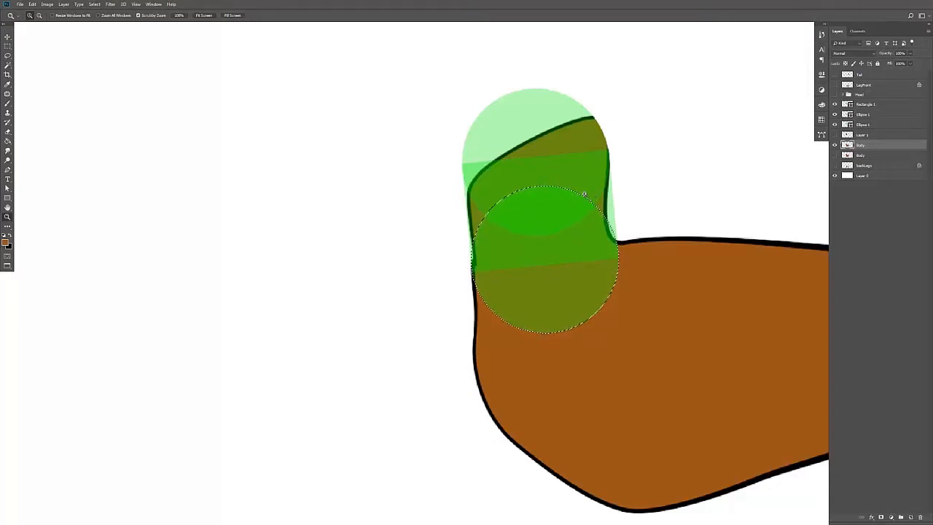
{"action": "key", "text": "e"}
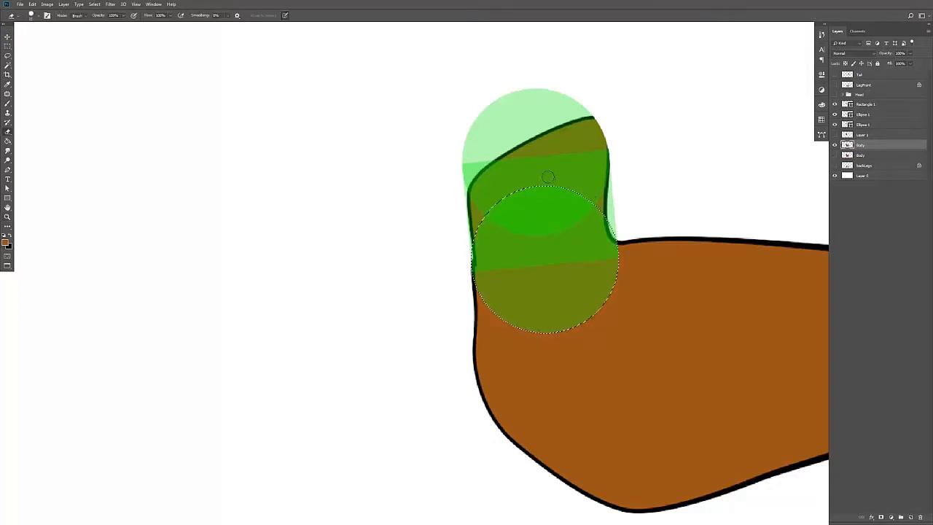
{"action": "mouse_move", "coordinate": [602, 132]}
{"action": "left_mouse_down"}
{"action": "mouse_move", "coordinate": [539, 146]}
{"action": "mouse_move", "coordinate": [499, 176]}
{"action": "mouse_move", "coordinate": [481, 195]}
{"action": "mouse_move", "coordinate": [476, 229]}
{"action": "mouse_move", "coordinate": [532, 178]}
{"action": "mouse_move", "coordinate": [605, 148]}
{"action": "mouse_move", "coordinate": [573, 197]}
{"action": "left_mouse_up"}
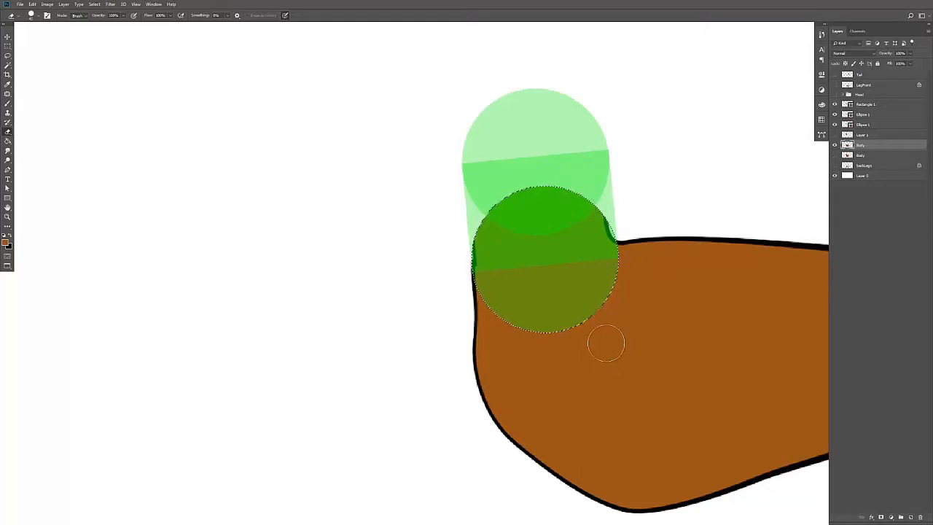
{"action": "key", "text": "b"}
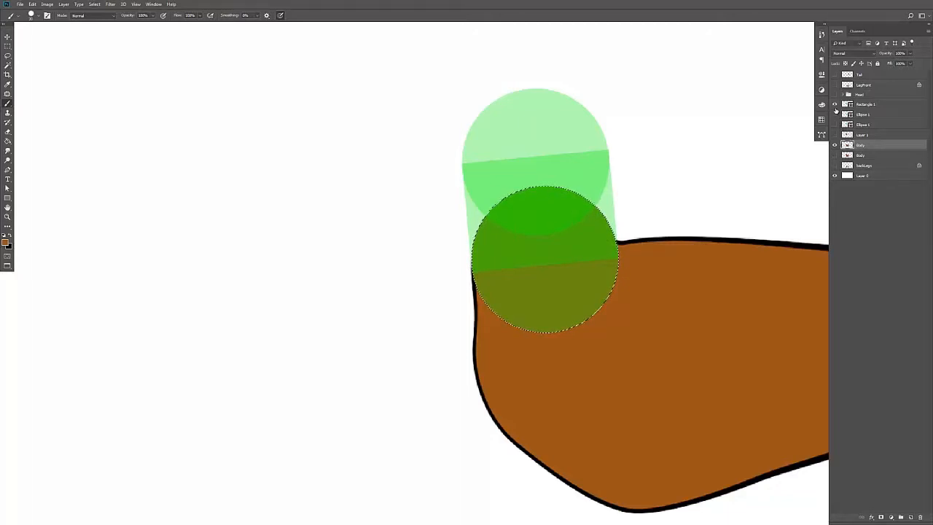
Show Layer 1 again, rename it Neck, and clear the selection
{"action": "key", "text": "z"}
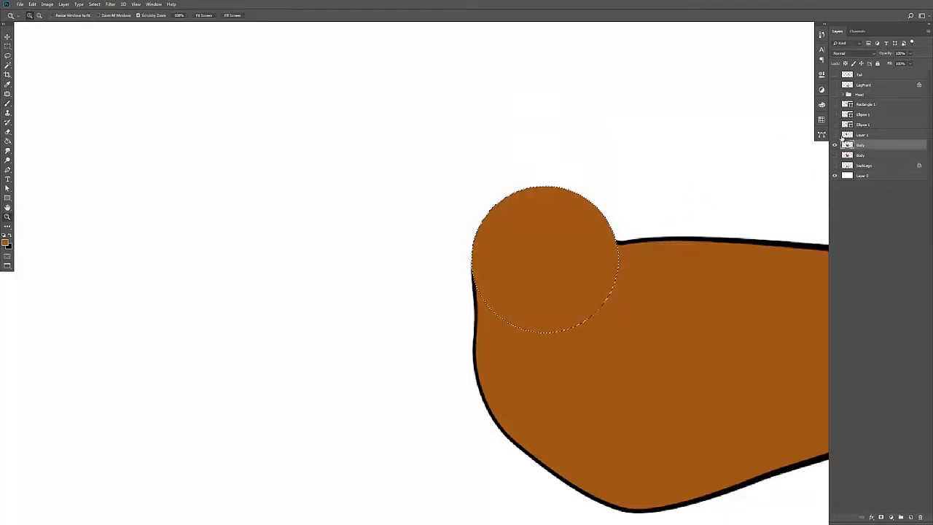
{"action": "left_click", "coordinate": [835, 136]}
{"action": "double_click", "coordinate": [861, 135]}
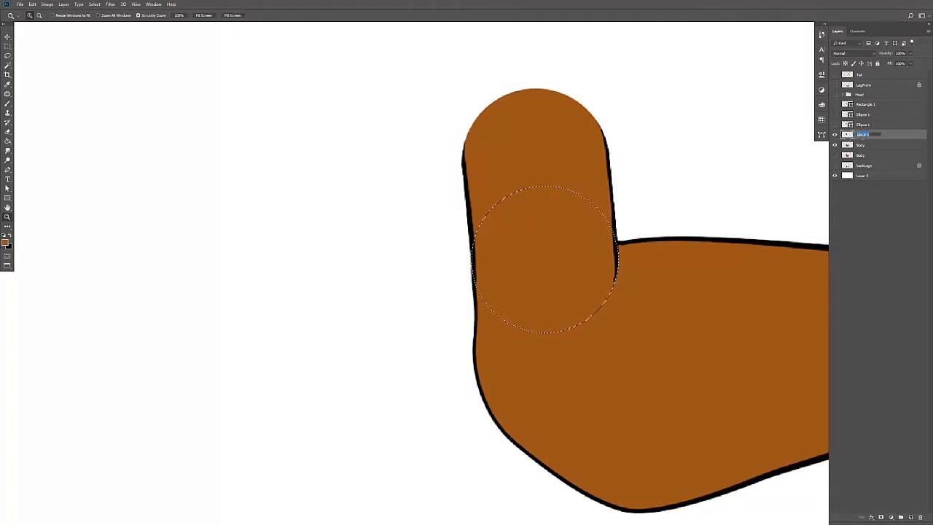
{"action": "type", "text": "Neck"}
{"action": "key", "text": "Return"}
{"action": "left_click_drag", "start_coordinate": [587, 212], "coordinate": [551, 232]}
{"action": "key", "text": "l"}
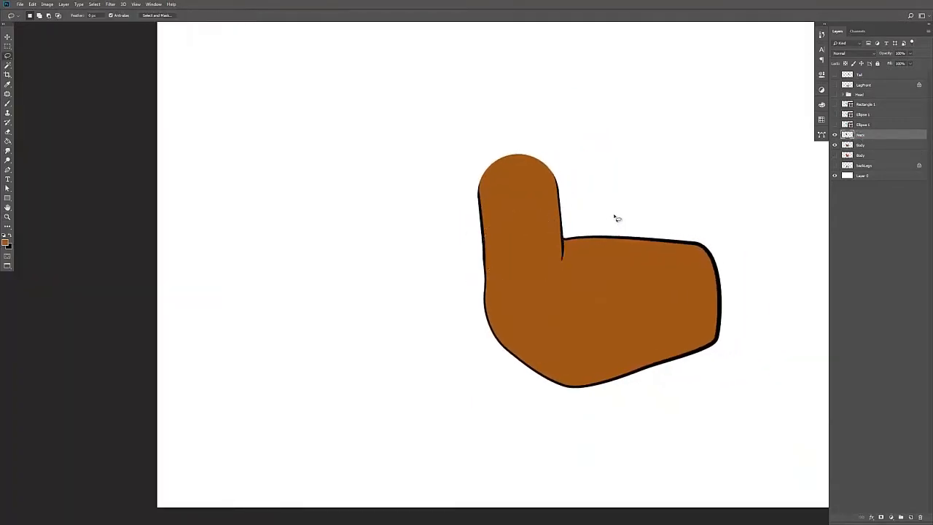
Show the Head group and inspect how the neck joins the head and body
{"action": "left_click", "coordinate": [836, 95]}
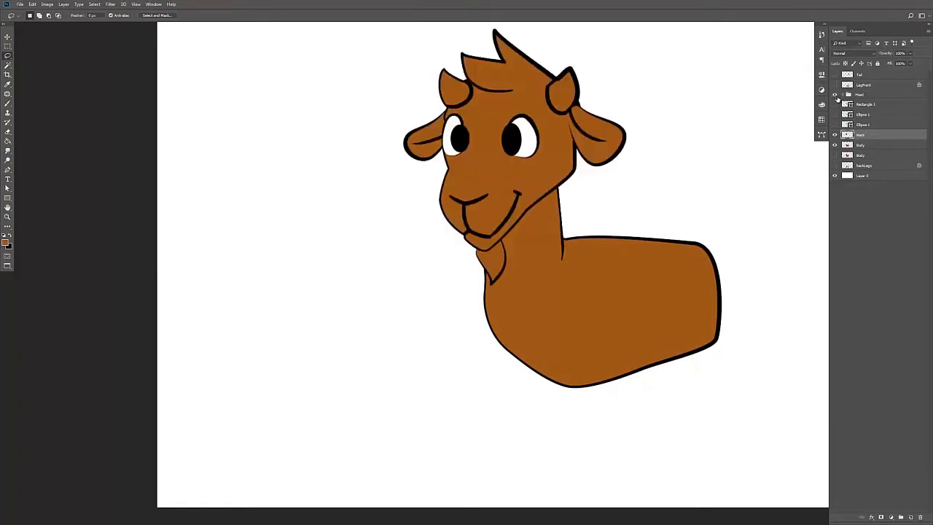
{"action": "key", "text": "z"}
{"action": "left_click_drag", "start_coordinate": [543, 210], "coordinate": [585, 151]}
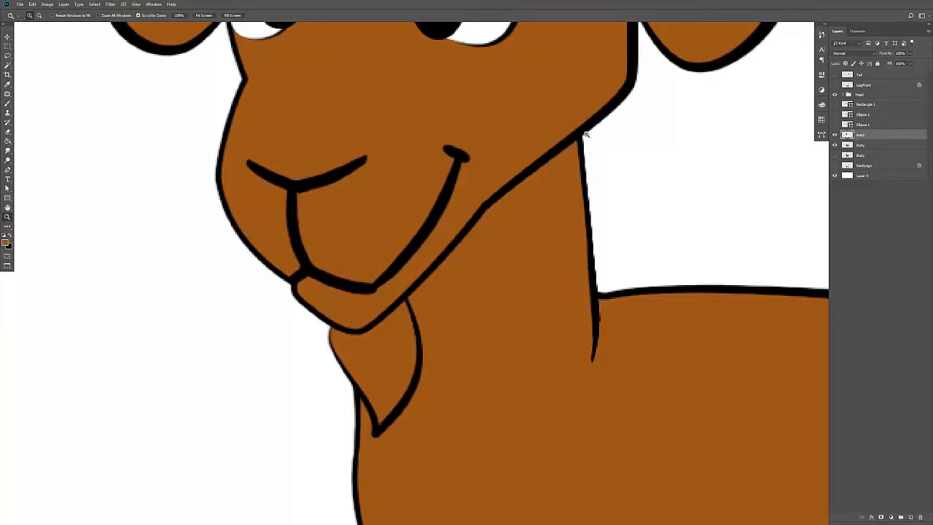
{"action": "key", "text": "ctrl+0"}
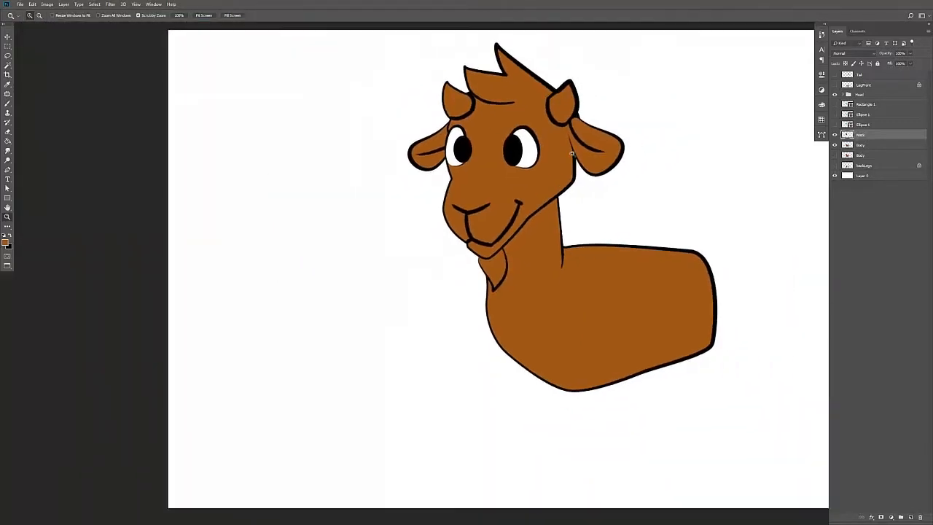
{"action": "left_click_drag", "start_coordinate": [620, 202], "coordinate": [595, 213]}
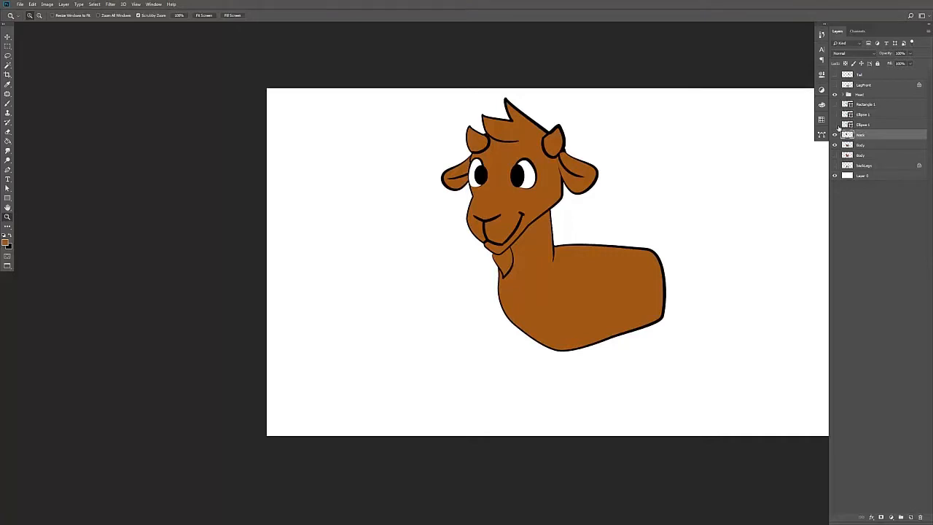
Show the lower neck-joint ellipse and duplicate its layer to the very top of the layer stack
{"action": "left_click", "coordinate": [836, 125]}
{"action": "left_click", "coordinate": [835, 124]}
{"action": "left_click", "coordinate": [836, 115]}
{"action": "left_click", "coordinate": [835, 115]}
{"action": "left_click", "coordinate": [863, 115]}
{"action": "left_click", "coordinate": [835, 115]}
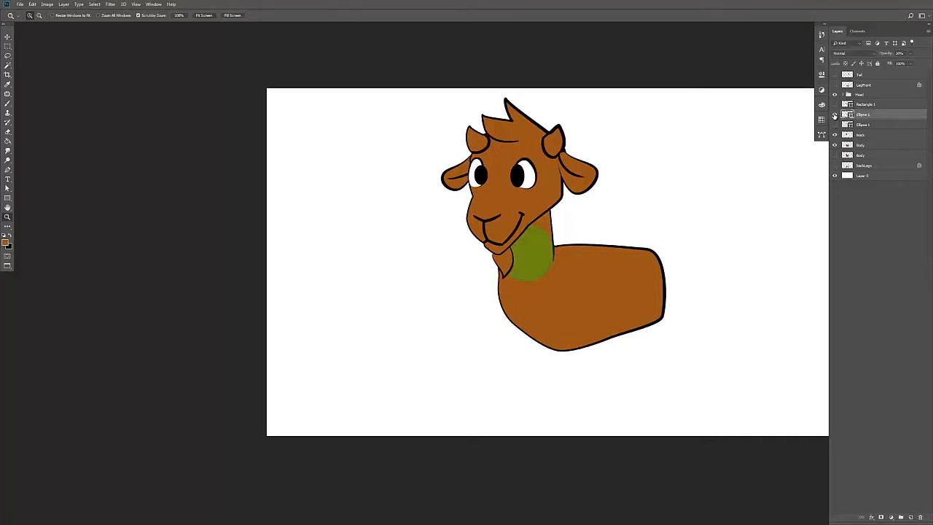
{"action": "key", "text": "v"}
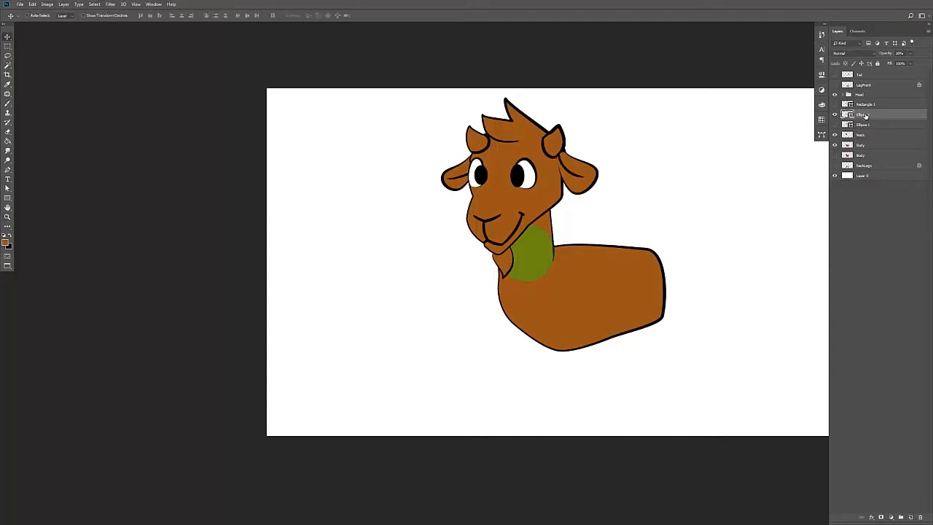
{"action": "left_click_drag", "start_coordinate": [873, 113], "coordinate": [873, 71]}
Rename the duplicated ellipse layer Pivots and hide the original ellipse
{"action": "double_click", "coordinate": [863, 75]}
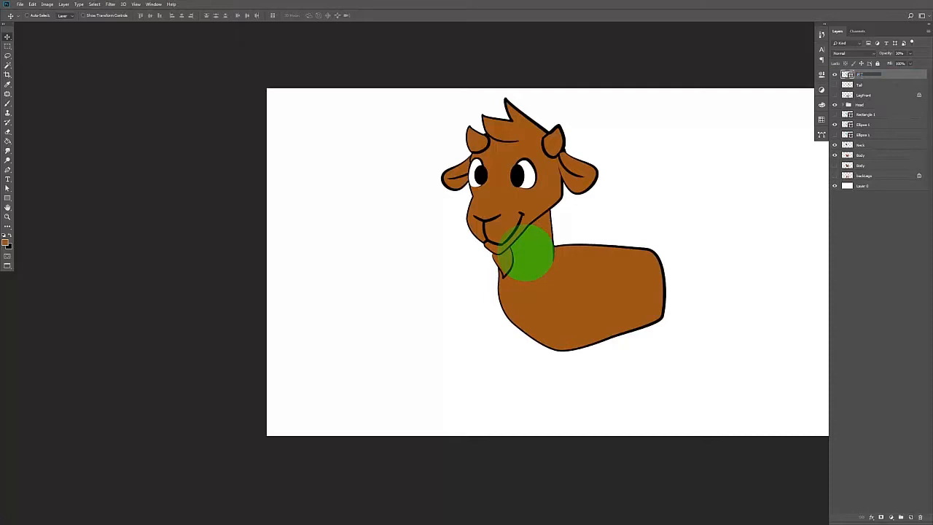
{"action": "key", "text": "Return"}
{"action": "left_click", "coordinate": [835, 125]}
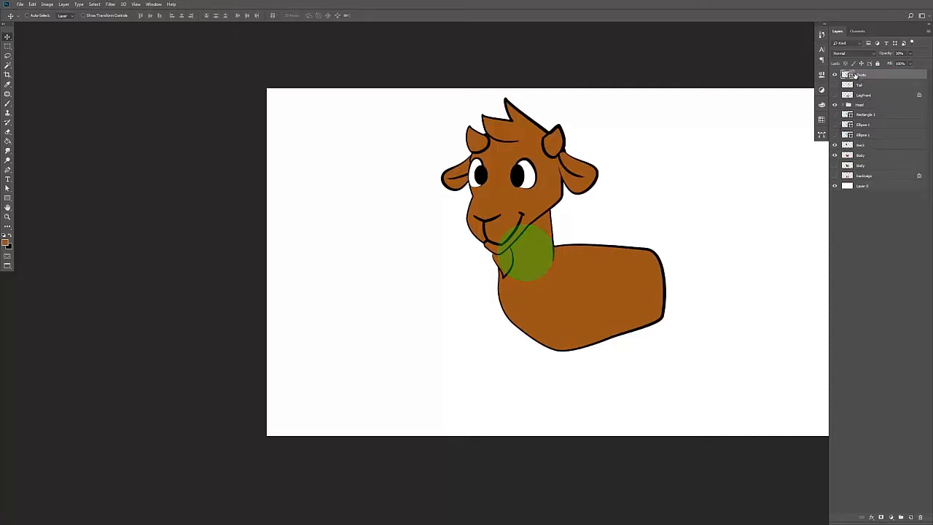
Scale the Pivots circle down to a small dot at the centre of the lower neck joint
{"action": "key", "text": "ctrl+t"}
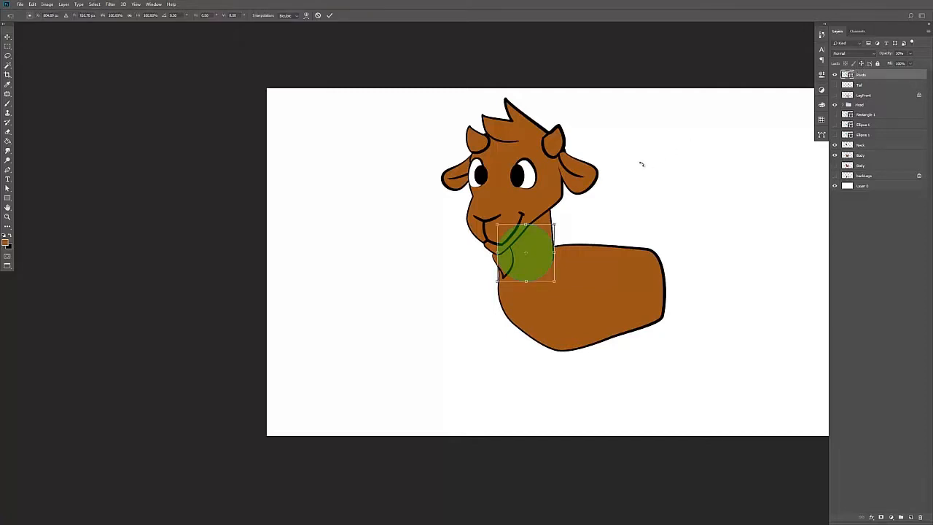
{"action": "left_click_drag", "start_coordinate": [556, 224], "coordinate": [566, 250]}
{"action": "key", "text": "Return"}
{"action": "key", "text": "z"}
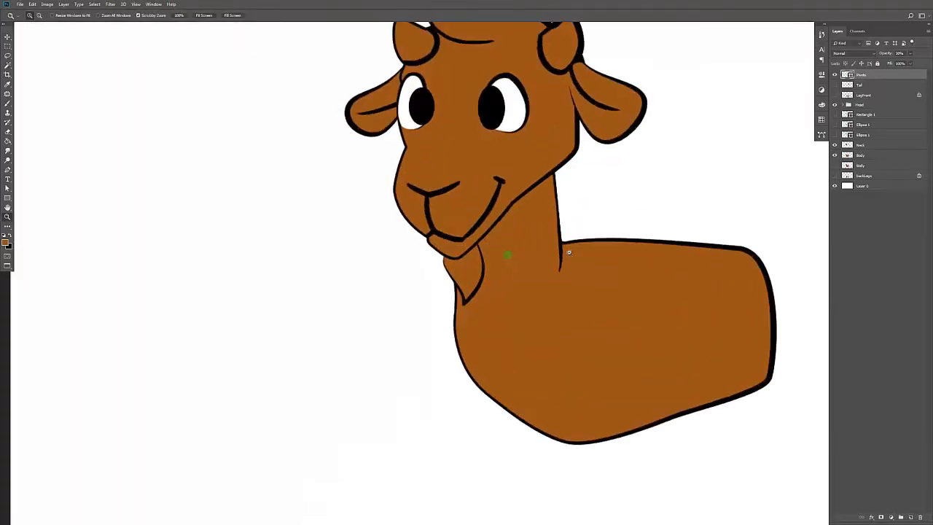
Try rotating the Head group and Neck layer together about 16° counter-clockwise around the pivot dot
{"action": "left_click", "coordinate": [865, 107]}
{"action": "left_click", "coordinate": [864, 145], "text": "ctrl"}
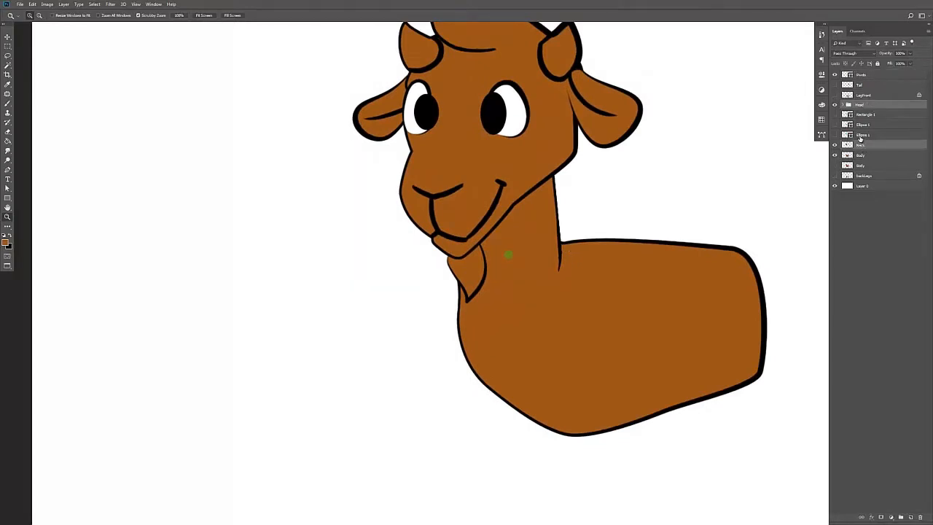
{"action": "left_click", "coordinate": [609, 222], "text": "alt"}
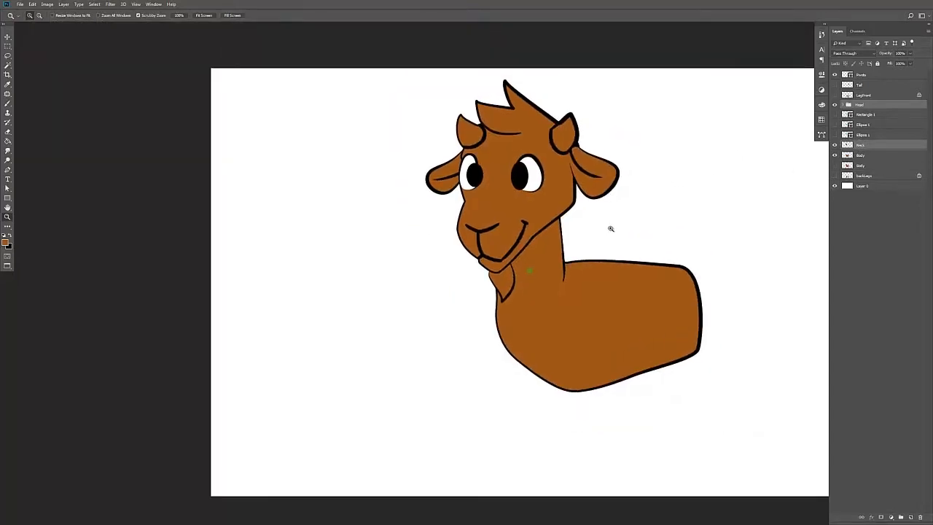
{"action": "key", "text": "ctrl+t"}
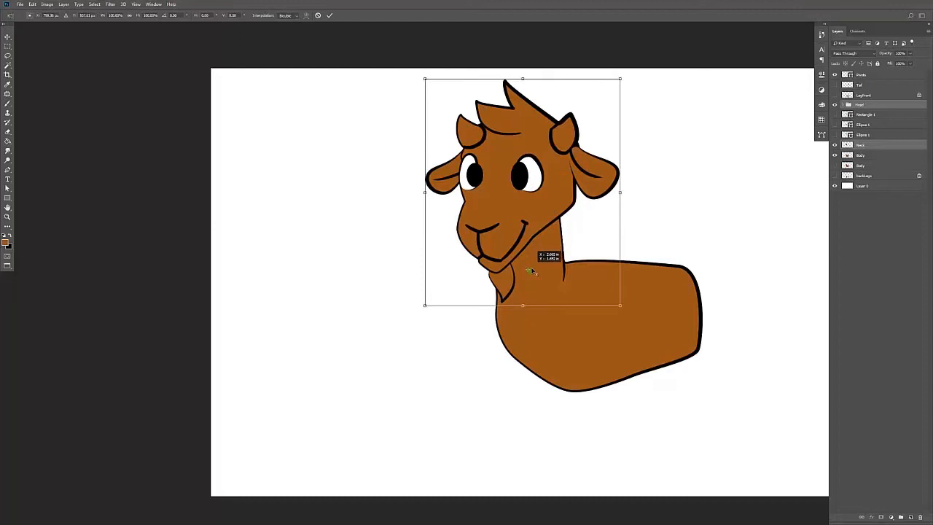
{"action": "left_click_drag", "start_coordinate": [532, 271], "coordinate": [534, 272]}
{"action": "left_click_drag", "start_coordinate": [639, 85], "coordinate": [581, 70]}
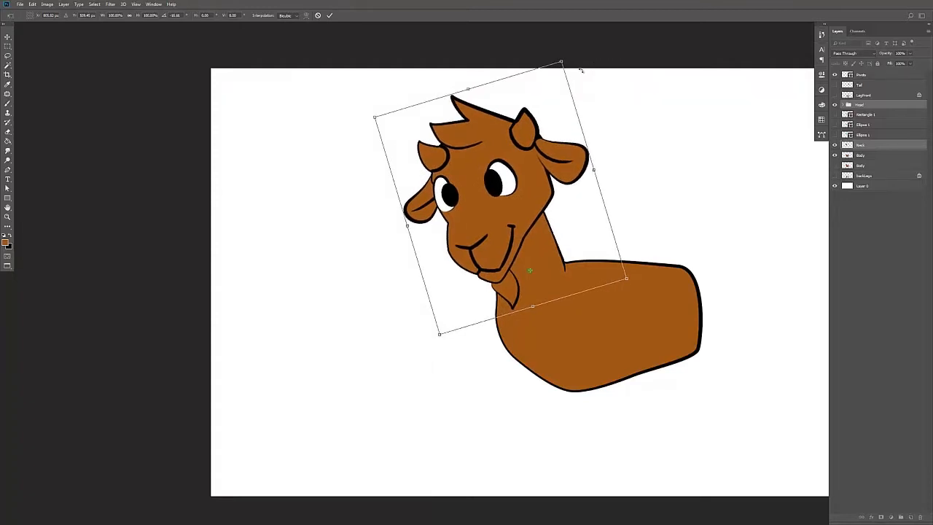
{"action": "key", "text": "Return"}
{"action": "key", "text": "z"}
{"action": "key", "text": "ctrl+z"}
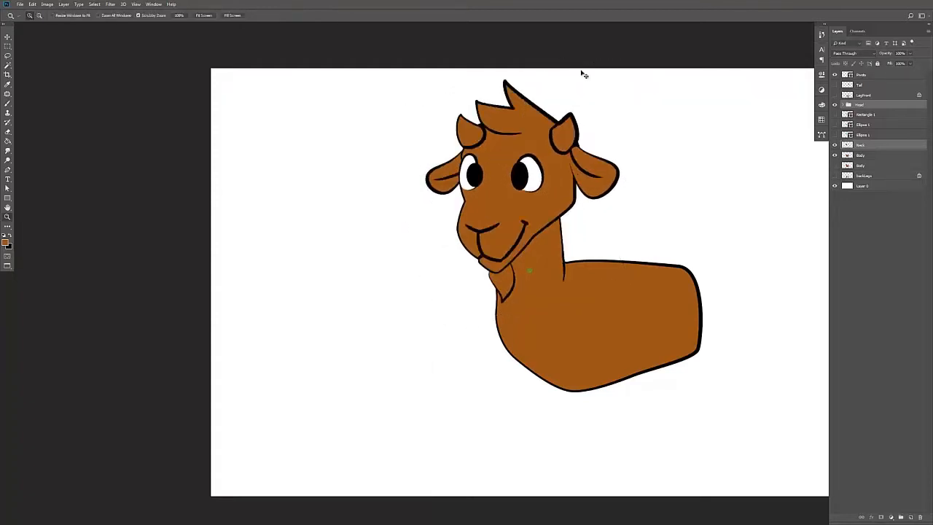
Try rotating the Head group and Neck layer together about 22° clockwise around the pivot dot
{"action": "key", "text": "ctrl+t"}
{"action": "left_click_drag", "start_coordinate": [524, 199], "coordinate": [529, 271]}
{"action": "left_click_drag", "start_coordinate": [653, 128], "coordinate": [694, 172]}
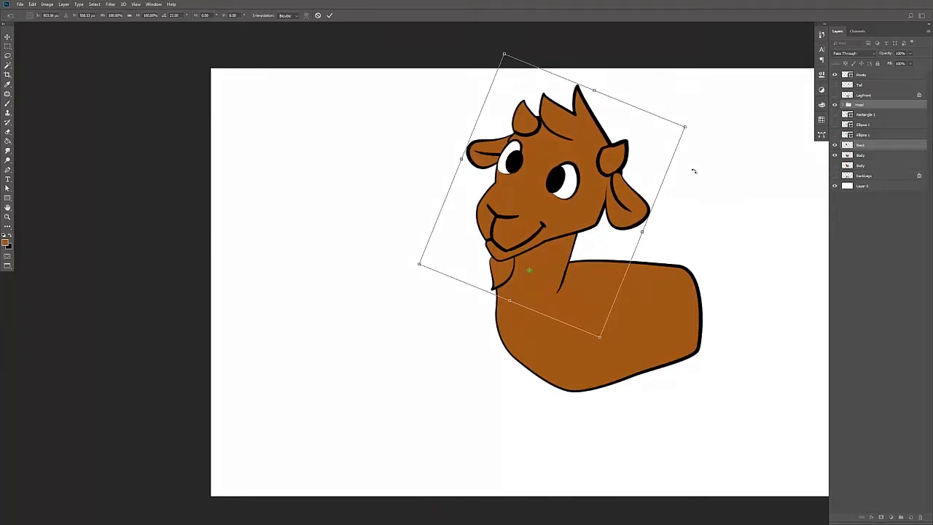
{"action": "key", "text": "Escape"}
{"action": "key", "text": "z"}
{"action": "key", "text": "ctrl+z"}
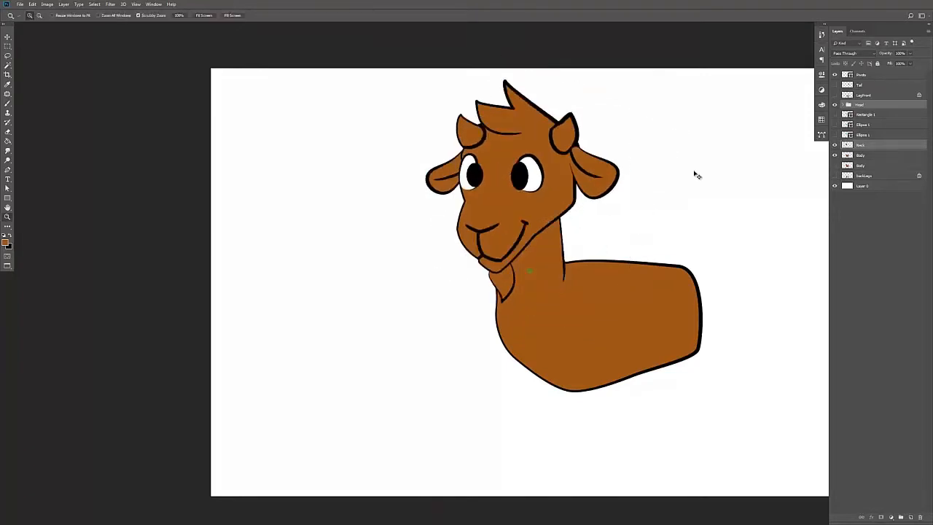
Hide the Head group to expose the whole neck and its upper round end
{"action": "left_click", "coordinate": [835, 105]}
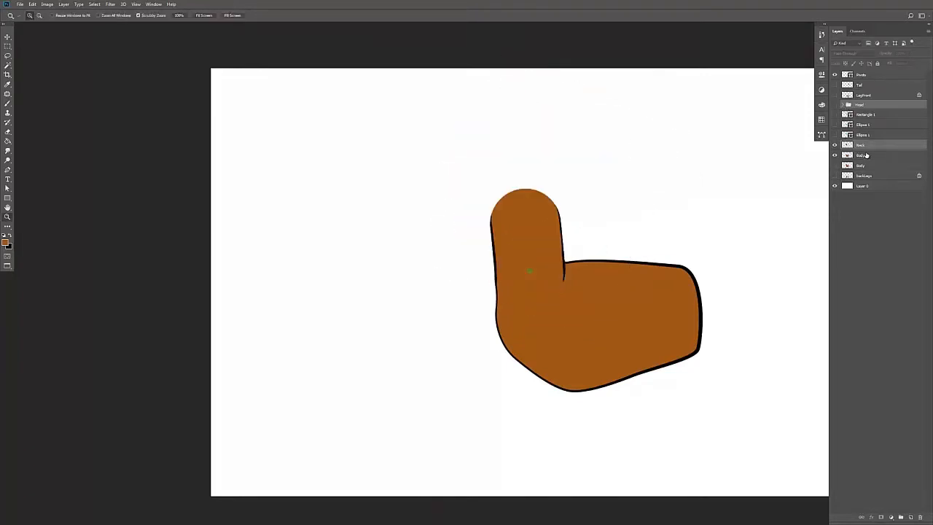
{"action": "key", "text": "ctrl+t"}
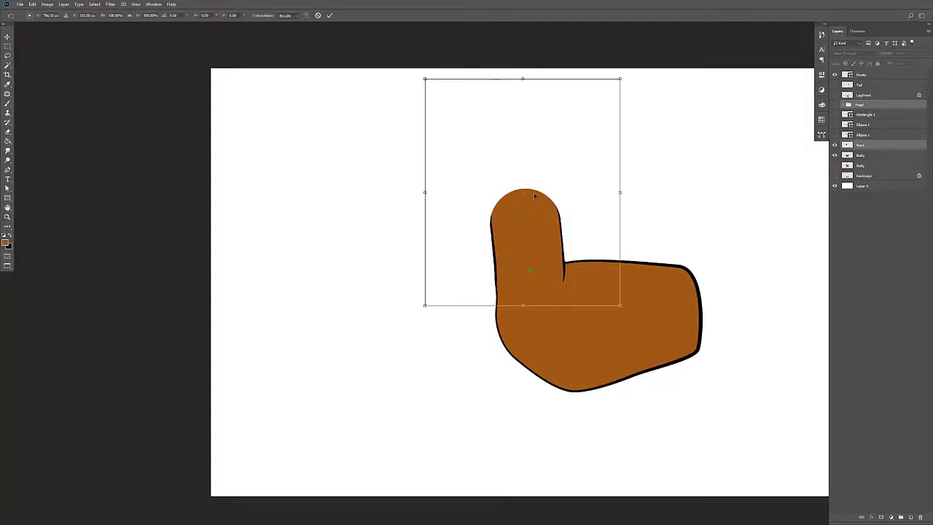
{"action": "key", "text": "Escape"}
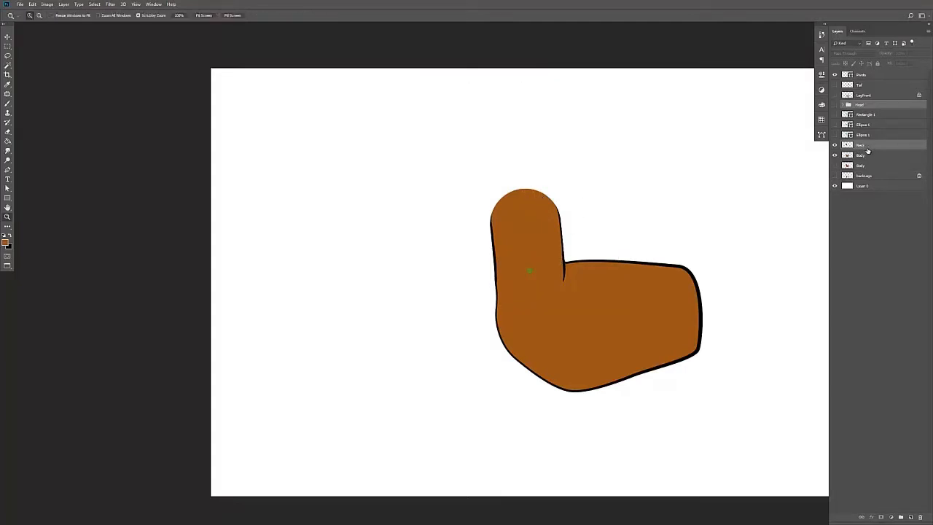
Try rotating the Neck layer clockwise about the green pivot dot, and undo the rotation
{"action": "left_click", "coordinate": [868, 149]}
{"action": "key", "text": "ctrl+t"}
{"action": "left_click_drag", "start_coordinate": [532, 252], "coordinate": [533, 270]}
{"action": "left_click_drag", "start_coordinate": [573, 217], "coordinate": [615, 194]}
{"action": "key", "text": "z"}
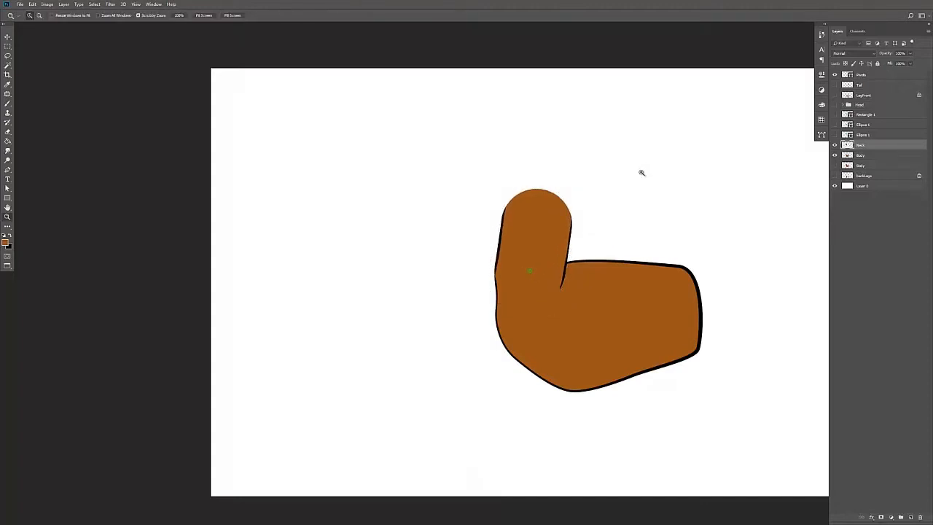
{"action": "key", "text": "ctrl+z"}
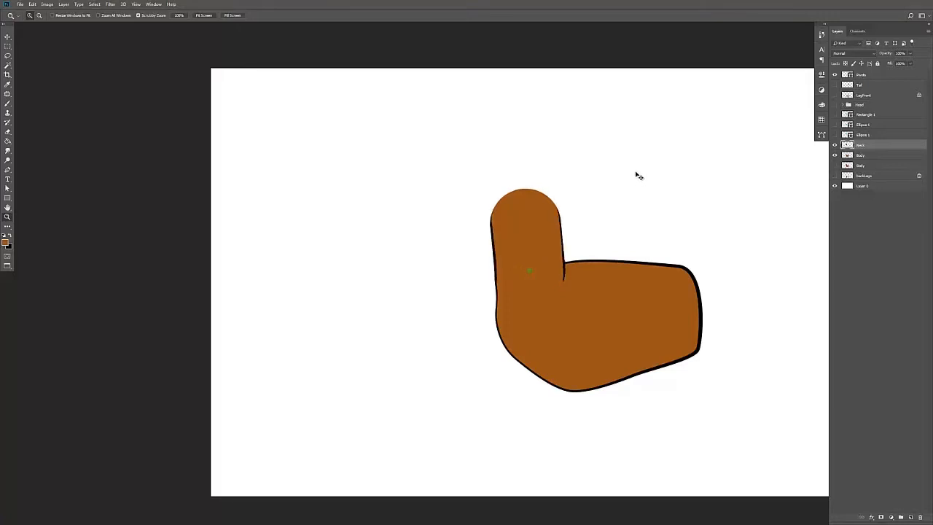
Try rotating the Neck layer counter-clockwise about the green pivot dot, and undo it
{"action": "key", "text": "ctrl+t"}
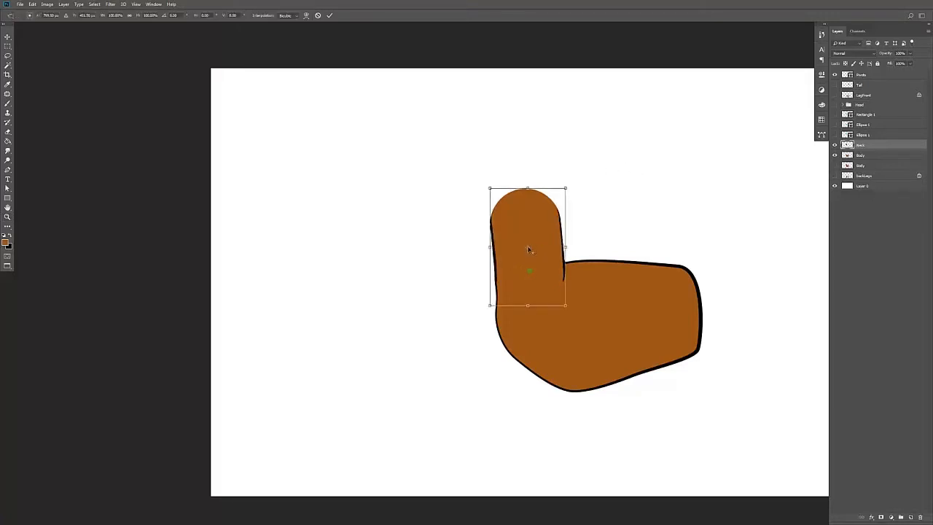
{"action": "mouse_move", "coordinate": [574, 170]}
{"action": "left_mouse_down"}
{"action": "mouse_move", "coordinate": [561, 167]}
{"action": "mouse_move", "coordinate": [577, 172]}
{"action": "left_mouse_up"}
{"action": "key", "text": "Return"}
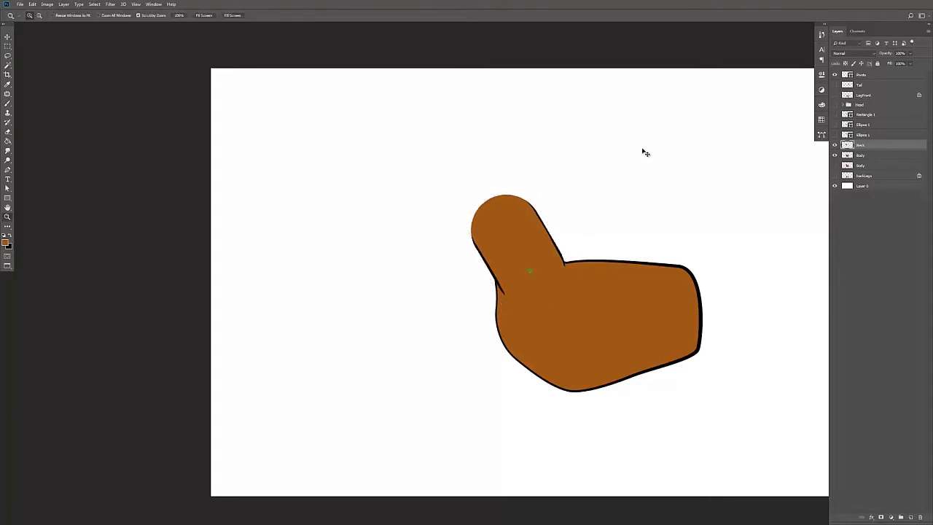
{"action": "key", "text": "ctrl+z"}
Hide the Body layer and try a black brush stroke along the neck's lower-left curve, undoing the stroke
{"action": "left_click", "coordinate": [494, 286]}
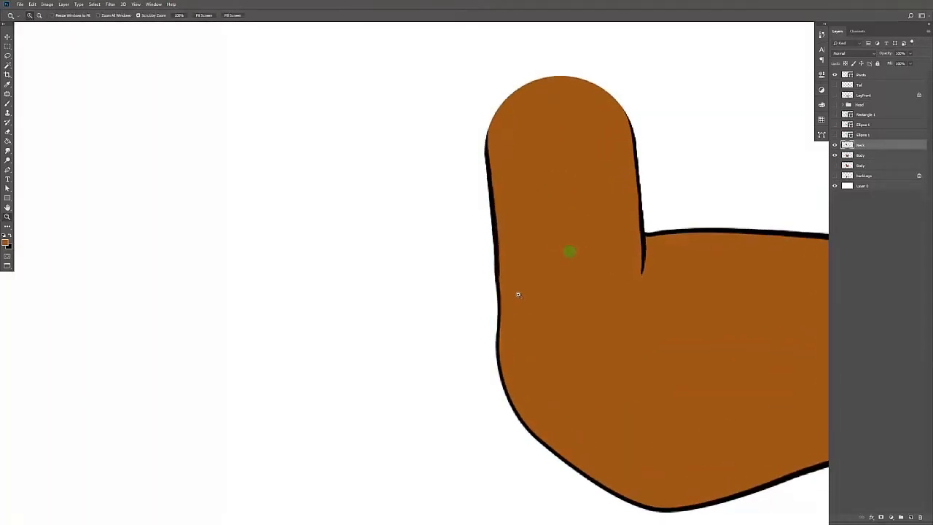
{"action": "left_click", "coordinate": [835, 156]}
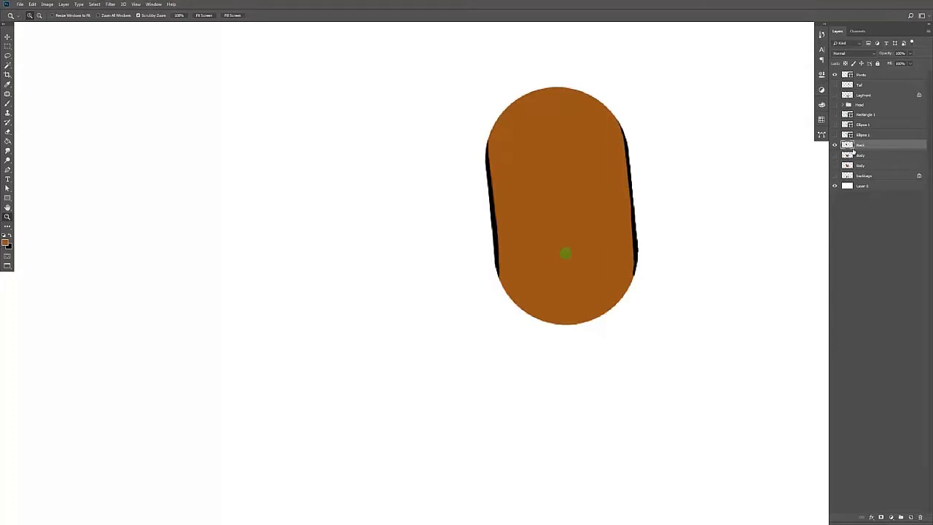
{"action": "key", "text": "x"}
{"action": "key", "text": "b"}
{"action": "left_click_drag", "start_coordinate": [492, 257], "coordinate": [544, 348]}
{"action": "key", "text": "ctrl+z"}
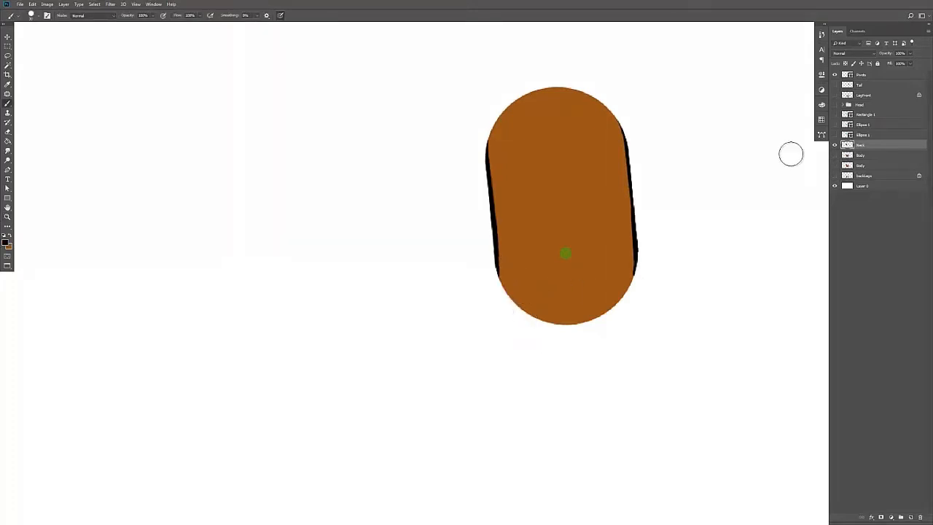
Lock the Neck layer's transparent pixels, extend its black outline around the lower-left curve with a smaller brush, and show Body again
{"action": "left_click", "coordinate": [846, 63]}
{"action": "key", "text": "bracketleft"}
{"action": "key", "text": "bracketleft"}
{"action": "key", "text": "bracketleft"}
{"action": "key", "text": "bracketleft"}
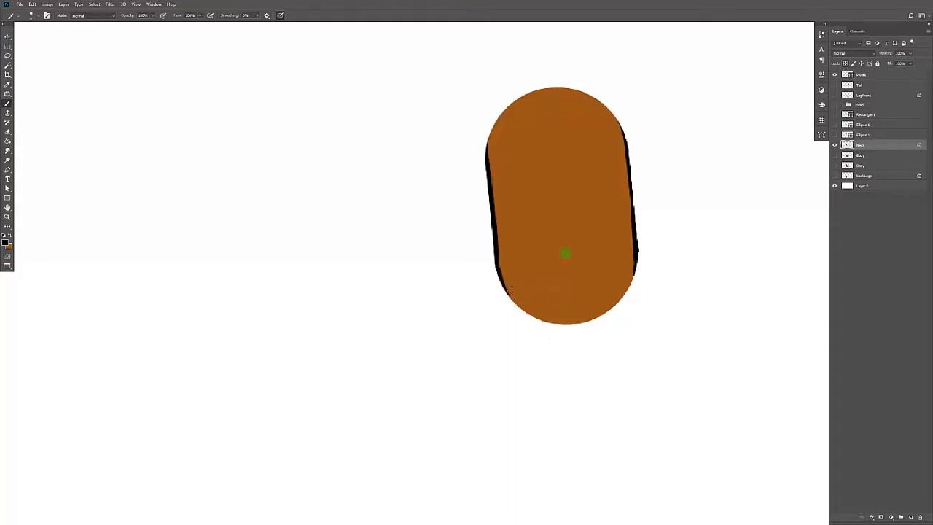
{"action": "left_click_drag", "start_coordinate": [496, 262], "coordinate": [541, 323]}
{"action": "key", "text": "z"}
{"action": "left_click", "coordinate": [546, 247], "text": "alt"}
{"action": "left_click", "coordinate": [835, 155]}
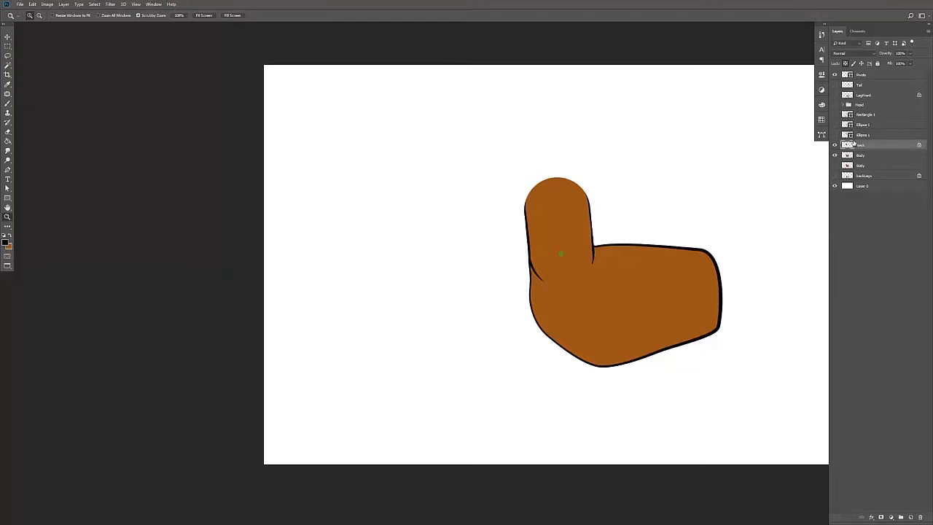
Test the extended neck outline by rotating the Neck layer both ways about the pivot dot, undoing each rotation
{"action": "key", "text": "ctrl+t"}
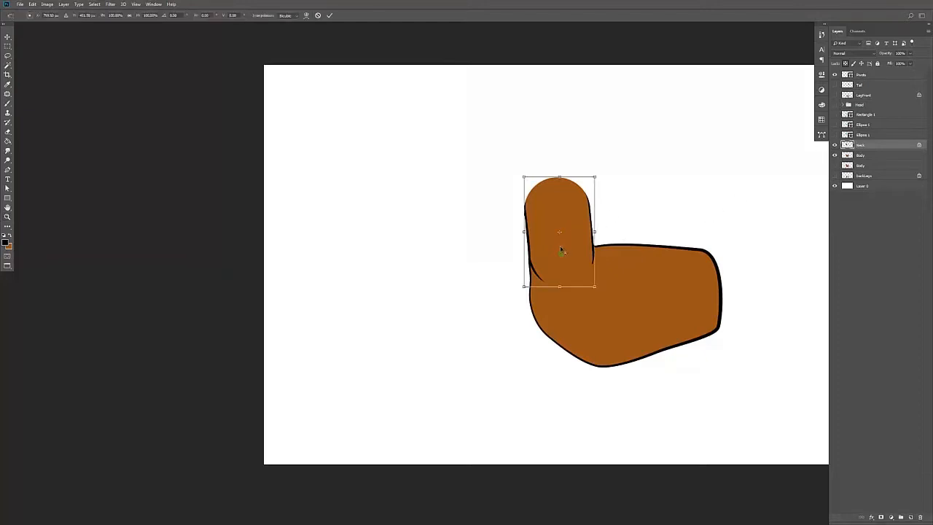
{"action": "left_click_drag", "start_coordinate": [561, 251], "coordinate": [562, 258]}
{"action": "mouse_move", "coordinate": [618, 185]}
{"action": "left_mouse_down"}
{"action": "mouse_move", "coordinate": [595, 174]}
{"action": "mouse_move", "coordinate": [602, 185]}
{"action": "left_mouse_up"}
{"action": "key", "text": "Return"}
{"action": "key", "text": "z"}
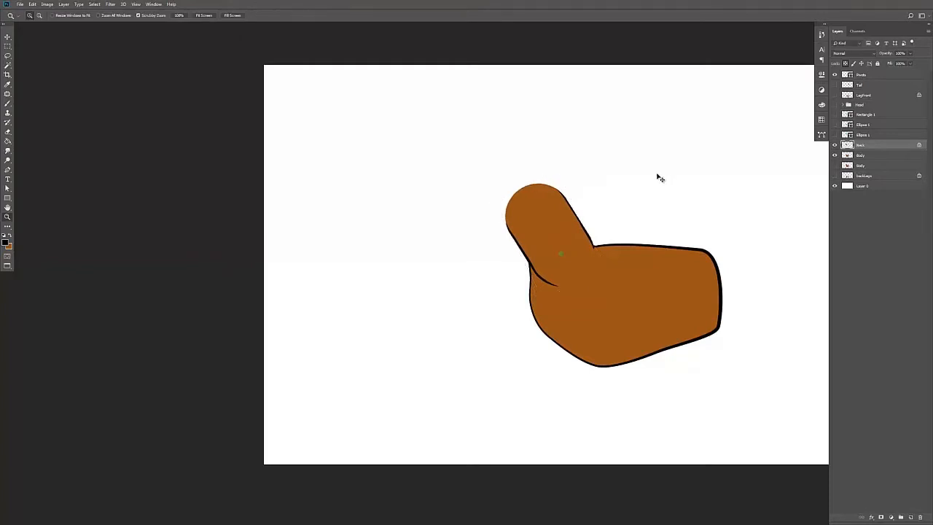
{"action": "key", "text": "ctrl+z"}
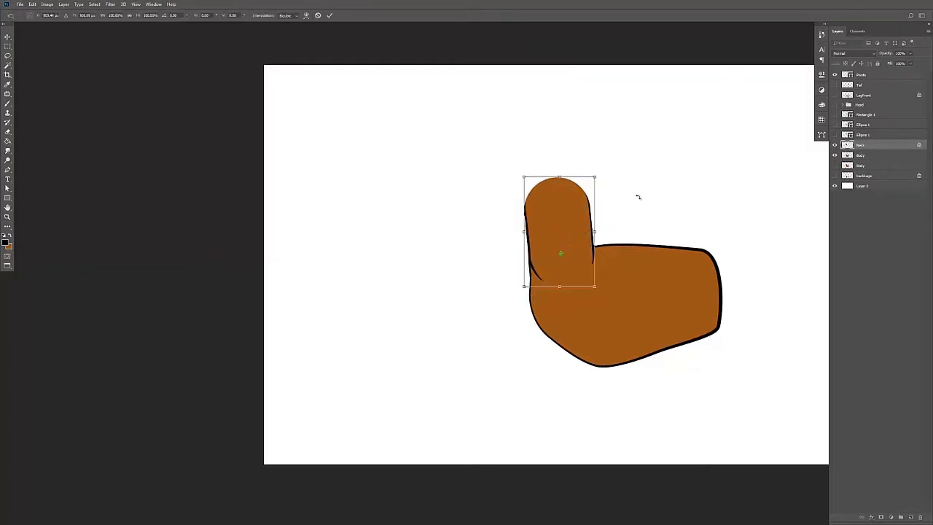
{"action": "left_click_drag", "start_coordinate": [638, 195], "coordinate": [644, 217]}
{"action": "key", "text": "Return"}
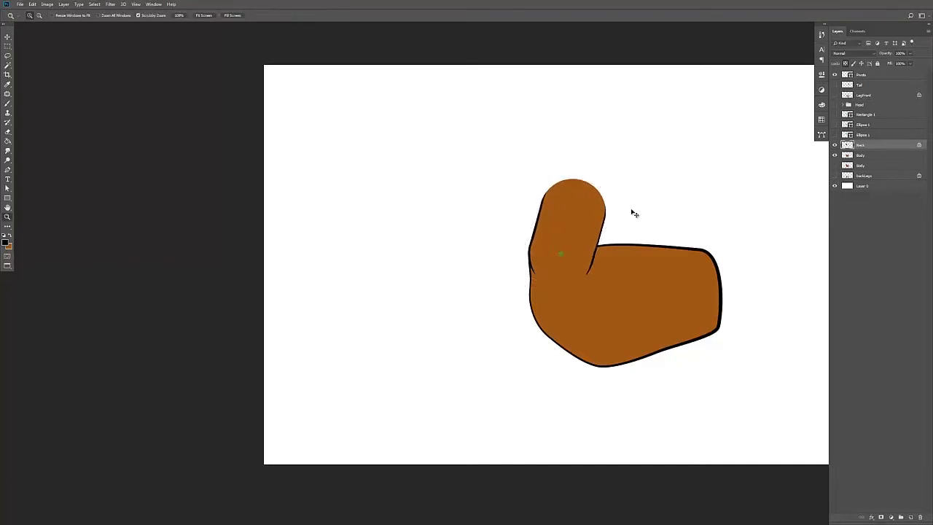
{"action": "key", "text": "ctrl+z"}
Try the Neck layer beneath Body with a rotation about the pivot, undo the rotation and return Neck above Body
{"action": "left_click_drag", "start_coordinate": [858, 146], "coordinate": [857, 165]}
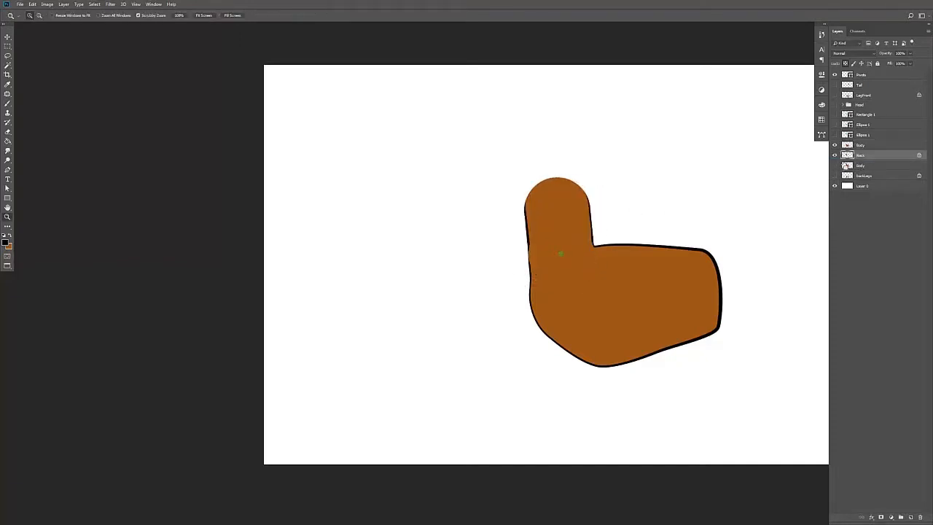
{"action": "key", "text": "ctrl+t"}
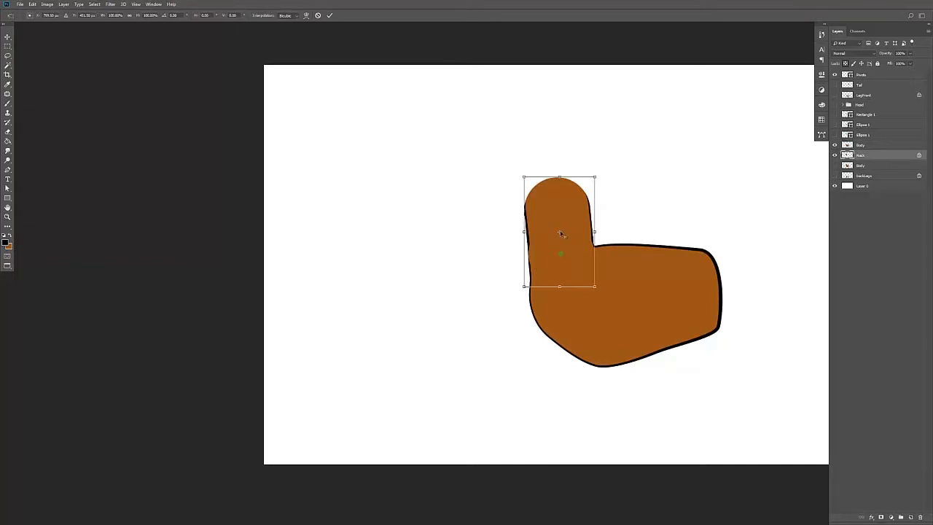
{"action": "left_click_drag", "start_coordinate": [561, 257], "coordinate": [562, 257]}
{"action": "left_click_drag", "start_coordinate": [611, 188], "coordinate": [590, 184]}
{"action": "key", "text": "Return"}
{"action": "key", "text": "ctrl+z"}
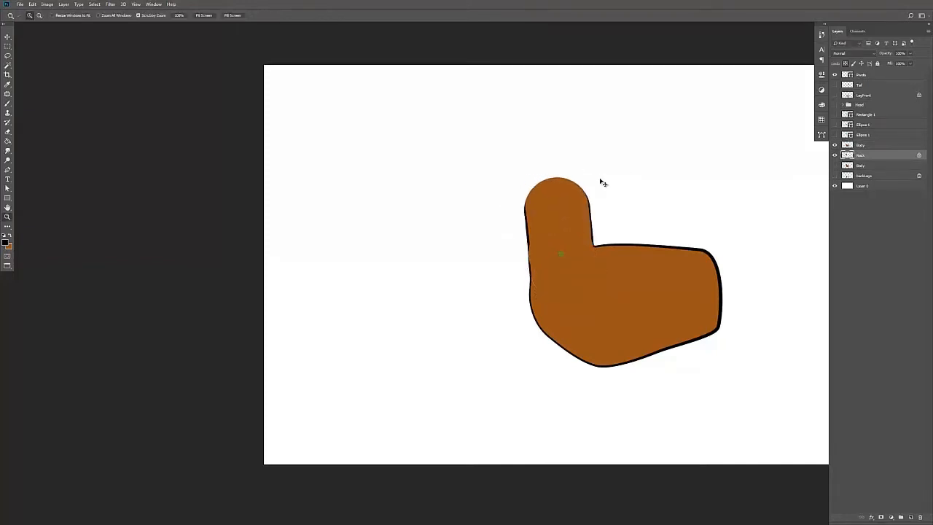
{"action": "key", "text": "ctrl+bracketright"}
Show the Head group and the LegFront layer
{"action": "scroll", "coordinate": [660, 186], "scroll_direction": "down", "scroll_amount": 2}
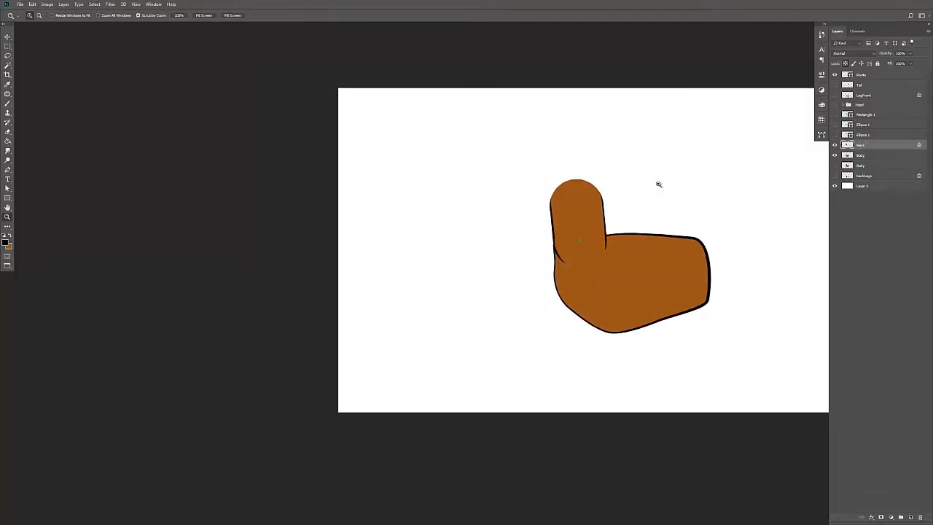
{"action": "left_click_drag", "start_coordinate": [660, 185], "coordinate": [621, 199]}
{"action": "left_click", "coordinate": [835, 104]}
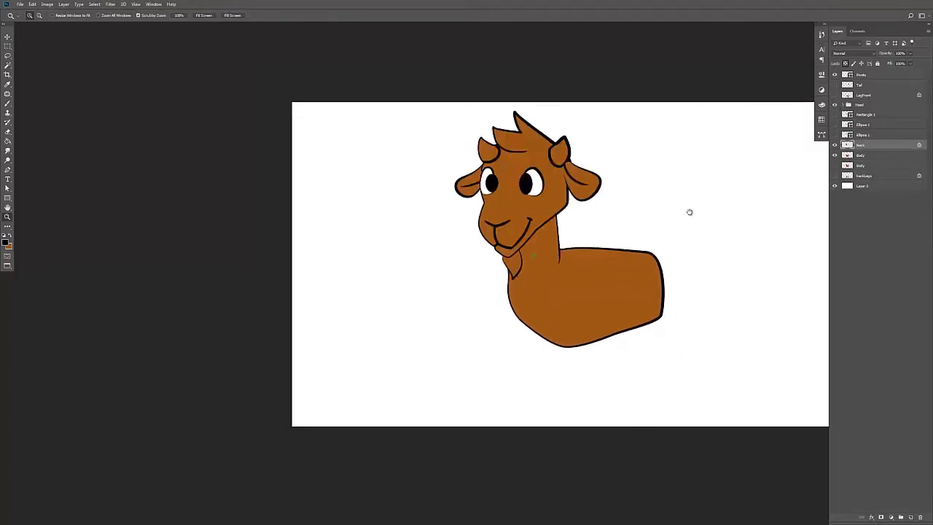
{"action": "left_click_drag", "start_coordinate": [690, 211], "coordinate": [683, 195]}
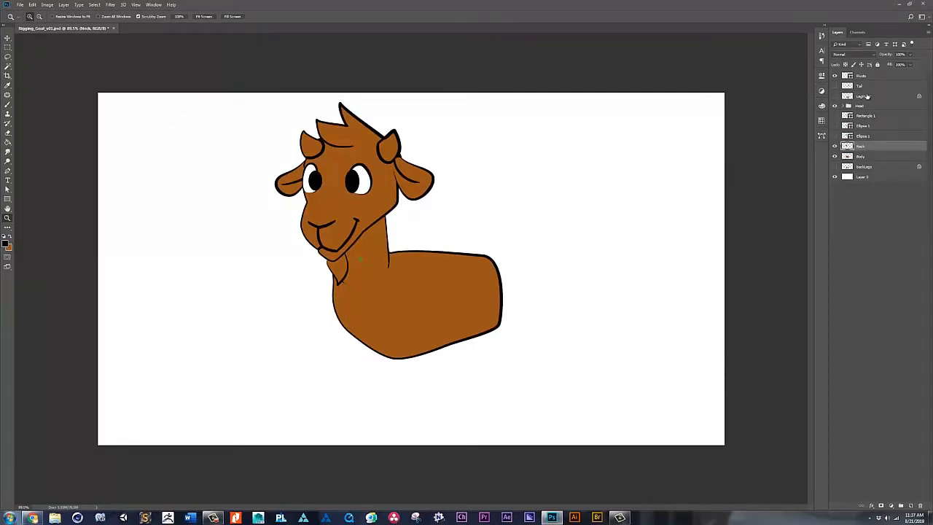
{"action": "left_click", "coordinate": [836, 95]}
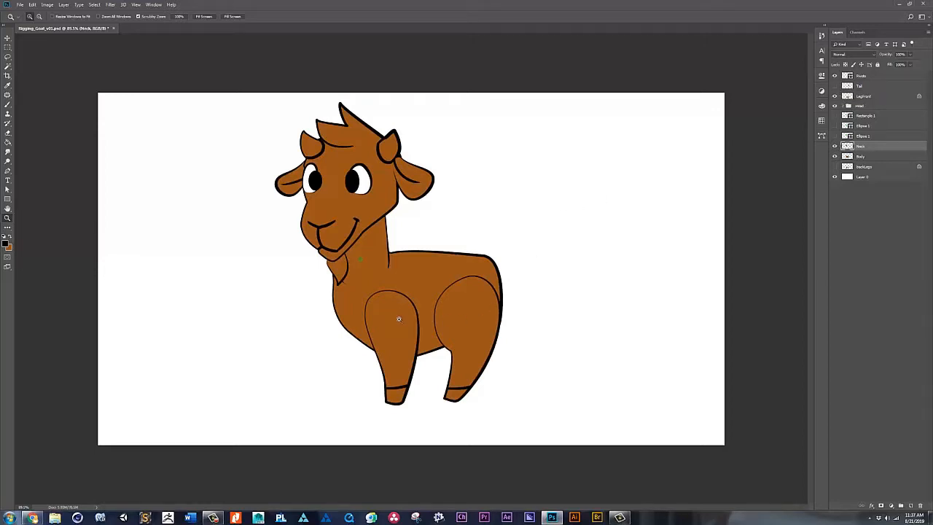
{"action": "left_click_drag", "start_coordinate": [399, 320], "coordinate": [435, 300]}
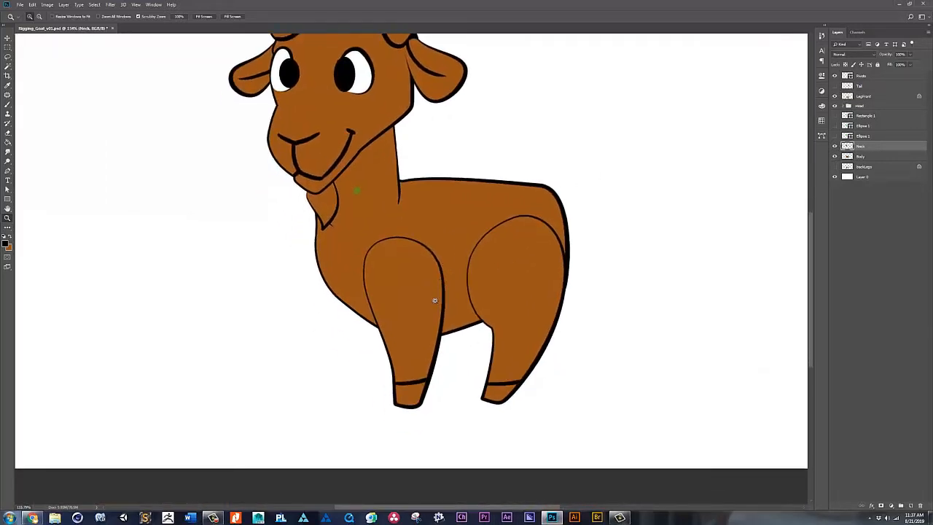
{"action": "key", "text": "f"}
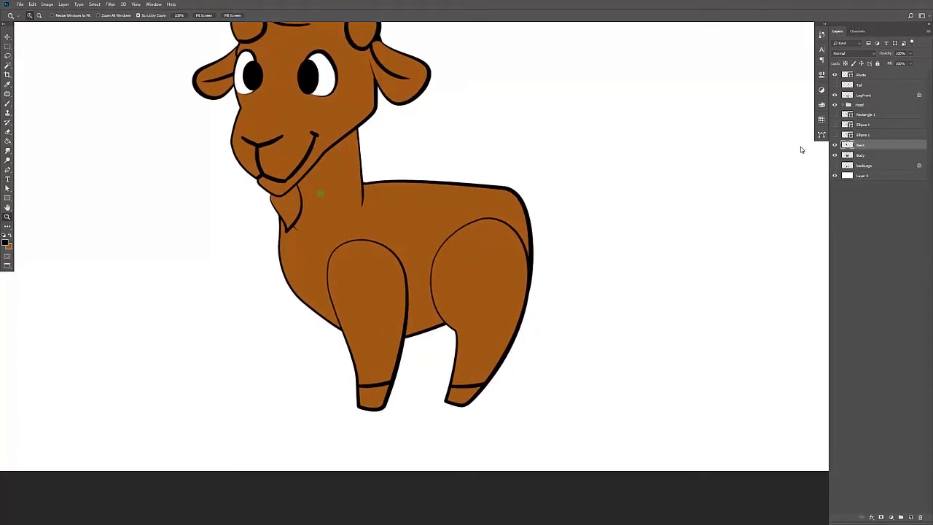
Unlock the LegFront layer, lasso around the goat's front leg and cut it out of the layer
{"action": "left_click", "coordinate": [835, 95]}
{"action": "left_click", "coordinate": [836, 95]}
{"action": "left_click", "coordinate": [835, 96]}
{"action": "left_click", "coordinate": [835, 96]}
{"action": "left_click", "coordinate": [871, 96]}
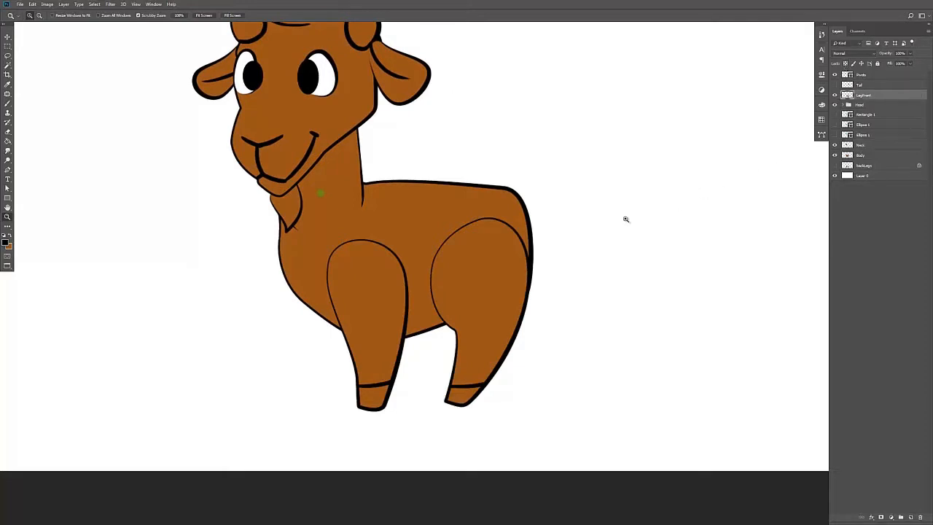
{"action": "key", "text": "l"}
{"action": "mouse_move", "coordinate": [422, 282]}
{"action": "left_mouse_down"}
{"action": "mouse_move", "coordinate": [302, 251]}
{"action": "mouse_move", "coordinate": [293, 316]}
{"action": "mouse_move", "coordinate": [313, 387]}
{"action": "mouse_move", "coordinate": [349, 419]}
{"action": "mouse_move", "coordinate": [396, 420]}
{"action": "mouse_move", "coordinate": [438, 330]}
{"action": "mouse_move", "coordinate": [423, 297]}
{"action": "left_mouse_up"}
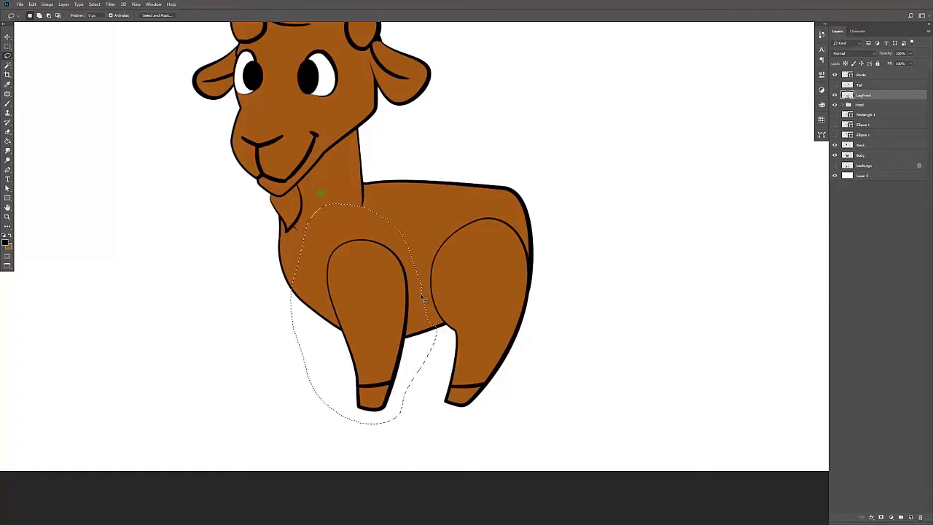
{"action": "key", "text": "Delete"}
{"action": "key", "text": "ctrl+d"}
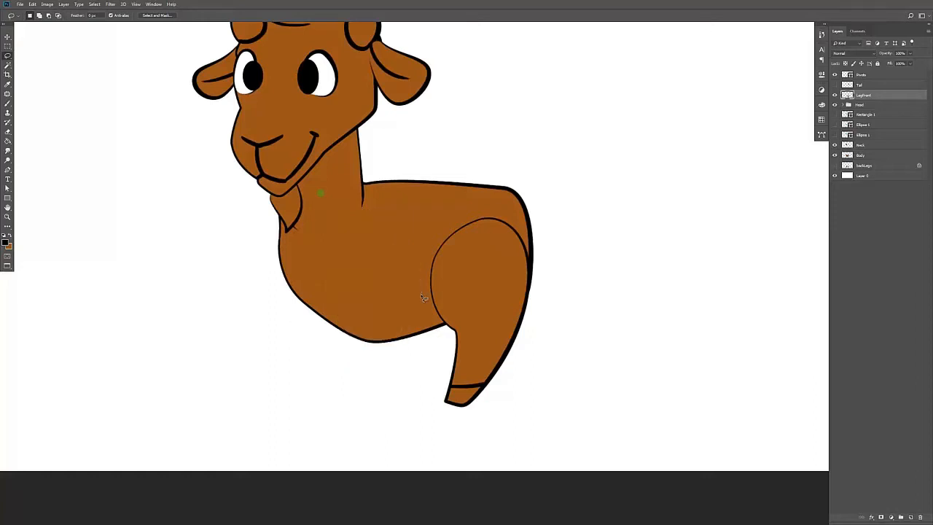
Create a new layer named F_L_leg and paste the cut front leg in place on it
{"action": "key", "text": "ctrl+shift+n"}
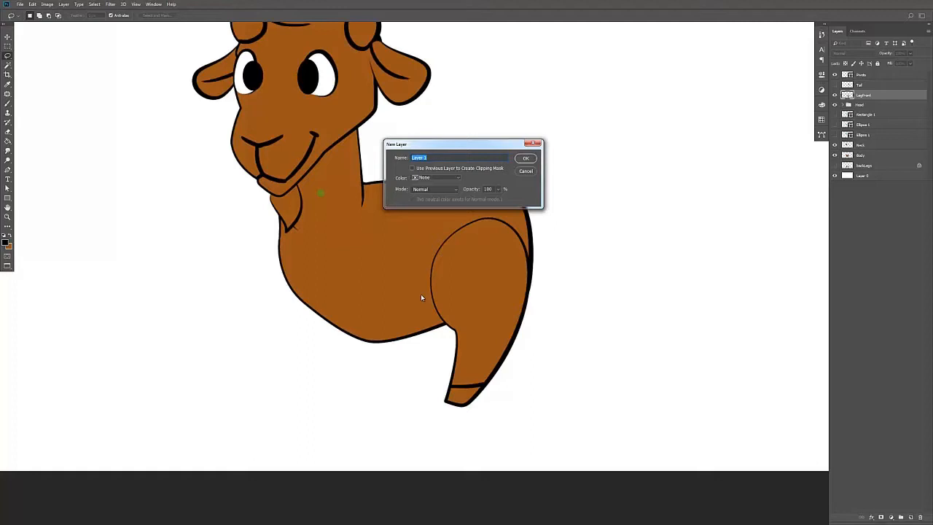
{"action": "type", "text": "F"}
{"action": "type", "text": "_L_leg"}
{"action": "key", "text": "Return"}
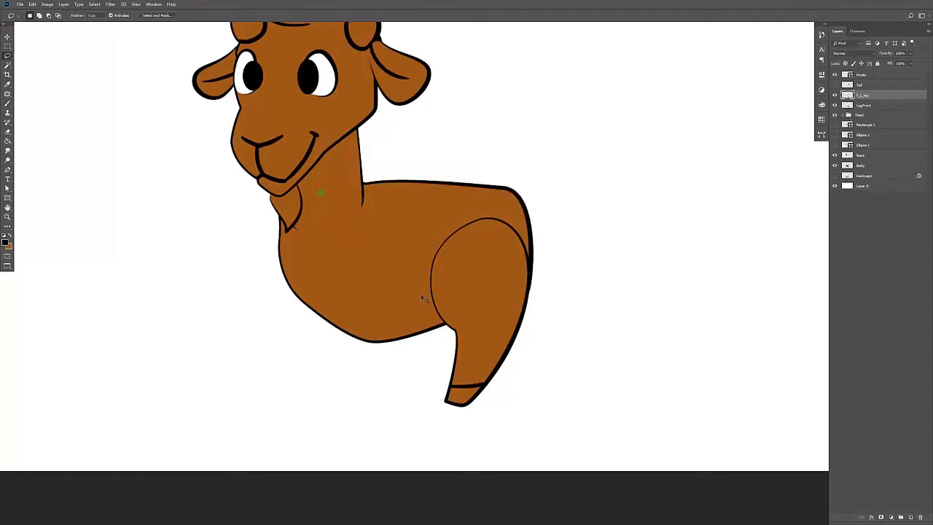
{"action": "key", "text": "ctrl+shift+v"}
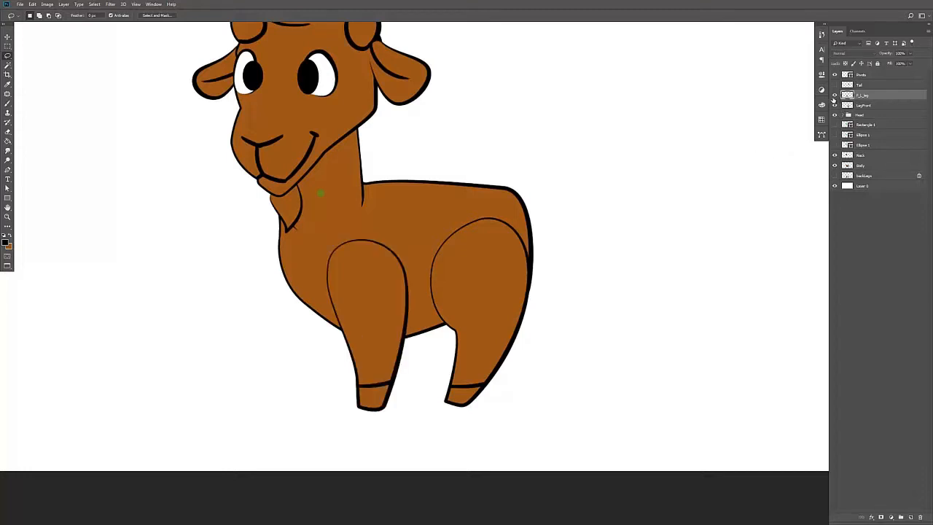
Rename the LegFront layer as B_L_leg, reusing the name copied from the F_L_leg layer
{"action": "double_click", "coordinate": [859, 95]}
{"action": "key", "text": "ctrl+c"}
{"action": "double_click", "coordinate": [863, 105]}
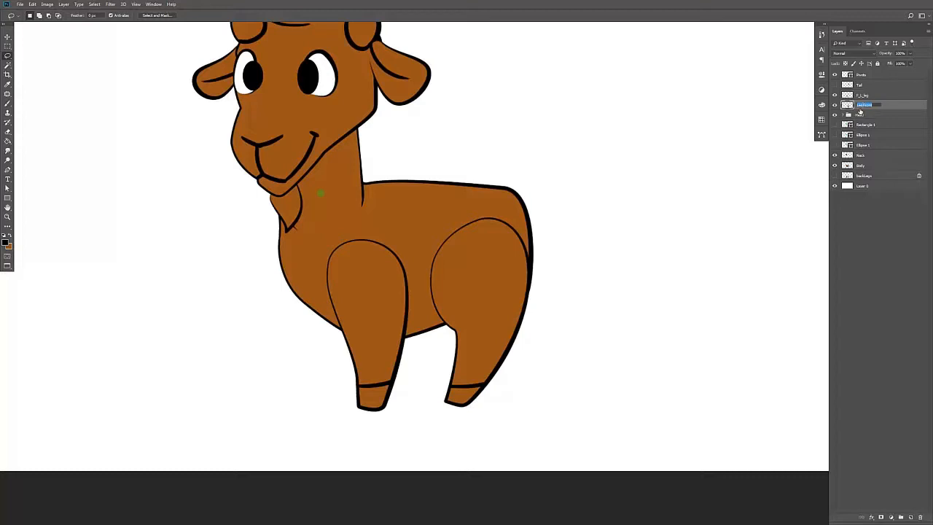
{"action": "key", "text": "ctrl+v"}
{"action": "key", "text": "Return"}
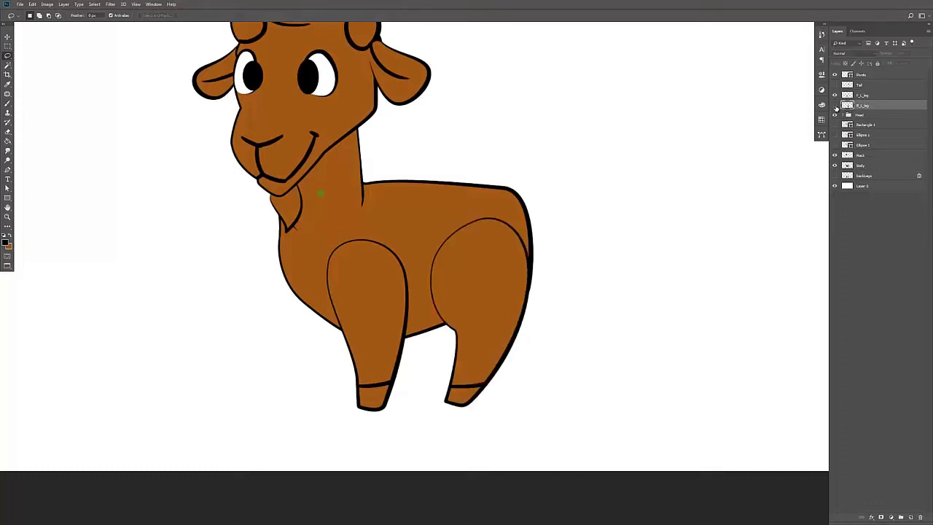
Hide the B_L_leg layer to isolate the front leg
{"action": "left_click", "coordinate": [836, 105]}
{"action": "left_click", "coordinate": [835, 105]}
{"action": "left_click", "coordinate": [835, 105]}
{"action": "key", "text": "z"}
{"action": "left_click_drag", "start_coordinate": [386, 314], "coordinate": [399, 300]}
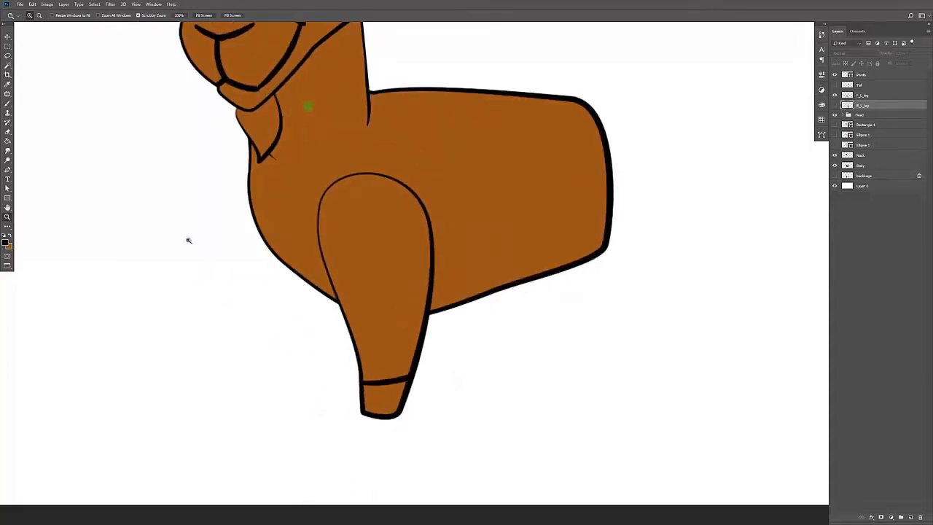
Choose the Ellipse tool and set the Pivots layer's opacity to 100%
{"action": "left_click", "coordinate": [6, 200]}
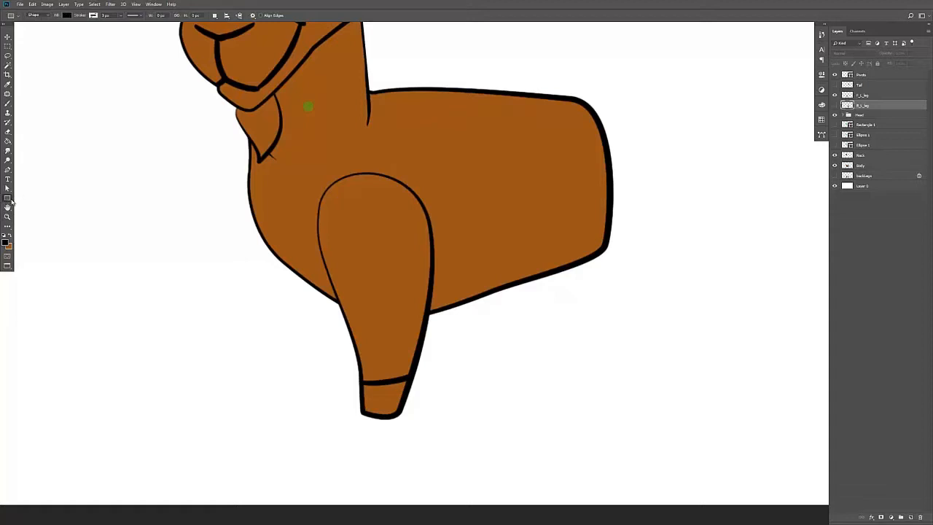
{"action": "right_click", "coordinate": [6, 200]}
{"action": "left_click", "coordinate": [34, 210]}
{"action": "left_click", "coordinate": [875, 76]}
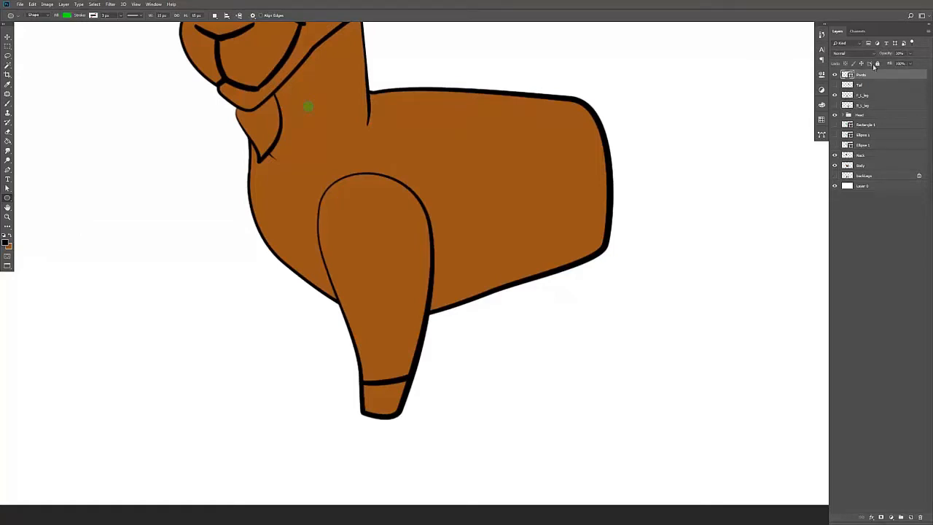
{"action": "left_click", "coordinate": [909, 55]}
{"action": "left_click_drag", "start_coordinate": [906, 65], "coordinate": [927, 64]}
{"action": "left_click", "coordinate": [883, 78]}
Sample the green of the neck's pivot marker and draw a circle about 127 px wide over the front leg's knee
{"action": "key", "text": "i"}
{"action": "left_click", "coordinate": [308, 104]}
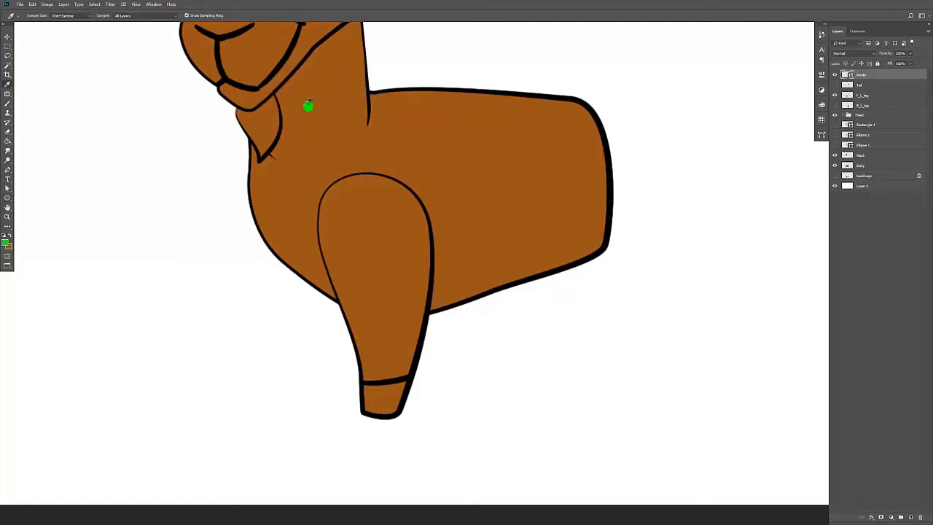
{"action": "key", "text": "u"}
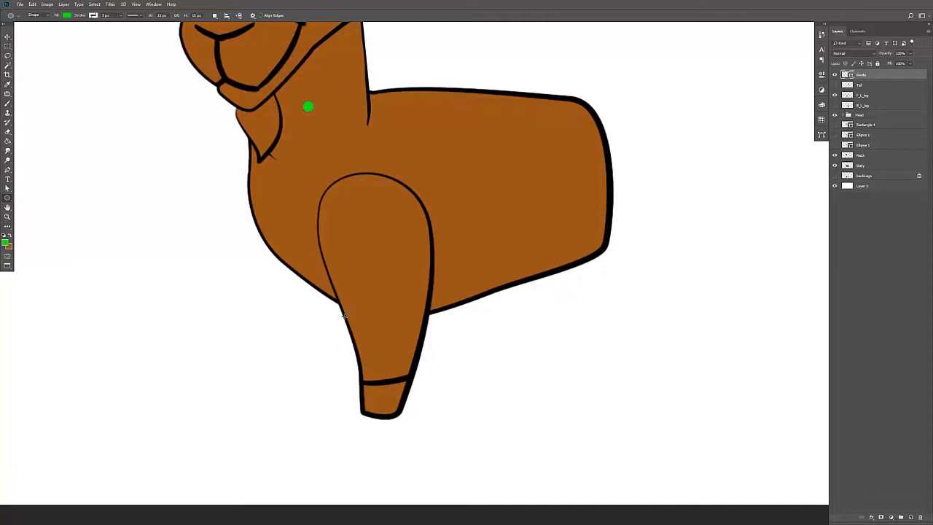
{"action": "left_click_drag", "start_coordinate": [341, 315], "coordinate": [477, 227]}
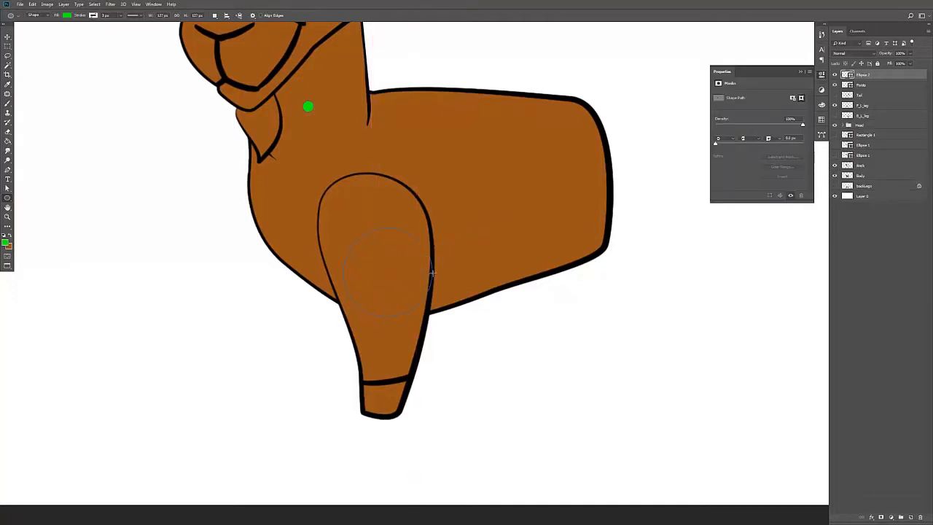
Position the green circle over the knee so its edges line up with both outlines of the front leg
{"action": "key", "text": "v"}
{"action": "left_click_drag", "start_coordinate": [392, 292], "coordinate": [391, 310]}
{"action": "key", "text": "Down"}
{"action": "key", "text": "shift+Down"}
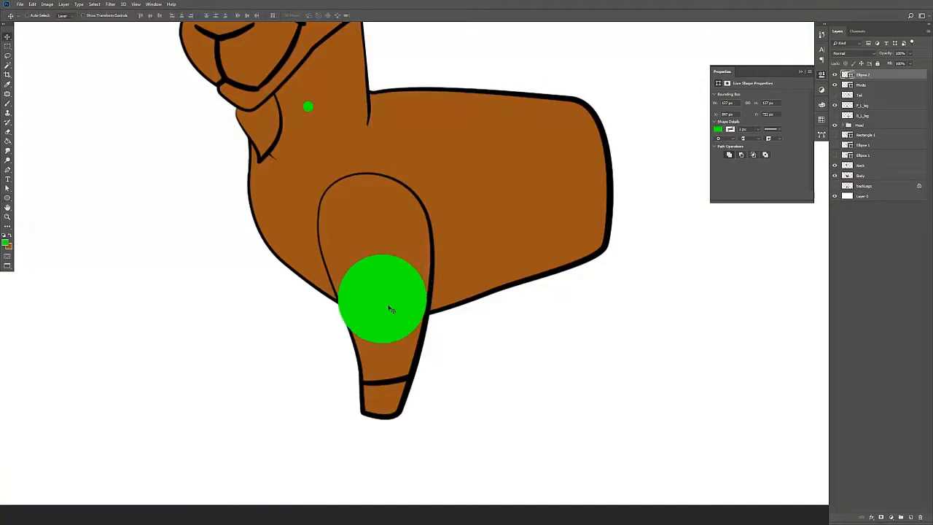
{"action": "key", "text": "Right"}
{"action": "key", "text": "Right"}
{"action": "key", "text": "Right"}
{"action": "key", "text": "Right"}
{"action": "key", "text": "Right"}
{"action": "key", "text": "Down"}
{"action": "key", "text": "Down"}
{"action": "key", "text": "Down"}
{"action": "key", "text": "Down"}
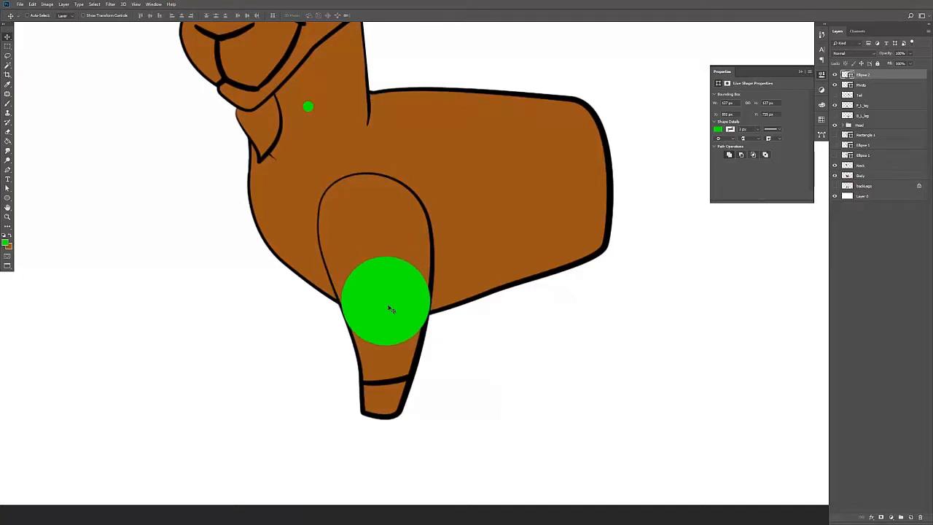
{"action": "key", "text": "Left"}
{"action": "key", "text": "Right"}
{"action": "key", "text": "z"}
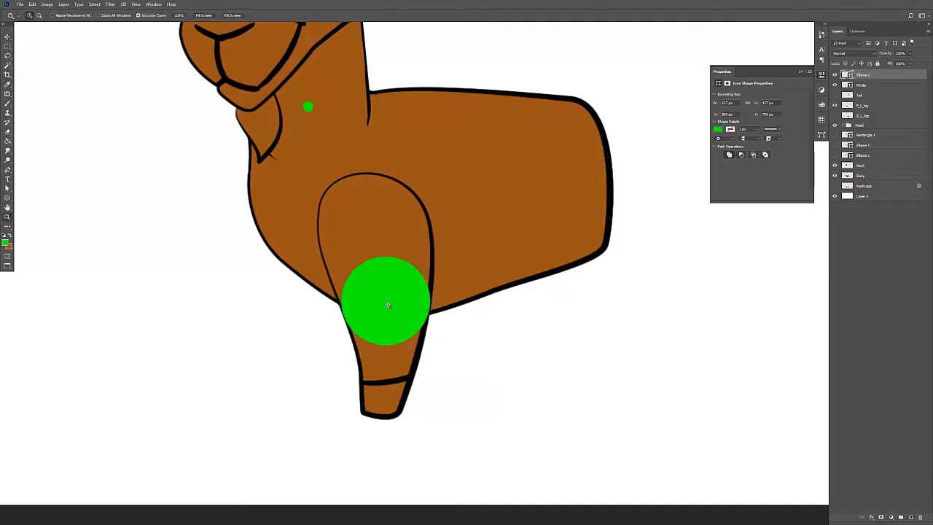
{"action": "left_click_drag", "start_coordinate": [390, 310], "coordinate": [418, 314]}
{"action": "key", "text": "v"}
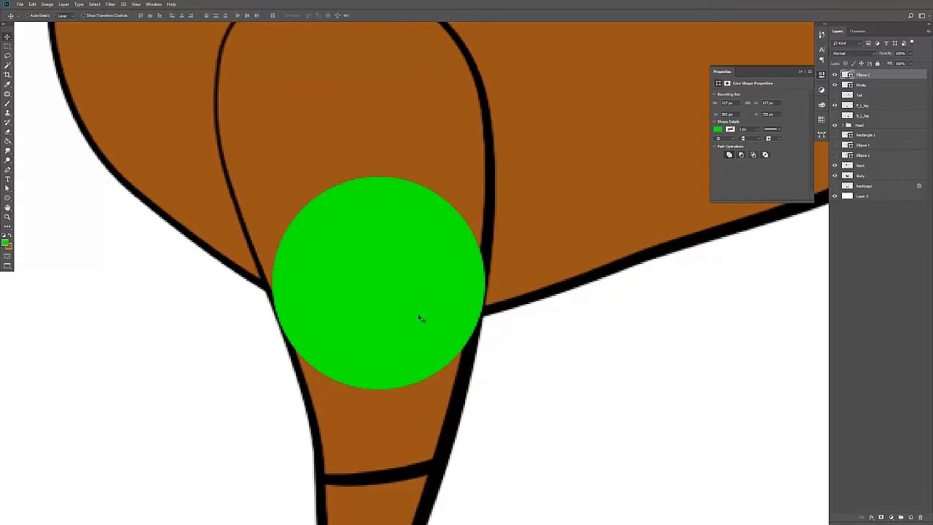
{"action": "key", "text": "Right"}
{"action": "key", "text": "Down"}
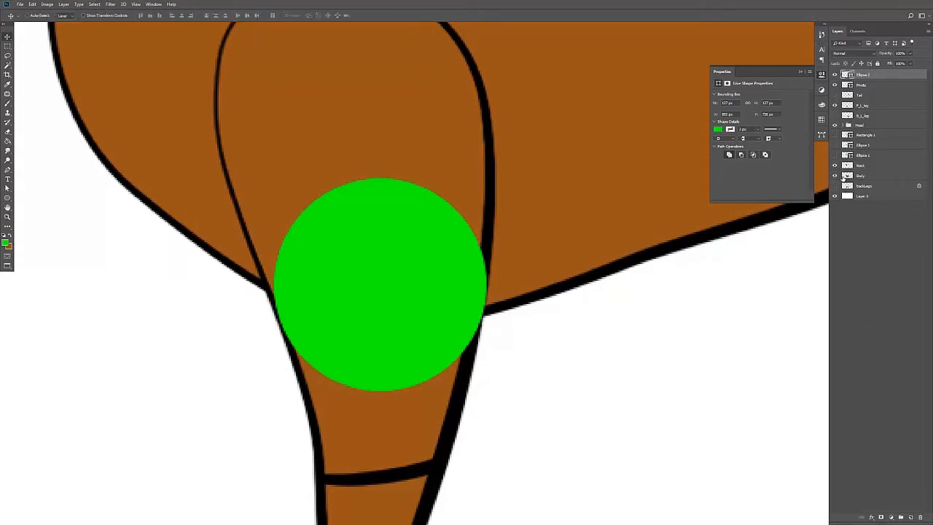
Hide the Body layer and enlarge the green circle to about 129 px to span the leg's full width at the knee
{"action": "left_click", "coordinate": [834, 176]}
{"action": "left_click_drag", "start_coordinate": [527, 304], "coordinate": [536, 263]}
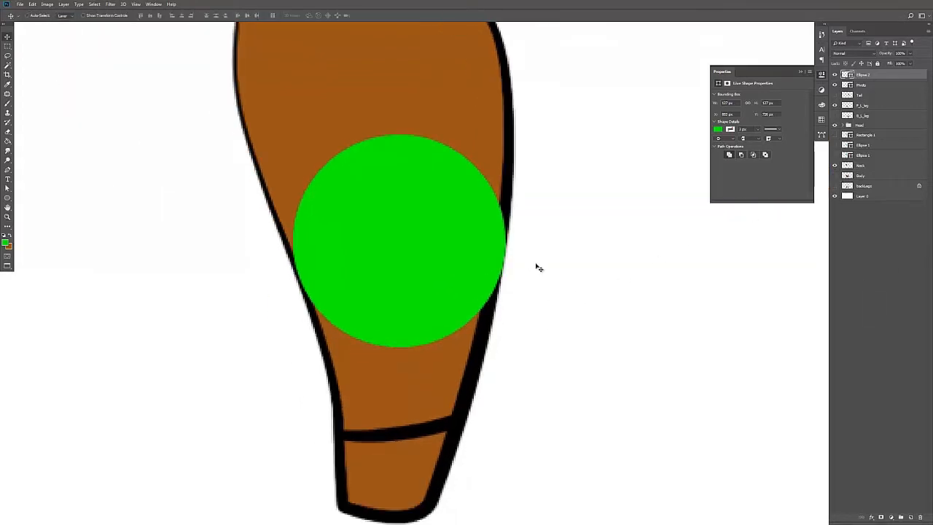
{"action": "key", "text": "ctrl+t"}
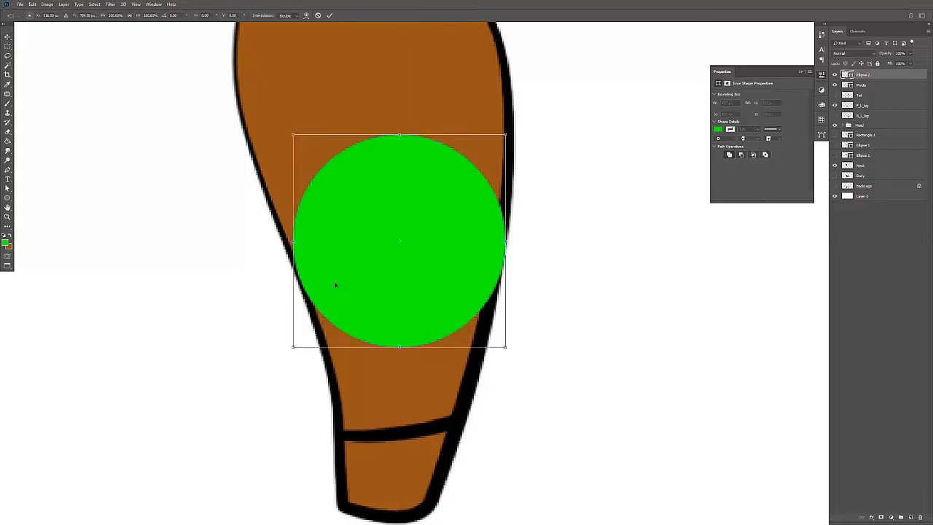
{"action": "left_click_drag", "start_coordinate": [292, 349], "coordinate": [291, 352]}
{"action": "key", "text": "Return"}
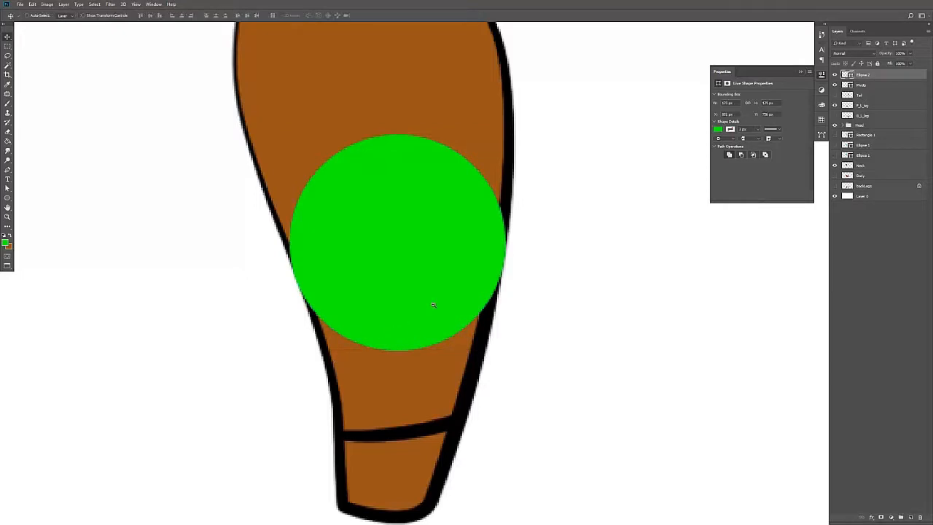
Move the green circle's layer directly above the F_L_leg layer
{"action": "key", "text": "z"}
{"action": "left_click", "coordinate": [416, 291], "text": "alt"}
{"action": "left_click", "coordinate": [417, 296], "text": "alt"}
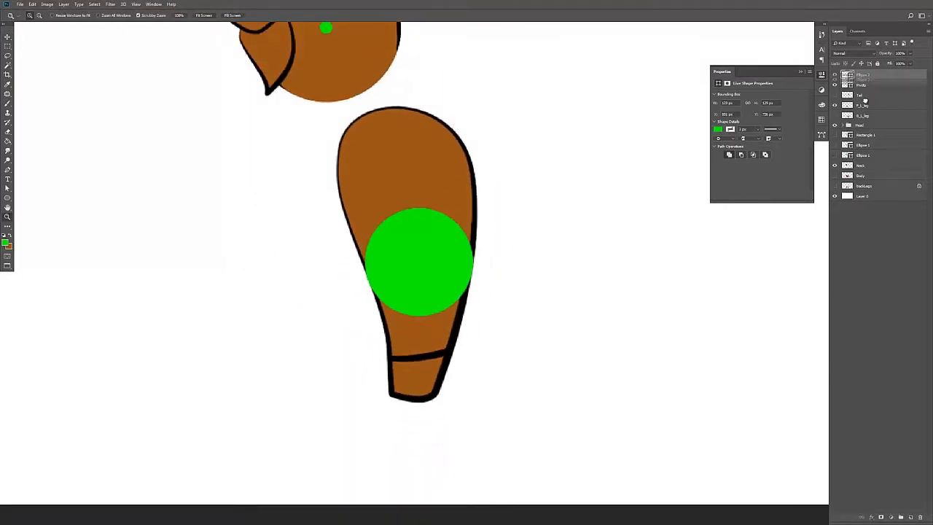
{"action": "left_click_drag", "start_coordinate": [862, 76], "coordinate": [874, 100]}
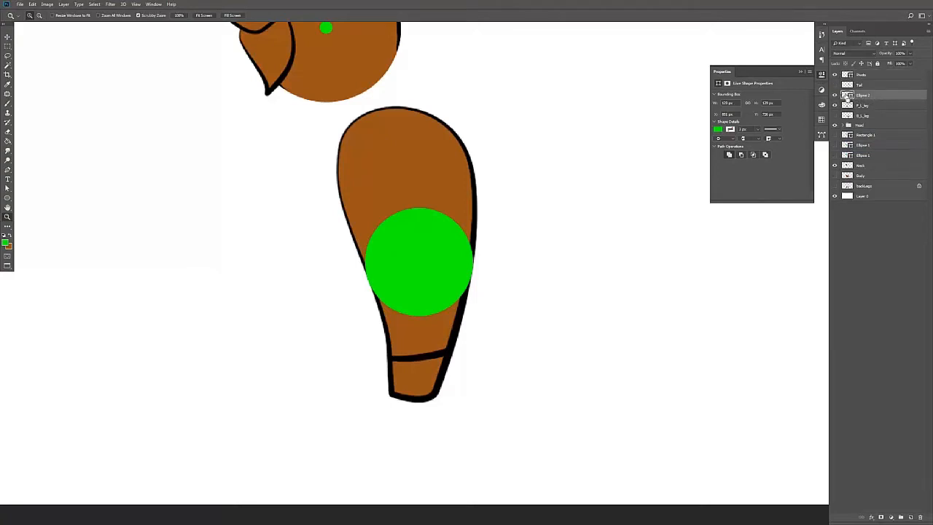
Select the circle area plus the lower leg, copy it from F_L_leg to a new layer, and hide the circle and F_L_leg
{"action": "left_click", "coordinate": [848, 96], "text": "ctrl"}
{"action": "left_click", "coordinate": [864, 108]}
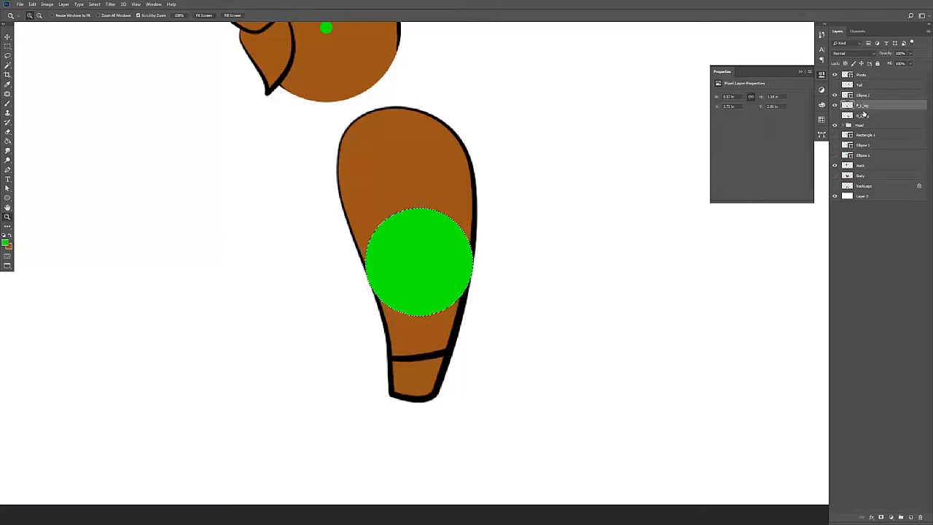
{"action": "key", "text": "l"}
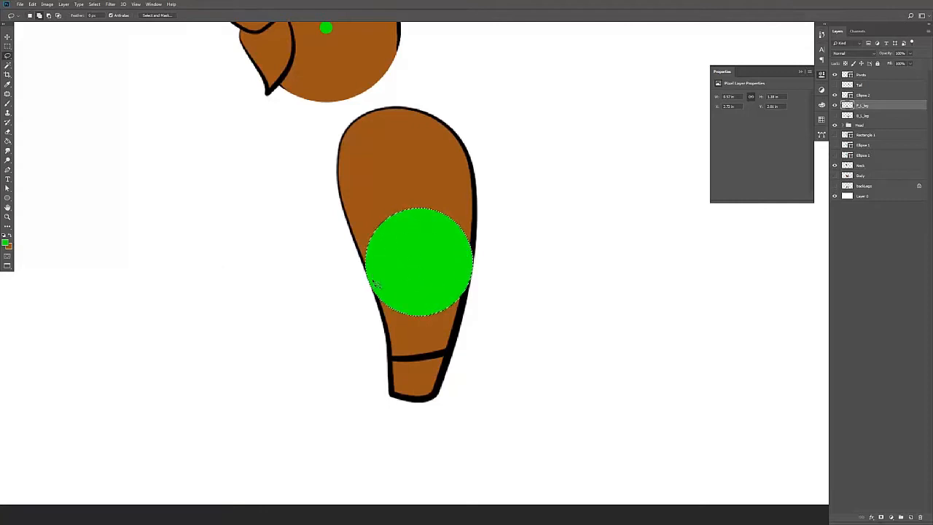
{"action": "mouse_move", "coordinate": [370, 286]}
{"action": "left_mouse_down"}
{"action": "mouse_move", "coordinate": [348, 299]}
{"action": "mouse_move", "coordinate": [331, 336]}
{"action": "mouse_move", "coordinate": [361, 408]}
{"action": "mouse_move", "coordinate": [432, 421]}
{"action": "mouse_move", "coordinate": [490, 386]}
{"action": "mouse_move", "coordinate": [497, 300]}
{"action": "mouse_move", "coordinate": [456, 277]}
{"action": "left_mouse_up"}
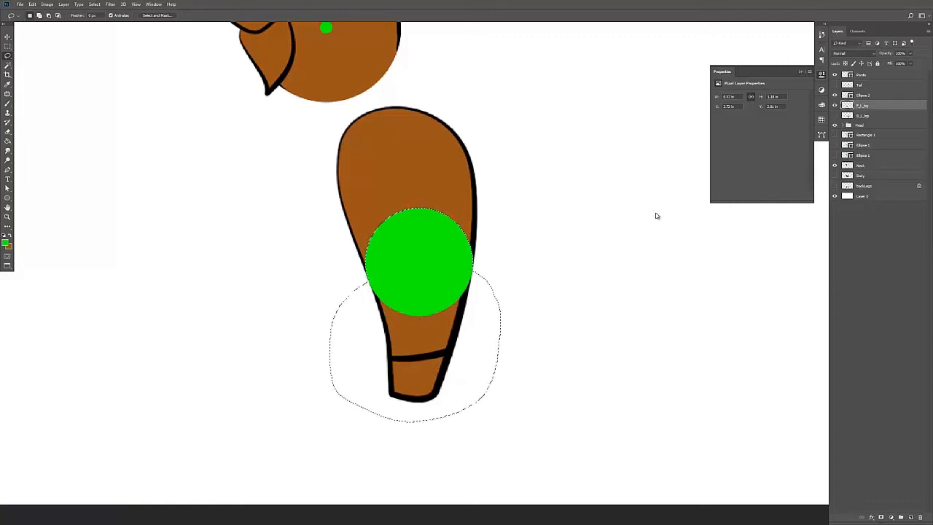
{"action": "key", "text": "Delete"}
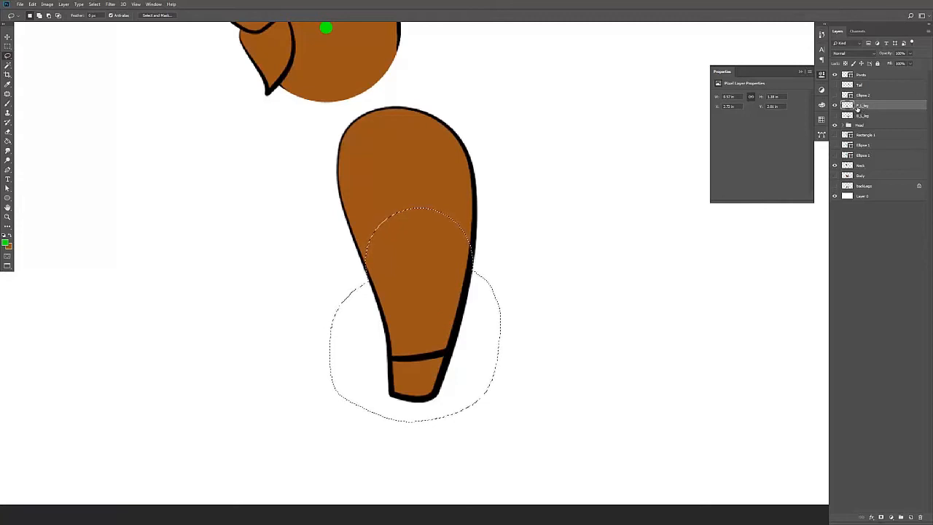
{"action": "key", "text": "ctrl+j"}
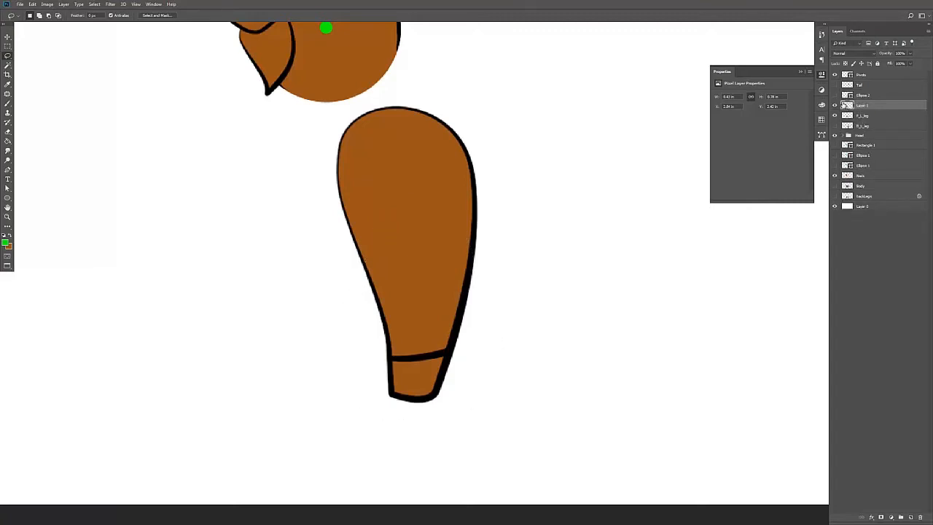
{"action": "left_click", "coordinate": [835, 115]}
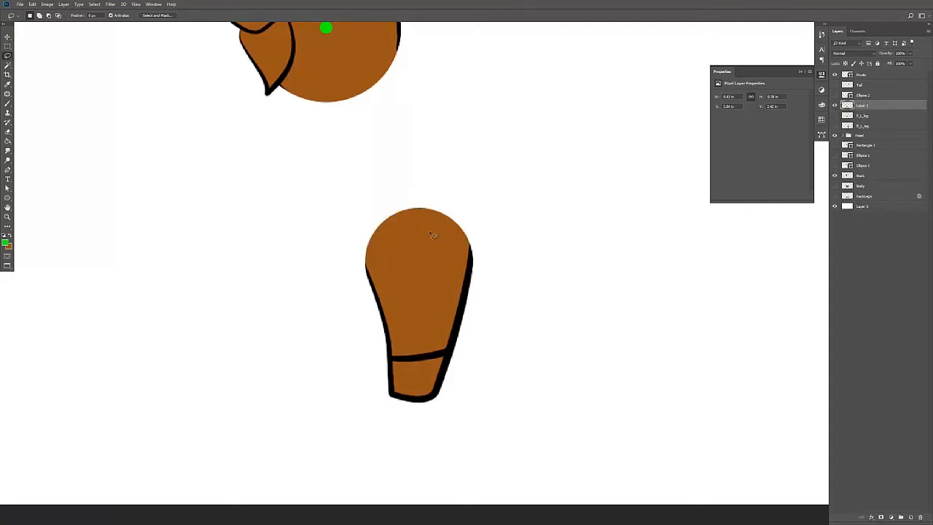
Rename the new lower-leg layer as F_L_calf, then hide it and show F_L_leg again
{"action": "double_click", "coordinate": [862, 105]}
{"action": "left_click", "coordinate": [834, 115]}
{"action": "left_click", "coordinate": [835, 106]}
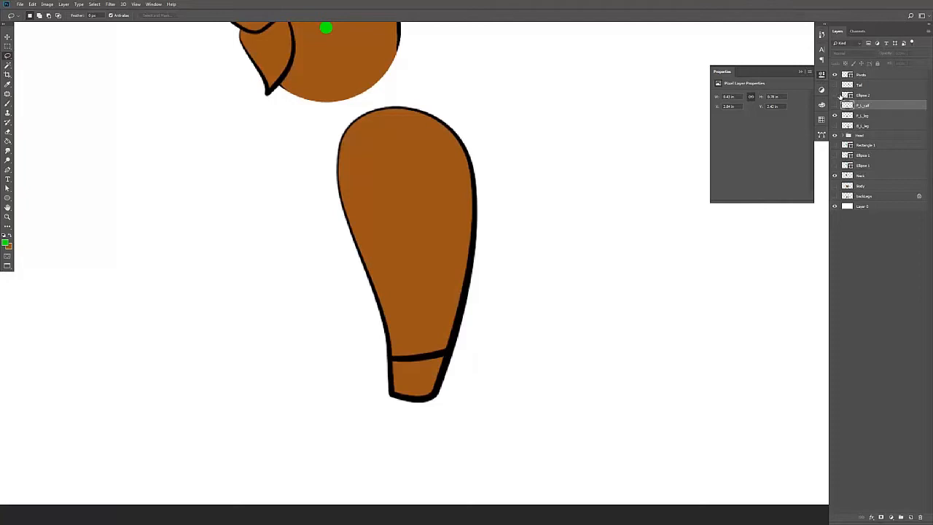
Select the circle area plus the upper leg and copy it from F_L_leg to a new layer
{"action": "left_click", "coordinate": [835, 94]}
{"action": "left_click", "coordinate": [848, 95], "text": "ctrl"}
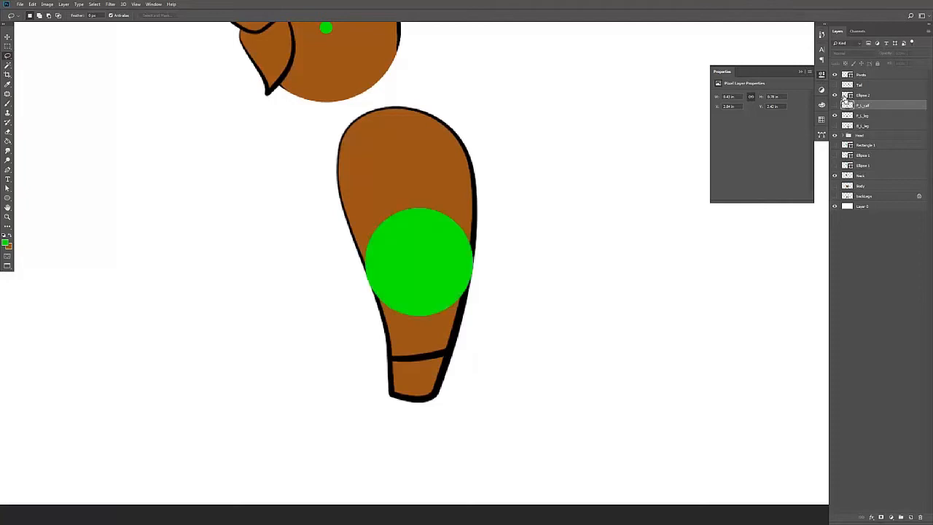
{"action": "left_click", "coordinate": [835, 95]}
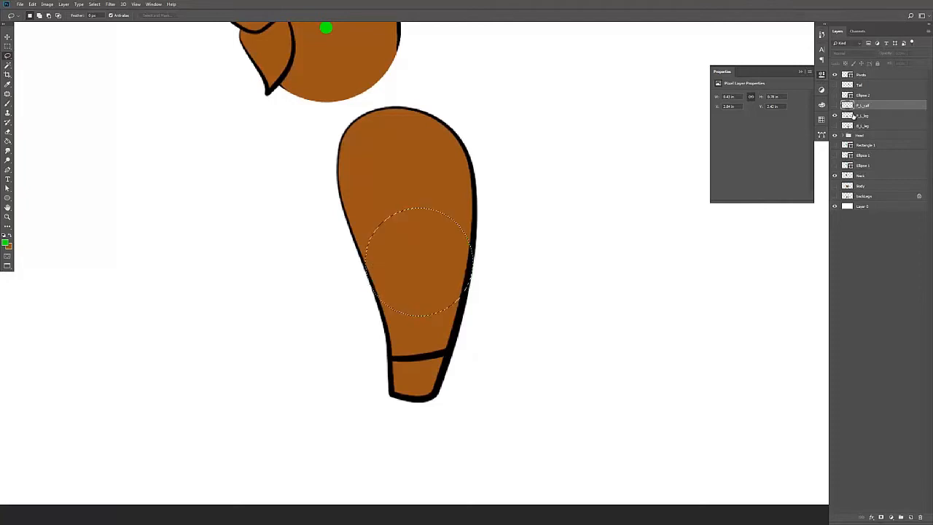
{"action": "left_click", "coordinate": [851, 117]}
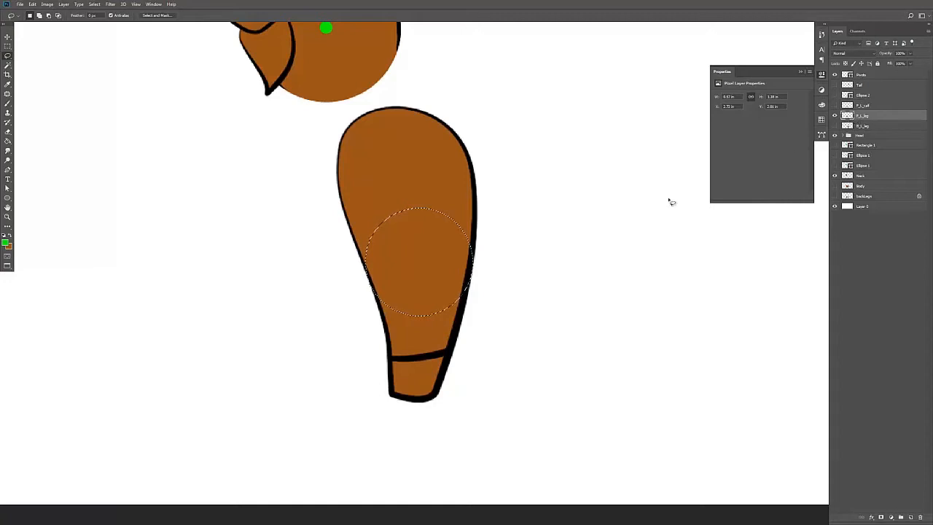
{"action": "mouse_move", "coordinate": [488, 265]}
{"action": "left_mouse_down"}
{"action": "mouse_move", "coordinate": [511, 176]}
{"action": "mouse_move", "coordinate": [499, 146]}
{"action": "mouse_move", "coordinate": [430, 93]}
{"action": "mouse_move", "coordinate": [402, 89]}
{"action": "mouse_move", "coordinate": [351, 103]}
{"action": "mouse_move", "coordinate": [304, 176]}
{"action": "mouse_move", "coordinate": [326, 256]}
{"action": "mouse_move", "coordinate": [359, 279]}
{"action": "mouse_move", "coordinate": [413, 274]}
{"action": "left_mouse_up"}
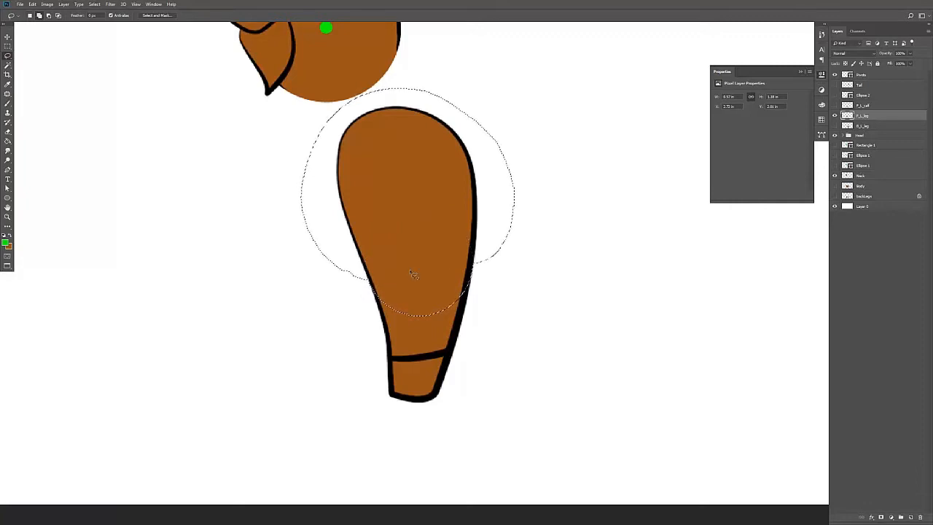
{"action": "key", "text": "ctrl+j"}
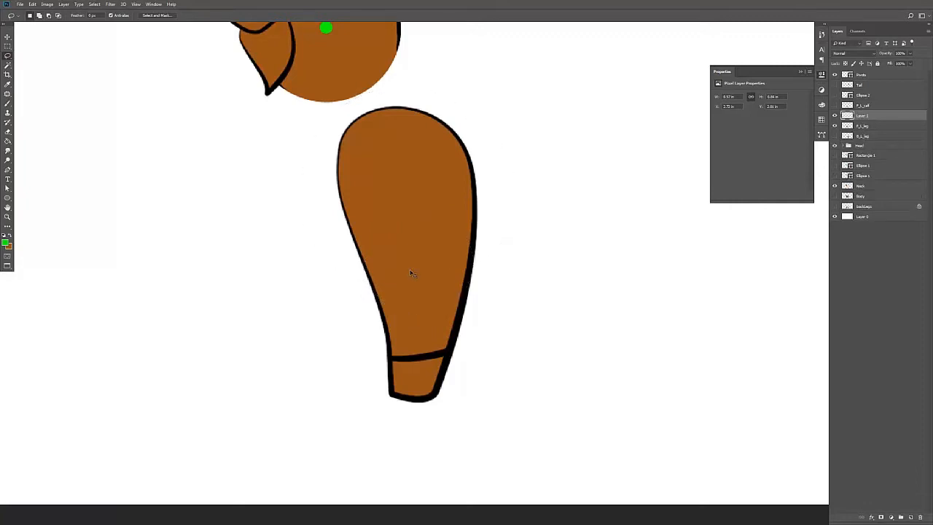
Rename the new upper-leg layer as F_L_leg, reusing the original layer's name, and hide the original full-leg layer
{"action": "double_click", "coordinate": [862, 126]}
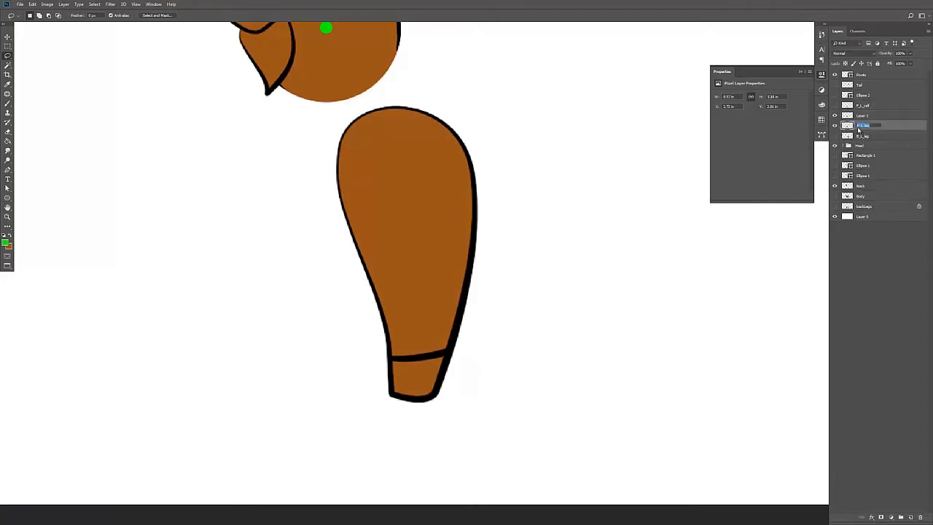
{"action": "double_click", "coordinate": [862, 116]}
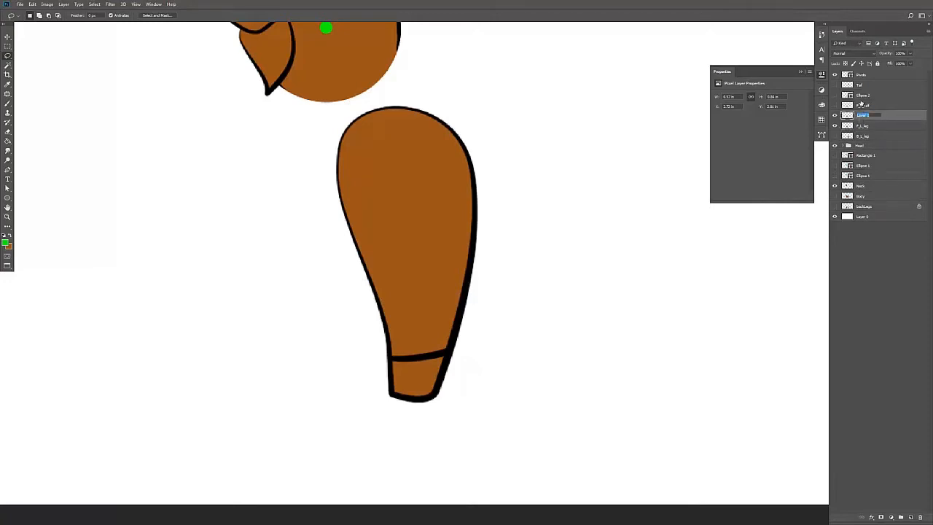
{"action": "key", "text": "ctrl+v"}
{"action": "left_click", "coordinate": [835, 126]}
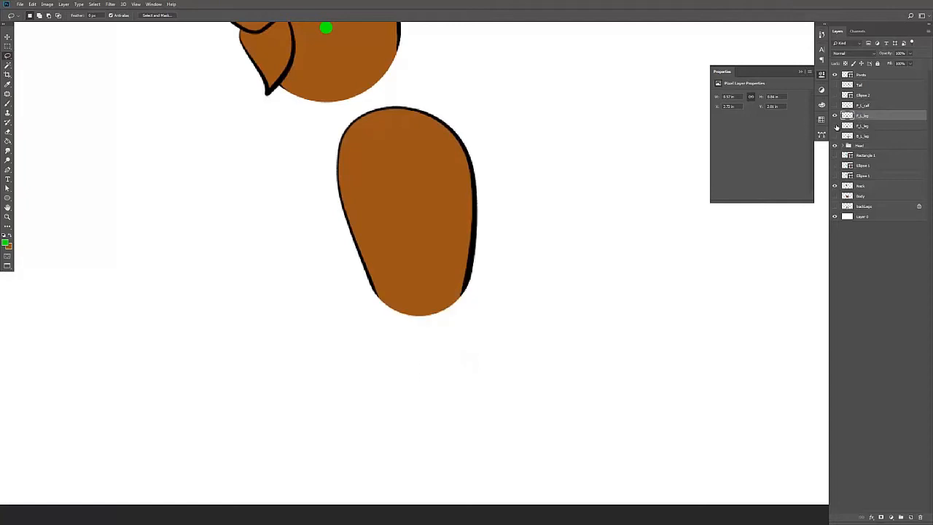
Check the calf and upper-leg pieces separately by toggling their layers, leaving both visible
{"action": "left_click", "coordinate": [836, 106]}
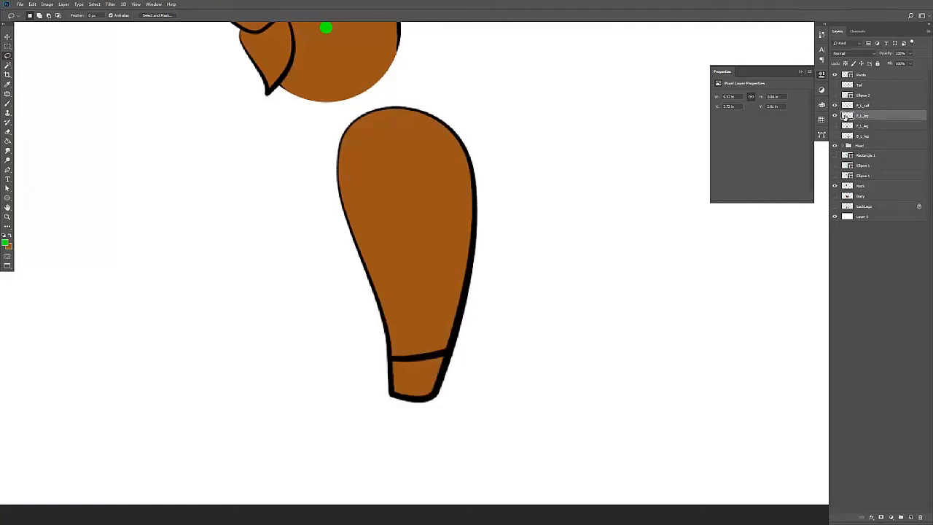
{"action": "left_click", "coordinate": [836, 106]}
{"action": "left_click", "coordinate": [837, 116]}
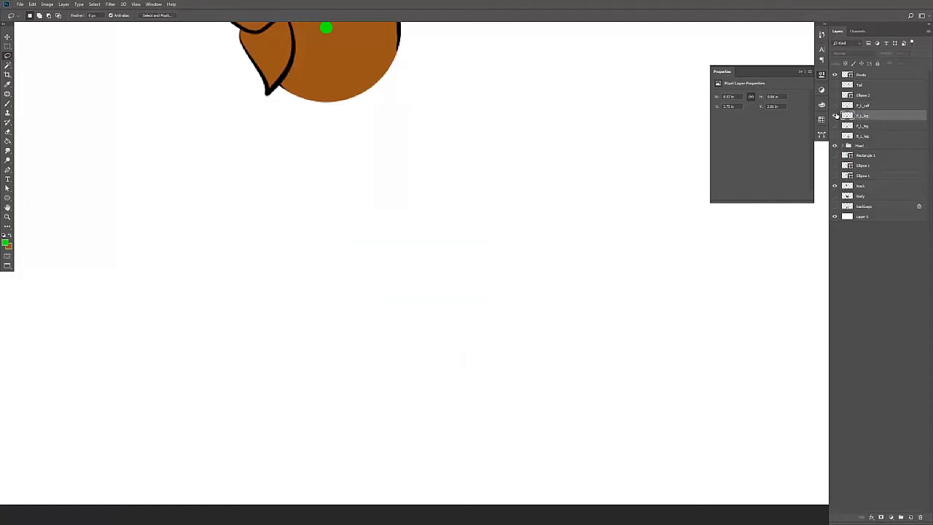
{"action": "left_click", "coordinate": [837, 116]}
{"action": "left_click", "coordinate": [836, 116]}
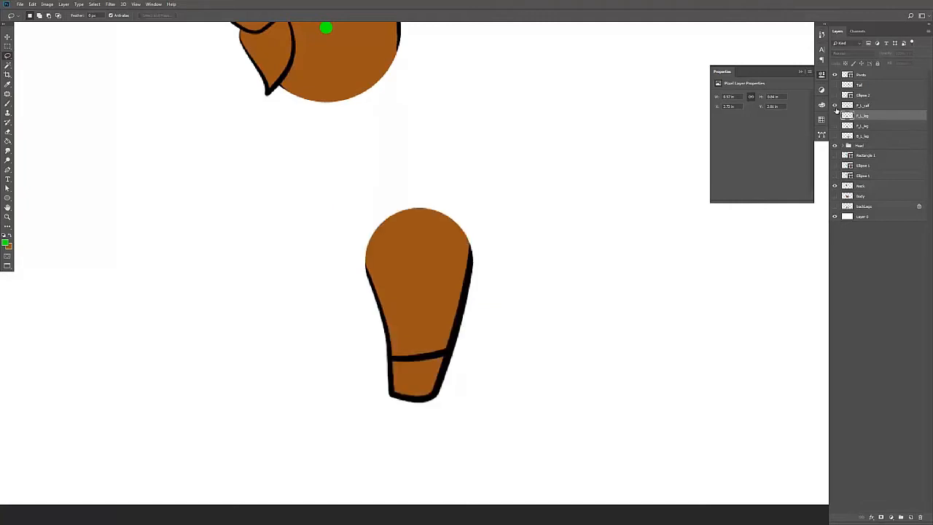
{"action": "left_click", "coordinate": [837, 116]}
Duplicate the green knee circle's layer directly below the Pivots layer, leaving only the copy visible
{"action": "left_click", "coordinate": [836, 95]}
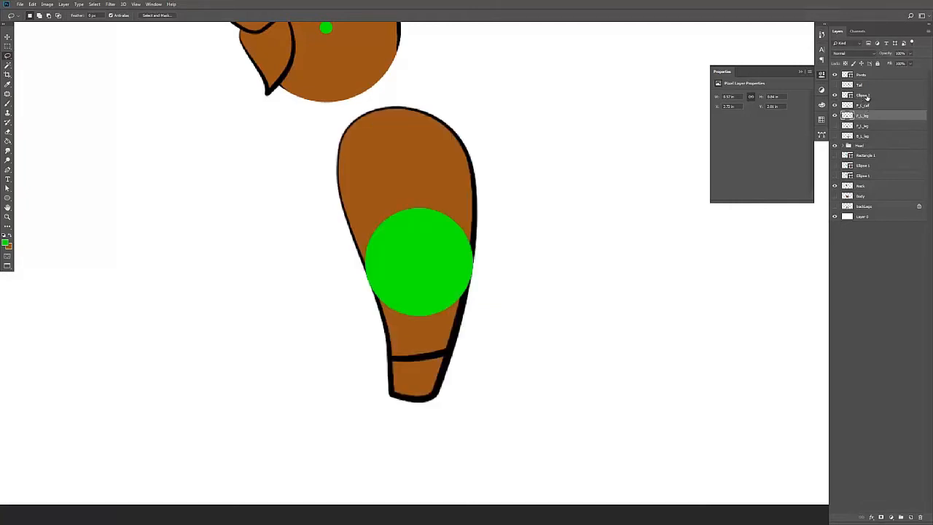
{"action": "left_click", "coordinate": [866, 95]}
{"action": "key", "text": "z"}
{"action": "left_click", "coordinate": [548, 231], "text": "alt"}
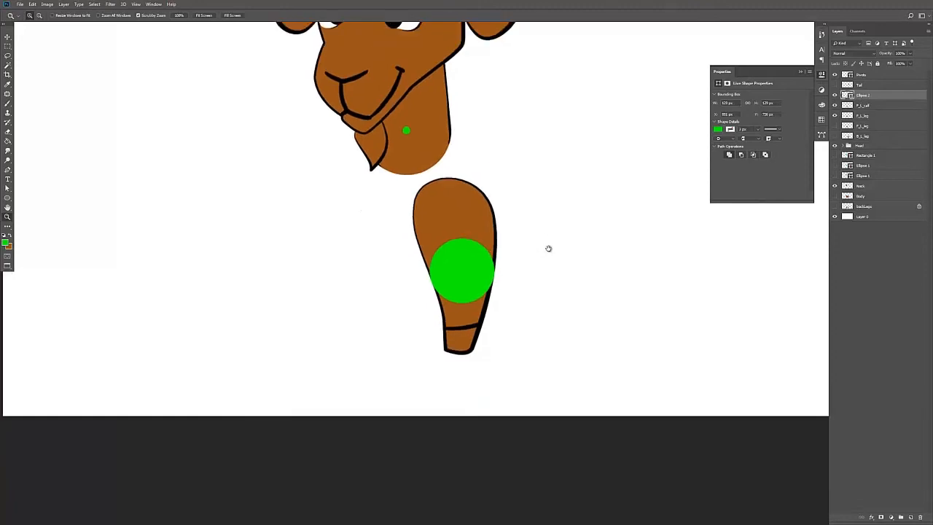
{"action": "key", "text": "v"}
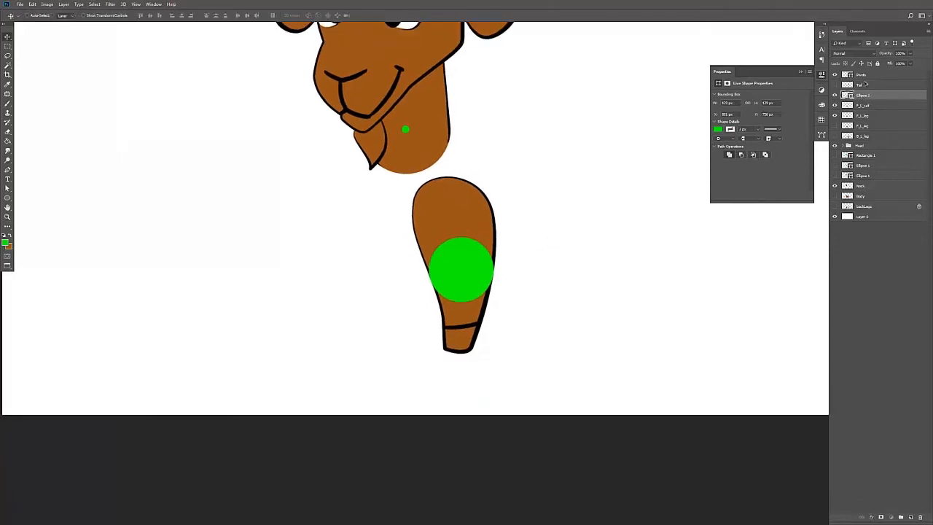
{"action": "left_click_drag", "start_coordinate": [866, 84], "coordinate": [864, 79]}
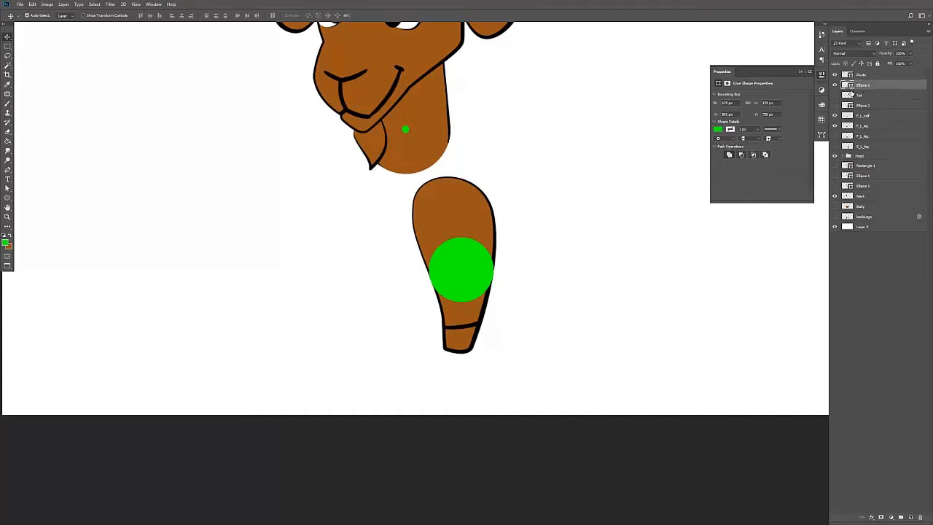
Scale the copied green knee circle down around its centre into a pivot dot about 11 px wide
{"action": "key", "text": "ctrl+t"}
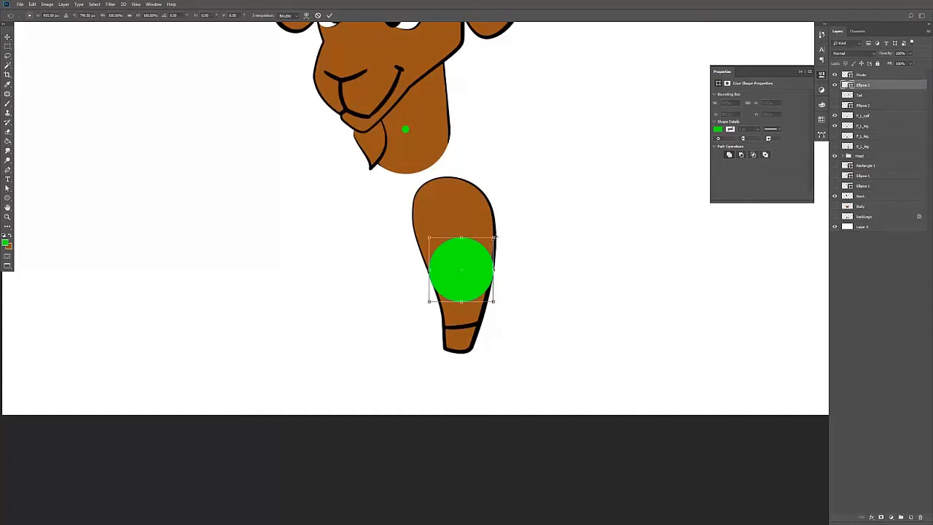
{"action": "left_click_drag", "start_coordinate": [493, 237], "coordinate": [462, 270]}
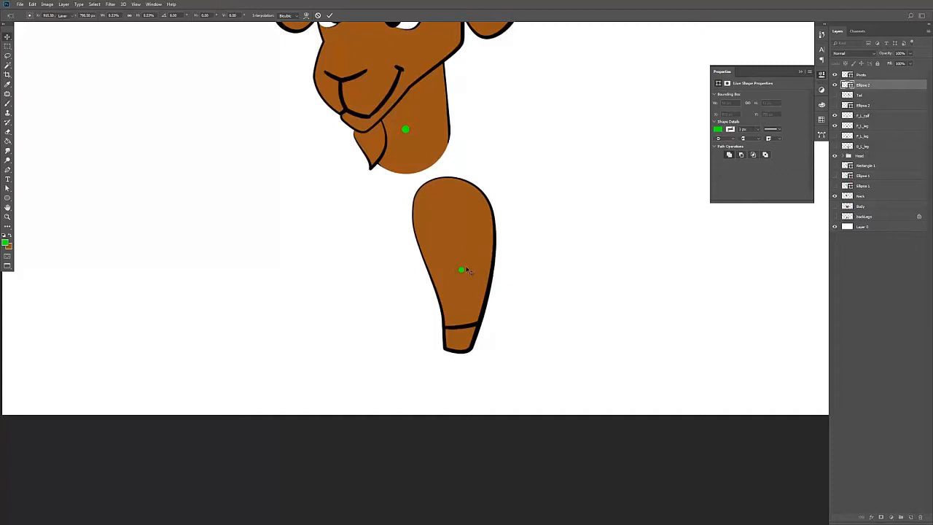
{"action": "key", "text": "Return"}
Test the knee bend by rotating F_L_calf counterclockwise around the green pivot dot, and undo the rotation after checking the joint
{"action": "key", "text": "z"}
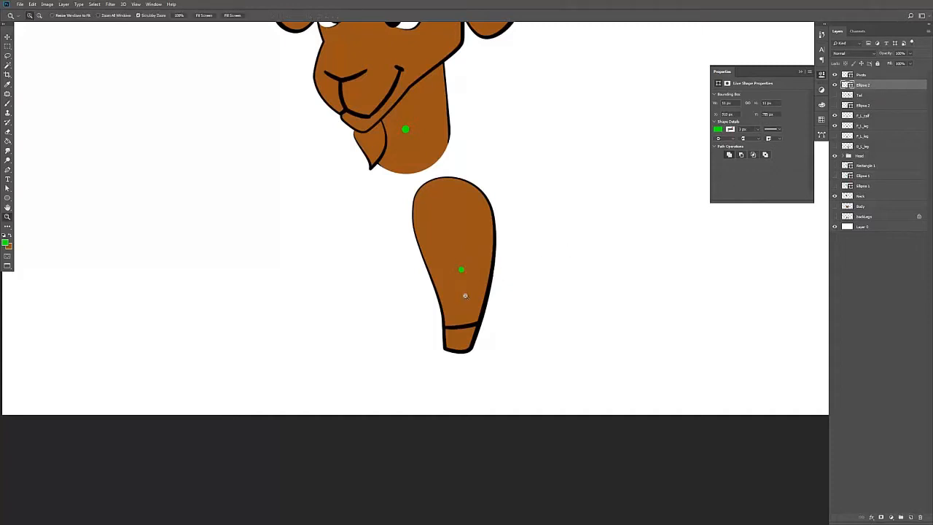
{"action": "left_click_drag", "start_coordinate": [462, 294], "coordinate": [478, 292]}
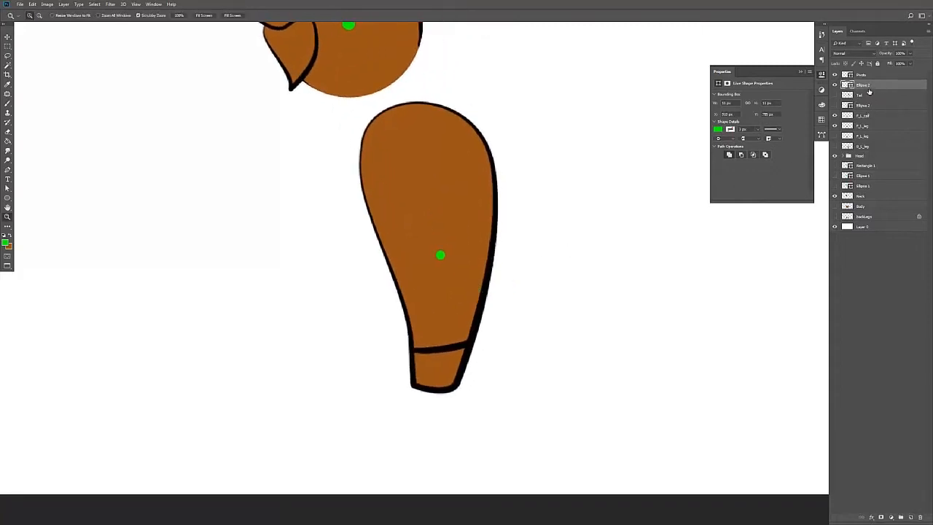
{"action": "left_click", "coordinate": [865, 117]}
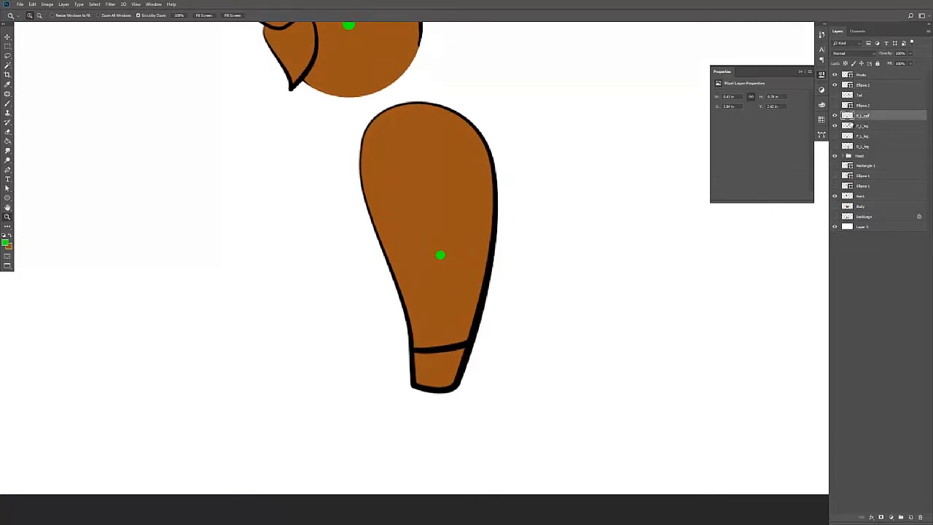
{"action": "key", "text": "ctrl+t"}
{"action": "left_click_drag", "start_coordinate": [440, 298], "coordinate": [441, 256]}
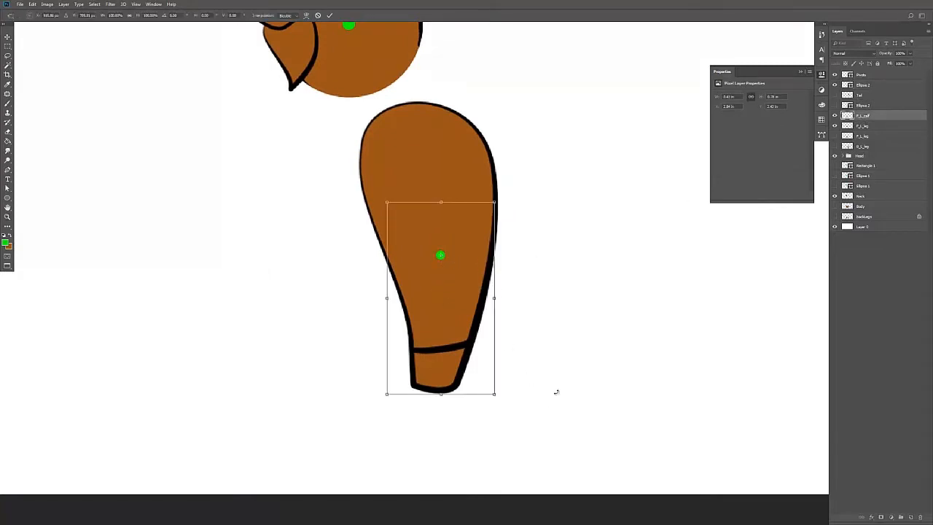
{"action": "left_click_drag", "start_coordinate": [556, 392], "coordinate": [589, 329]}
{"action": "key", "text": "Return"}
{"action": "key", "text": "z"}
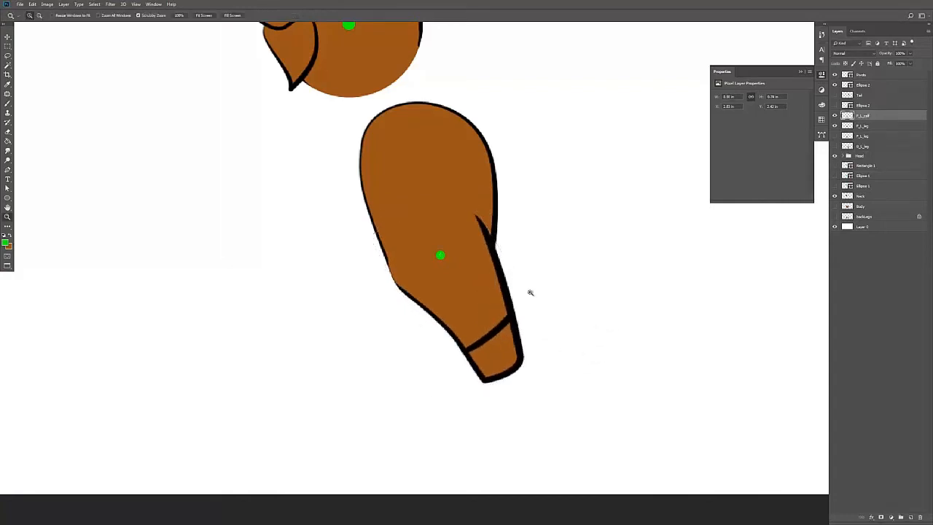
{"action": "left_click_drag", "start_coordinate": [517, 294], "coordinate": [468, 296]}
{"action": "left_click_drag", "start_coordinate": [540, 304], "coordinate": [487, 307]}
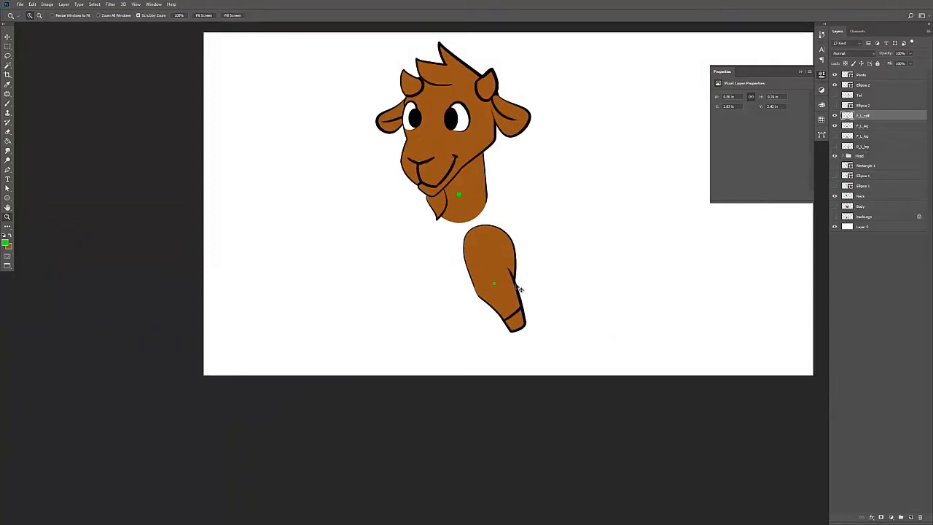
{"action": "key", "text": "ctrl+z"}
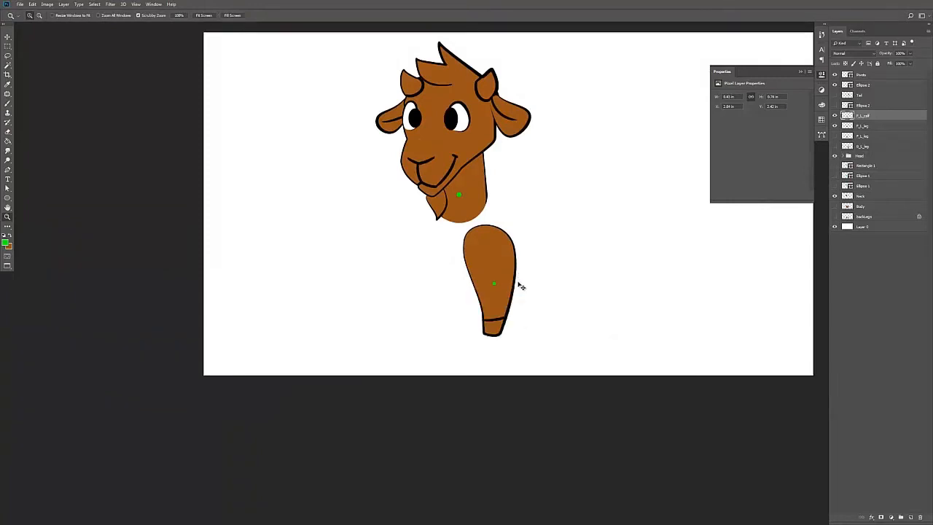
Test the opposite knee bend by rotating F_L_calf about 17° clockwise around the green pivot dot, and undo the rotation
{"action": "key", "text": "ctrl+t"}
{"action": "left_click_drag", "start_coordinate": [494, 300], "coordinate": [495, 285]}
{"action": "left_click_drag", "start_coordinate": [531, 313], "coordinate": [523, 324]}
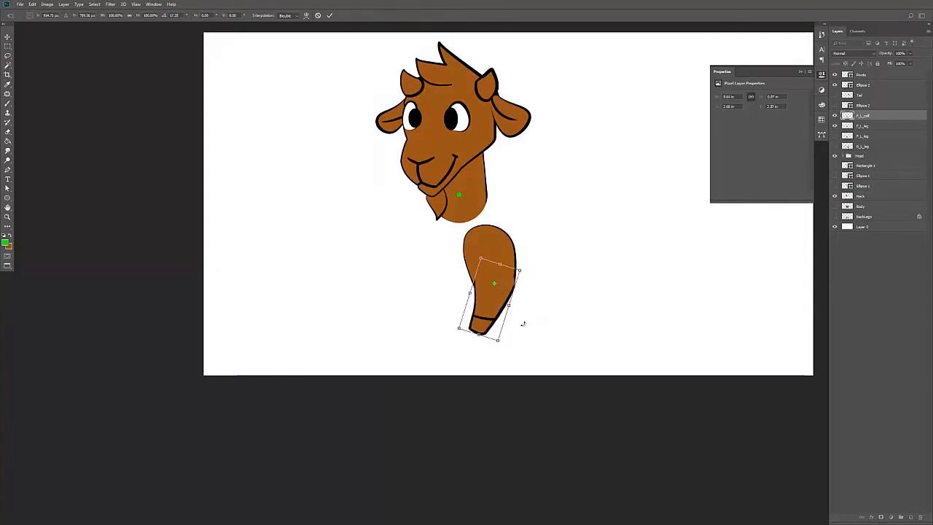
{"action": "key", "text": "Return"}
{"action": "key", "text": "z"}
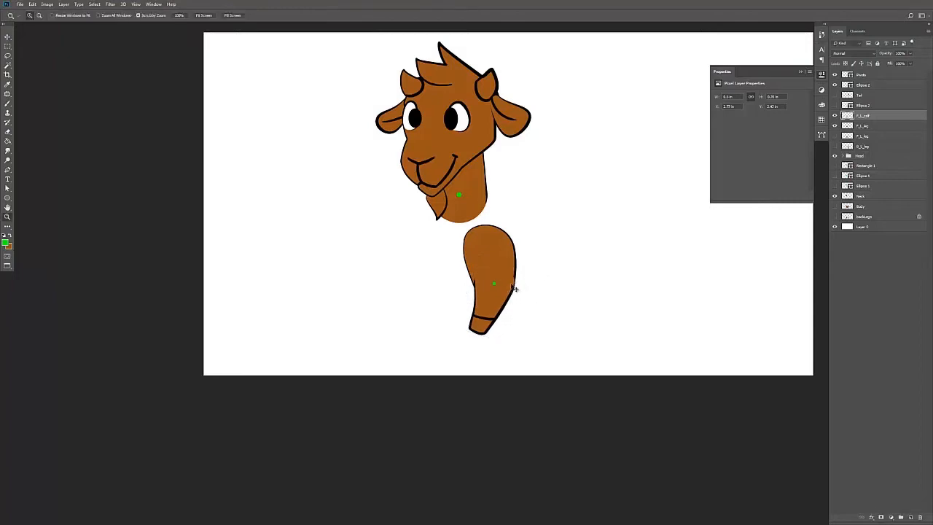
{"action": "key", "text": "ctrl+z"}
With the upper leg hidden and F_L_calf's transparent pixels locked, brush black outlines up both sides of its rounded knee, and show the upper leg again
{"action": "left_click_drag", "start_coordinate": [512, 281], "coordinate": [541, 279]}
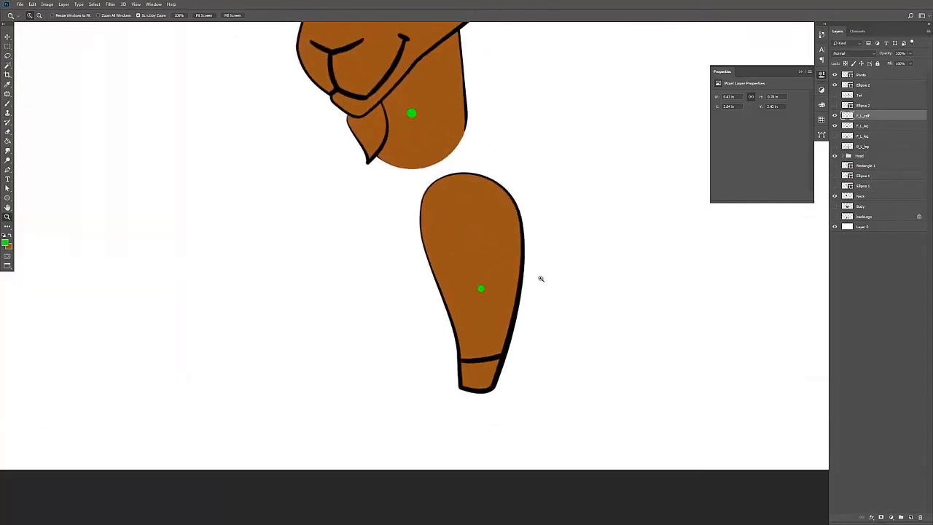
{"action": "left_click", "coordinate": [836, 125]}
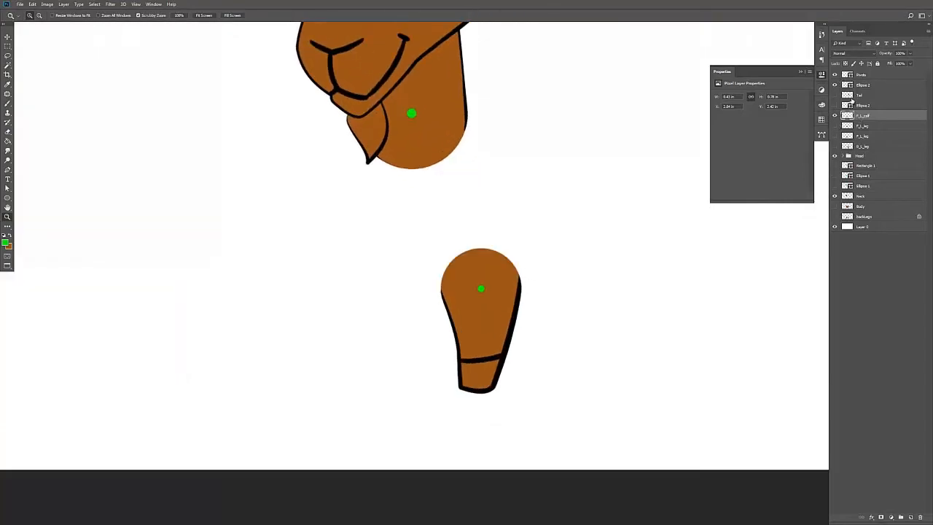
{"action": "left_click_drag", "start_coordinate": [461, 297], "coordinate": [487, 301]}
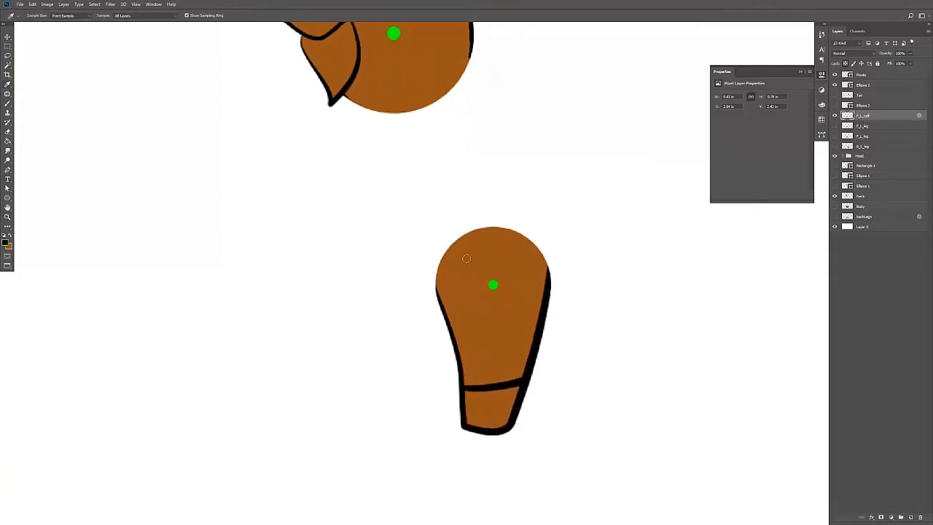
{"action": "key", "text": "b"}
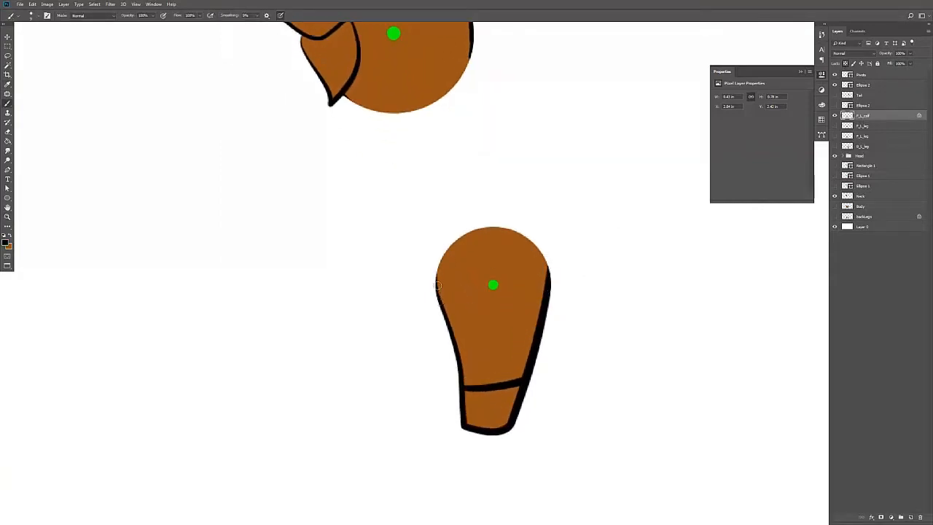
{"action": "left_click_drag", "start_coordinate": [438, 293], "coordinate": [440, 262]}
{"action": "left_click_drag", "start_coordinate": [541, 319], "coordinate": [541, 250]}
{"action": "left_click", "coordinate": [836, 107]}
{"action": "left_click", "coordinate": [836, 107]}
{"action": "left_click", "coordinate": [836, 126]}
Paint over the stray front outline at the knee on F_L_calf with the brown fur colour
{"action": "key", "text": "z"}
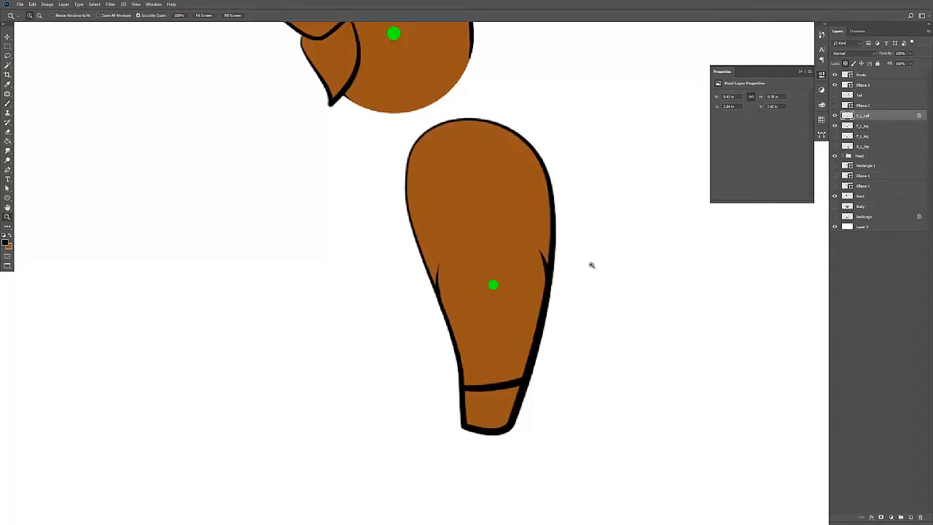
{"action": "left_click", "coordinate": [591, 265], "text": "alt"}
{"action": "left_click", "coordinate": [582, 277]}
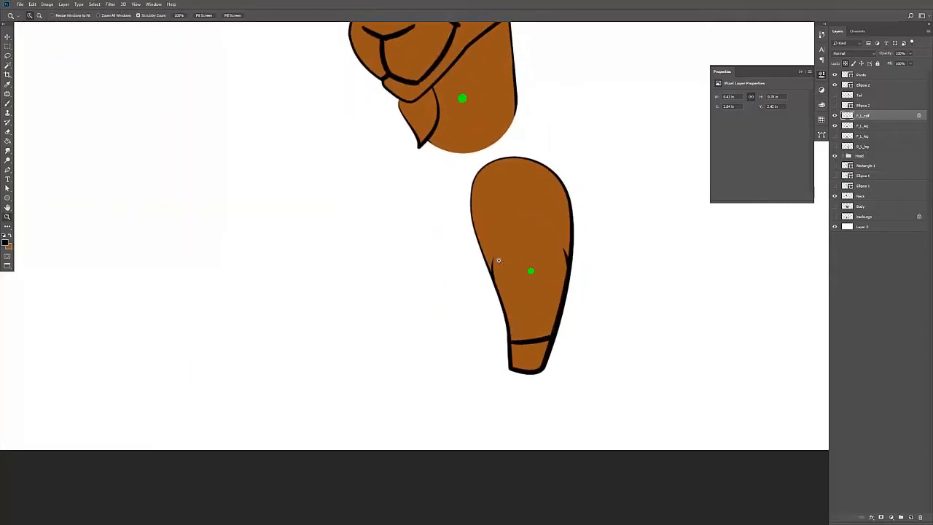
{"action": "key", "text": "x"}
{"action": "key", "text": "b"}
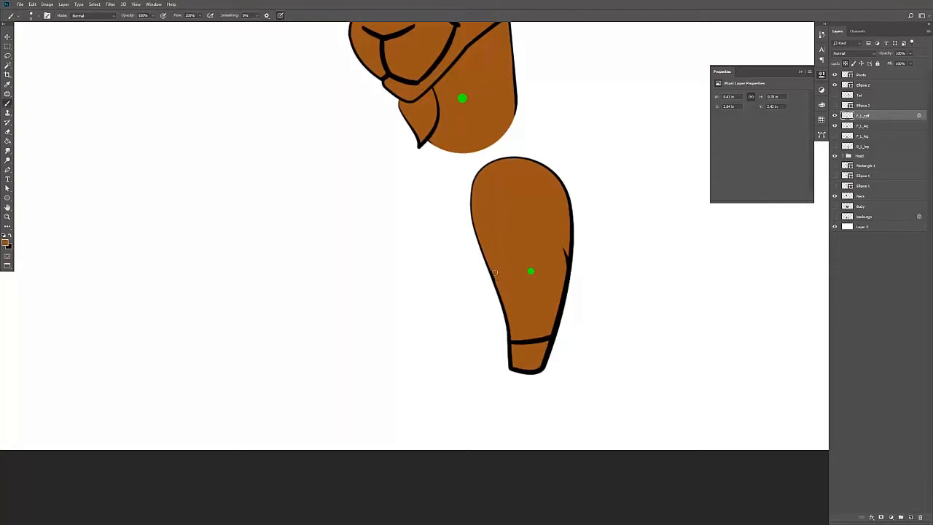
Move the F_L_calf layer directly beneath the upper-leg F_L_leg layer
{"action": "key", "text": "z"}
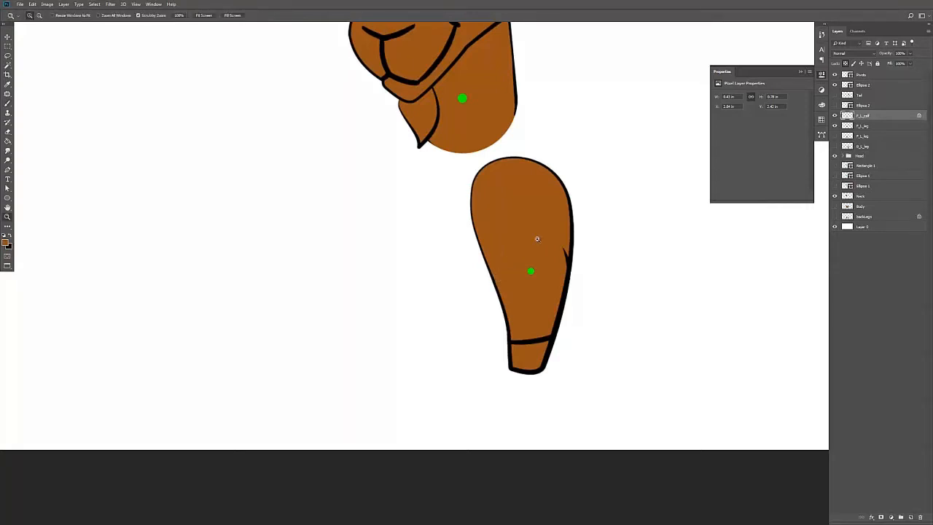
{"action": "left_click", "coordinate": [538, 240], "text": "alt"}
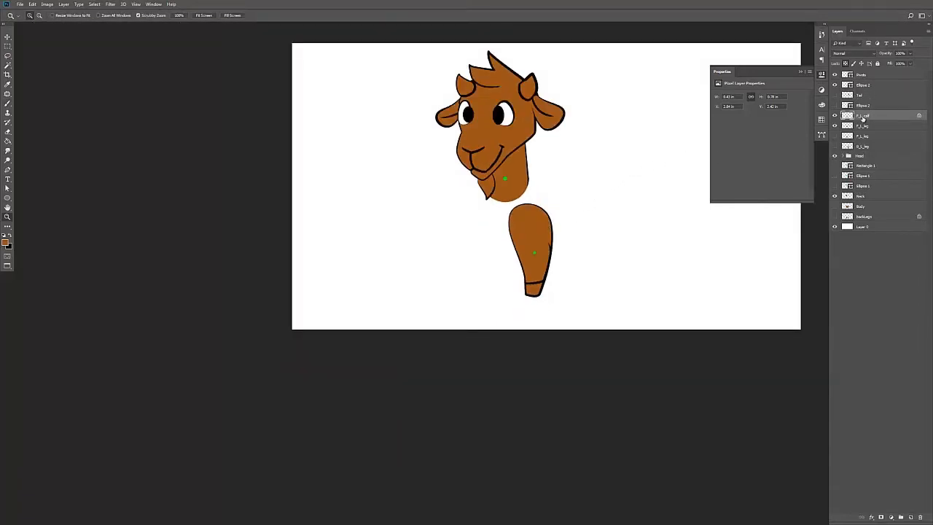
{"action": "left_click_drag", "start_coordinate": [865, 119], "coordinate": [860, 136]}
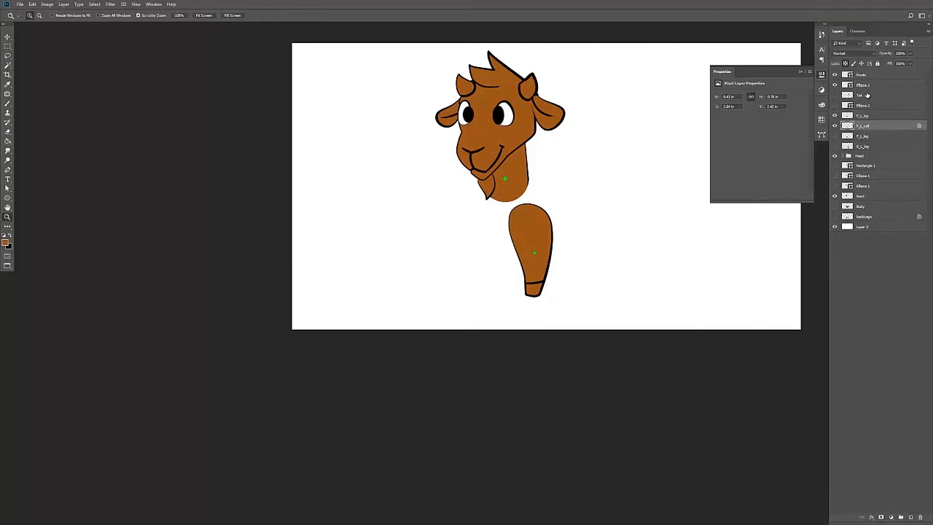
Test the reordered knee joint by rotating F_L_calf counterclockwise around the green pivot, inspect the overlap, and undo the rotation
{"action": "key", "text": "v"}
{"action": "key", "text": "ctrl+t"}
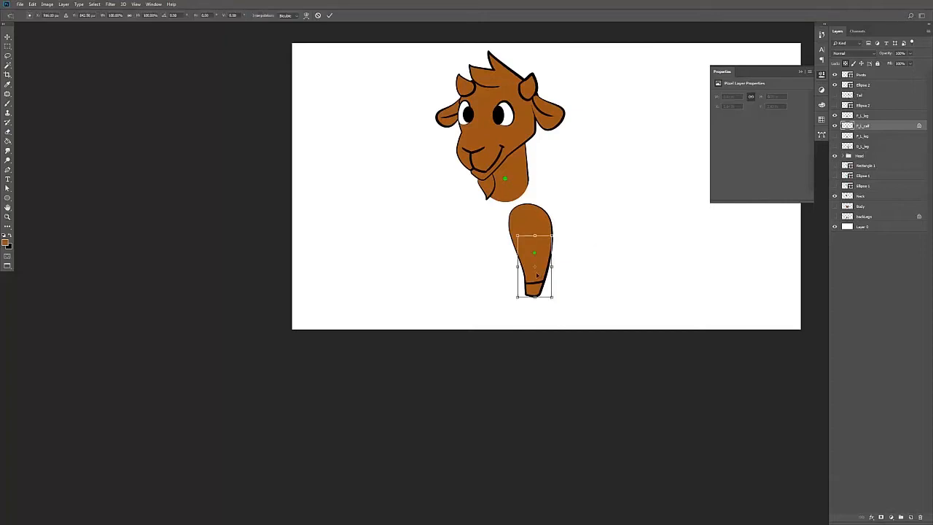
{"action": "left_click_drag", "start_coordinate": [536, 264], "coordinate": [536, 255]}
{"action": "left_click_drag", "start_coordinate": [565, 304], "coordinate": [578, 283]}
{"action": "key", "text": "Return"}
{"action": "key", "text": "z"}
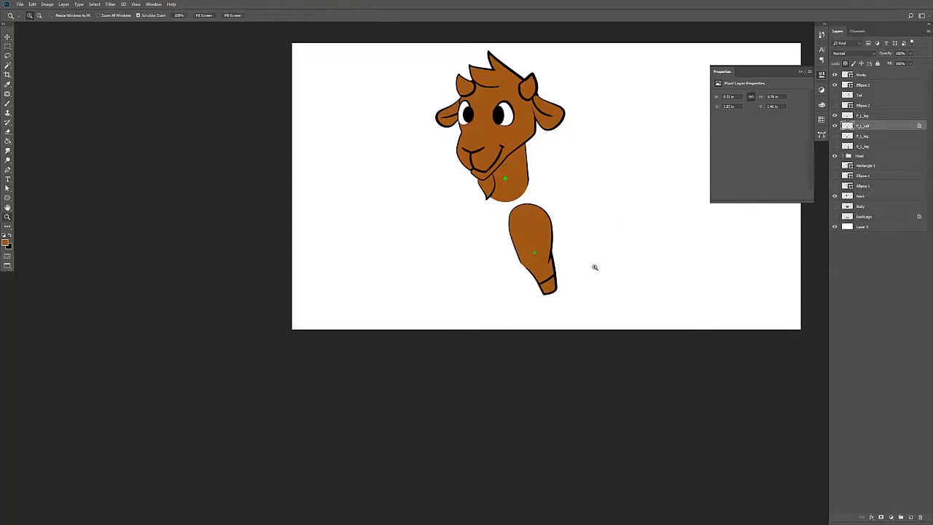
{"action": "left_click", "coordinate": [563, 268]}
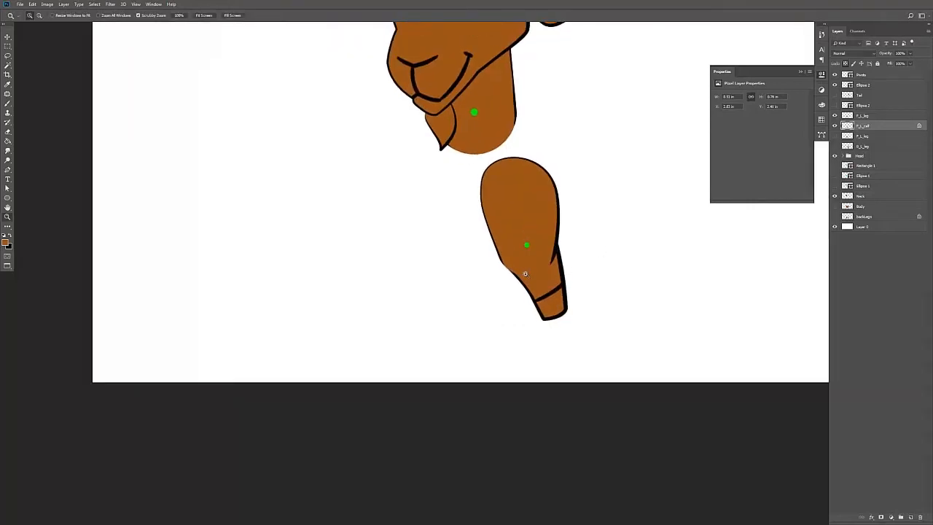
{"action": "left_click", "coordinate": [524, 273]}
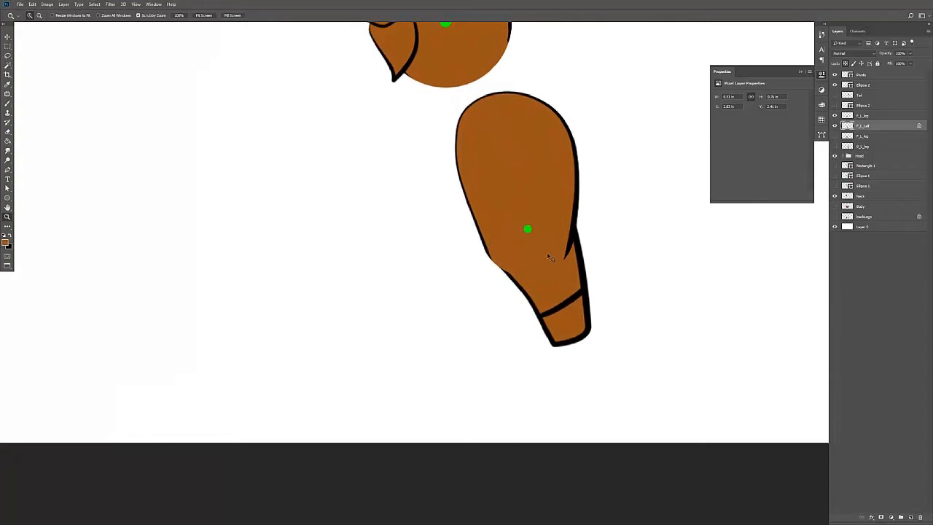
{"action": "key", "text": "ctrl+z"}
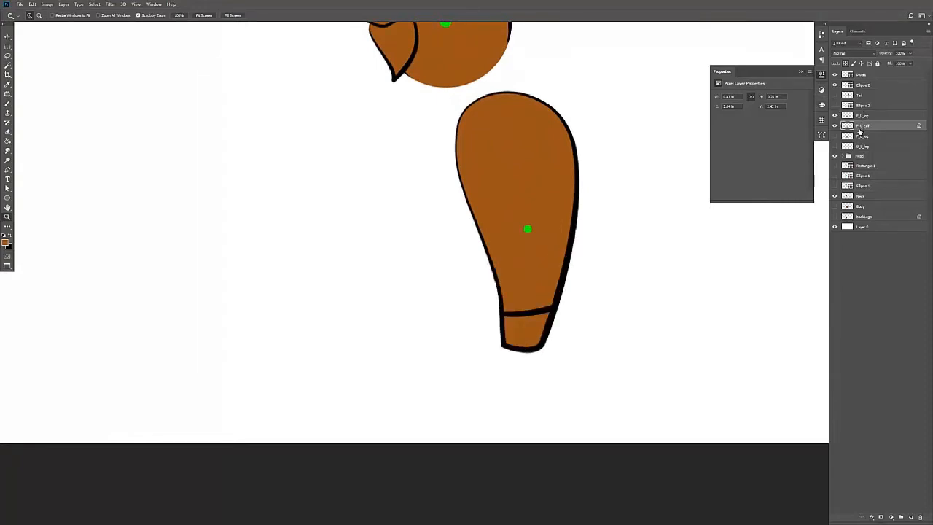
With F_L_calf hidden and F_L_leg's transparent pixels locked, extend the black front outline around the lower curve of the upper leg's rounded knee
{"action": "left_click", "coordinate": [865, 116]}
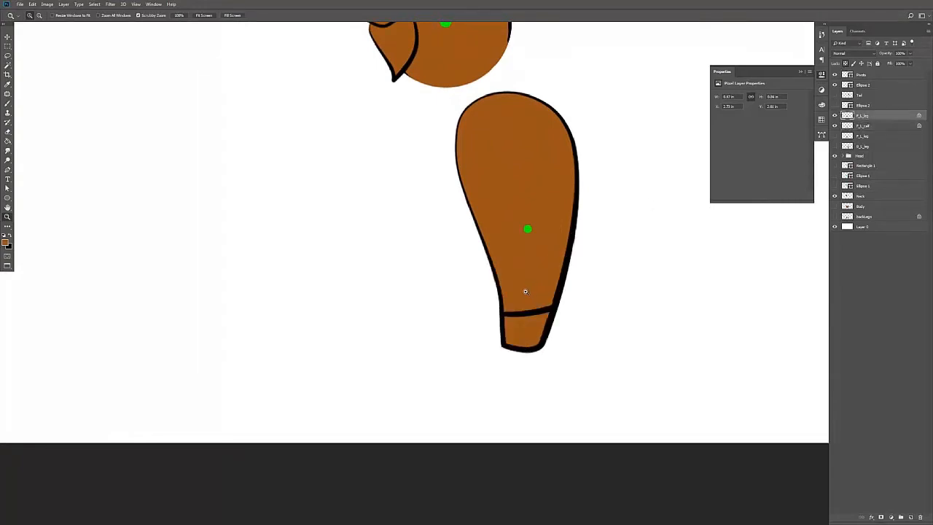
{"action": "left_click", "coordinate": [525, 292]}
{"action": "left_click", "coordinate": [835, 126]}
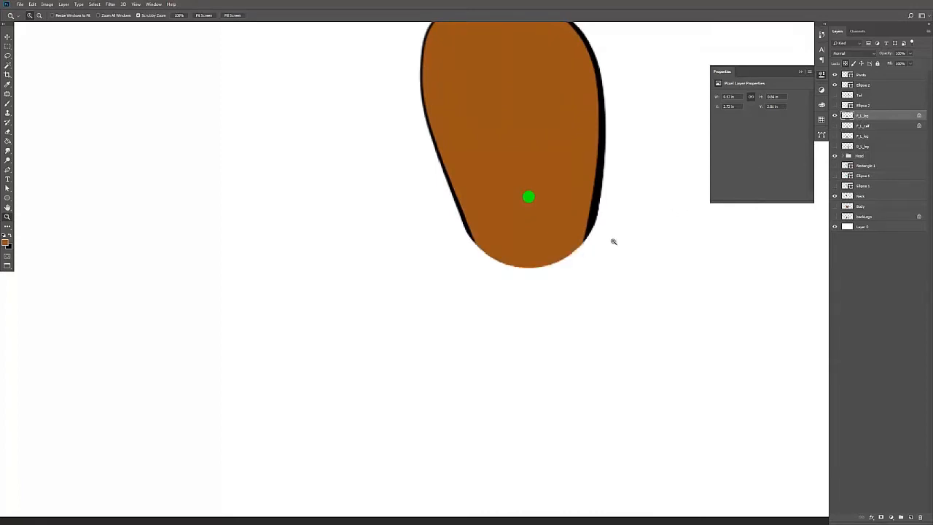
{"action": "key", "text": "b"}
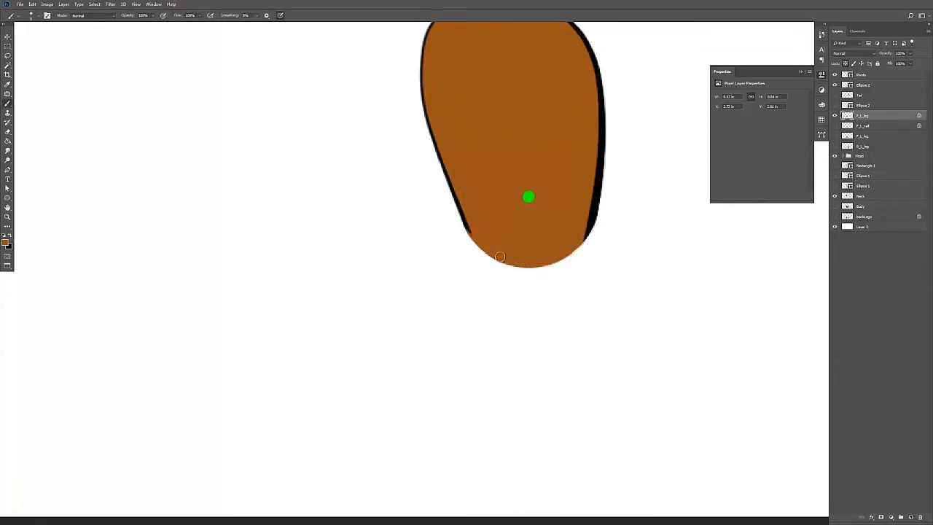
{"action": "left_click_drag", "start_coordinate": [464, 223], "coordinate": [514, 267]}
{"action": "mouse_move", "coordinate": [460, 225]}
{"action": "left_mouse_down"}
{"action": "mouse_move", "coordinate": [487, 255]}
{"action": "mouse_move", "coordinate": [515, 266]}
{"action": "left_mouse_up"}
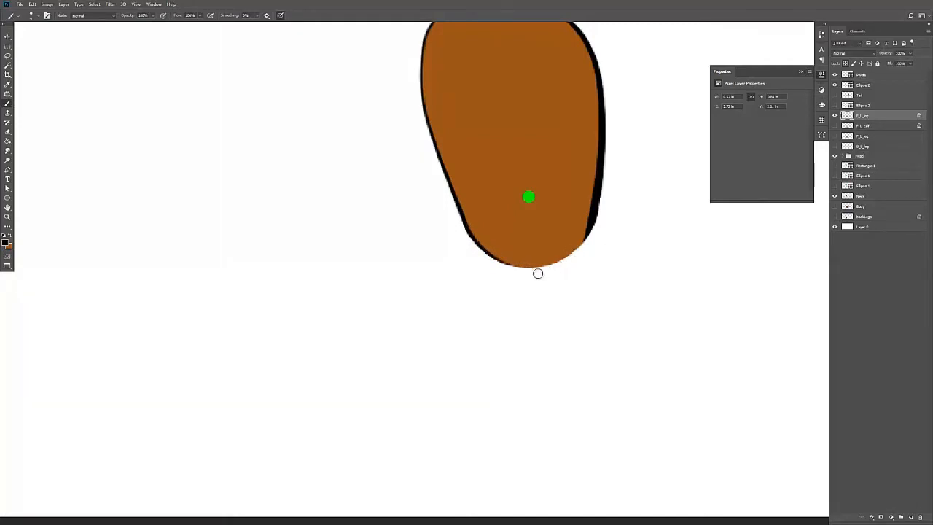
Show F_L_calf again and paint brown over the outline on F_L_leg that cuts across the front of the calf
{"action": "key", "text": "x"}
{"action": "key", "text": "z"}
{"action": "left_click_drag", "start_coordinate": [529, 237], "coordinate": [486, 227]}
{"action": "left_click_drag", "start_coordinate": [603, 252], "coordinate": [560, 270]}
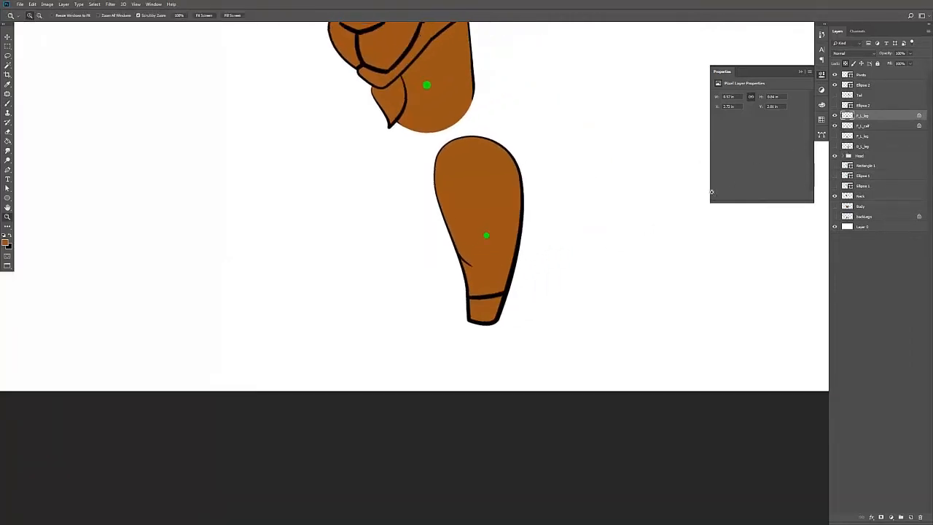
{"action": "left_click", "coordinate": [518, 269]}
{"action": "key", "text": "b"}
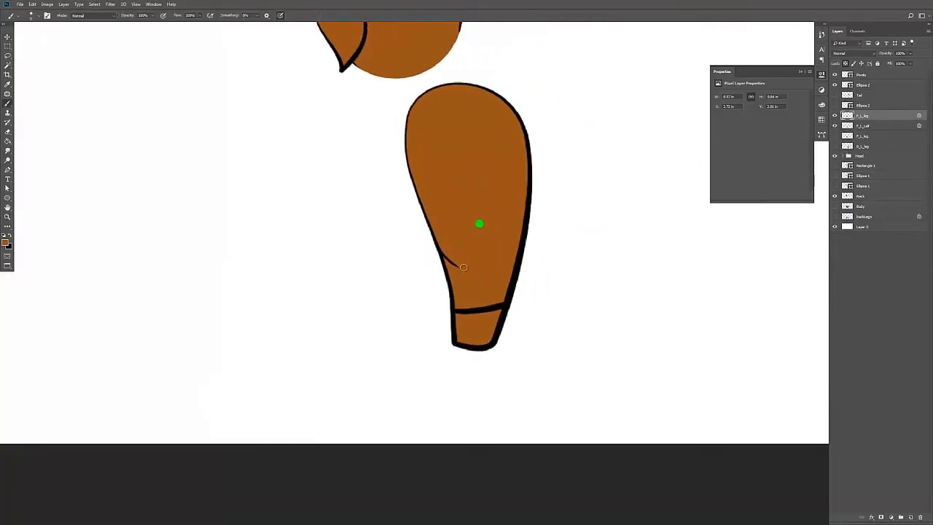
{"action": "left_click_drag", "start_coordinate": [452, 250], "coordinate": [455, 261]}
Test the cleaned-up knee by rotating F_L_calf backward, counterclockwise around the green pivot, and undo the rotation
{"action": "key", "text": "z"}
{"action": "left_click", "coordinate": [470, 231], "text": "alt"}
{"action": "left_click", "coordinate": [489, 206], "text": "alt"}
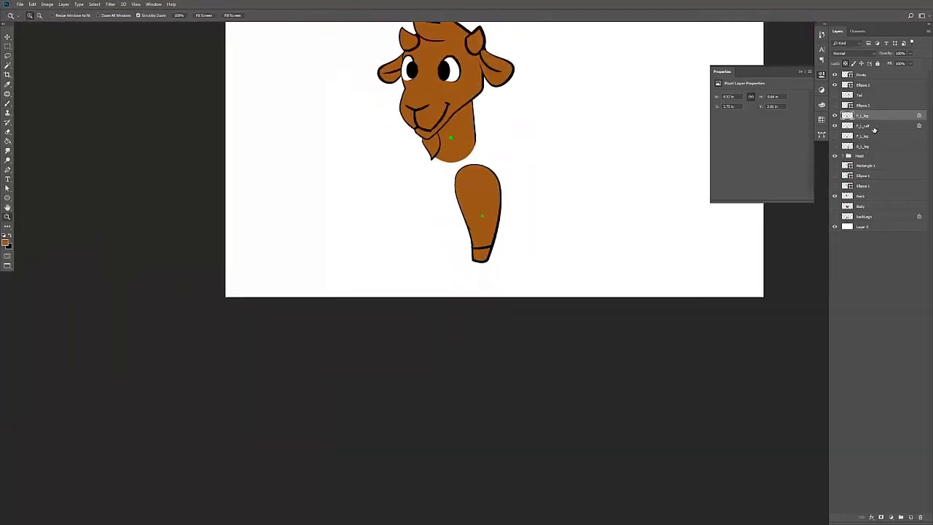
{"action": "key", "text": "ctrl+t"}
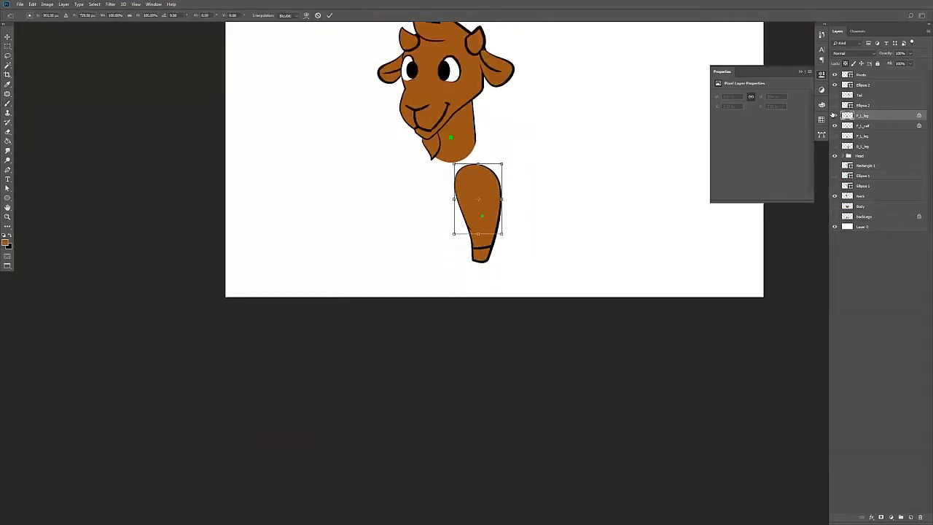
{"action": "key", "text": "Return"}
{"action": "left_click", "coordinate": [841, 127]}
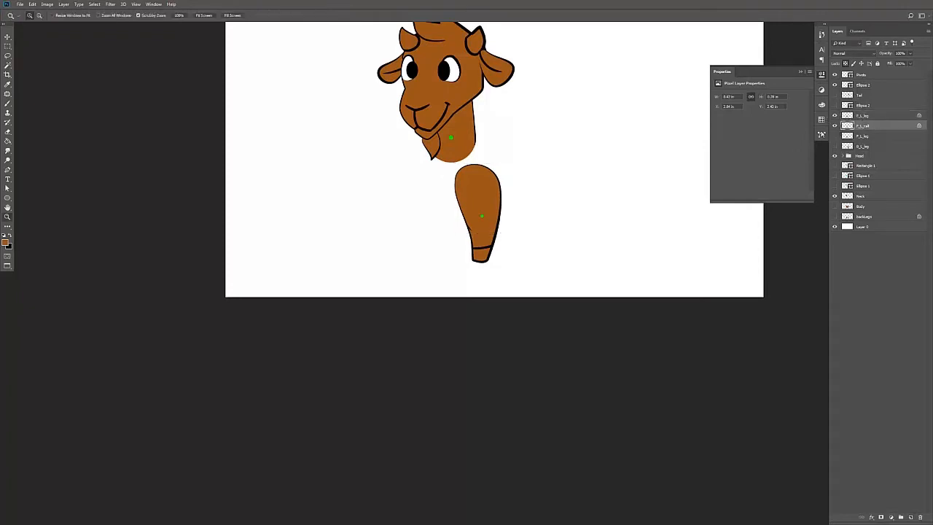
{"action": "key", "text": "ctrl+t"}
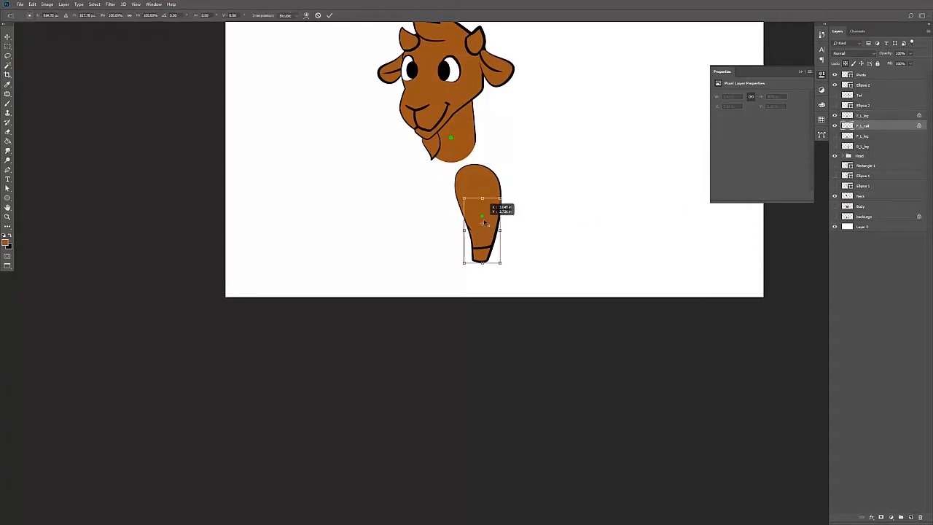
{"action": "left_click_drag", "start_coordinate": [485, 223], "coordinate": [541, 214]}
{"action": "key", "text": "Return"}
{"action": "key", "text": "z"}
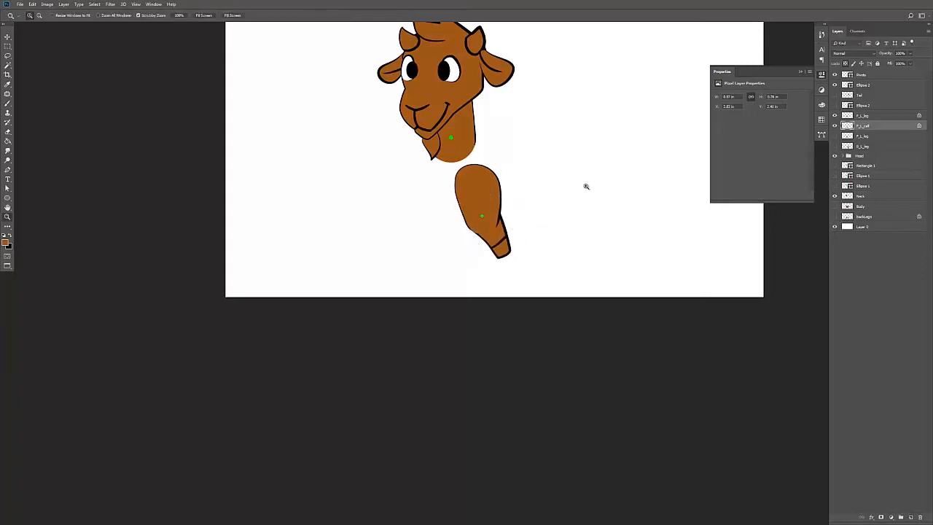
{"action": "key", "text": "ctrl+z"}
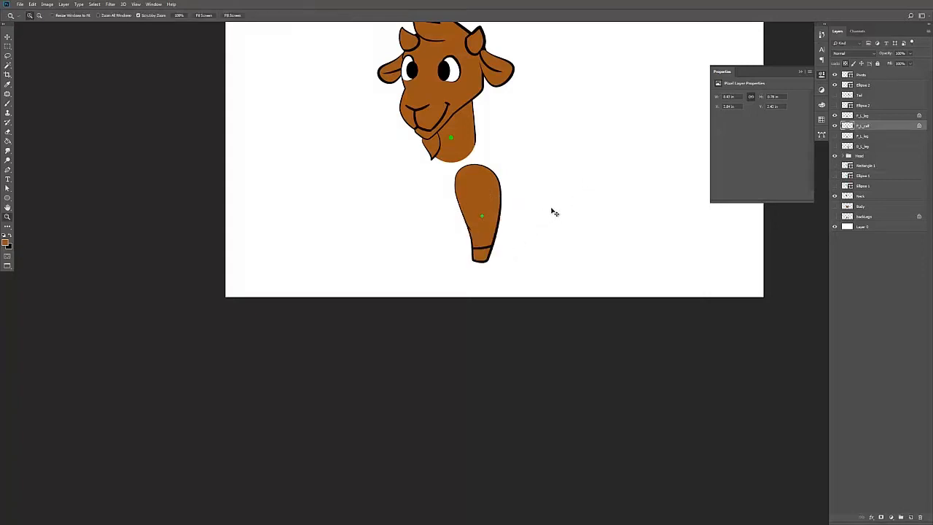
Test the opposite bend by rotating F_L_calf clockwise around the green knee pivot, and undo the rotation
{"action": "key", "text": "ctrl+t"}
{"action": "left_click_drag", "start_coordinate": [482, 230], "coordinate": [525, 239]}
{"action": "key", "text": "Return"}
{"action": "key", "text": "z"}
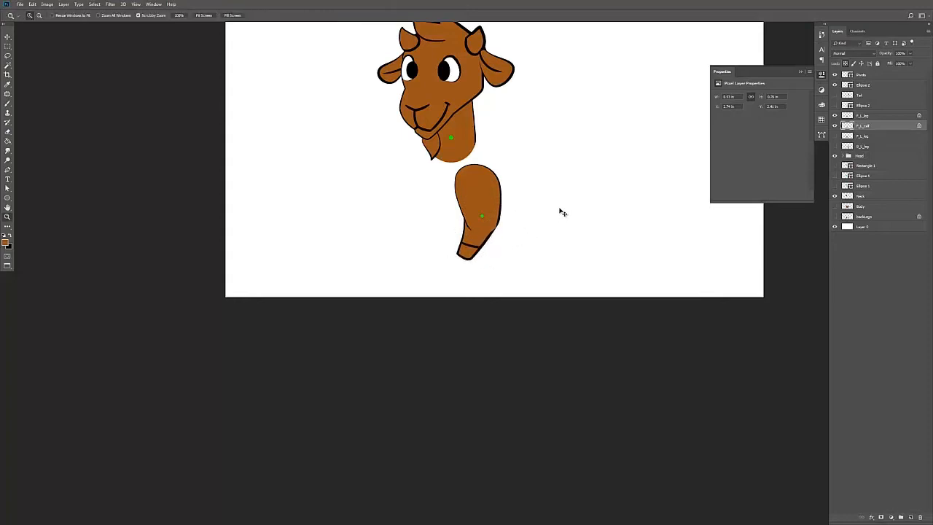
{"action": "key", "text": "ctrl+z"}
With F_L_calf hidden, extend the black back outline around the lower curve of the knee on F_L_leg, and show F_L_calf again
{"action": "left_click", "coordinate": [511, 228]}
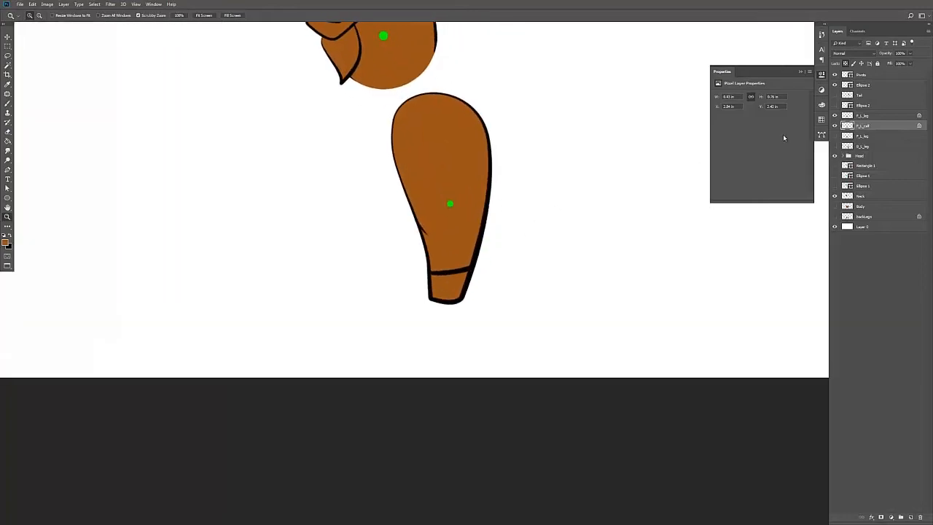
{"action": "left_click", "coordinate": [835, 85]}
{"action": "left_click", "coordinate": [835, 85]}
{"action": "left_click", "coordinate": [835, 125]}
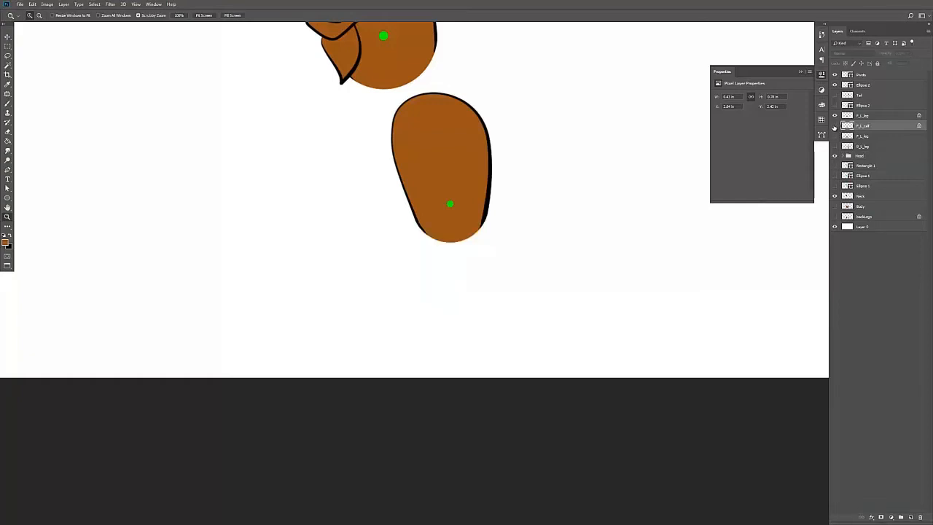
{"action": "left_click", "coordinate": [485, 252]}
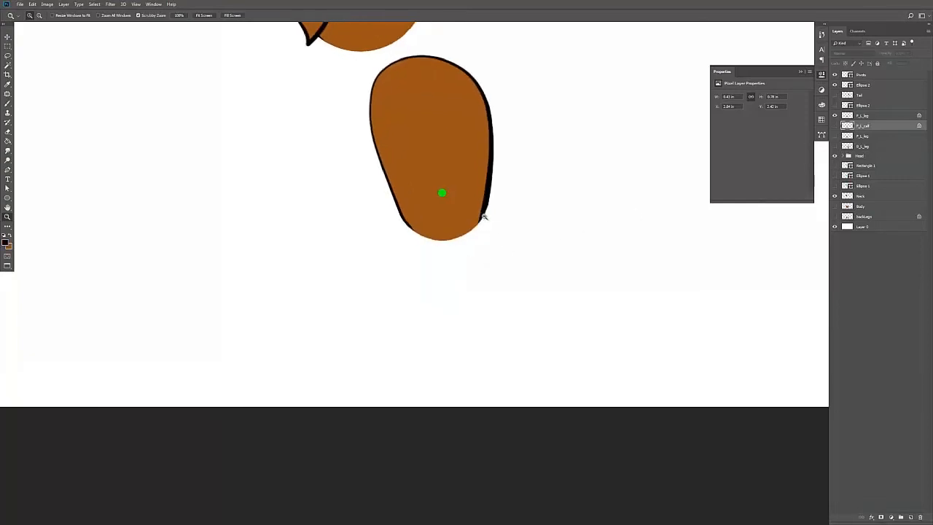
{"action": "key", "text": "b"}
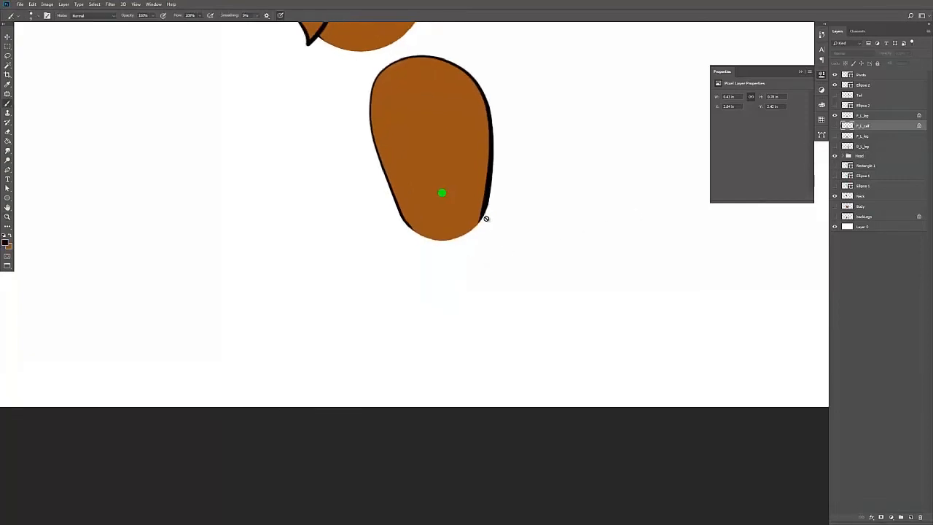
{"action": "left_click", "coordinate": [868, 116]}
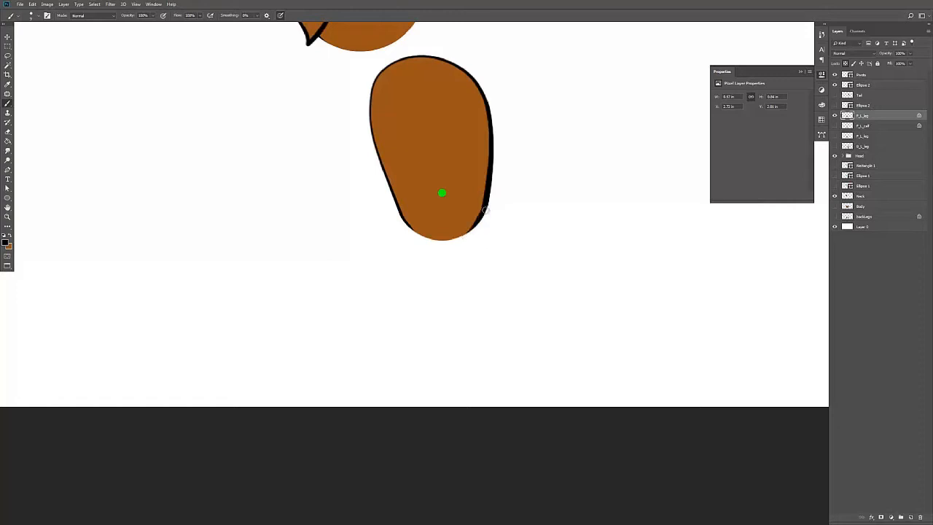
{"action": "key", "text": "z"}
{"action": "left_click_drag", "start_coordinate": [522, 201], "coordinate": [445, 202]}
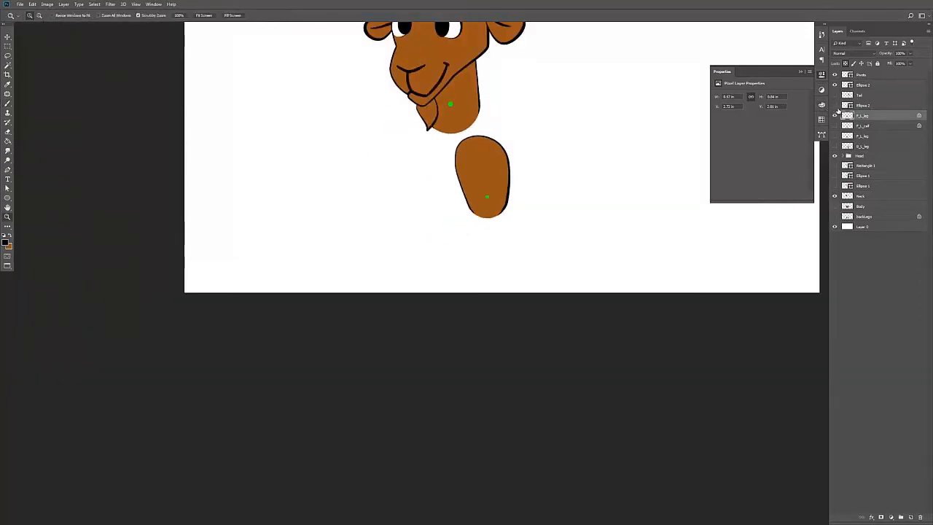
{"action": "left_click", "coordinate": [835, 126]}
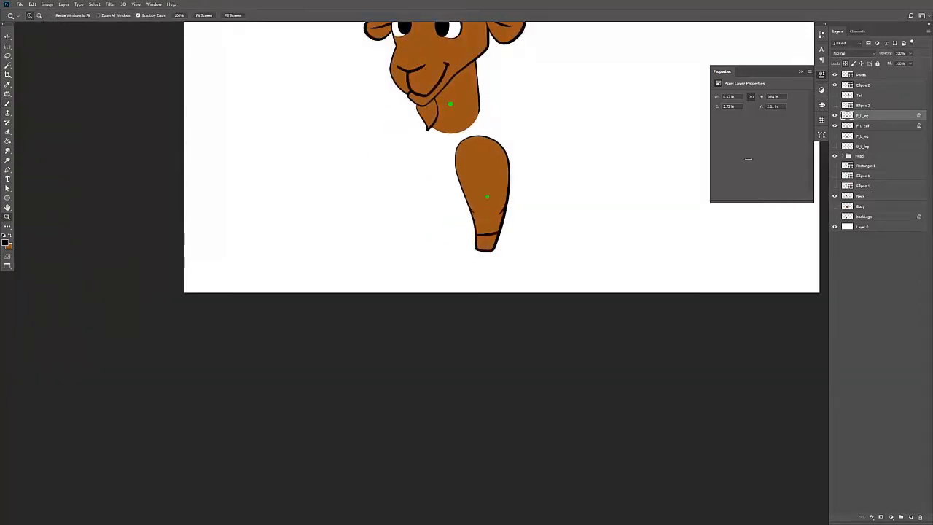
Check the extended back outline by rotating F_L_calf counterclockwise around the knee pivot, and undo the rotation
{"action": "left_click_drag", "start_coordinate": [483, 209], "coordinate": [551, 202]}
{"action": "left_click", "coordinate": [865, 127]}
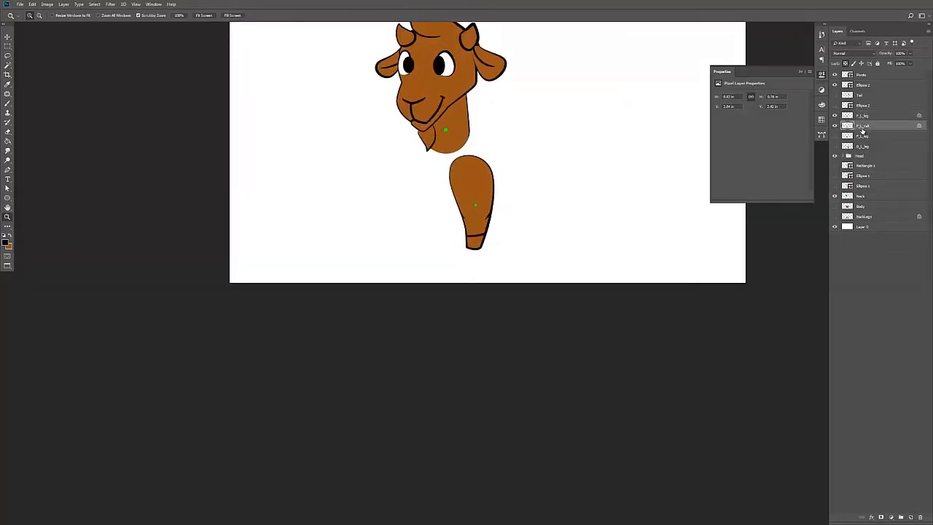
{"action": "key", "text": "ctrl+t"}
{"action": "left_click_drag", "start_coordinate": [477, 221], "coordinate": [577, 211]}
{"action": "key", "text": "Return"}
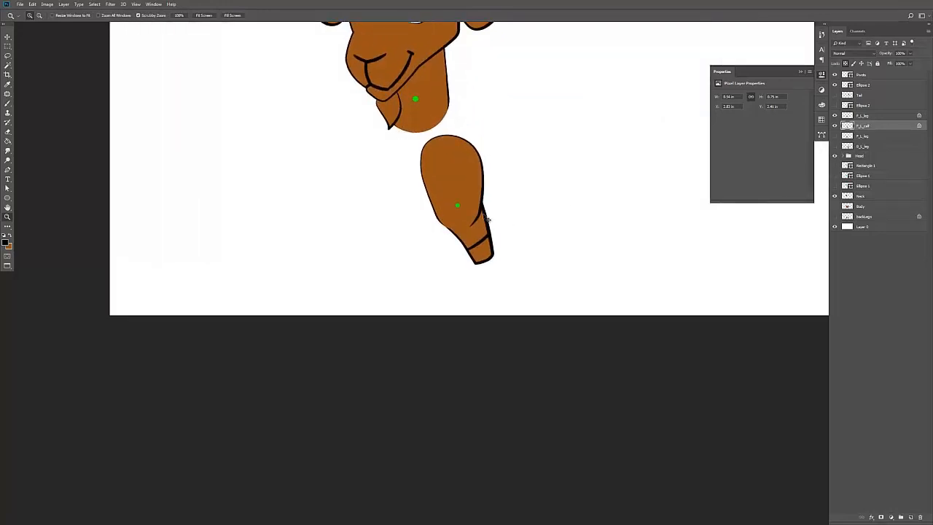
{"action": "key", "text": "ctrl+z"}
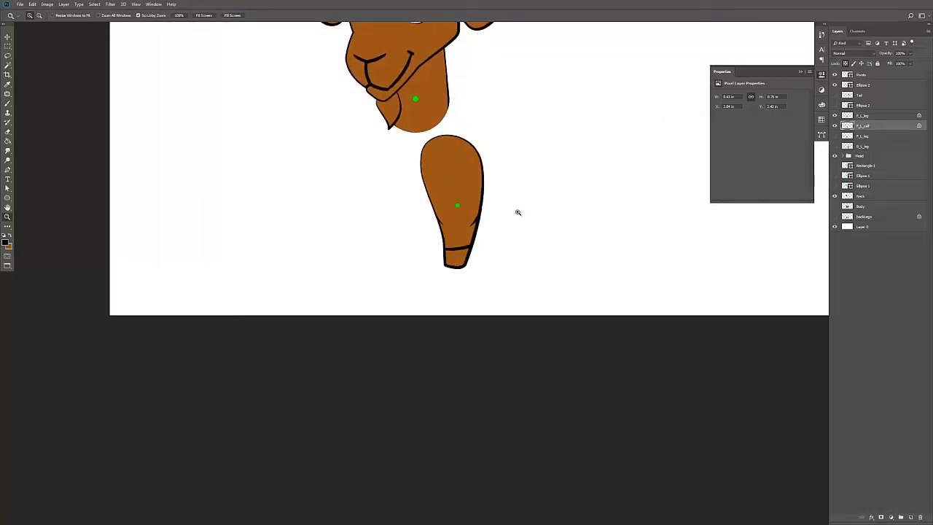
Show the Body layer and lower its opacity to 30%
{"action": "left_click", "coordinate": [518, 212], "text": "alt"}
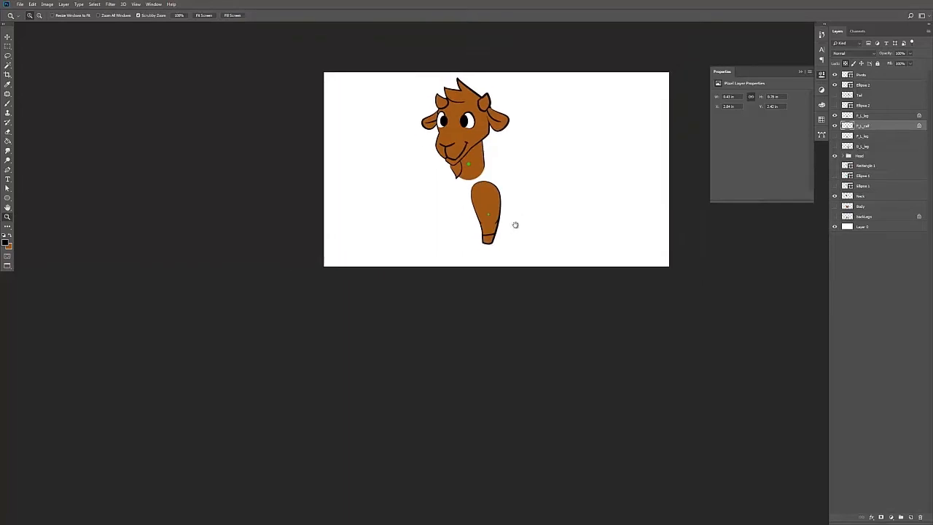
{"action": "left_click", "coordinate": [835, 207]}
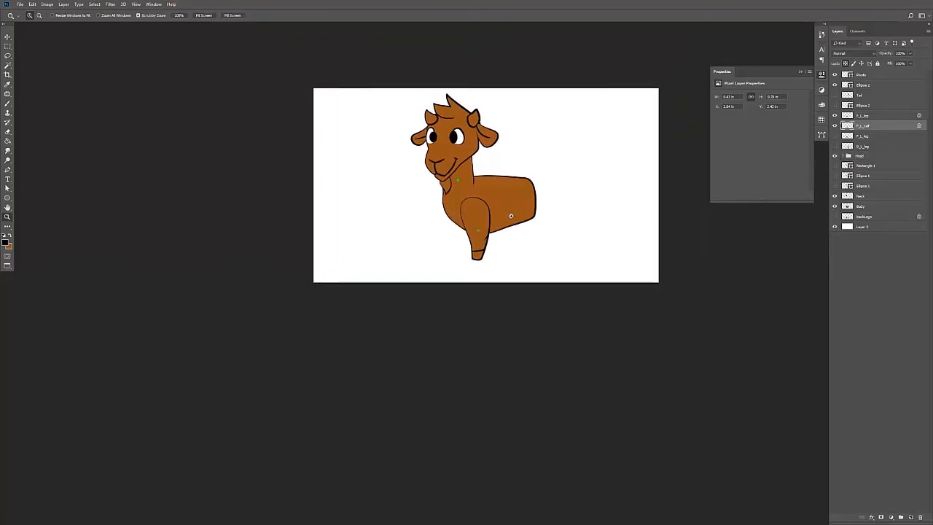
{"action": "left_click_drag", "start_coordinate": [510, 216], "coordinate": [522, 209]}
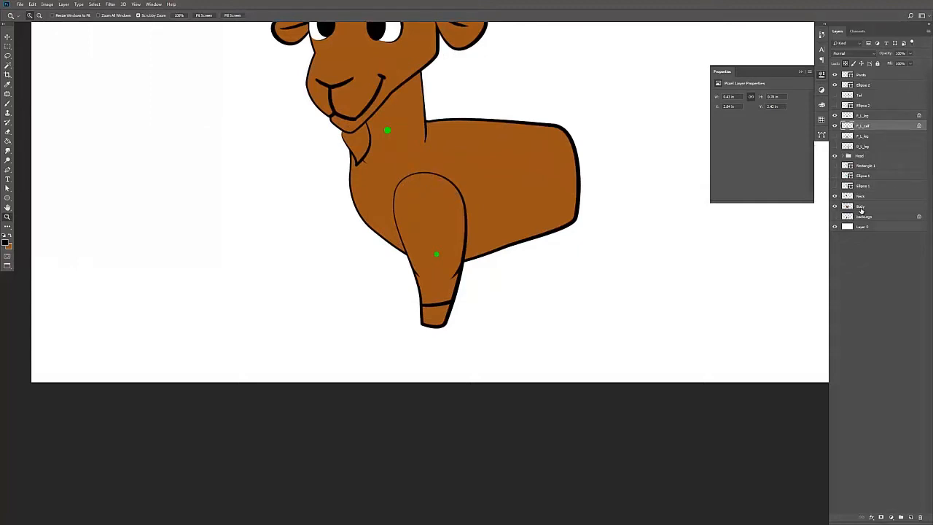
{"action": "left_click", "coordinate": [862, 209]}
{"action": "key", "text": "v"}
{"action": "key", "text": "3"}
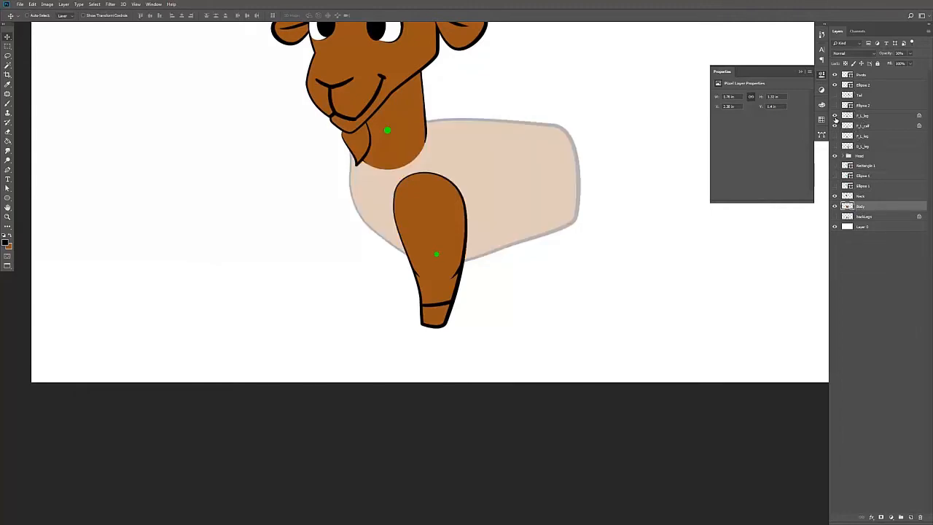
On F_L_leg, paint brown with an enlarged brush over the black outline around the rounded top of the shoulder
{"action": "left_click", "coordinate": [862, 116]}
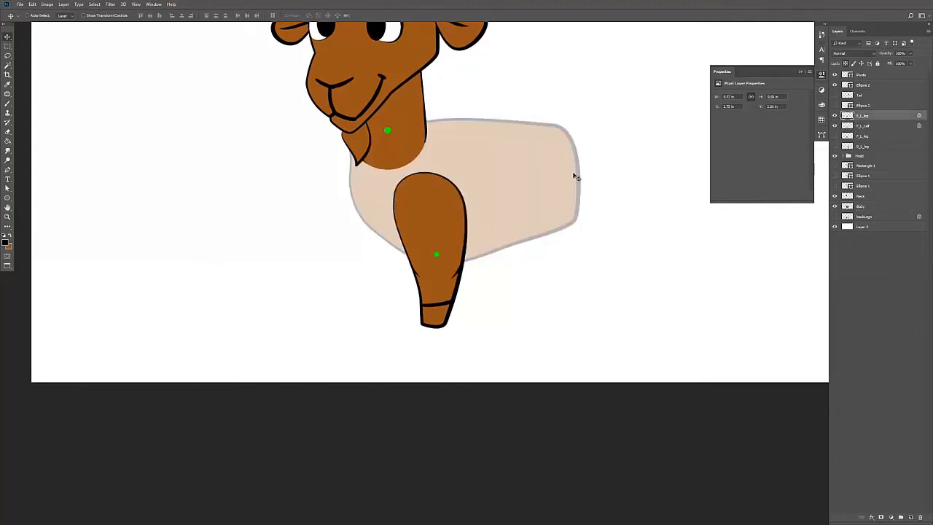
{"action": "key", "text": "z"}
{"action": "left_click_drag", "start_coordinate": [437, 190], "coordinate": [451, 188]}
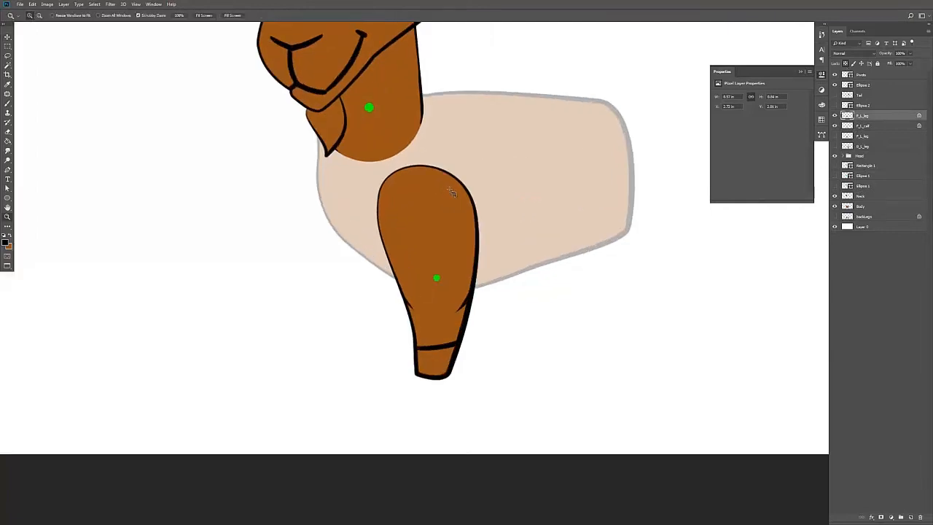
{"action": "key", "text": "c"}
{"action": "key", "text": "x"}
{"action": "key", "text": "b"}
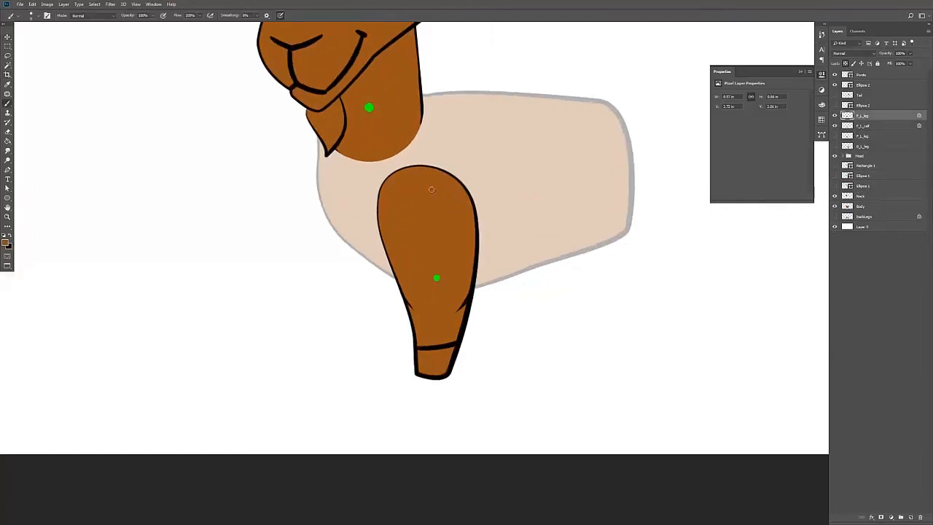
{"action": "key", "text": "bracketright"}
{"action": "key", "text": "bracketright"}
{"action": "key", "text": "bracketright"}
{"action": "mouse_move", "coordinate": [406, 175]}
{"action": "left_mouse_down"}
{"action": "mouse_move", "coordinate": [399, 201]}
{"action": "mouse_move", "coordinate": [404, 173]}
{"action": "mouse_move", "coordinate": [396, 199]}
{"action": "mouse_move", "coordinate": [398, 174]}
{"action": "mouse_move", "coordinate": [392, 189]}
{"action": "mouse_move", "coordinate": [393, 181]}
{"action": "mouse_move", "coordinate": [390, 207]}
{"action": "mouse_move", "coordinate": [390, 187]}
{"action": "mouse_move", "coordinate": [394, 200]}
{"action": "mouse_move", "coordinate": [421, 183]}
{"action": "mouse_move", "coordinate": [406, 173]}
{"action": "mouse_move", "coordinate": [449, 184]}
{"action": "mouse_move", "coordinate": [458, 201]}
{"action": "mouse_move", "coordinate": [443, 177]}
{"action": "mouse_move", "coordinate": [463, 210]}
{"action": "mouse_move", "coordinate": [460, 191]}
{"action": "mouse_move", "coordinate": [464, 222]}
{"action": "mouse_move", "coordinate": [461, 183]}
{"action": "mouse_move", "coordinate": [467, 241]}
{"action": "left_mouse_up"}
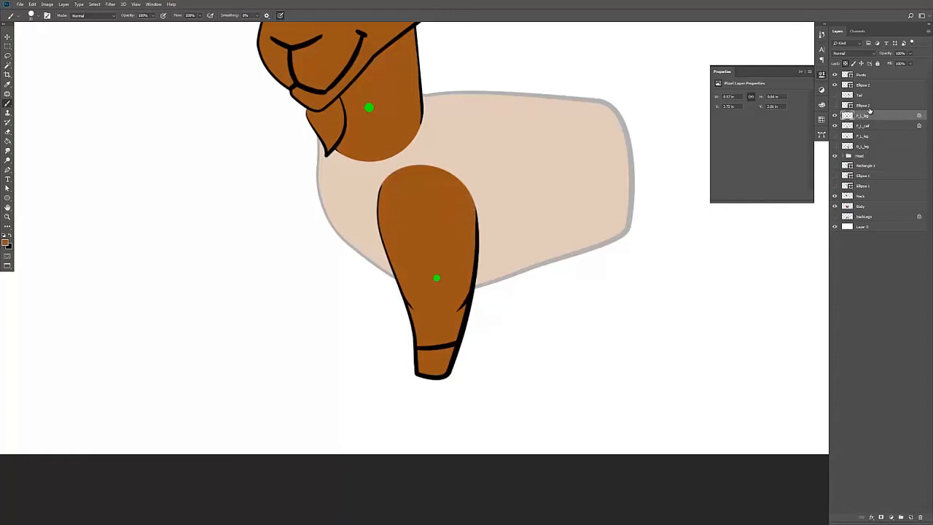
Restore the Body layer's opacity to 100%
{"action": "left_click", "coordinate": [870, 209]}
{"action": "left_click", "coordinate": [913, 54]}
{"action": "left_click_drag", "start_coordinate": [928, 63], "coordinate": [927, 63]}
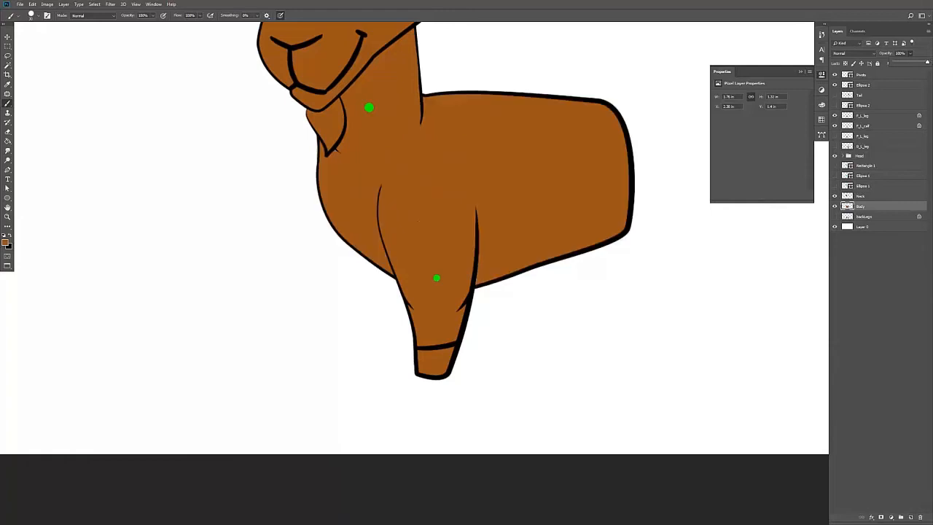
Test the shoulder blend by rotating F_L_leg and F_L_calf together about 28° clockwise around the shoulder, and undo the rotation
{"action": "key", "text": "z"}
{"action": "left_click_drag", "start_coordinate": [535, 236], "coordinate": [474, 235]}
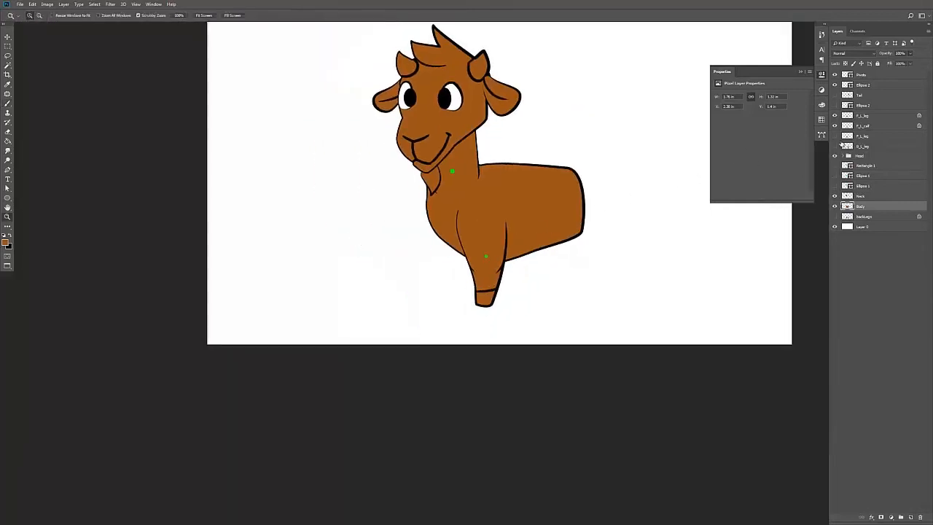
{"action": "left_click", "coordinate": [868, 125]}
{"action": "left_click", "coordinate": [867, 116], "text": "shift"}
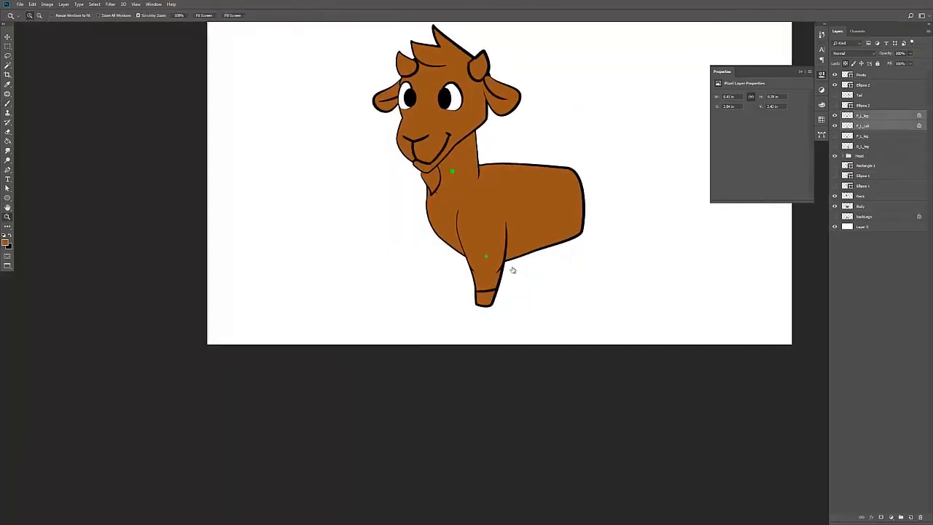
{"action": "key", "text": "ctrl+t"}
{"action": "left_click_drag", "start_coordinate": [483, 254], "coordinate": [530, 256]}
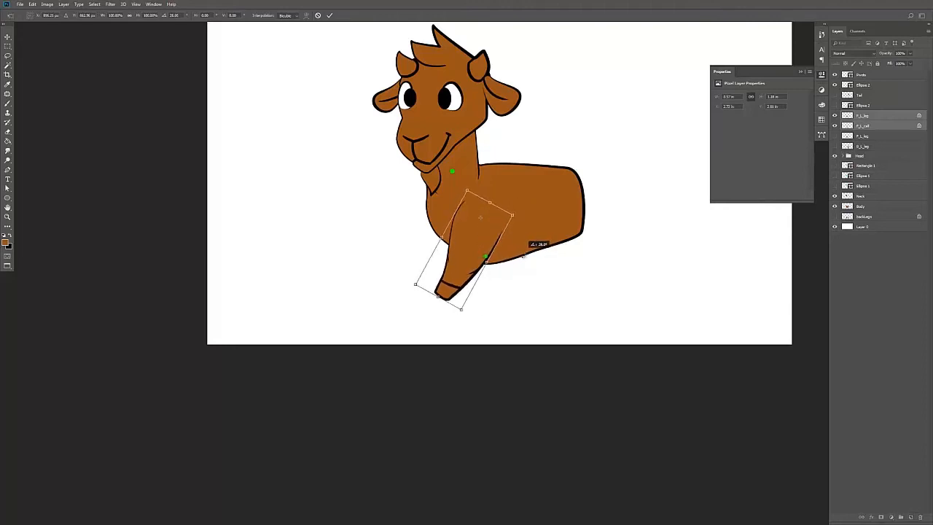
{"action": "key", "text": "Return"}
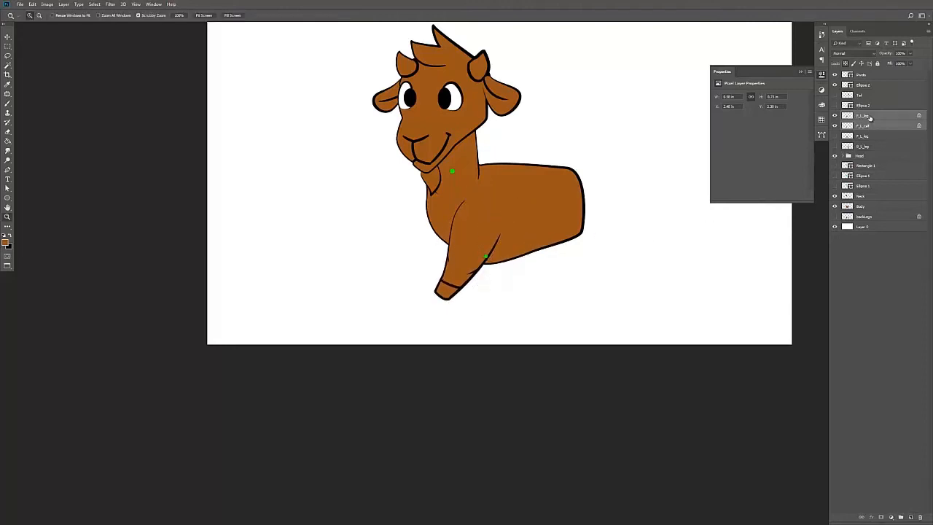
{"action": "left_click", "coordinate": [869, 126]}
{"action": "key", "text": "ctrl+t"}
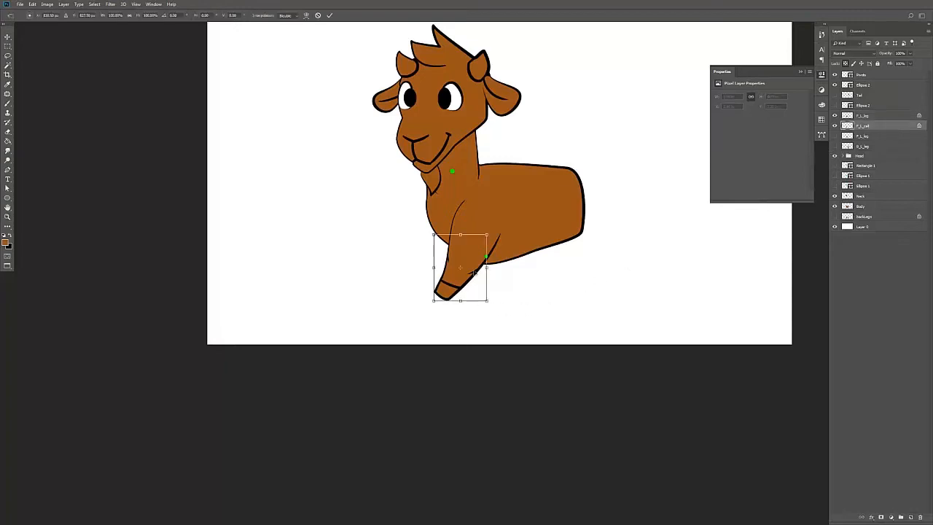
{"action": "key", "text": "Return"}
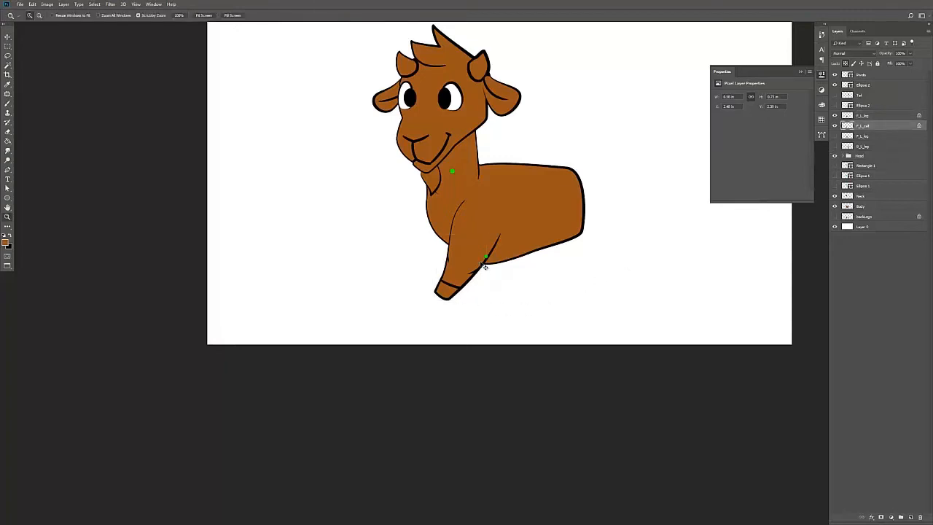
{"action": "key", "text": "ctrl+z"}
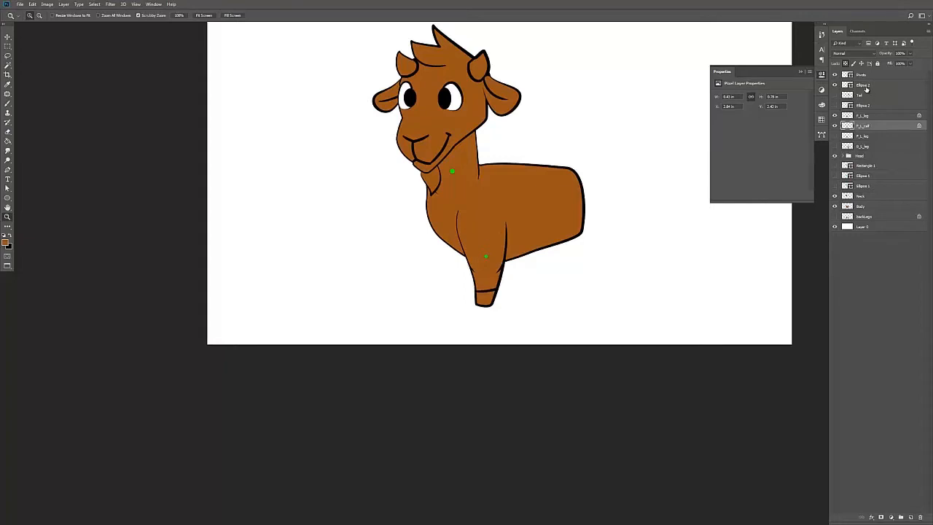
Test the shoulder by rotating F_L_leg, F_L_calf and the knee pivot together clockwise around the shoulder
{"action": "left_click", "coordinate": [867, 118]}
{"action": "left_click", "coordinate": [867, 127], "text": "ctrl"}
{"action": "left_click", "coordinate": [868, 86], "text": "ctrl"}
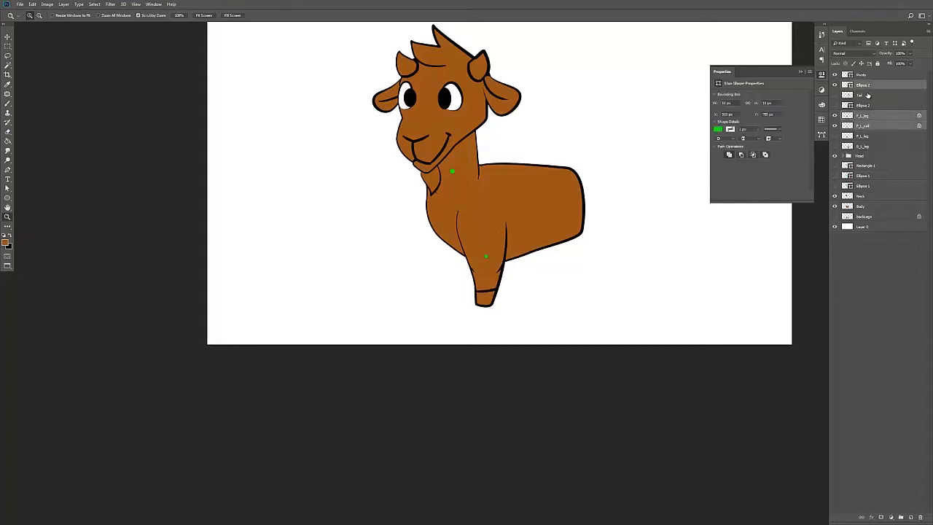
{"action": "key", "text": "ctrl+t"}
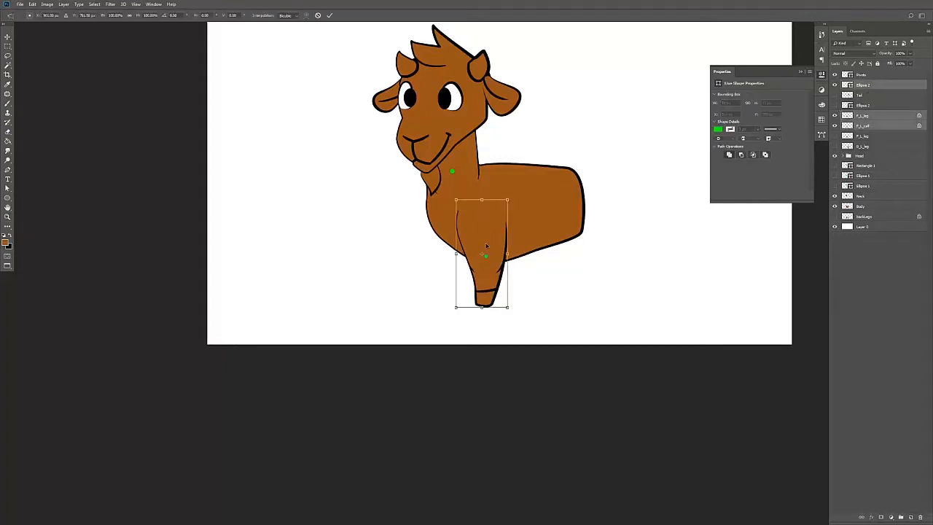
{"action": "left_click_drag", "start_coordinate": [482, 249], "coordinate": [481, 219]}
{"action": "left_click_drag", "start_coordinate": [523, 253], "coordinate": [517, 267]}
{"action": "key", "text": "Return"}
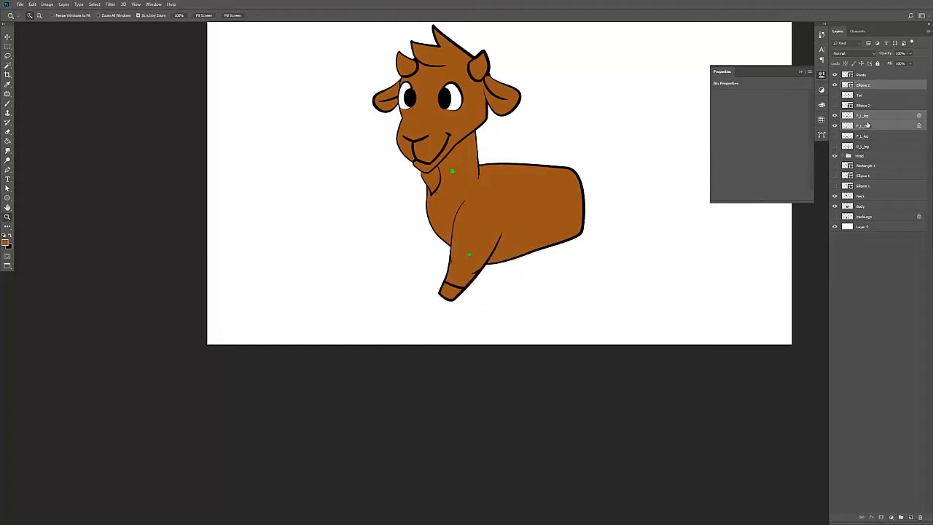
Test the knee bend by rotating F_L_calf counter-clockwise around the knee pivot, and check the pose on the whole goat
{"action": "left_click", "coordinate": [873, 128]}
{"action": "key", "text": "ctrl+t"}
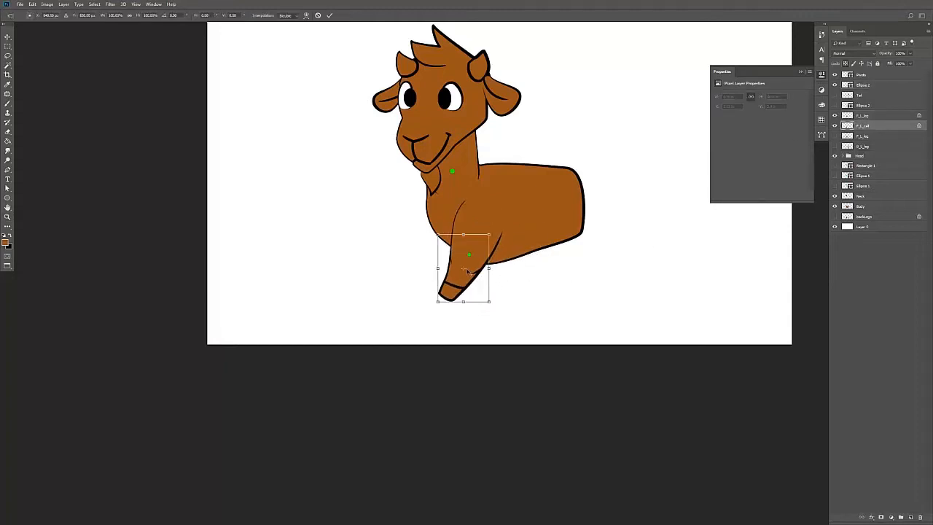
{"action": "mouse_move", "coordinate": [463, 268]}
{"action": "left_mouse_down"}
{"action": "mouse_move", "coordinate": [469, 255]}
{"action": "mouse_move", "coordinate": [520, 259]}
{"action": "mouse_move", "coordinate": [519, 246]}
{"action": "left_mouse_up"}
{"action": "key", "text": "Return"}
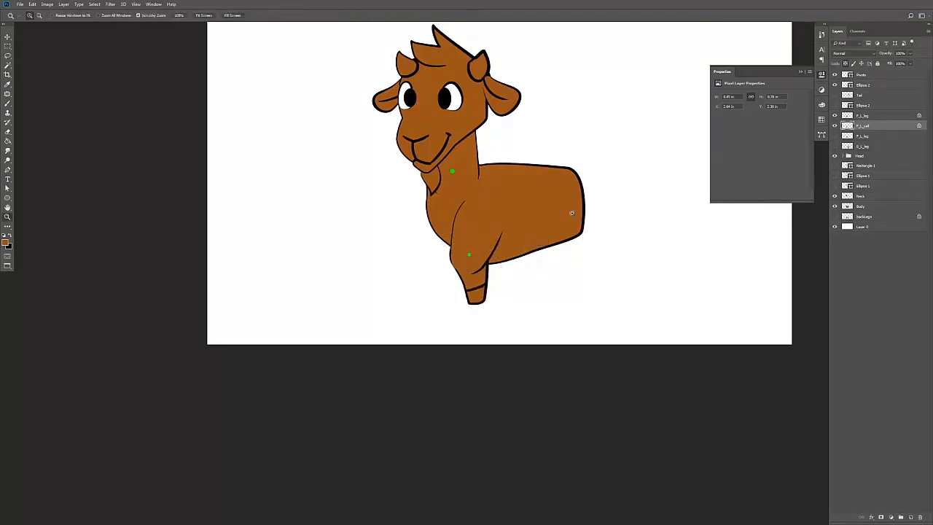
{"action": "left_click_drag", "start_coordinate": [574, 226], "coordinate": [540, 233]}
{"action": "left_click", "coordinate": [590, 234]}
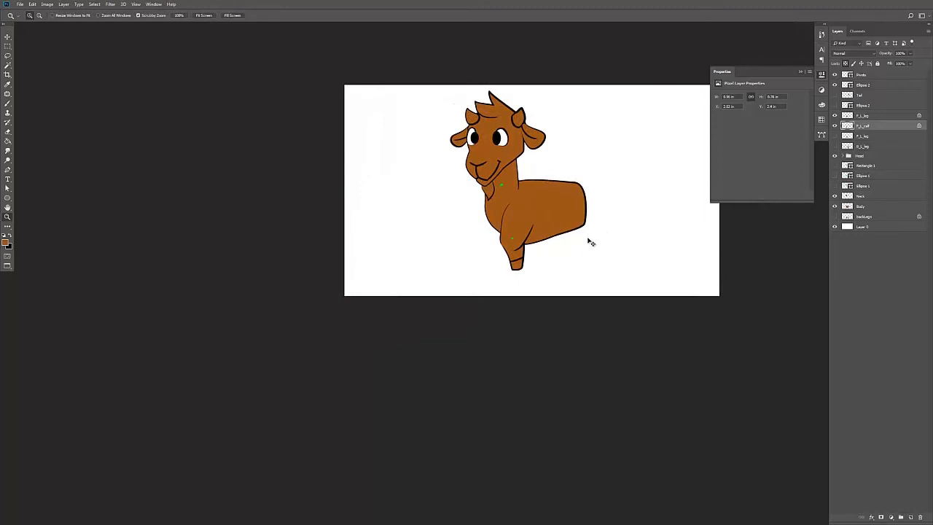
{"action": "mouse_move", "coordinate": [558, 216]}
{"action": "left_mouse_down"}
{"action": "mouse_move", "coordinate": [616, 188]}
{"action": "mouse_move", "coordinate": [559, 217]}
{"action": "mouse_move", "coordinate": [567, 235]}
{"action": "mouse_move", "coordinate": [549, 229]}
{"action": "left_mouse_up"}
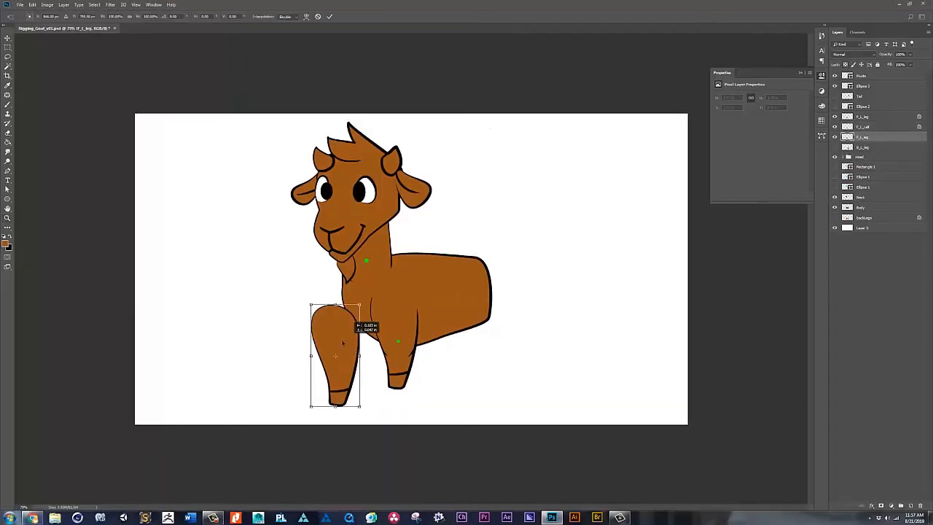
Show the large green circle, move it over the knee of B_L_leg, and resize it to 145 × 145 px
{"action": "left_click_drag", "start_coordinate": [349, 353], "coordinate": [460, 331]}
{"action": "scroll", "coordinate": [487, 311], "scroll_direction": "up", "scroll_amount": 3}
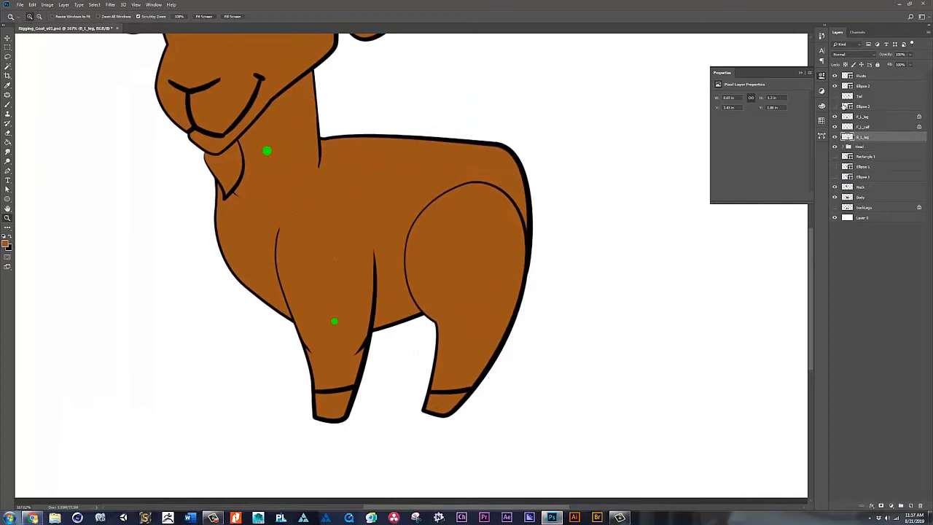
{"action": "left_click", "coordinate": [835, 106]}
{"action": "left_click", "coordinate": [849, 107]}
{"action": "mouse_move", "coordinate": [350, 316]}
{"action": "left_mouse_down"}
{"action": "mouse_move", "coordinate": [486, 304]}
{"action": "mouse_move", "coordinate": [532, 331]}
{"action": "left_mouse_up"}
{"action": "key", "text": "f"}
{"action": "key", "text": "ctrl+t"}
{"action": "left_click_drag", "start_coordinate": [512, 235], "coordinate": [523, 225]}
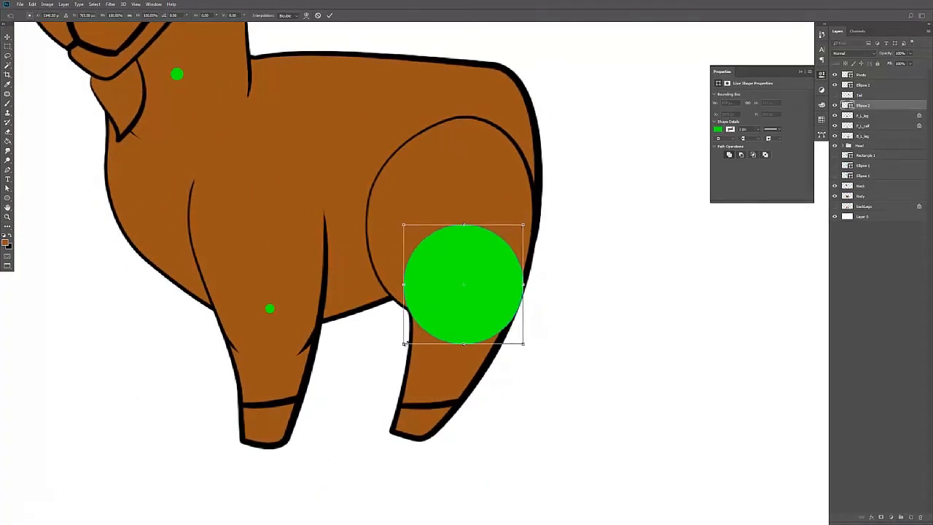
{"action": "key", "text": "Return"}
{"action": "key", "text": "z"}
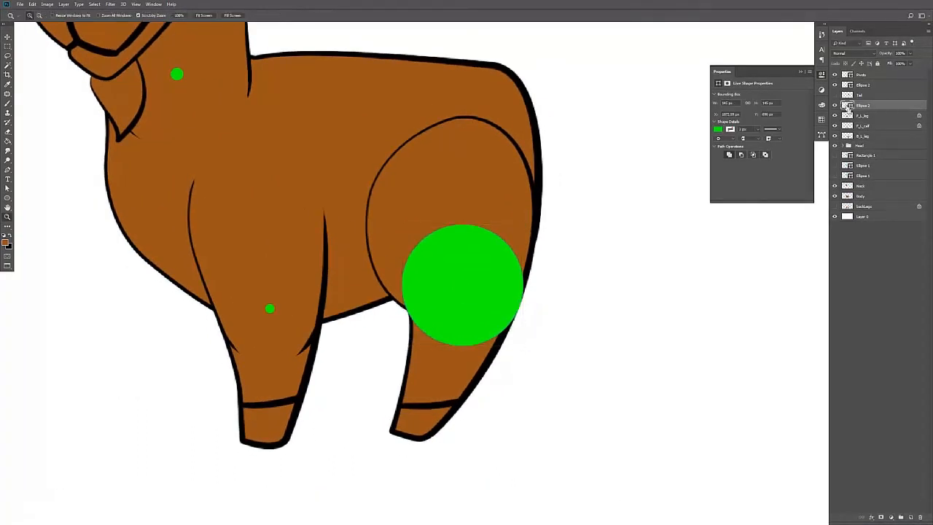
Copy the thigh together with the circular knee area from the back leg to a new layer named B_L_leg
{"action": "left_click", "coordinate": [847, 106], "text": "ctrl"}
{"action": "left_click_drag", "start_coordinate": [848, 107], "coordinate": [849, 131]}
{"action": "left_click", "coordinate": [836, 126]}
{"action": "left_click", "coordinate": [860, 137]}
{"action": "key", "text": "l"}
{"action": "mouse_move", "coordinate": [505, 293]}
{"action": "left_mouse_down"}
{"action": "mouse_move", "coordinate": [377, 333]}
{"action": "mouse_move", "coordinate": [425, 302]}
{"action": "mouse_move", "coordinate": [434, 271]}
{"action": "mouse_move", "coordinate": [413, 427]}
{"action": "mouse_move", "coordinate": [531, 255]}
{"action": "left_mouse_up"}
{"action": "key", "text": "ctrl+j"}
{"action": "double_click", "coordinate": [863, 147]}
{"action": "key", "text": "ctrl+c"}
{"action": "double_click", "coordinate": [864, 136]}
{"action": "key", "text": "ctrl+v"}
Copy the circular knee area and lower leg to a new layer named B_L_calf, and delete the original back-leg layer
{"action": "left_click", "coordinate": [847, 126], "text": "ctrl"}
{"action": "left_click", "coordinate": [865, 147]}
{"action": "key", "text": "ctrl+j"}
{"action": "left_click", "coordinate": [836, 156]}
{"action": "double_click", "coordinate": [863, 137]}
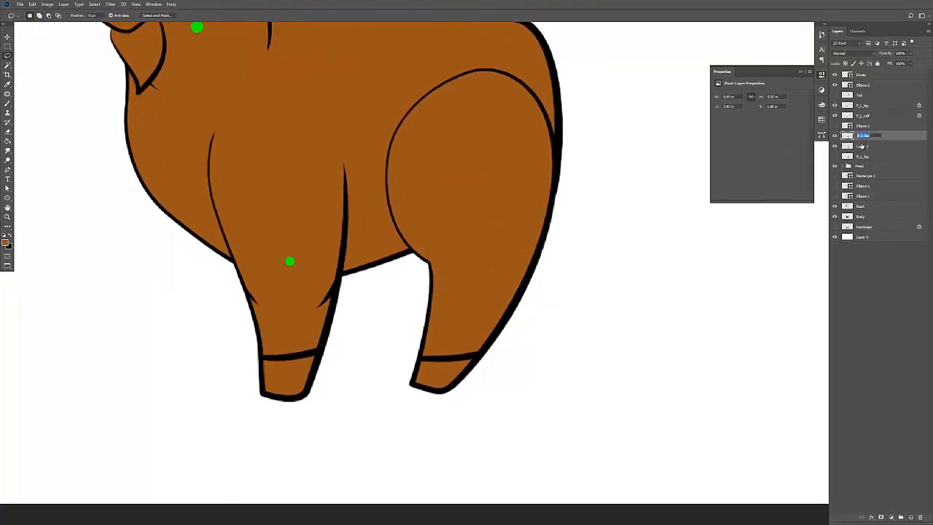
{"action": "double_click", "coordinate": [862, 146]}
{"action": "type", "text": "B_L_calf"}
{"action": "left_click", "coordinate": [863, 157]}
{"action": "key", "text": "Delete"}
Duplicate the green knee circle above the leg layers and shrink the copy to a small pivot dot at the back knee
{"action": "left_click", "coordinate": [835, 126]}
{"action": "left_click", "coordinate": [859, 127]}
{"action": "key", "text": "v"}
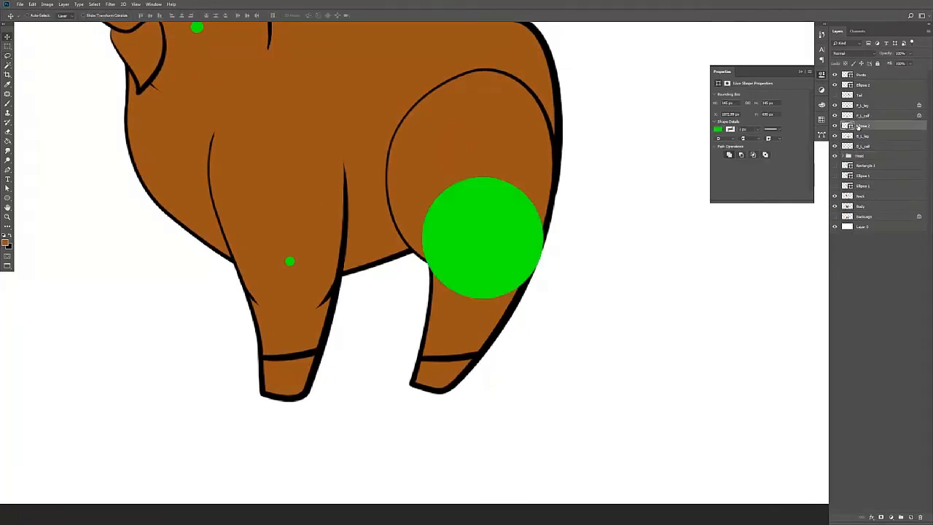
{"action": "left_click_drag", "start_coordinate": [859, 127], "coordinate": [860, 92]}
{"action": "key", "text": "ctrl+t"}
{"action": "left_click_drag", "start_coordinate": [546, 176], "coordinate": [486, 234]}
{"action": "key", "text": "Return"}
Lock the transparent pixels of B_L_leg and paint brown over the black outline around the rounded top of the thigh
{"action": "left_click", "coordinate": [855, 148]}
{"action": "left_click", "coordinate": [846, 63]}
{"action": "key", "text": "b"}
{"action": "mouse_move", "coordinate": [434, 141]}
{"action": "left_mouse_down"}
{"action": "mouse_move", "coordinate": [423, 171]}
{"action": "mouse_move", "coordinate": [437, 125]}
{"action": "mouse_move", "coordinate": [503, 124]}
{"action": "mouse_move", "coordinate": [531, 149]}
{"action": "left_mouse_up"}
Try rotating B_L_calf around the back knee pivot, and cancel the rotation
{"action": "key", "text": "alt+["}
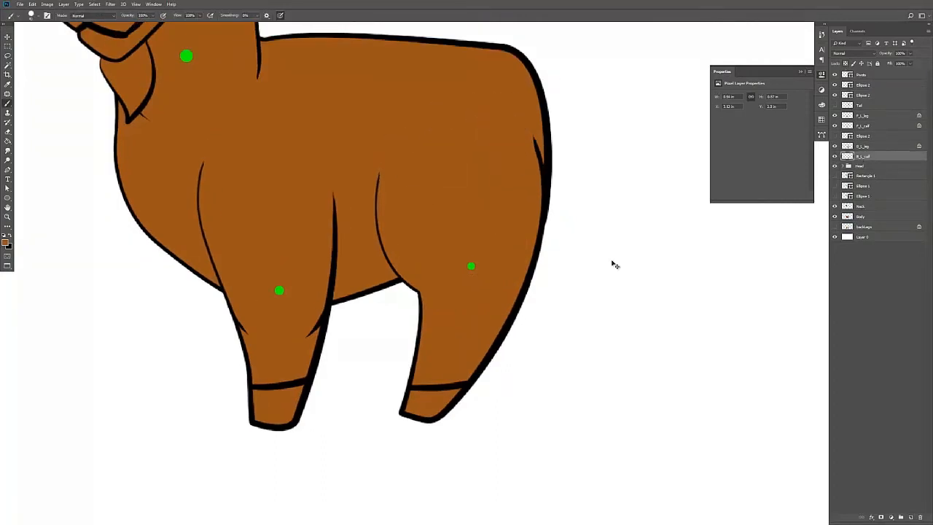
{"action": "key", "text": "ctrl+t"}
{"action": "left_click_drag", "start_coordinate": [465, 315], "coordinate": [471, 266]}
{"action": "left_click_drag", "start_coordinate": [572, 295], "coordinate": [554, 311]}
{"action": "key", "text": "Escape"}
Move the B_L_calf layer above B_L_leg and test its rotation around the back knee pivot, undoing each rotation
{"action": "left_click_drag", "start_coordinate": [865, 157], "coordinate": [865, 142]}
{"action": "key", "text": "ctrl+t"}
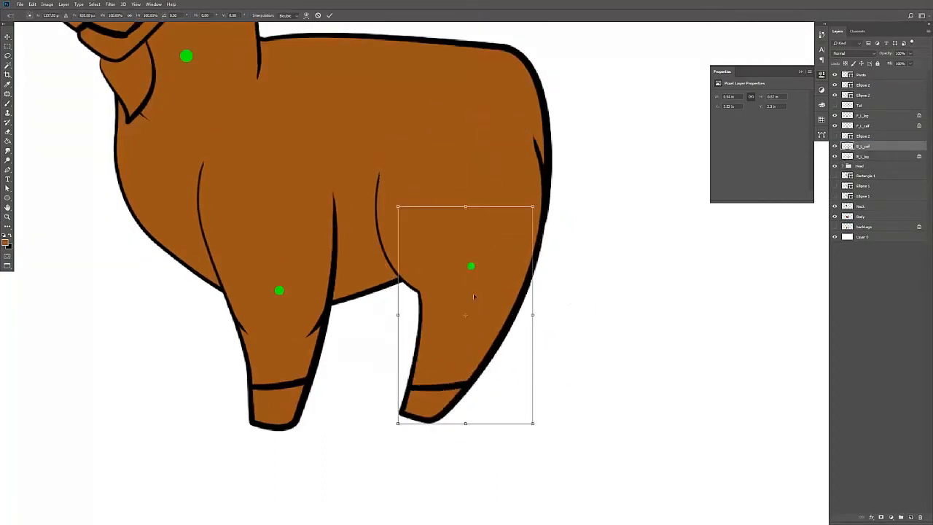
{"action": "left_click_drag", "start_coordinate": [465, 315], "coordinate": [471, 267]}
{"action": "left_click_drag", "start_coordinate": [562, 252], "coordinate": [548, 214]}
{"action": "key", "text": "Return"}
{"action": "key", "text": "ctrl+z"}
{"action": "key", "text": "ctrl+t"}
{"action": "left_click_drag", "start_coordinate": [465, 315], "coordinate": [471, 267]}
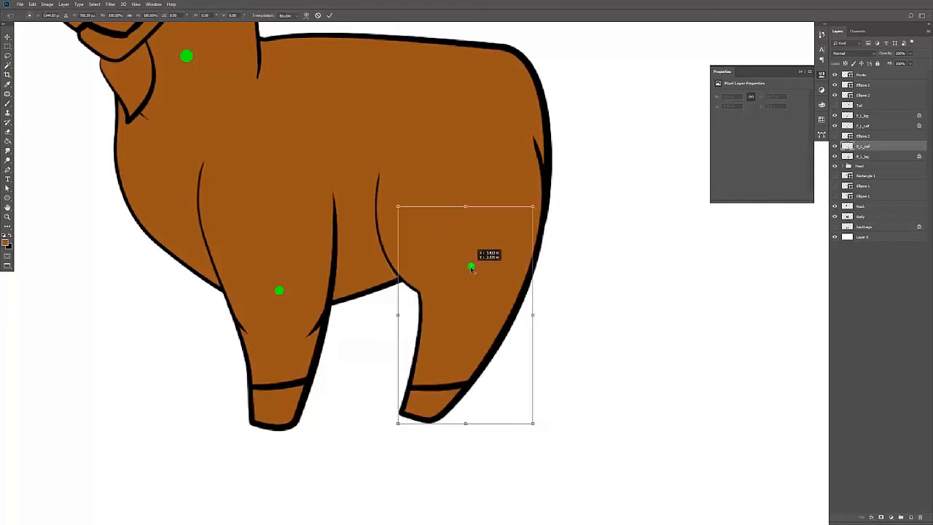
{"action": "left_click_drag", "start_coordinate": [620, 191], "coordinate": [646, 241]}
{"action": "key", "text": "Return"}
{"action": "key", "text": "ctrl+z"}
With B_L_leg dimmed to 30% opacity, paint the black outline along B_L_calf's rear knee edge, and restore B_L_leg to 100%
{"action": "left_click", "coordinate": [845, 156]}
{"action": "key", "text": "v"}
{"action": "key", "text": "3"}
{"action": "key", "text": "x"}
{"action": "mouse_move", "coordinate": [528, 257]}
{"action": "left_mouse_down"}
{"action": "mouse_move", "coordinate": [537, 253]}
{"action": "mouse_move", "coordinate": [532, 275]}
{"action": "mouse_move", "coordinate": [519, 225]}
{"action": "mouse_move", "coordinate": [522, 261]}
{"action": "left_mouse_up"}
{"action": "key", "text": "b"}
{"action": "key", "text": "ctrl+z"}
{"action": "left_click", "coordinate": [863, 145]}
{"action": "key", "text": "x"}
{"action": "key", "text": "z"}
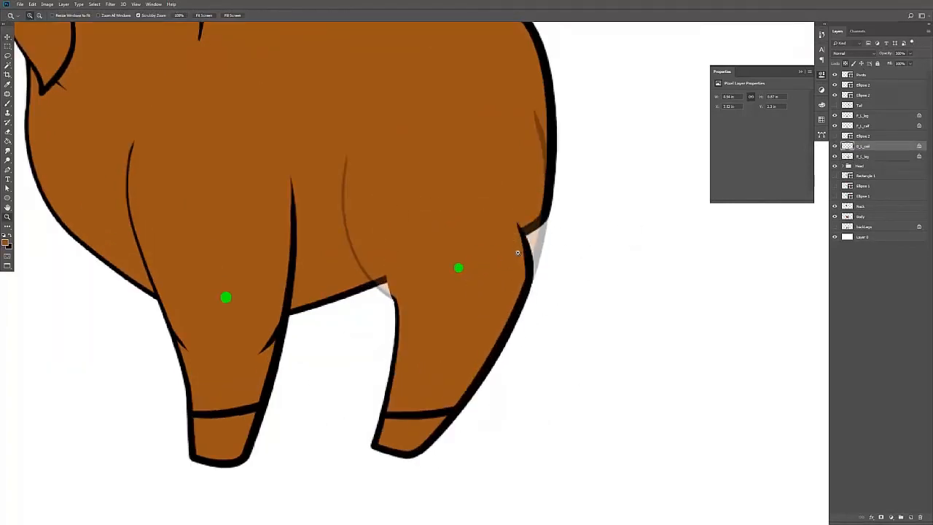
{"action": "left_click", "coordinate": [865, 156]}
{"action": "key", "text": "0"}
Test the back knee bend by rotating B_L_calf about 21° clockwise around the knee pivot, and undo the rotation
{"action": "left_click_drag", "start_coordinate": [638, 280], "coordinate": [573, 275]}
{"action": "left_click", "coordinate": [863, 147]}
{"action": "key", "text": "ctrl+t"}
{"action": "left_click_drag", "start_coordinate": [632, 303], "coordinate": [617, 323]}
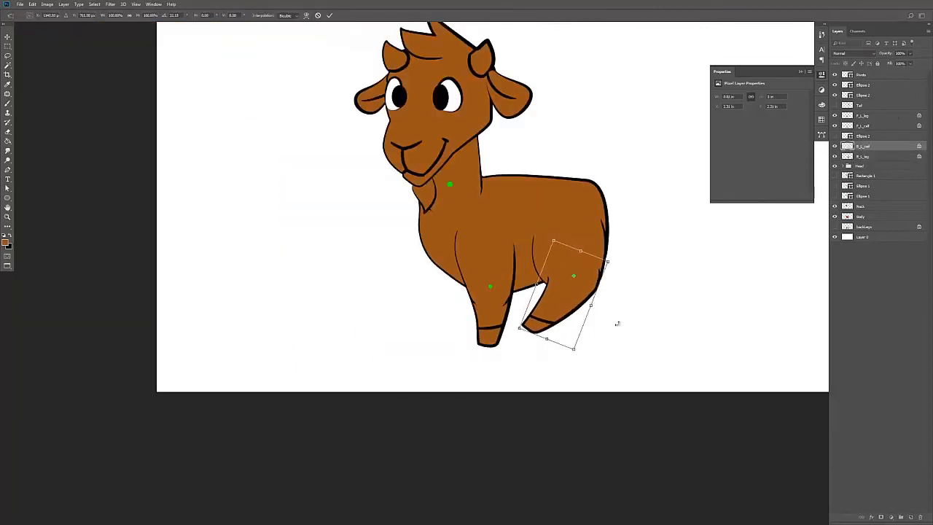
{"action": "key", "text": "Return"}
{"action": "key", "text": "ctrl+z"}
Try rotating B_L_calf and B_L_leg together around the hip, and undo the rotation
{"action": "left_click", "coordinate": [864, 156], "text": "shift"}
{"action": "key", "text": "ctrl+t"}
{"action": "left_click_drag", "start_coordinate": [570, 273], "coordinate": [571, 239]}
{"action": "mouse_move", "coordinate": [653, 244]}
{"action": "left_mouse_down"}
{"action": "mouse_move", "coordinate": [642, 277]}
{"action": "mouse_move", "coordinate": [650, 253]}
{"action": "left_mouse_up"}
{"action": "key", "text": "ctrl+z"}
{"action": "key", "text": "Return"}
{"action": "key", "text": "ctrl+z"}
Copy the back knee's pivot dot up to the hip
{"action": "key", "text": "v"}
{"action": "left_click", "coordinate": [574, 276], "text": "ctrl"}
{"action": "left_click_drag", "start_coordinate": [574, 276], "coordinate": [574, 232]}
Test rotating B_L_calf and B_L_leg together after adding the hip pivot, and undo the rotation
{"action": "left_click", "coordinate": [863, 156]}
{"action": "left_click", "coordinate": [863, 166], "text": "shift"}
{"action": "key", "text": "ctrl+t"}
{"action": "mouse_move", "coordinate": [641, 255]}
{"action": "left_mouse_down"}
{"action": "mouse_move", "coordinate": [626, 280]}
{"action": "mouse_move", "coordinate": [631, 259]}
{"action": "left_mouse_up"}
{"action": "key", "text": "ctrl+z"}
{"action": "key", "text": "ctrl+z"}
{"action": "key", "text": "Escape"}
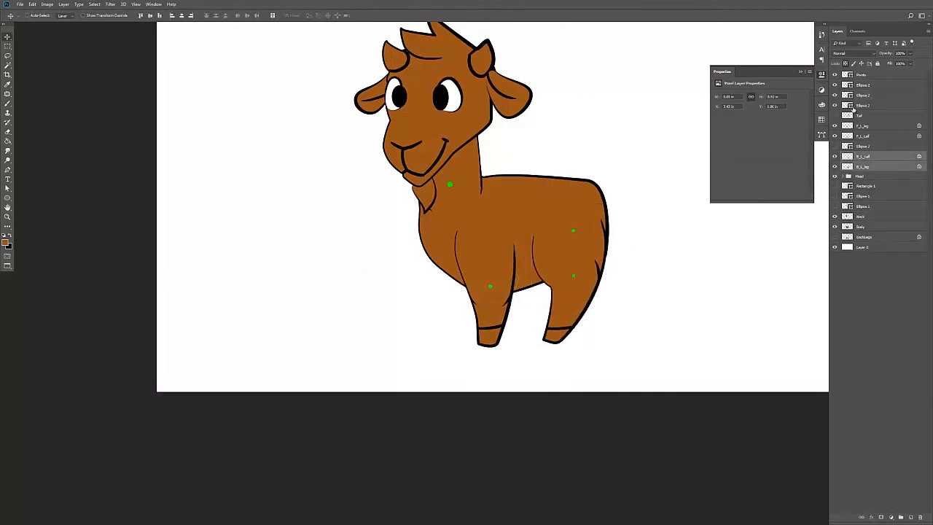
Copy the hip pivot dot to the front leg's shoulder, and shift the hip pivot slightly toward the rump
{"action": "left_click", "coordinate": [853, 108]}
{"action": "left_click_drag", "start_coordinate": [574, 231], "coordinate": [487, 239]}
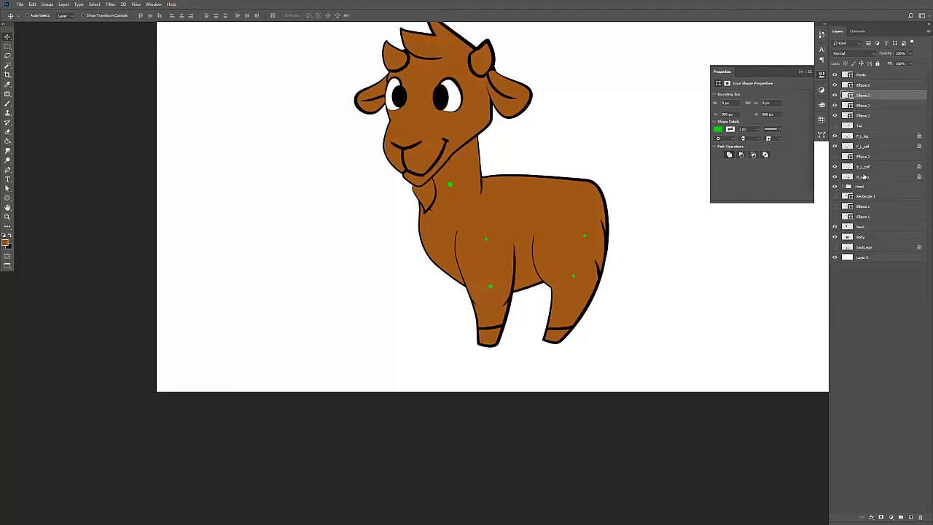
Test the hip by rotating B_L_leg and B_L_calf together about 21° clockwise around the hip pivot, and undo the rotation
{"action": "left_click", "coordinate": [866, 177]}
{"action": "left_click", "coordinate": [867, 168], "text": "shift"}
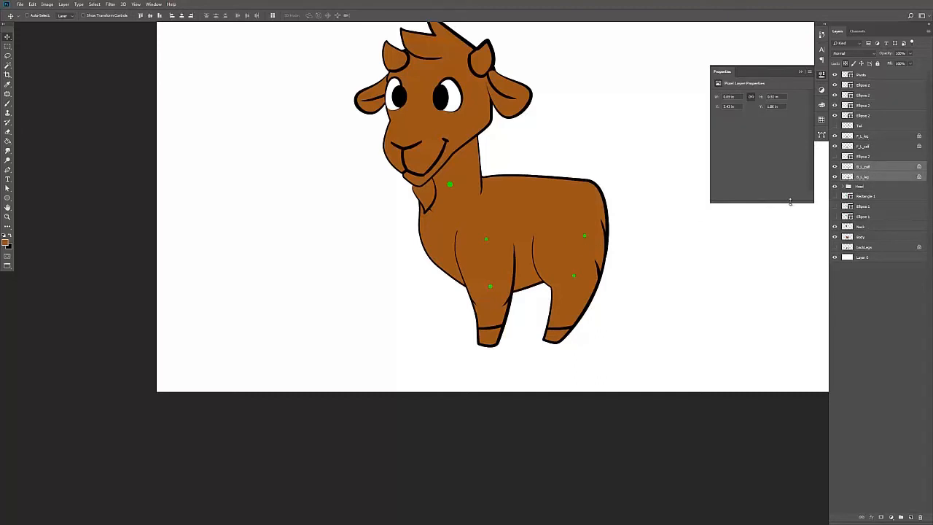
{"action": "key", "text": "ctrl+t"}
{"action": "left_click_drag", "start_coordinate": [571, 275], "coordinate": [585, 239]}
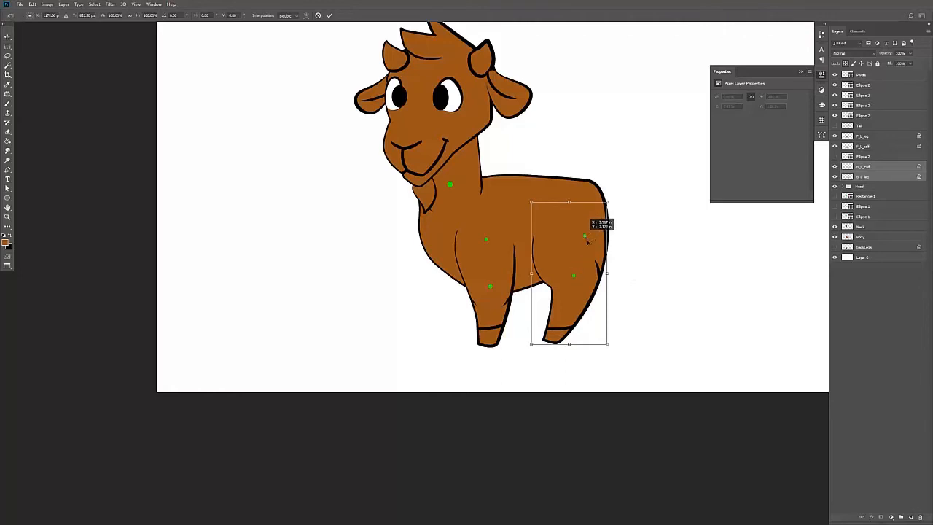
{"action": "mouse_move", "coordinate": [620, 272]}
{"action": "left_mouse_down"}
{"action": "mouse_move", "coordinate": [617, 285]}
{"action": "mouse_move", "coordinate": [624, 271]}
{"action": "left_mouse_up"}
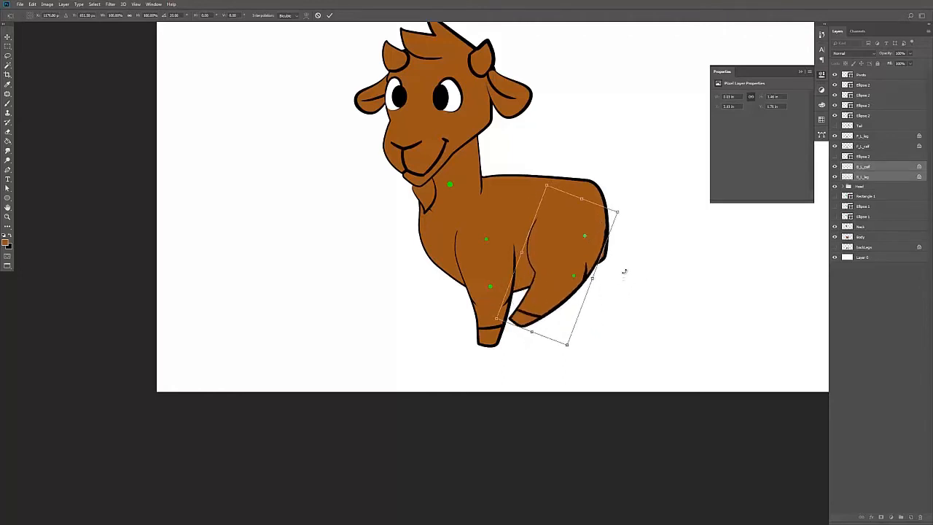
{"action": "key", "text": "Return"}
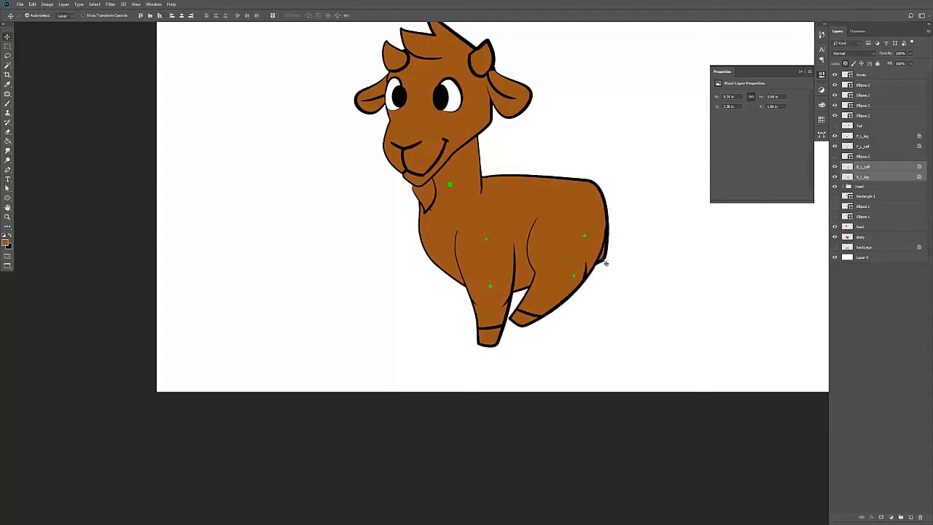
{"action": "key", "text": "ctrl+z"}
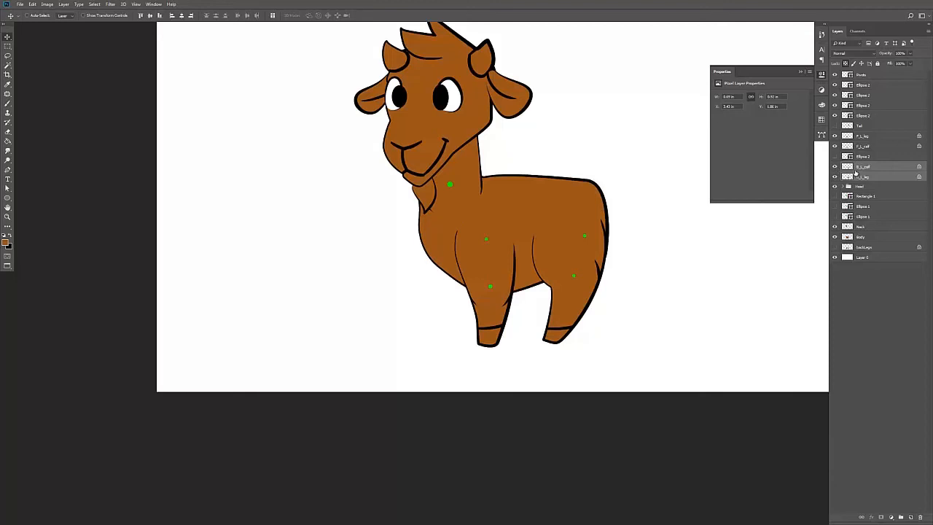
Lower the opacity of B_L_calf and B_L_leg to 30%
{"action": "key", "text": "3"}
{"action": "key", "text": "z"}
{"action": "left_click_drag", "start_coordinate": [604, 263], "coordinate": [621, 259]}
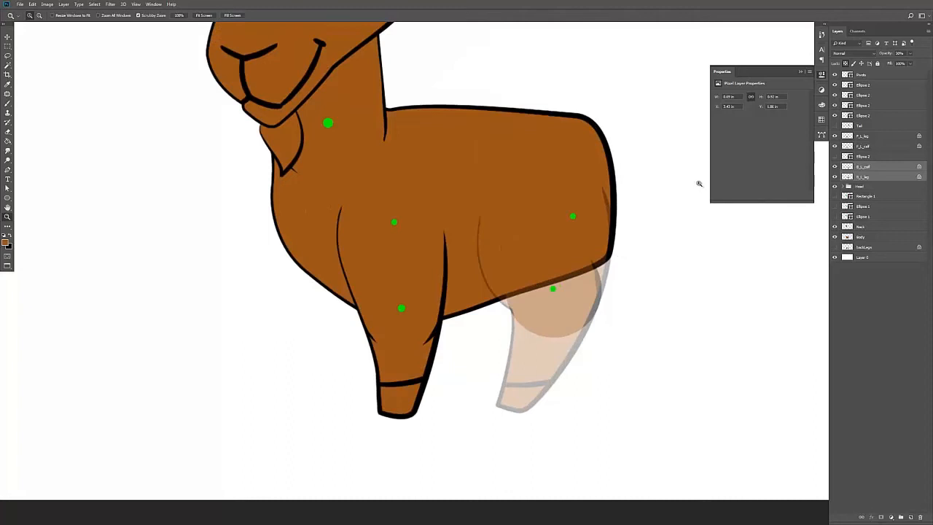
On the Body layer, draw a closed curved path over the rump that rounds off the lower rear corner
{"action": "left_click", "coordinate": [865, 237]}
{"action": "key", "text": "p"}
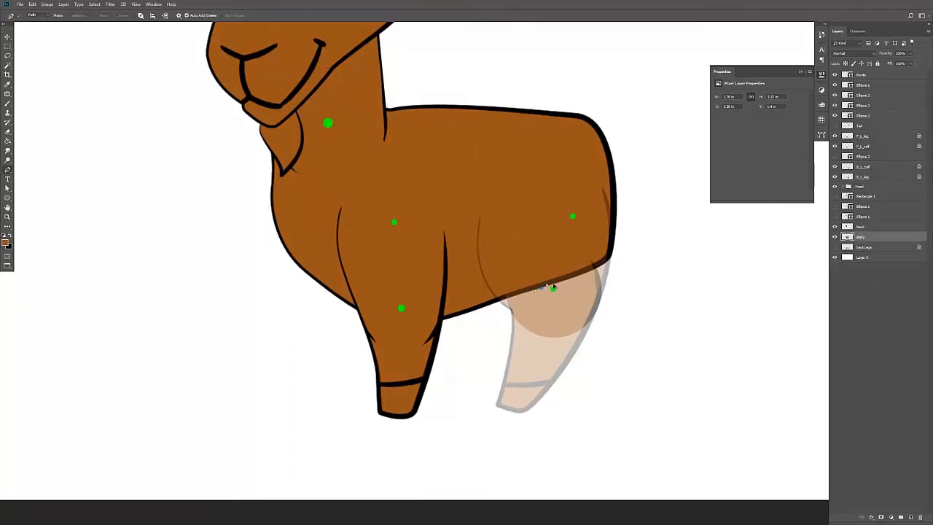
{"action": "left_click", "coordinate": [556, 283]}
{"action": "left_click_drag", "start_coordinate": [616, 211], "coordinate": [622, 195]}
{"action": "key", "text": "z"}
{"action": "left_click_drag", "start_coordinate": [547, 265], "coordinate": [569, 269]}
Adjust the path's anchor point and curve handles along the rump so the curve follows the body's rear outline
{"action": "key", "text": "a"}
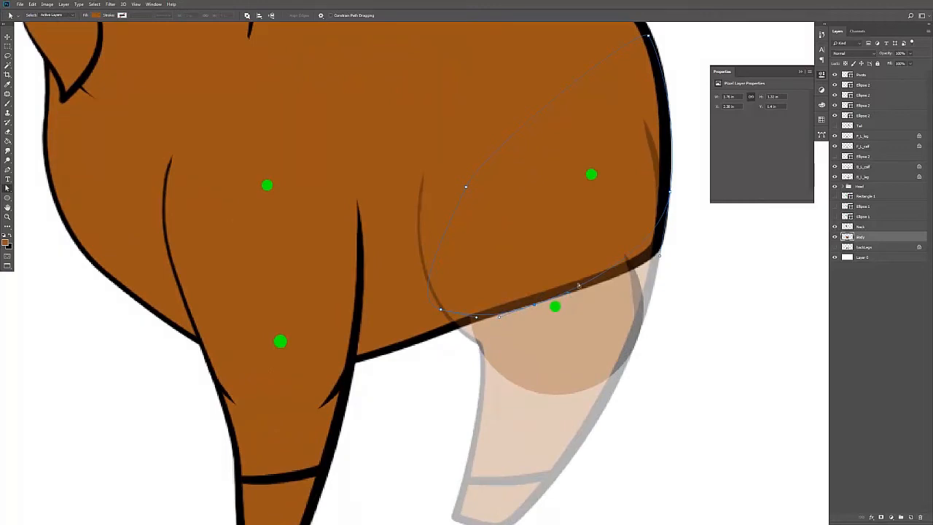
{"action": "left_click", "coordinate": [670, 191]}
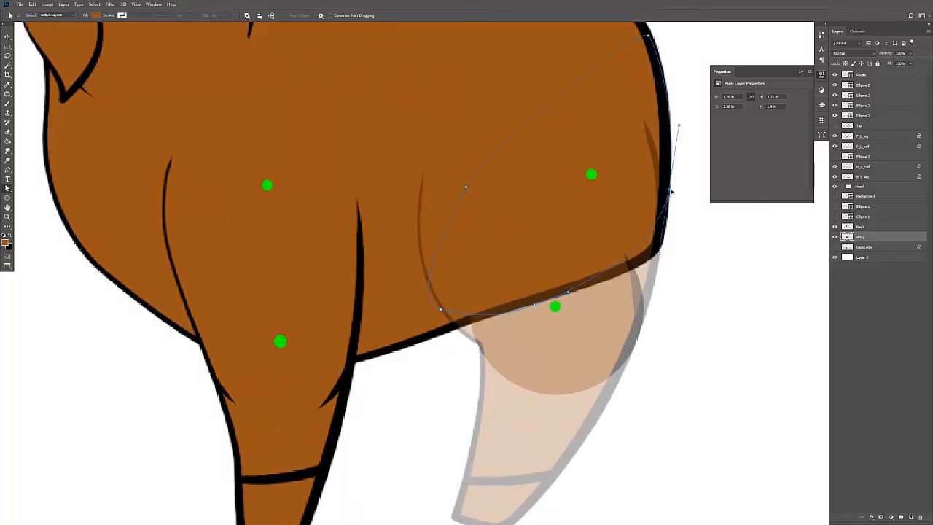
{"action": "left_click_drag", "start_coordinate": [680, 127], "coordinate": [683, 96]}
{"action": "left_click_drag", "start_coordinate": [658, 46], "coordinate": [650, 32]}
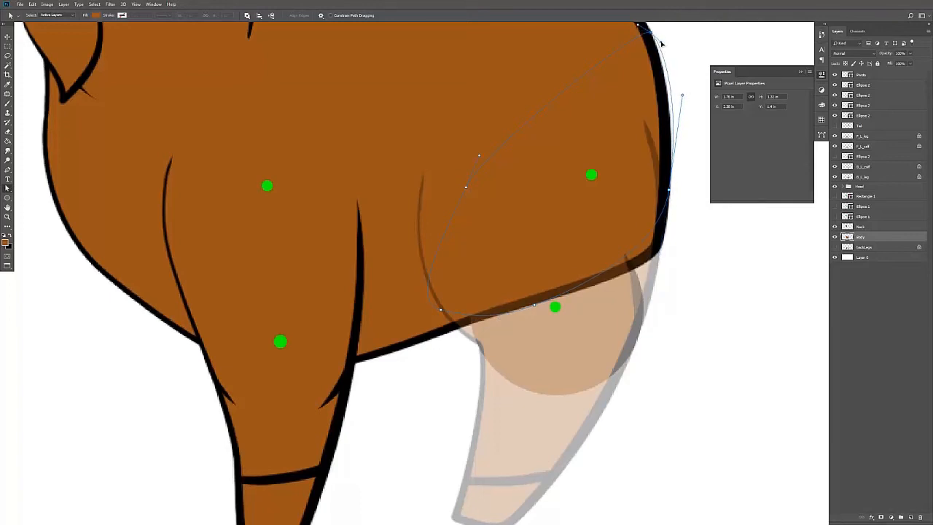
{"action": "left_click_drag", "start_coordinate": [683, 98], "coordinate": [677, 98]}
{"action": "left_click_drag", "start_coordinate": [670, 191], "coordinate": [668, 191]}
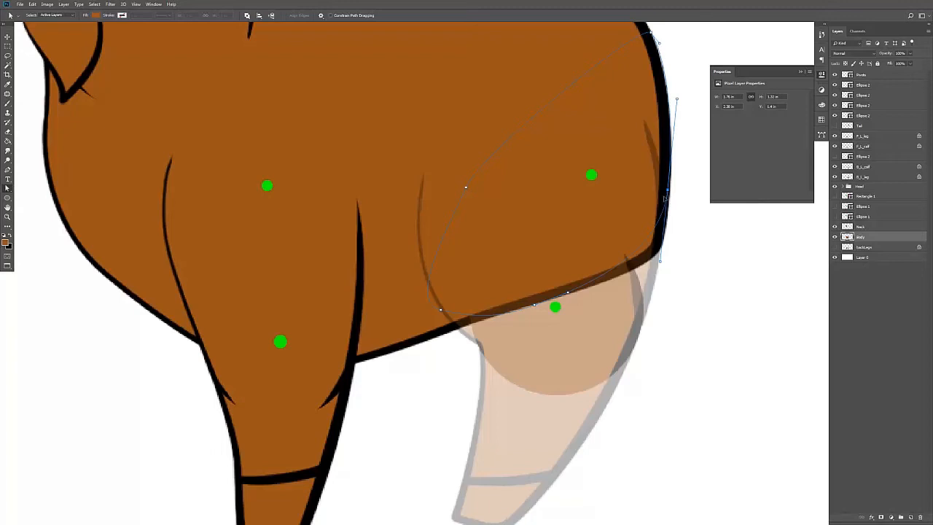
{"action": "left_click_drag", "start_coordinate": [664, 197], "coordinate": [660, 199]}
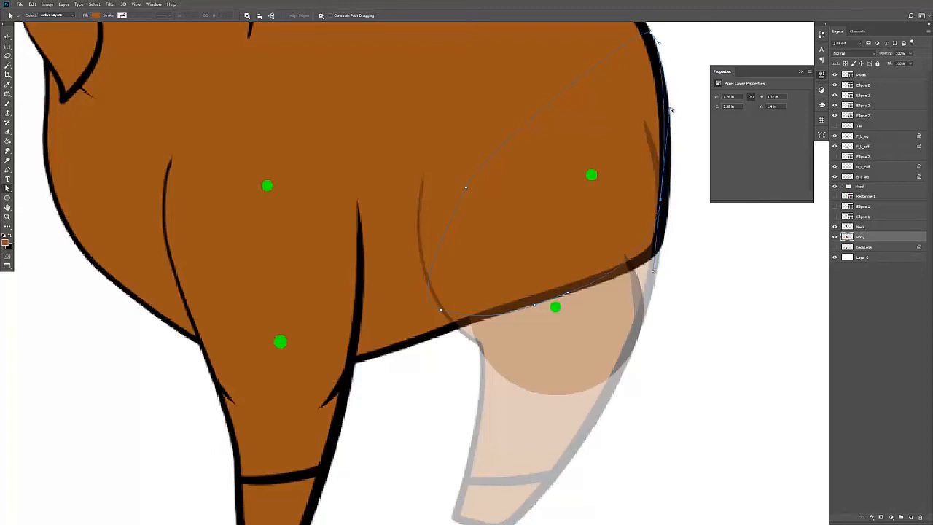
{"action": "left_click_drag", "start_coordinate": [671, 110], "coordinate": [677, 106]}
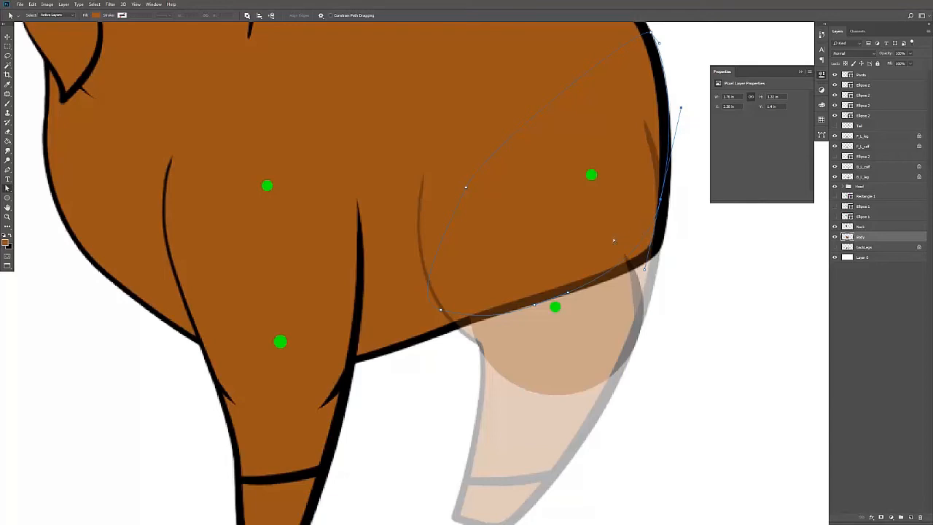
Convert the path to a selection and erase the Body's lower rear corner outside the rounded curve
{"action": "right_click", "coordinate": [575, 208]}
{"action": "left_click", "coordinate": [605, 237]}
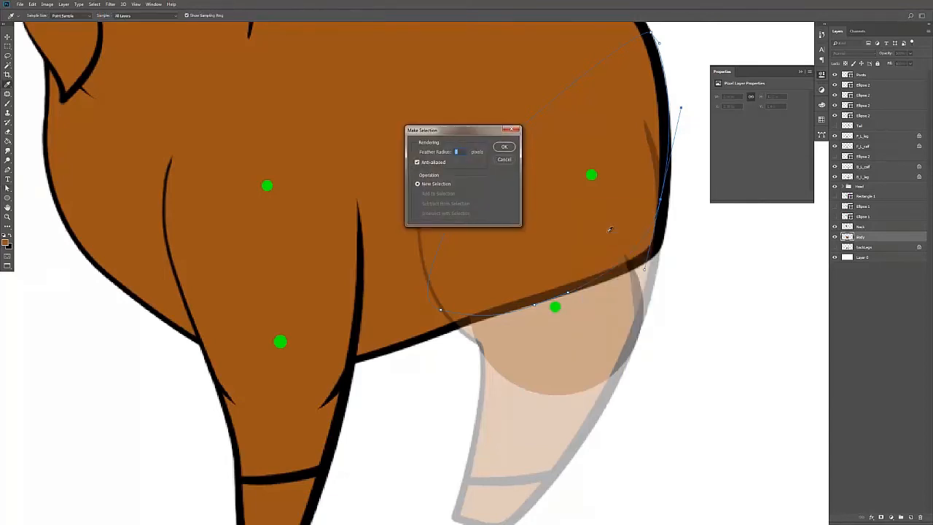
{"action": "key", "text": "Return"}
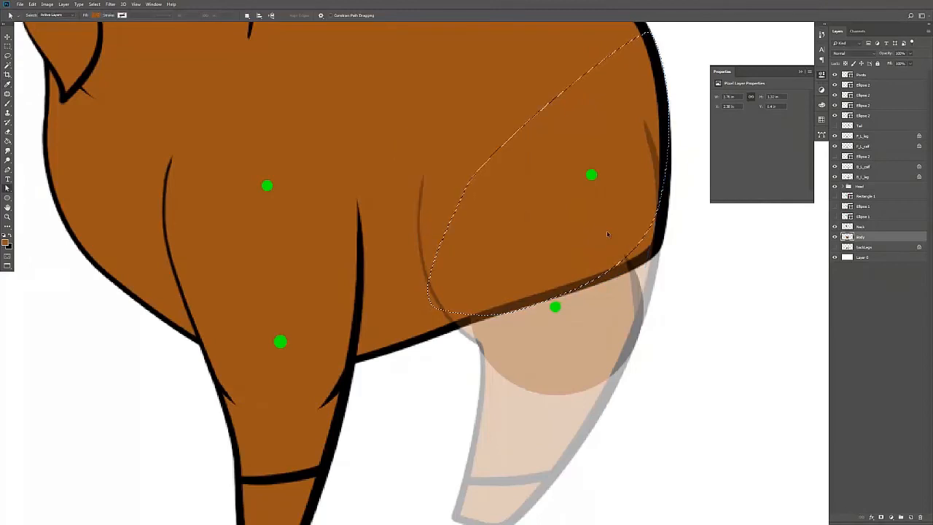
{"action": "key", "text": "e"}
{"action": "mouse_move", "coordinate": [646, 263]}
{"action": "left_mouse_down"}
{"action": "mouse_move", "coordinate": [581, 300]}
{"action": "mouse_move", "coordinate": [647, 238]}
{"action": "mouse_move", "coordinate": [674, 123]}
{"action": "left_mouse_up"}
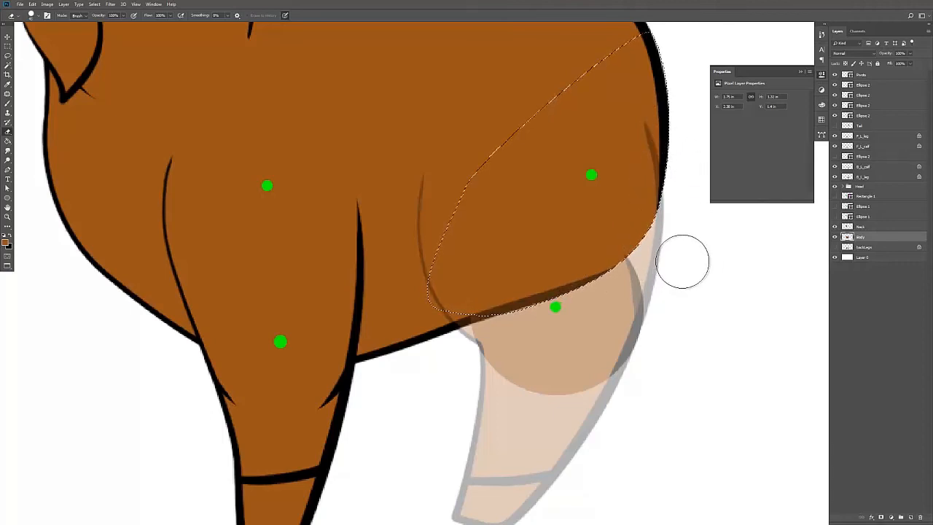
Paint a black outline inside the selection along the Body's rounded lower rear edge with a small brush
{"action": "key", "text": "bracketleft"}
{"action": "key", "text": "bracketleft"}
{"action": "key", "text": "bracketleft"}
{"action": "key", "text": "bracketleft"}
{"action": "key", "text": "bracketleft"}
{"action": "key", "text": "bracketleft"}
{"action": "key", "text": "bracketleft"}
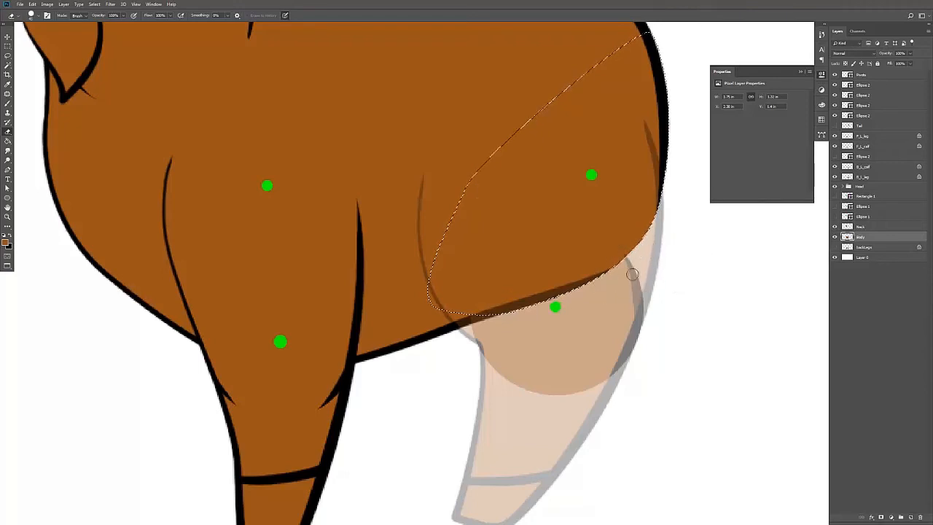
{"action": "key", "text": "b"}
{"action": "key", "text": "x"}
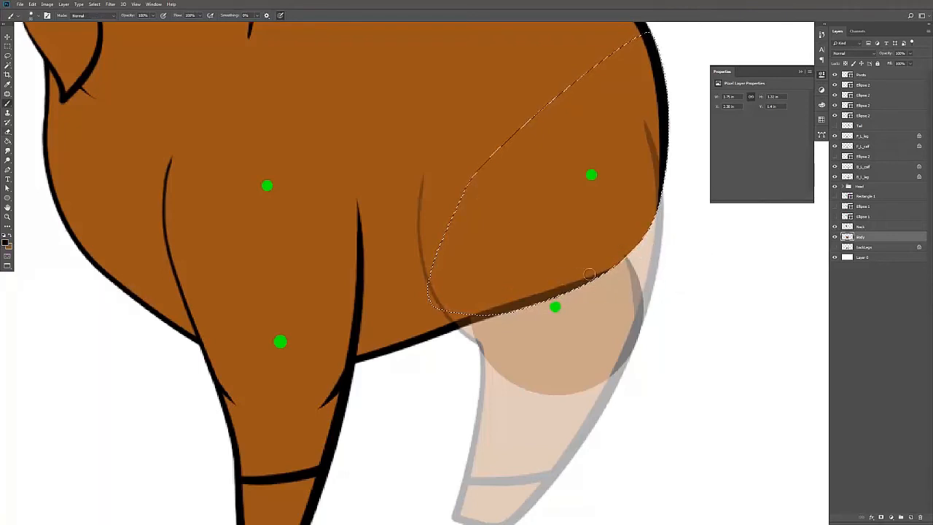
{"action": "mouse_move", "coordinate": [589, 274]}
{"action": "left_mouse_down"}
{"action": "mouse_move", "coordinate": [627, 255]}
{"action": "mouse_move", "coordinate": [609, 266]}
{"action": "mouse_move", "coordinate": [633, 248]}
{"action": "mouse_move", "coordinate": [669, 188]}
{"action": "left_mouse_up"}
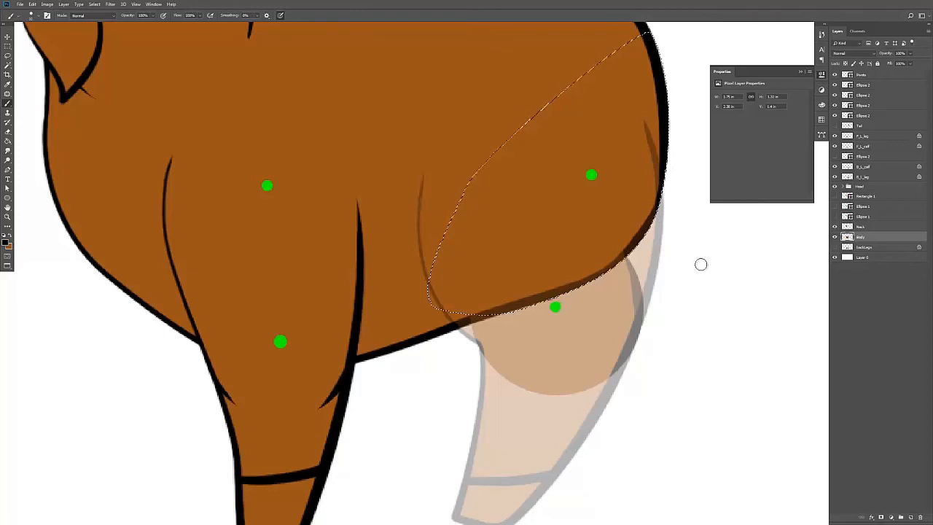
Restore the opacity of the B_L_calf and B_L_leg layers to 100%
{"action": "key", "text": "z"}
{"action": "left_click_drag", "start_coordinate": [702, 264], "coordinate": [678, 263]}
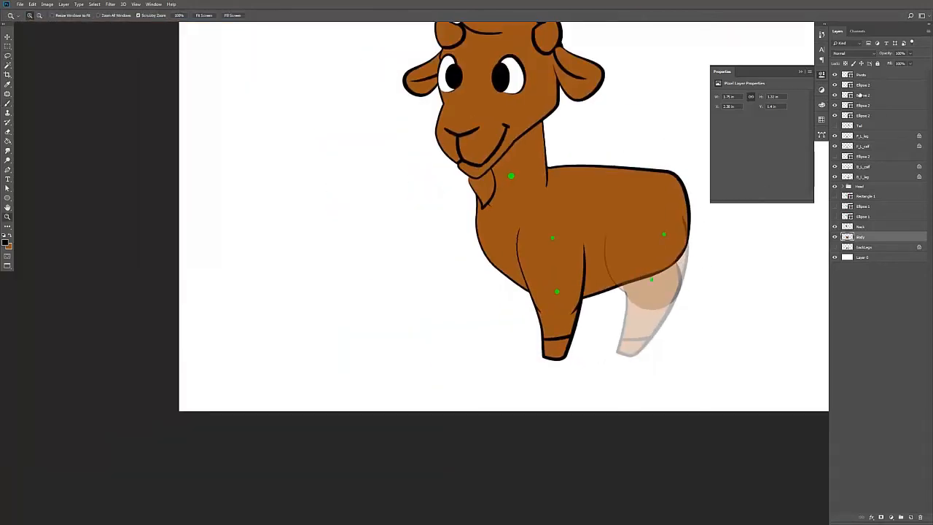
{"action": "left_click", "coordinate": [865, 168]}
{"action": "left_click", "coordinate": [866, 177], "text": "shift"}
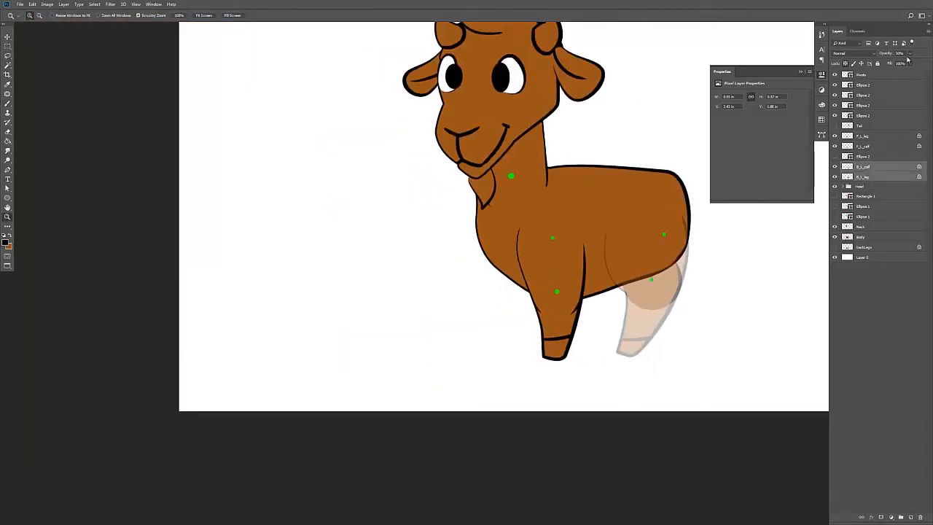
{"action": "left_click", "coordinate": [910, 54]}
{"action": "left_click_drag", "start_coordinate": [907, 63], "coordinate": [932, 62]}
{"action": "left_click", "coordinate": [642, 296]}
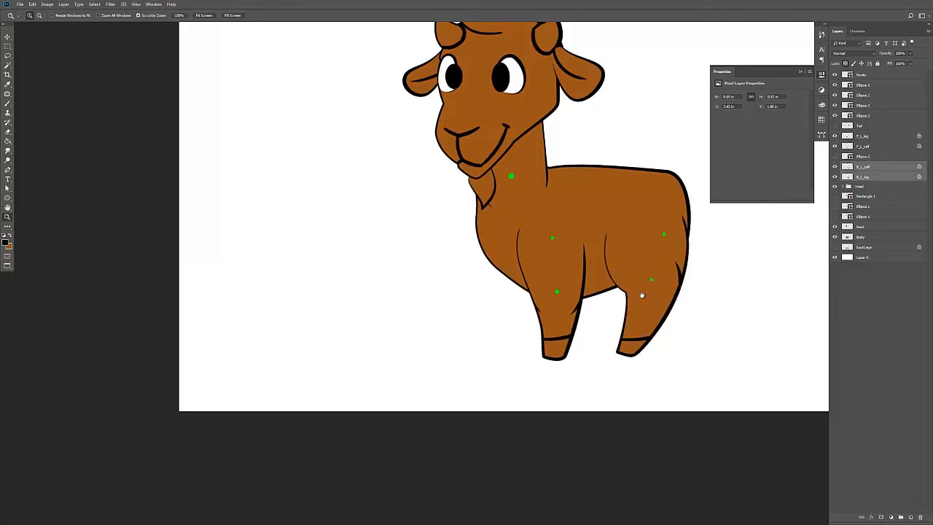
Test-rotate B_L_calf and B_L_leg together about the hip pivot, first forward and then backward, undoing each rotation
{"action": "left_click_drag", "start_coordinate": [747, 265], "coordinate": [679, 274]}
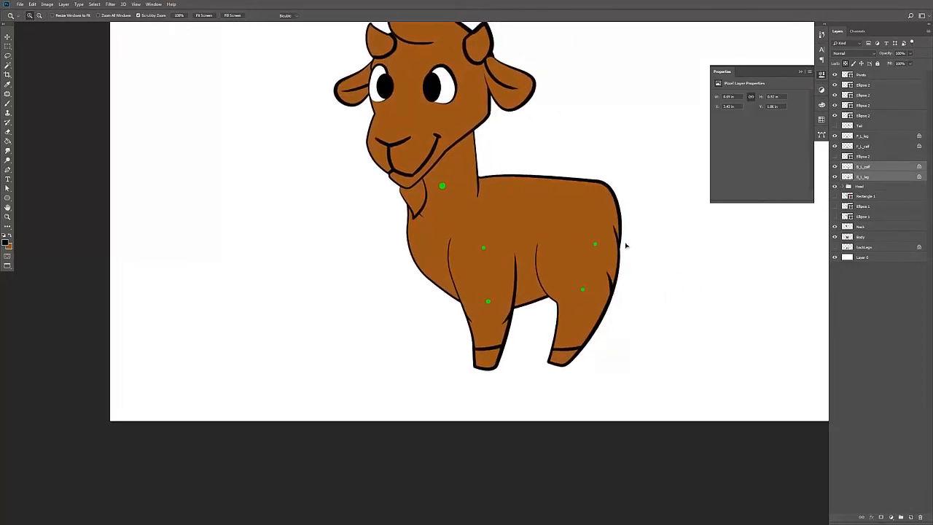
{"action": "key", "text": "ctrl+t"}
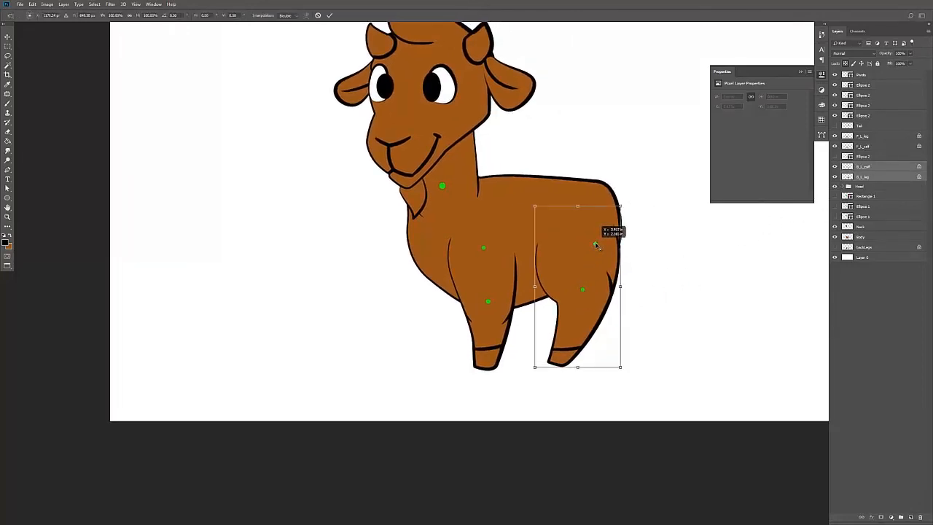
{"action": "left_click_drag", "start_coordinate": [642, 273], "coordinate": [640, 280]}
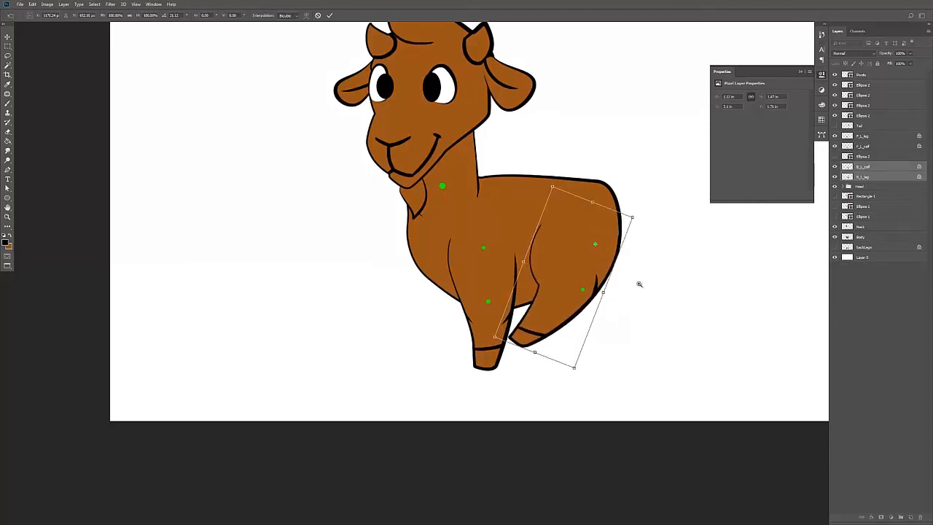
{"action": "key", "text": "Return"}
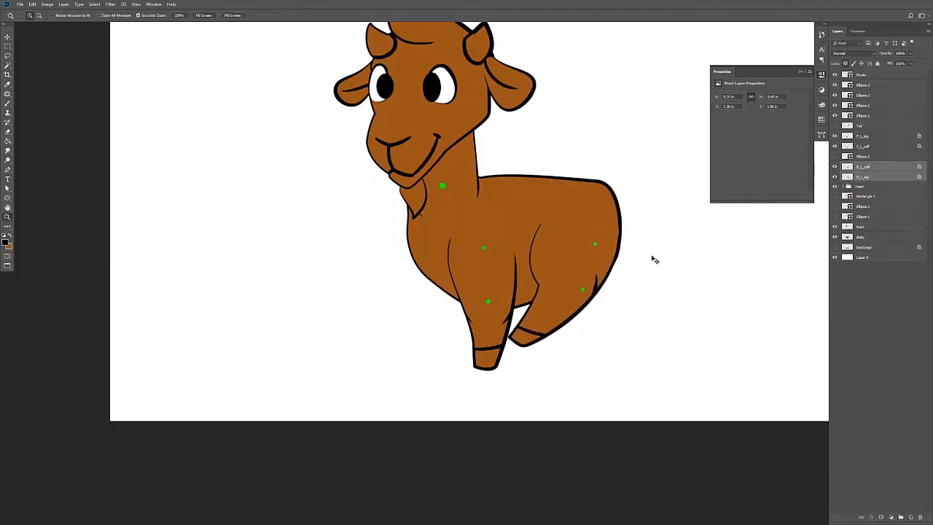
{"action": "key", "text": "ctrl+z"}
{"action": "key", "text": "ctrl+t"}
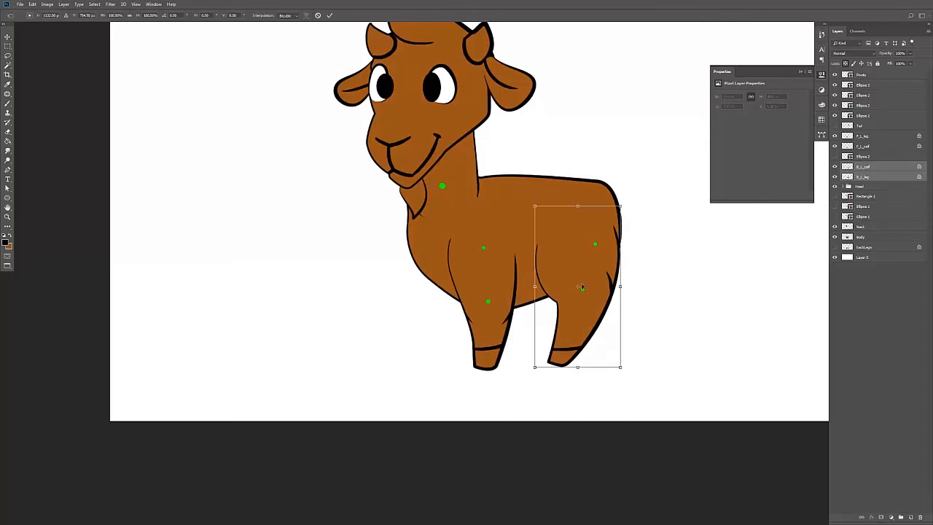
{"action": "left_click_drag", "start_coordinate": [638, 259], "coordinate": [660, 216]}
{"action": "key", "text": "Return"}
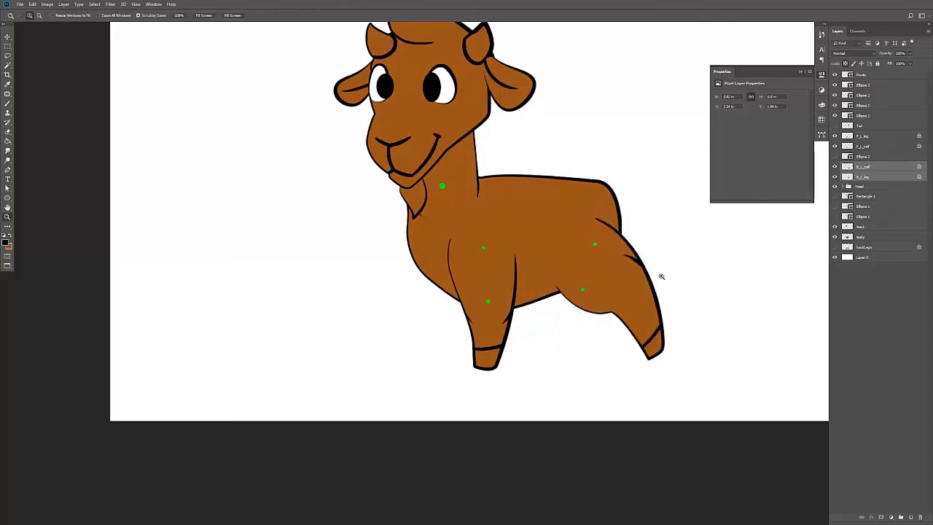
{"action": "key", "text": "ctrl+z"}
Toggle the B_L_calf layer off and on and examine how its outline meets the rear thigh
{"action": "left_click", "coordinate": [606, 290]}
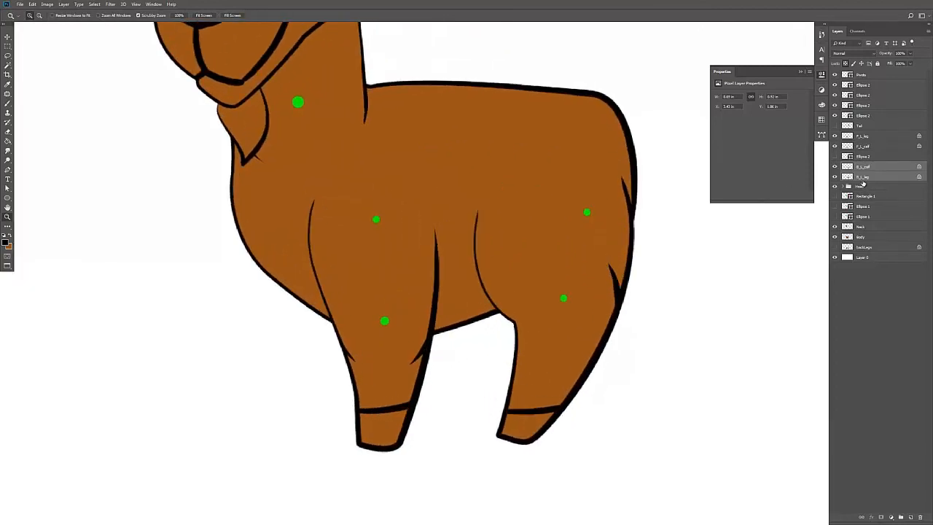
{"action": "left_click", "coordinate": [834, 167]}
{"action": "left_click", "coordinate": [835, 167]}
{"action": "left_click", "coordinate": [855, 167]}
{"action": "left_click", "coordinate": [683, 276], "text": "alt"}
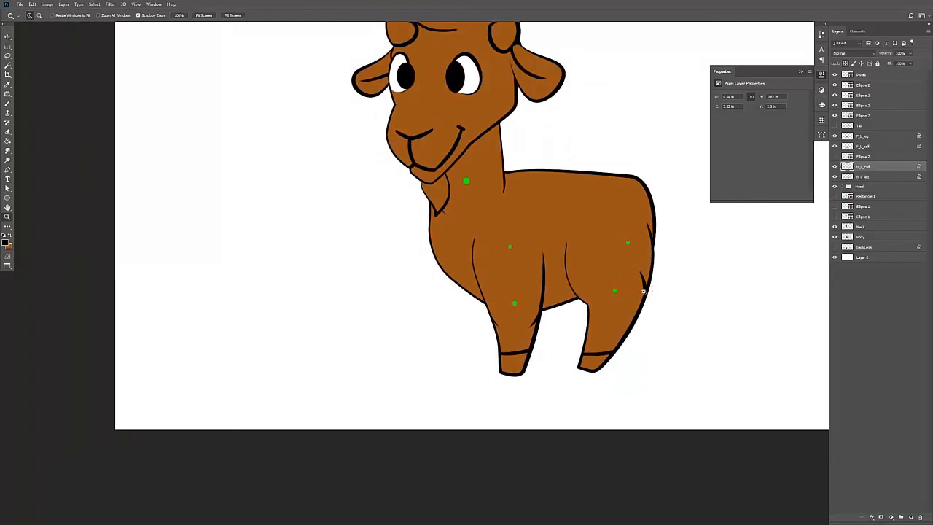
{"action": "left_click", "coordinate": [643, 292], "text": "alt"}
{"action": "left_click", "coordinate": [679, 288]}
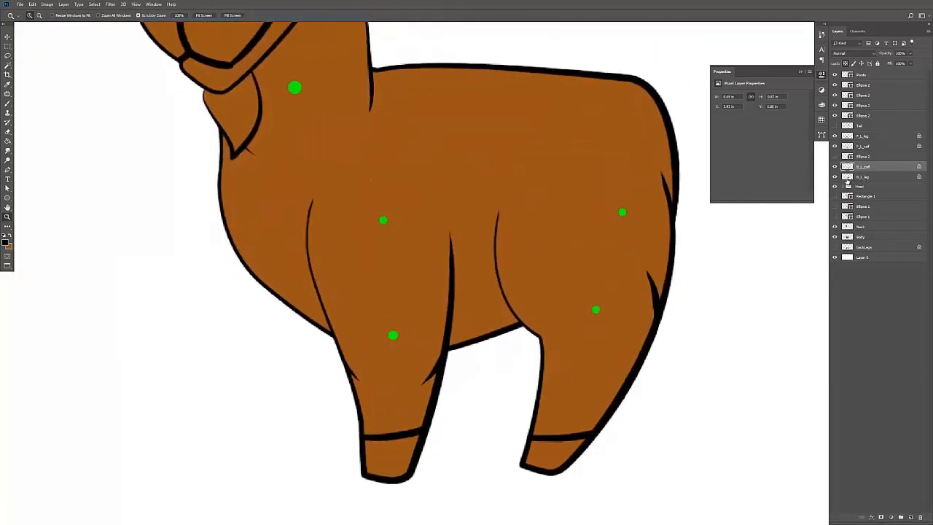
On the B_L_calf layer, paint brown over the upper part of the black crease at the back of the knee
{"action": "left_click", "coordinate": [849, 176]}
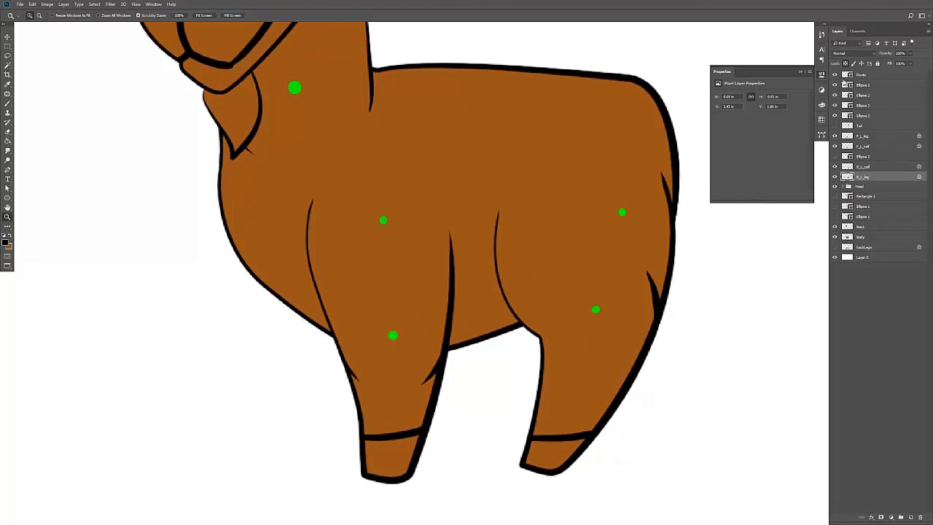
{"action": "key", "text": "b"}
{"action": "key", "text": "x"}
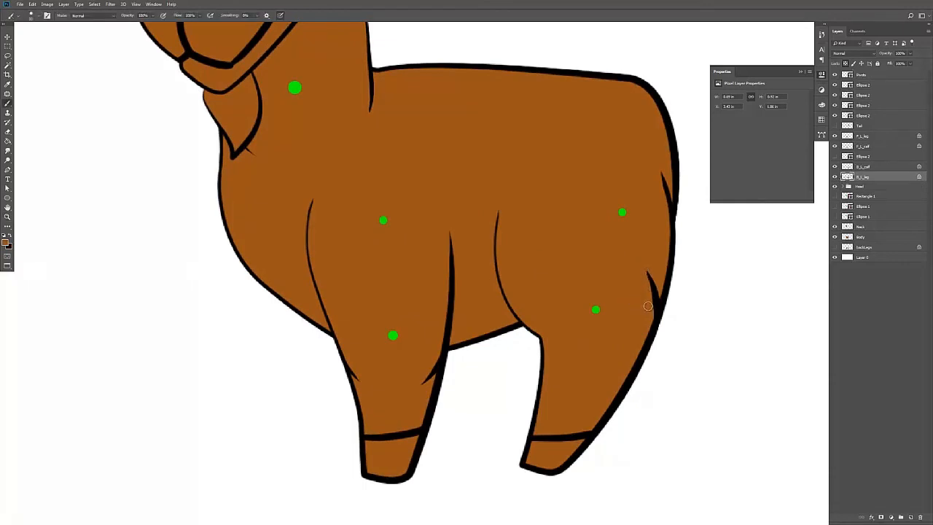
{"action": "left_click", "coordinate": [835, 177]}
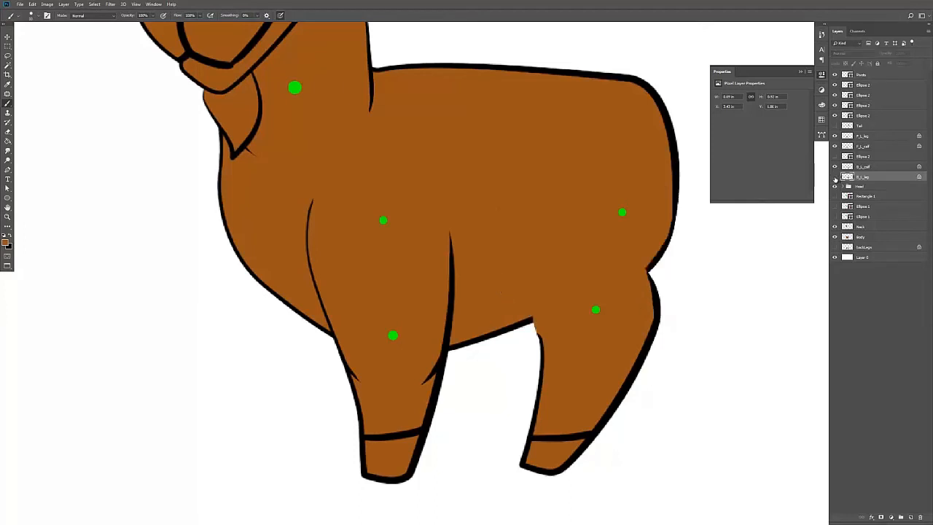
{"action": "left_click", "coordinate": [836, 175]}
{"action": "left_click", "coordinate": [860, 168]}
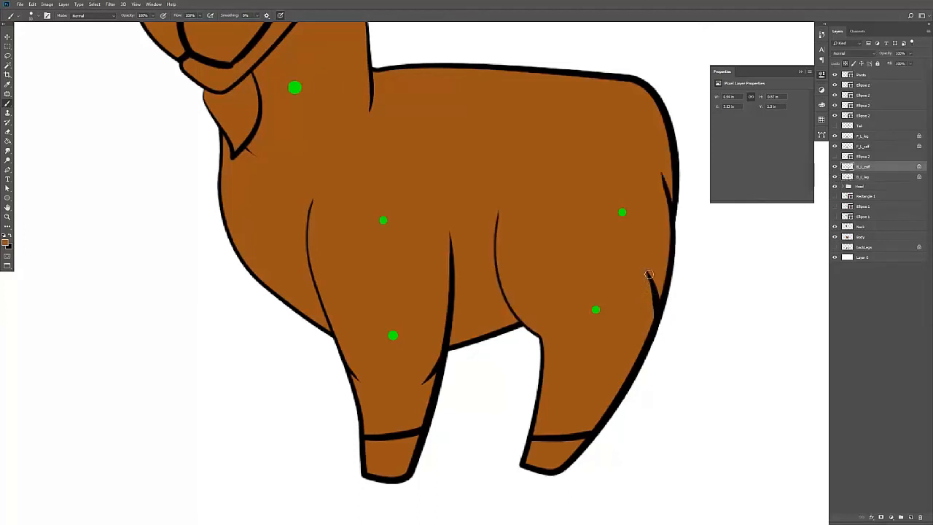
{"action": "left_click_drag", "start_coordinate": [648, 274], "coordinate": [653, 318]}
Test-rotate the B_L_calf layer forward by about 21° around the knee pivot marker and undo it
{"action": "key", "text": "z"}
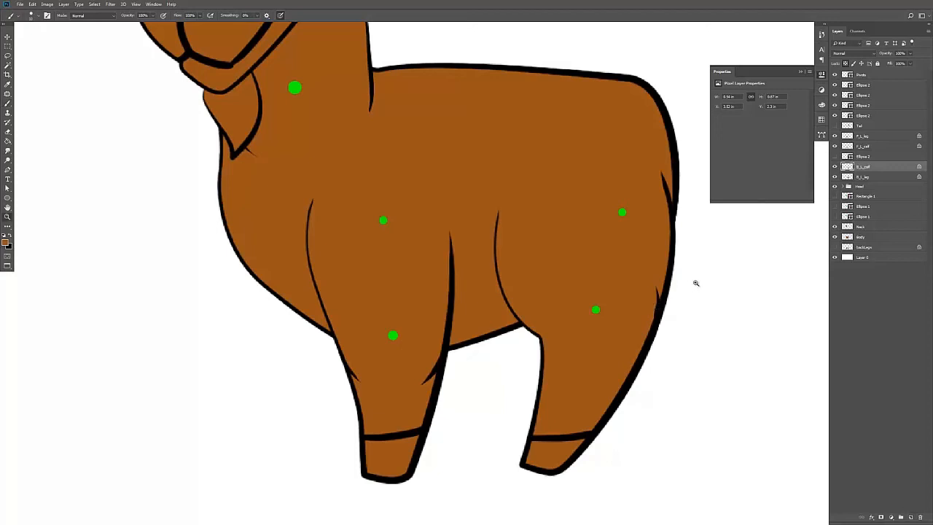
{"action": "left_click_drag", "start_coordinate": [695, 282], "coordinate": [571, 287]}
{"action": "left_click_drag", "start_coordinate": [634, 285], "coordinate": [652, 286]}
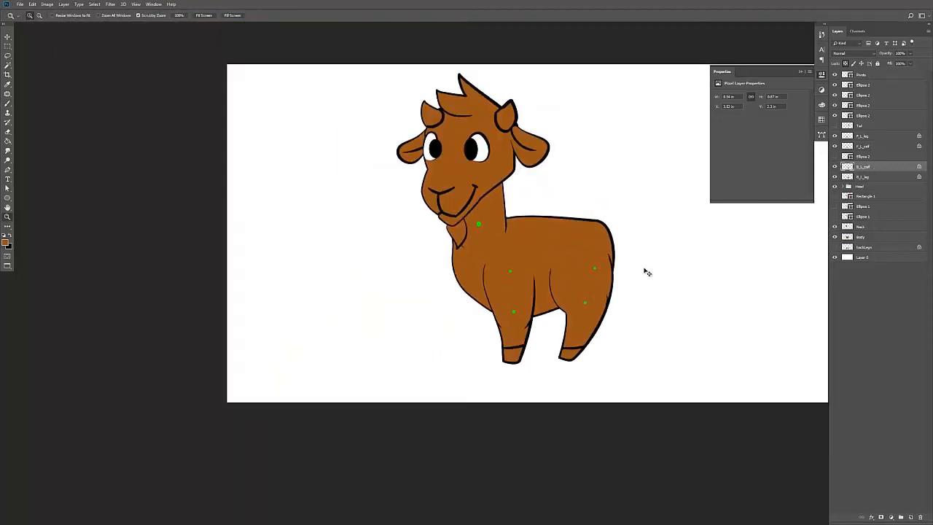
{"action": "key", "text": "ctrl+t"}
{"action": "left_click_drag", "start_coordinate": [584, 324], "coordinate": [586, 302]}
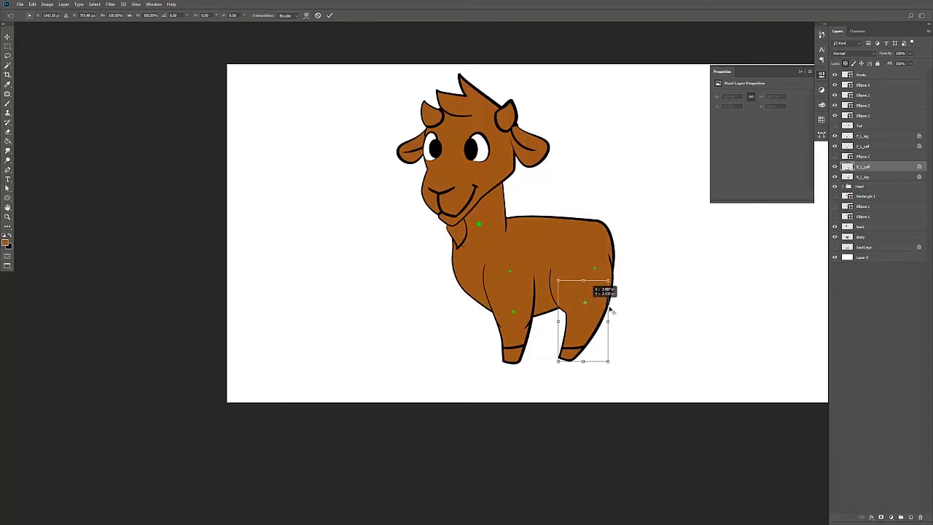
{"action": "mouse_move", "coordinate": [629, 326]}
{"action": "left_mouse_down"}
{"action": "mouse_move", "coordinate": [621, 339]}
{"action": "mouse_move", "coordinate": [630, 323]}
{"action": "left_mouse_up"}
{"action": "key", "text": "Return"}
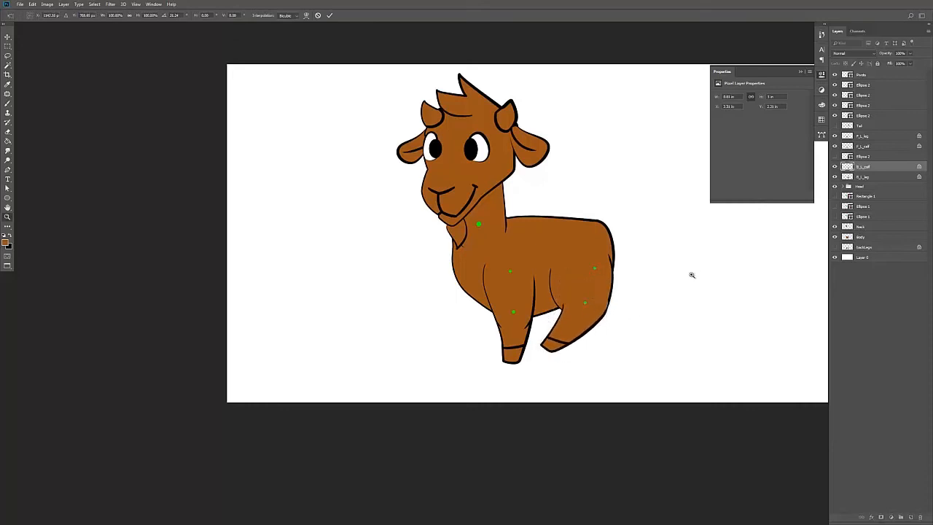
{"action": "key", "text": "z"}
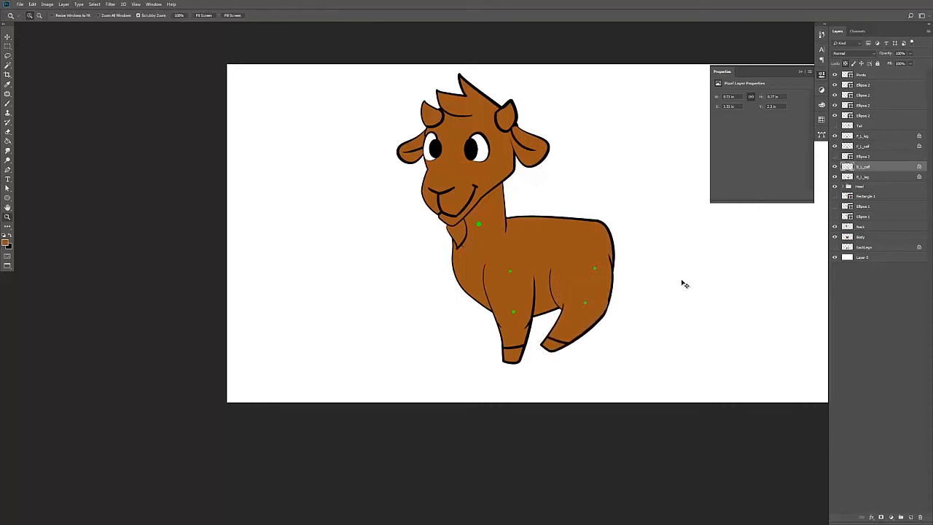
Collapse the floating Properties panel and bring the whole goat into view
{"action": "left_click", "coordinate": [643, 300], "text": "alt"}
{"action": "left_click", "coordinate": [638, 299], "text": "alt"}
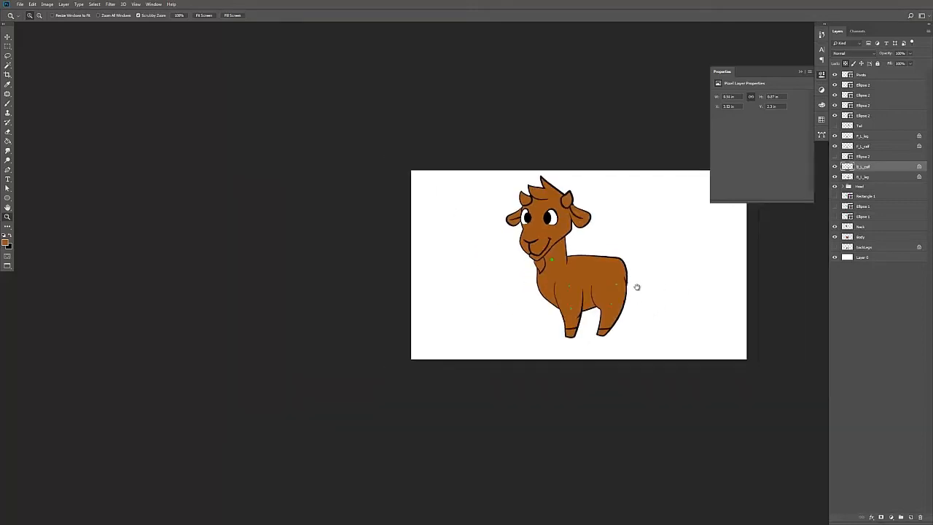
{"action": "left_click", "coordinate": [800, 72]}
{"action": "left_click", "coordinate": [595, 279]}
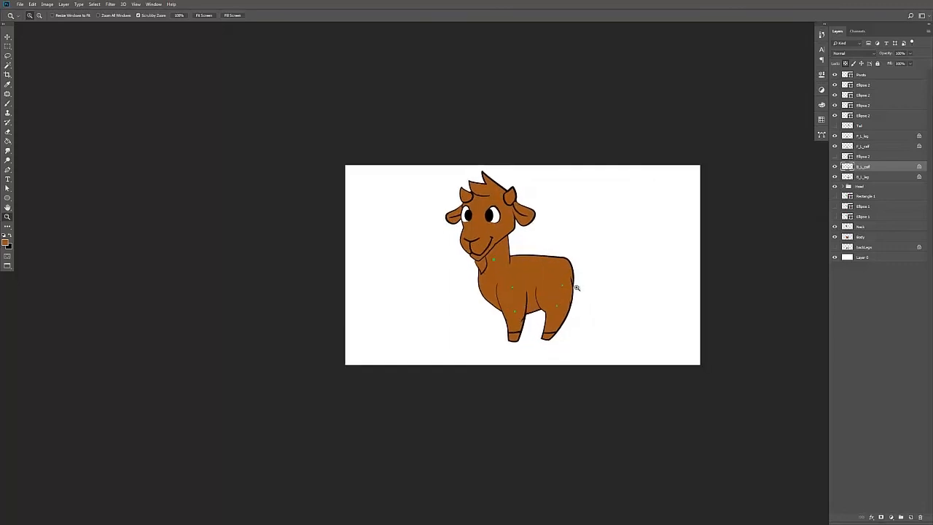
{"action": "left_click_drag", "start_coordinate": [576, 288], "coordinate": [597, 251]}
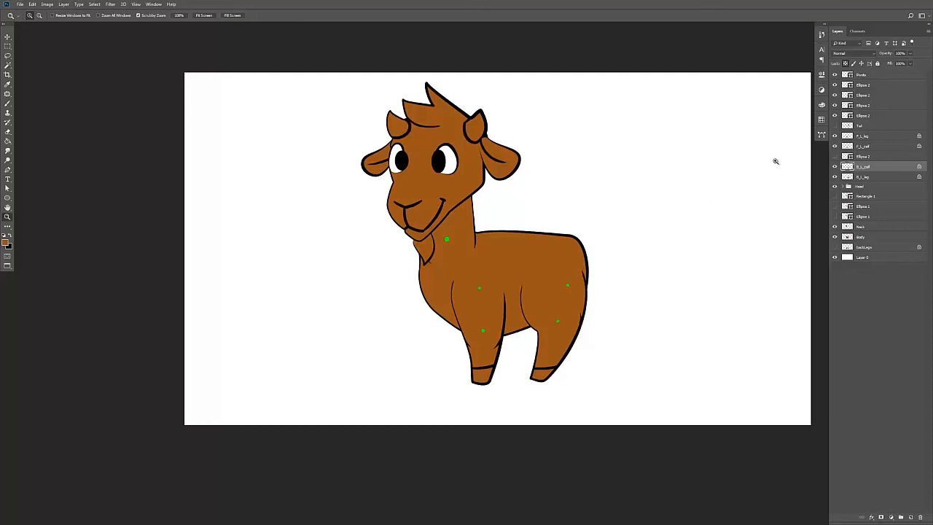
Move the Tail layer beneath the Body layer and make it visible
{"action": "left_click", "coordinate": [856, 188]}
{"action": "double_click", "coordinate": [844, 191]}
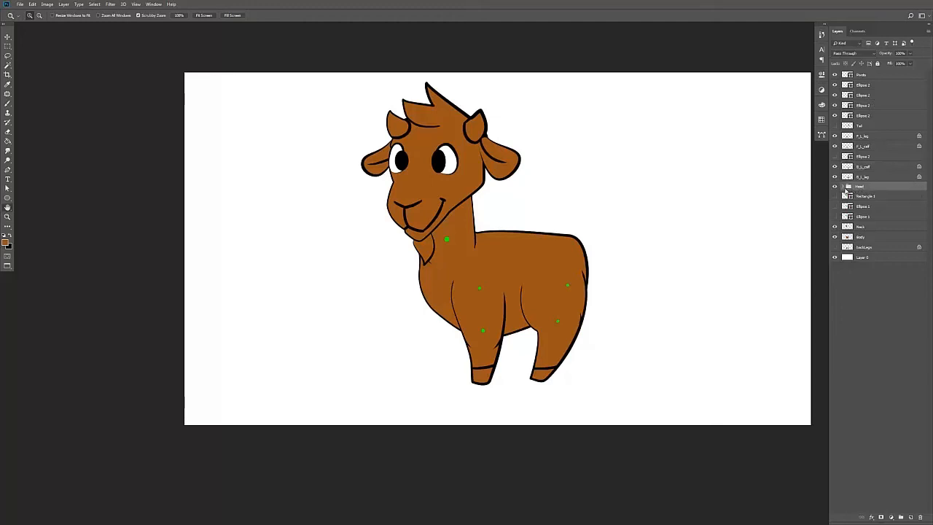
{"action": "left_click", "coordinate": [801, 367]}
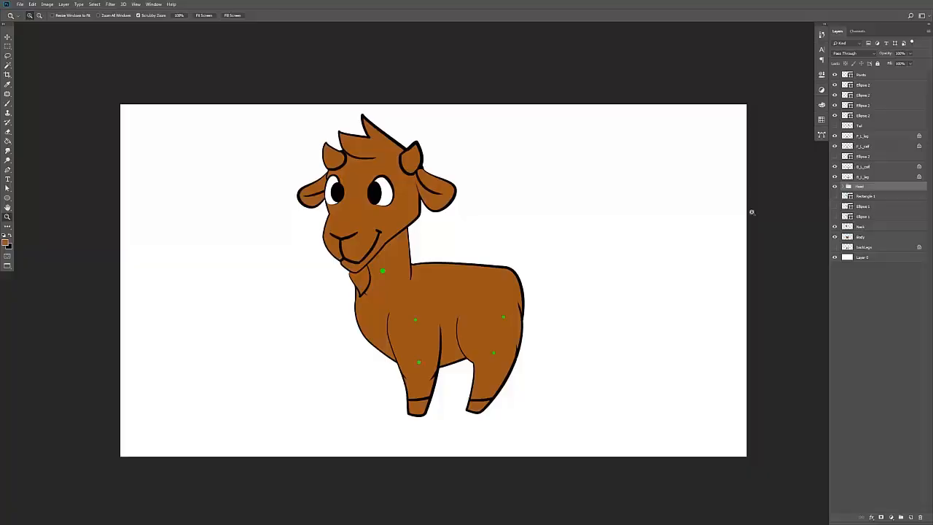
{"action": "left_click_drag", "start_coordinate": [863, 126], "coordinate": [864, 239]}
{"action": "key", "text": "v"}
{"action": "key", "text": "alt+v"}
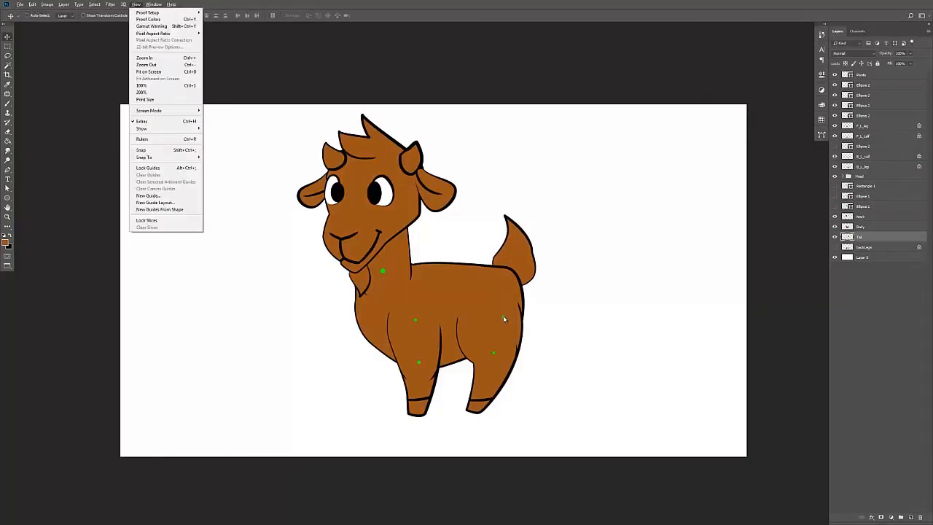
Duplicate a green pivot marker and place the copy at the base of the tail
{"action": "key", "text": "ctrl+z"}
{"action": "left_click_drag", "start_coordinate": [503, 318], "coordinate": [509, 268]}
{"action": "left_click", "coordinate": [864, 106]}
{"action": "key", "text": "z"}
{"action": "key", "text": "alt+v"}
{"action": "left_click_drag", "start_coordinate": [541, 299], "coordinate": [546, 271]}
{"action": "key", "text": "z"}
{"action": "left_click", "coordinate": [860, 186]}
{"action": "key", "text": "ctrl+t"}
{"action": "left_click_drag", "start_coordinate": [498, 167], "coordinate": [502, 175]}
{"action": "key", "text": "Escape"}
Duplicate the neck's green pivot marker and place the copy higher on the head, beside the mouth corner
{"action": "left_click", "coordinate": [862, 75]}
{"action": "key", "text": "v"}
{"action": "left_click_drag", "start_coordinate": [388, 243], "coordinate": [388, 200]}
Try rotating the Head group around the pivot marker beside the mouth and cancel the transform
{"action": "key", "text": "ctrl+t"}
{"action": "key", "text": "Escape"}
{"action": "left_click", "coordinate": [859, 197]}
{"action": "key", "text": "ctrl+t"}
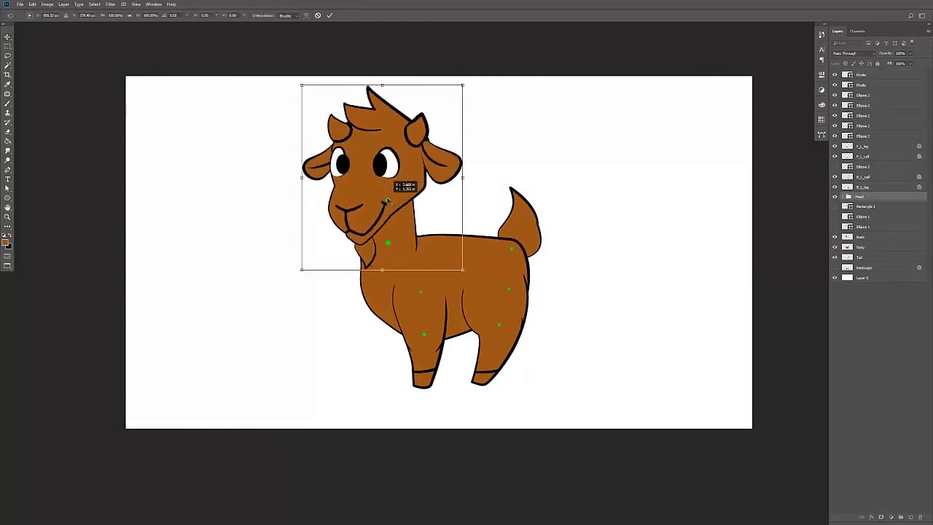
{"action": "key", "text": "Escape"}
{"action": "left_click_drag", "start_coordinate": [470, 91], "coordinate": [508, 93]}
Show the backLegs layer and hide the body parts and pivot markers, leaving only Tail, backLegs and Layer 0 visible
{"action": "key", "text": "z"}
{"action": "left_click", "coordinate": [835, 268]}
{"action": "left_click", "coordinate": [851, 268]}
{"action": "left_click", "coordinate": [835, 247]}
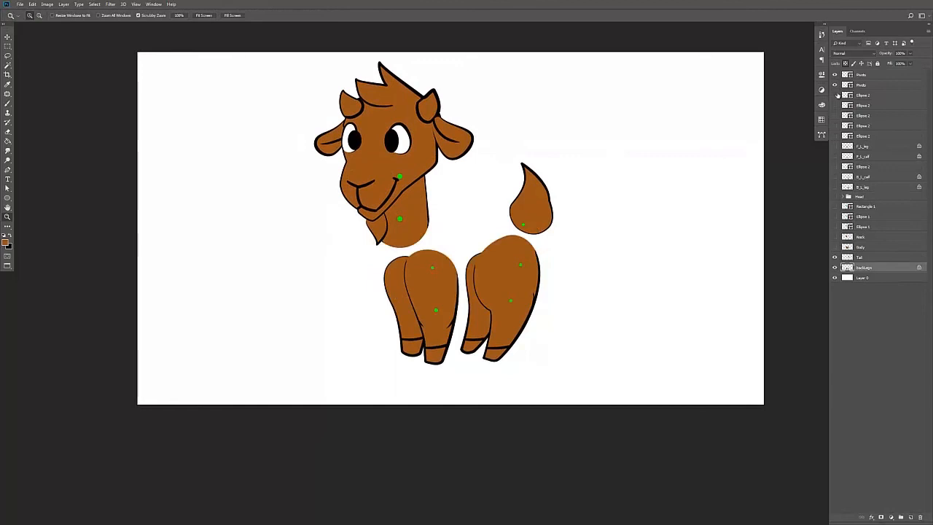
{"action": "left_click_drag", "start_coordinate": [838, 96], "coordinate": [836, 76]}
Delete the unused Rectangle 1 and both Ellipse 1 layers
{"action": "left_click_drag", "start_coordinate": [835, 206], "coordinate": [836, 226]}
{"action": "key", "text": "Delete"}
{"action": "left_click_drag", "start_coordinate": [418, 293], "coordinate": [456, 293]}
Show the lowest Ellipse 2 layer above F_L_leg and duplicate it directly above the Tail layer
{"action": "left_click", "coordinate": [835, 137]}
{"action": "left_click", "coordinate": [865, 137]}
{"action": "key", "text": "v"}
{"action": "left_click_drag", "start_coordinate": [865, 138], "coordinate": [869, 222]}
Duplicate the F_L_leg and F_L_calf layers between Tail and backLegs and hide the originals
{"action": "left_click", "coordinate": [863, 147]}
{"action": "left_click", "coordinate": [863, 158], "text": "shift"}
{"action": "left_click_drag", "start_coordinate": [835, 156], "coordinate": [863, 241]}
{"action": "left_click_drag", "start_coordinate": [835, 156], "coordinate": [836, 146]}
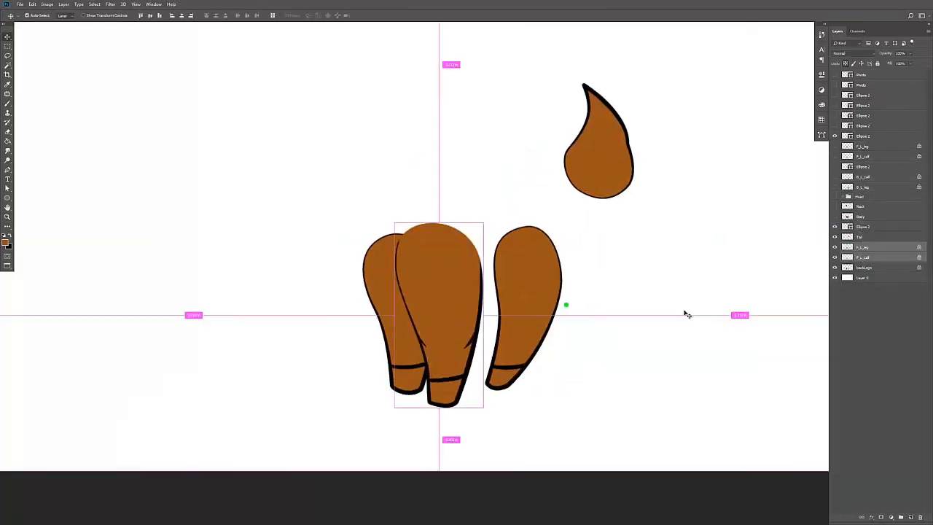
Move the F_L_leg and F_L_calf copies over the far front leg, set their opacity to 40% and scale them to match it
{"action": "left_click_drag", "start_coordinate": [480, 341], "coordinate": [442, 326]}
{"action": "key", "text": "4"}
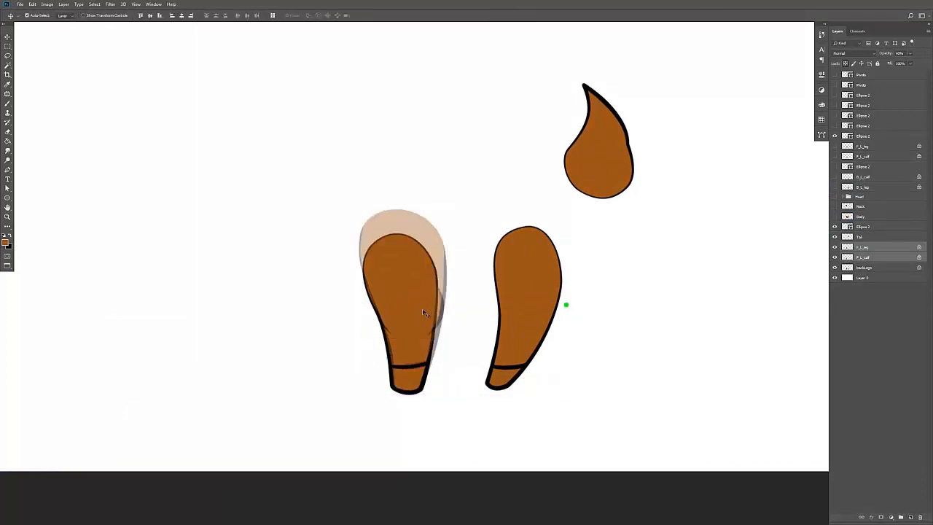
{"action": "key", "text": "ctrl+t"}
{"action": "left_click_drag", "start_coordinate": [448, 209], "coordinate": [440, 233]}
{"action": "key", "text": "Return"}
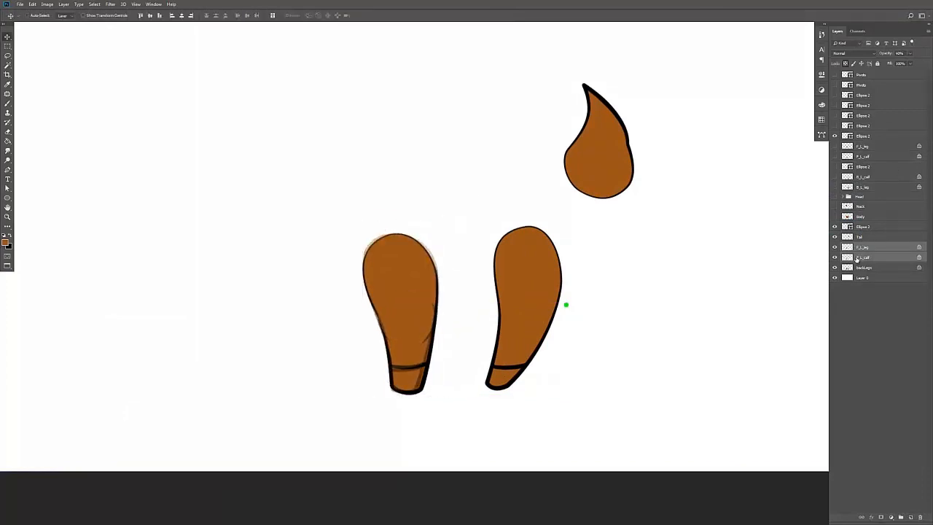
Rename the two front leg copies as F_R_leg and F_R_calf
{"action": "double_click", "coordinate": [860, 257]}
{"action": "type", "text": "R"}
{"action": "key", "text": "Return"}
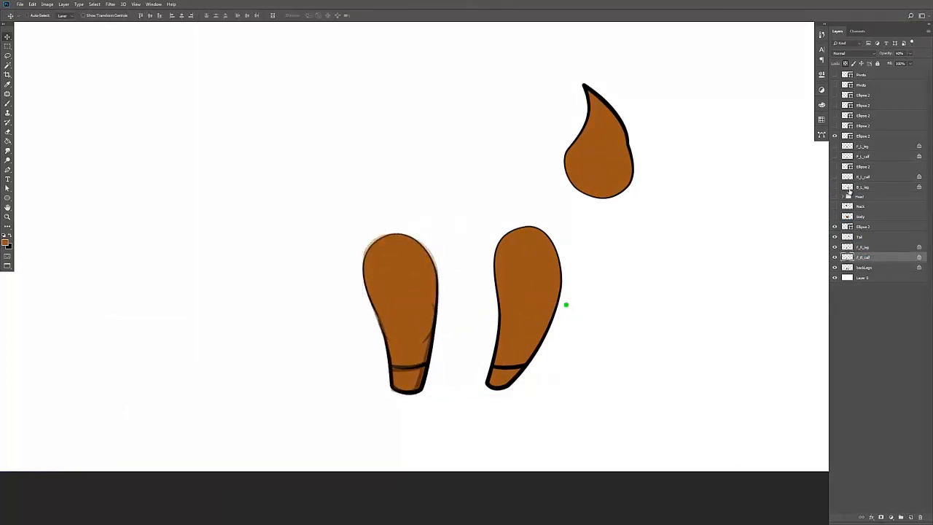
Show the B_L_leg and B_L_calf layers and duplicate both directly below F_R_calf
{"action": "left_click", "coordinate": [835, 187]}
{"action": "left_click", "coordinate": [835, 177]}
{"action": "left_click", "coordinate": [863, 177]}
{"action": "left_click", "coordinate": [863, 188], "text": "shift"}
{"action": "left_click_drag", "start_coordinate": [865, 259], "coordinate": [865, 262]}
Set the back leg copies to 40% opacity and transform them to match the far back leg in the sketch
{"action": "key", "text": "4"}
{"action": "key", "text": "ctrl+t"}
{"action": "left_click_drag", "start_coordinate": [568, 342], "coordinate": [527, 331]}
{"action": "left_click_drag", "start_coordinate": [576, 188], "coordinate": [566, 222]}
{"action": "key", "text": "shift+Right"}
{"action": "key", "text": "Return"}
Show the Body layer, hide backLegs, and set the four far-leg layers to 100% opacity
{"action": "left_click", "coordinate": [835, 216]}
{"action": "double_click", "coordinate": [864, 268]}
{"action": "left_click", "coordinate": [834, 288]}
{"action": "left_click", "coordinate": [863, 278]}
{"action": "left_click", "coordinate": [864, 247], "text": "shift"}
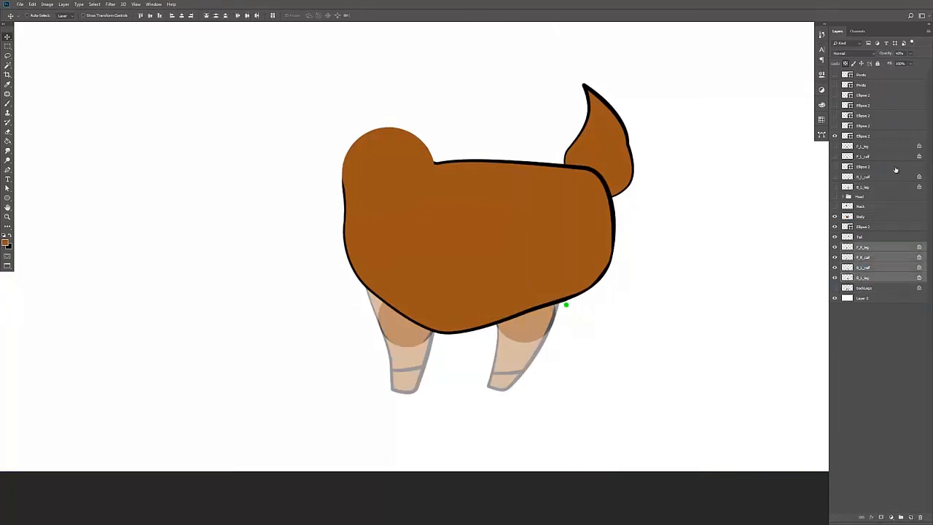
{"action": "key", "text": "0"}
Rename the two back leg copies as B_R_calf and B_R_leg
{"action": "double_click", "coordinate": [863, 268]}
{"action": "left_click", "coordinate": [863, 267]}
{"action": "key", "text": "BackSpace"}
{"action": "type", "text": "R"}
{"action": "double_click", "coordinate": [862, 277]}
{"action": "left_click", "coordinate": [862, 278]}
{"action": "key", "text": "BackSpace"}
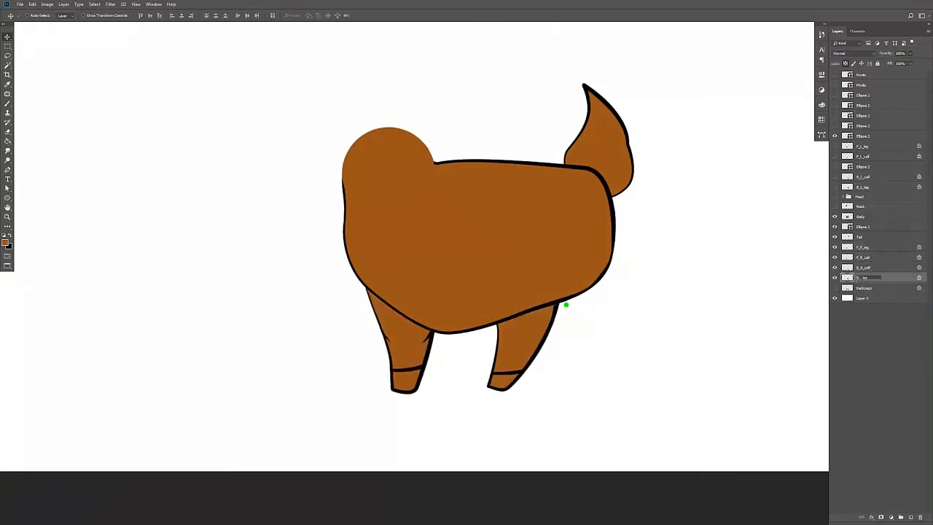
{"action": "type", "text": "R"}
{"action": "key", "text": "Return"}
Delete the backLegs layer
{"action": "left_click", "coordinate": [835, 288]}
{"action": "left_click", "coordinate": [864, 289]}
{"action": "key", "text": "Delete"}
{"action": "key", "text": "z"}
{"action": "left_click_drag", "start_coordinate": [646, 298], "coordinate": [566, 354]}
Set the four far-leg layers from F_R_leg to B_R_leg to 30% opacity and hide the Body layer
{"action": "left_click", "coordinate": [863, 277]}
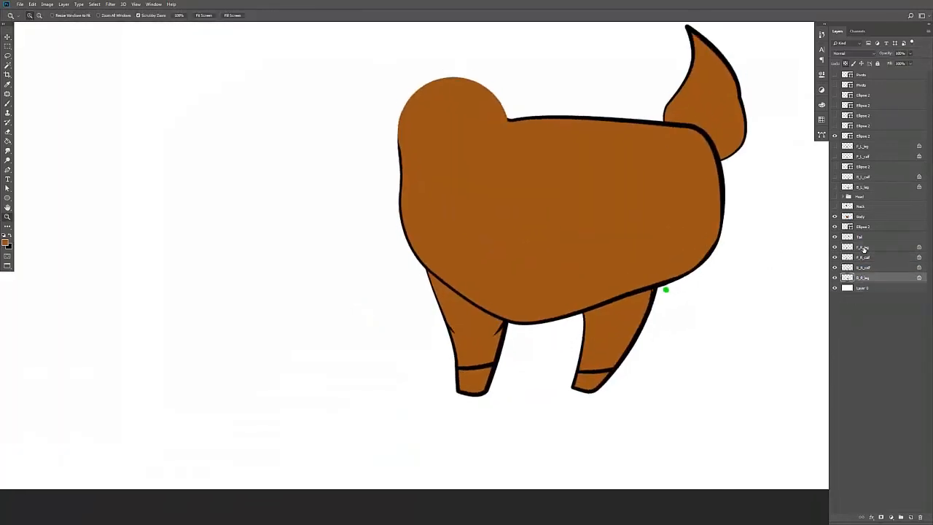
{"action": "left_click", "coordinate": [863, 249], "text": "shift"}
{"action": "key", "text": "v"}
{"action": "key", "text": "3"}
{"action": "left_click", "coordinate": [835, 216]}
Place a copy of the green pivot marker at the far front leg's joint, inside the leg and calf overlap
{"action": "left_click_drag", "start_coordinate": [672, 288], "coordinate": [476, 307]}
{"action": "key", "text": "ctrl+z"}
{"action": "left_click", "coordinate": [908, 136]}
Try rotating F_R_calf with both far front leg layers at 100% opacity, undo the rotation, and set both layers to 30% opacity
{"action": "left_click", "coordinate": [862, 269]}
{"action": "left_click", "coordinate": [863, 258], "text": "shift"}
{"action": "key", "text": "0"}
{"action": "left_click", "coordinate": [863, 267]}
{"action": "key", "text": "ctrl+t"}
{"action": "left_click_drag", "start_coordinate": [534, 318], "coordinate": [542, 279]}
{"action": "key", "text": "Return"}
{"action": "key", "text": "ctrl+z"}
{"action": "left_click", "coordinate": [864, 258], "text": "shift"}
{"action": "key", "text": "3"}
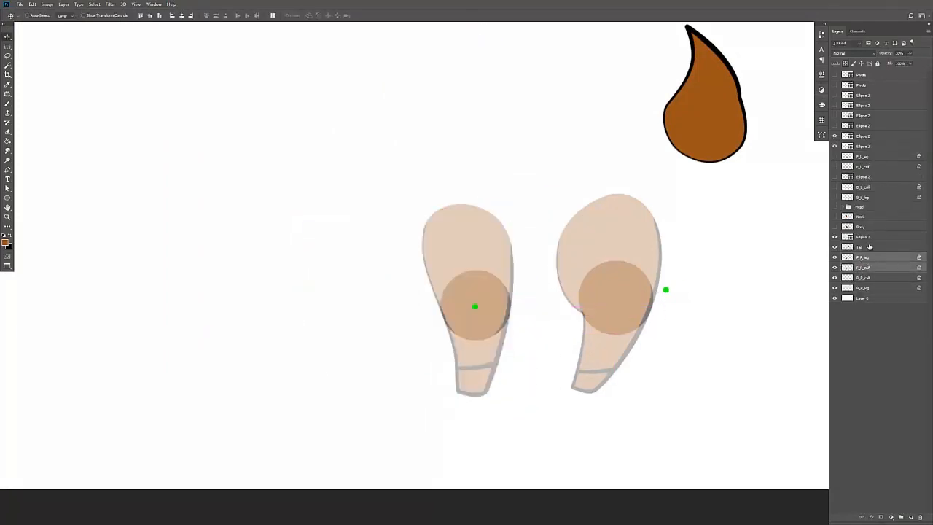
{"action": "key", "text": "z"}
{"action": "left_click_drag", "start_coordinate": [489, 315], "coordinate": [503, 335]}
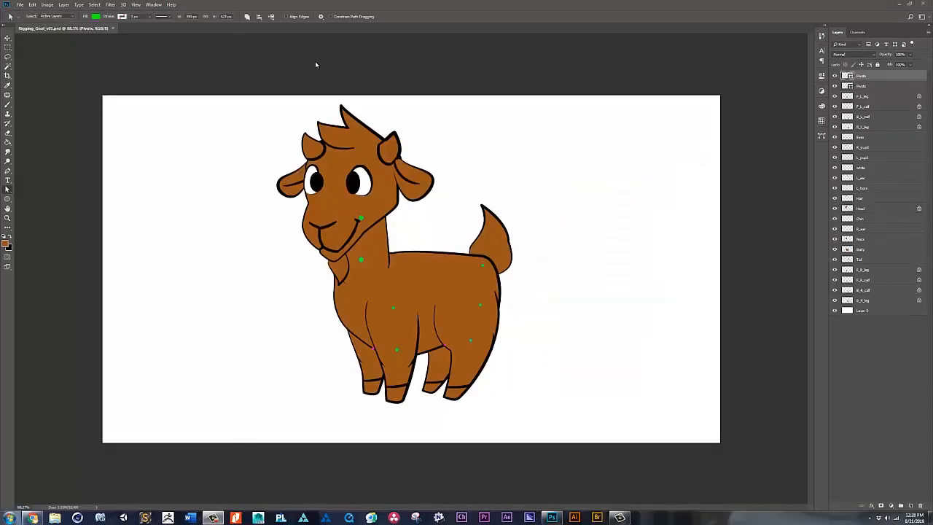
Review the assembled goat full screen, toggling the near-leg, eye, pupil and horn layers to check the part separation, far legs and pivots
{"action": "key", "text": "f"}
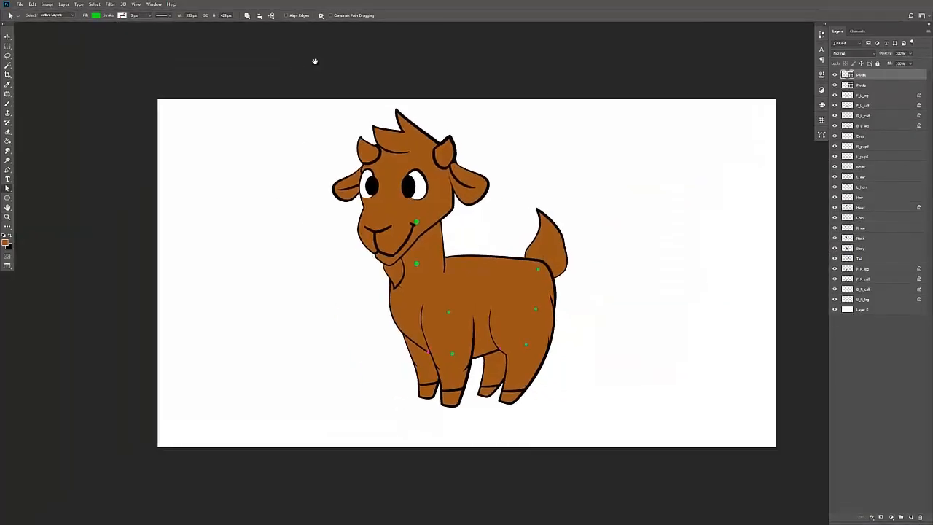
{"action": "left_click_drag", "start_coordinate": [367, 173], "coordinate": [359, 173]}
{"action": "key", "text": "z"}
{"action": "mouse_move", "coordinate": [363, 212]}
{"action": "left_mouse_down"}
{"action": "mouse_move", "coordinate": [382, 207]}
{"action": "mouse_move", "coordinate": [370, 211]}
{"action": "left_mouse_up"}
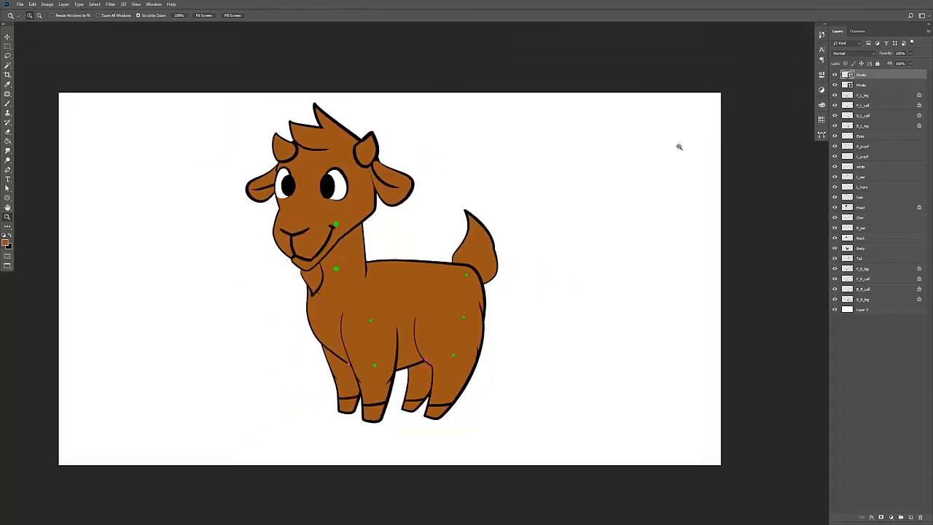
{"action": "left_click", "coordinate": [864, 96]}
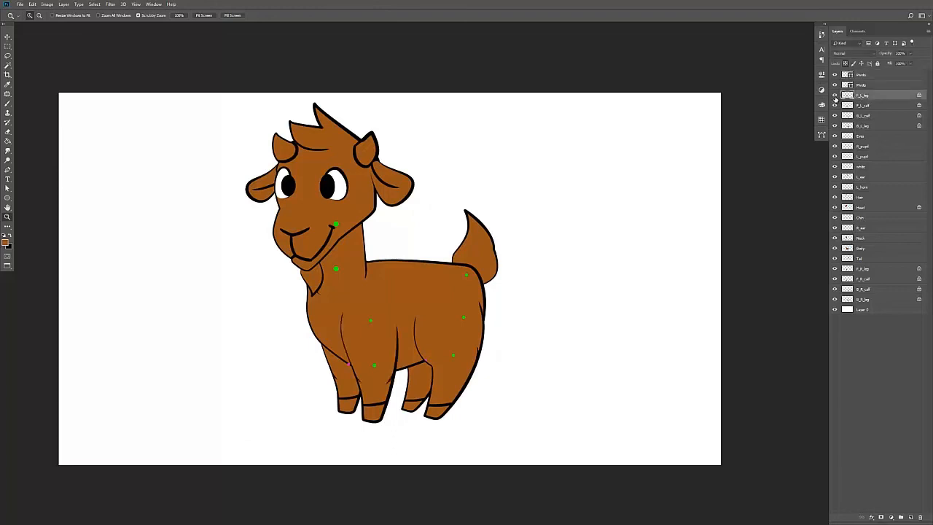
{"action": "left_click", "coordinate": [834, 109]}
{"action": "left_click", "coordinate": [834, 116]}
{"action": "left_click", "coordinate": [835, 116]}
{"action": "left_click", "coordinate": [835, 127]}
{"action": "left_click", "coordinate": [835, 127]}
{"action": "left_click", "coordinate": [835, 137]}
{"action": "left_click", "coordinate": [835, 137]}
{"action": "left_click", "coordinate": [835, 146]}
{"action": "left_click", "coordinate": [835, 146]}
{"action": "left_click", "coordinate": [835, 167]}
{"action": "left_click", "coordinate": [835, 166]}
{"action": "left_click", "coordinate": [835, 187]}
{"action": "left_click", "coordinate": [835, 187]}
{"action": "left_click", "coordinate": [835, 188]}
{"action": "left_click", "coordinate": [835, 189]}
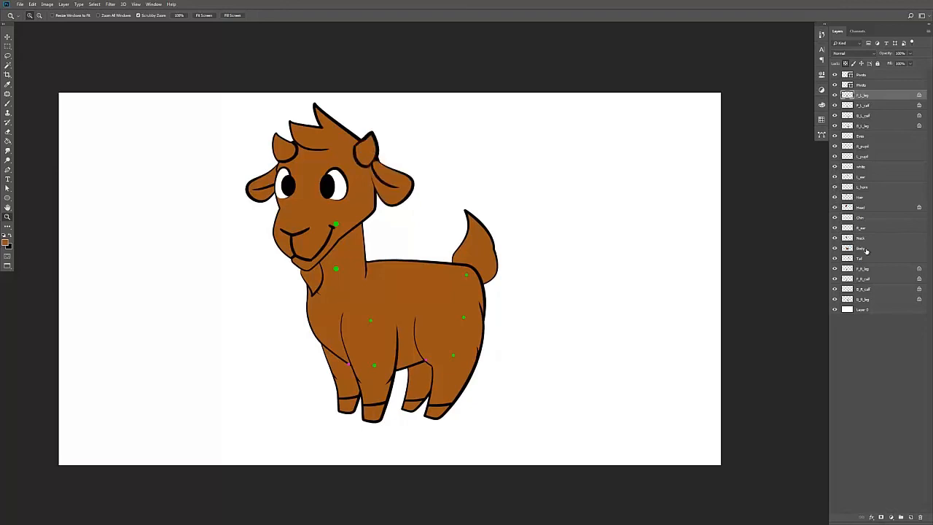
{"action": "left_click", "coordinate": [860, 290]}
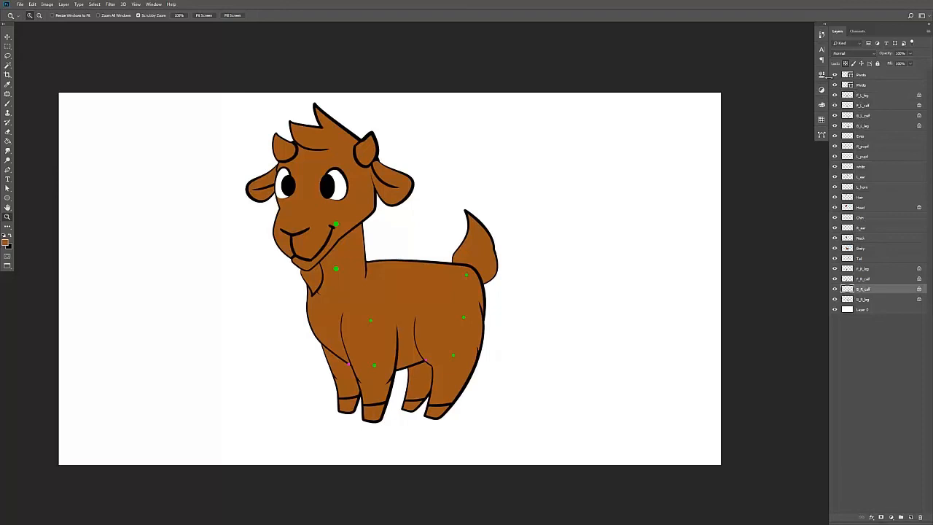
{"action": "left_click_drag", "start_coordinate": [835, 75], "coordinate": [834, 85]}
{"action": "left_click_drag", "start_coordinate": [541, 168], "coordinate": [536, 172]}
{"action": "left_click_drag", "start_coordinate": [508, 206], "coordinate": [522, 195]}
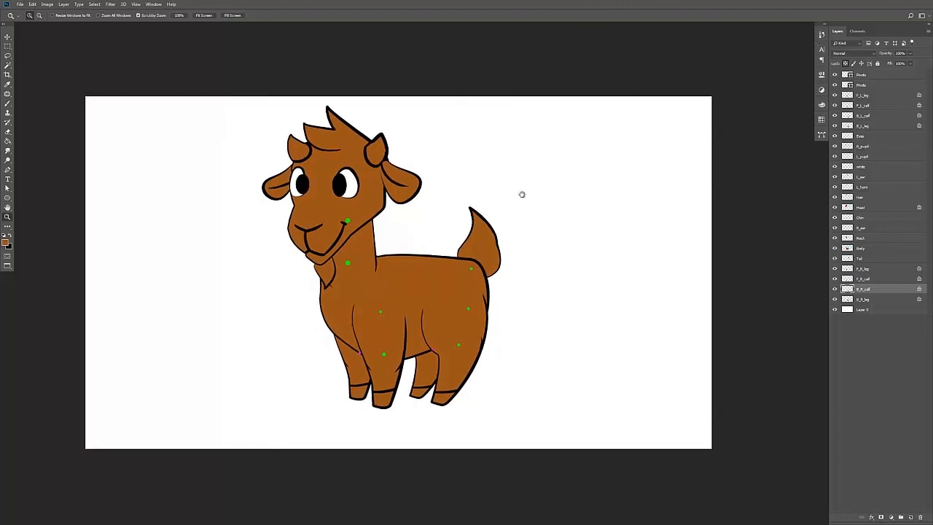